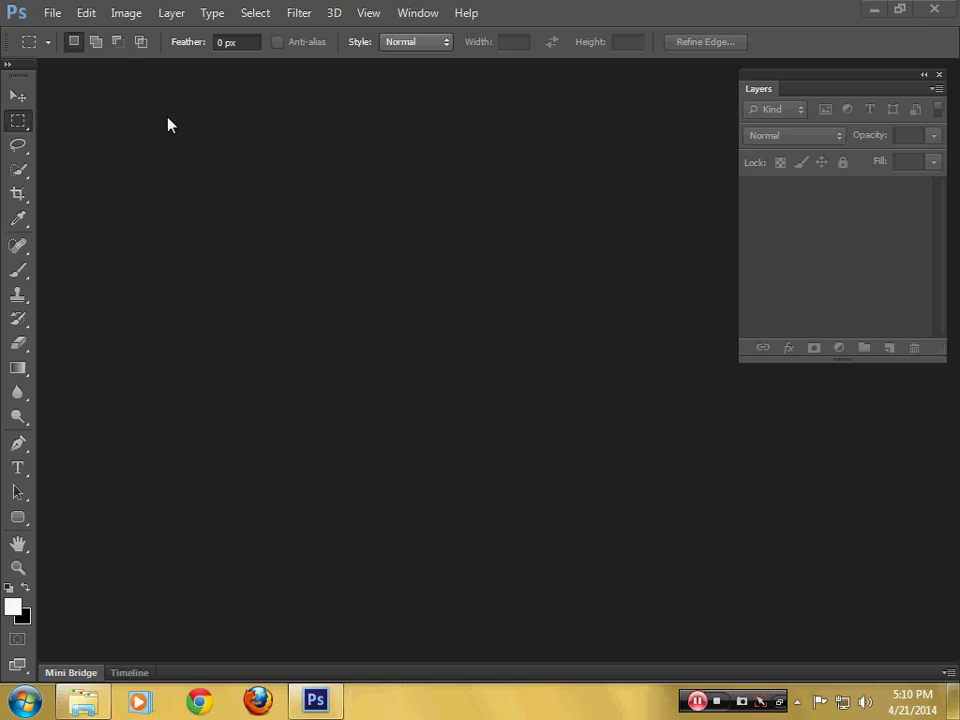
# Open FRAME 2D.psd from the Desktop and enlarge the Layers panel to show its layers.
pyautogui.click(52, 15)
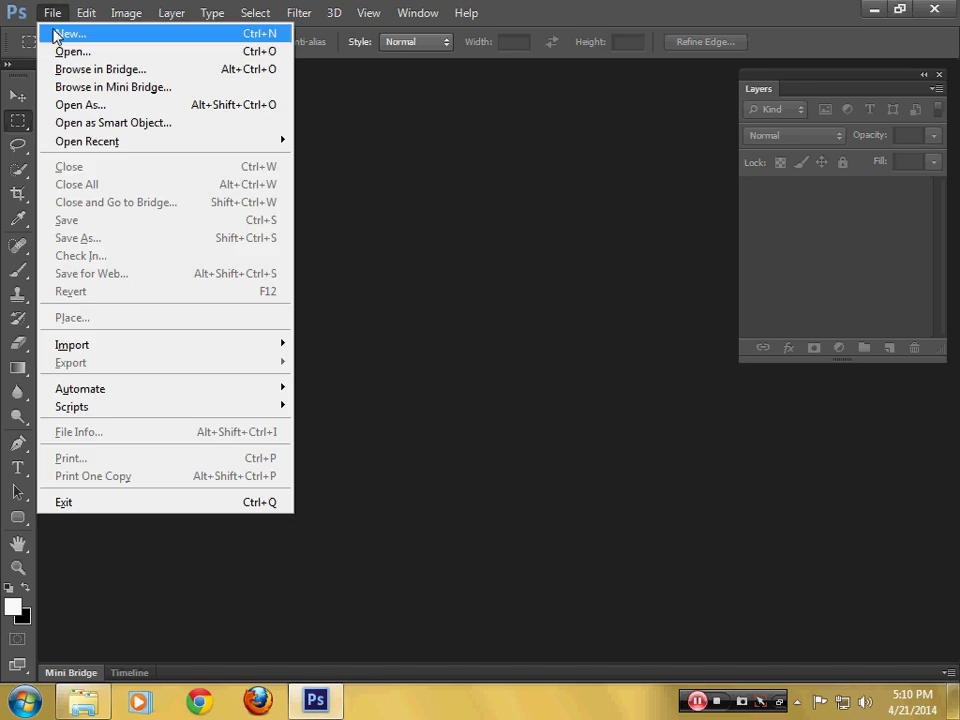
pyautogui.click(60, 51)
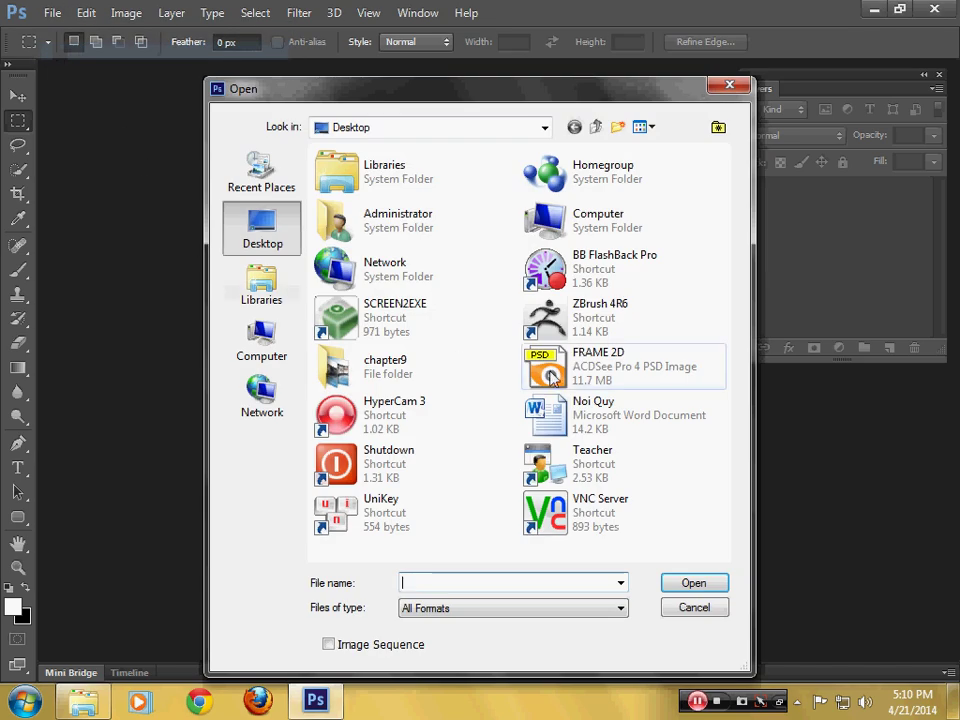
pyautogui.click(591, 378)
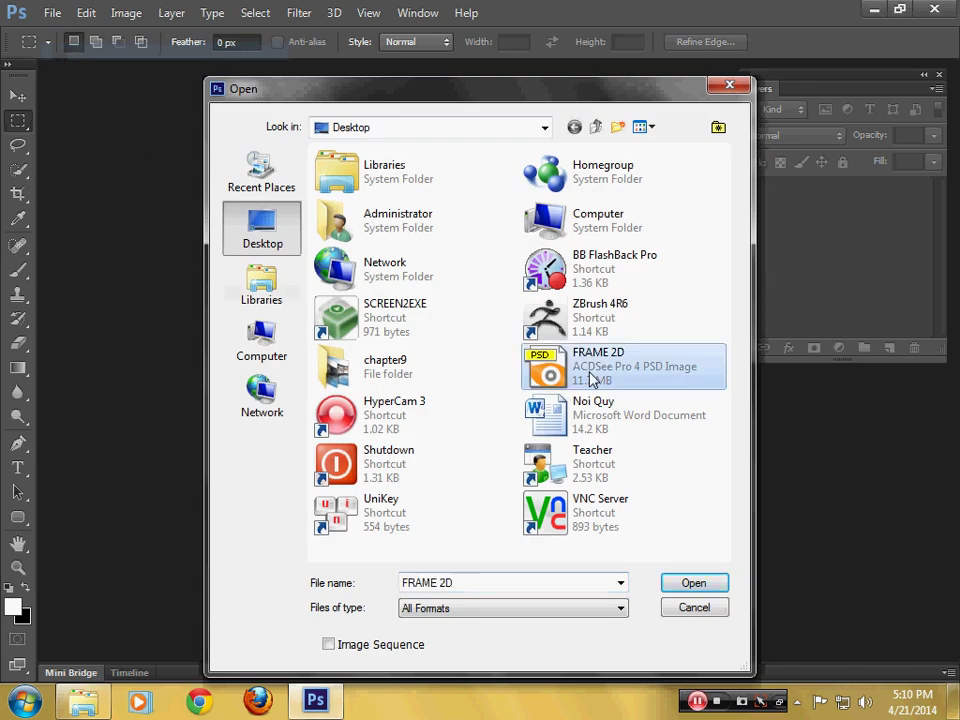
pyautogui.click(694, 583)
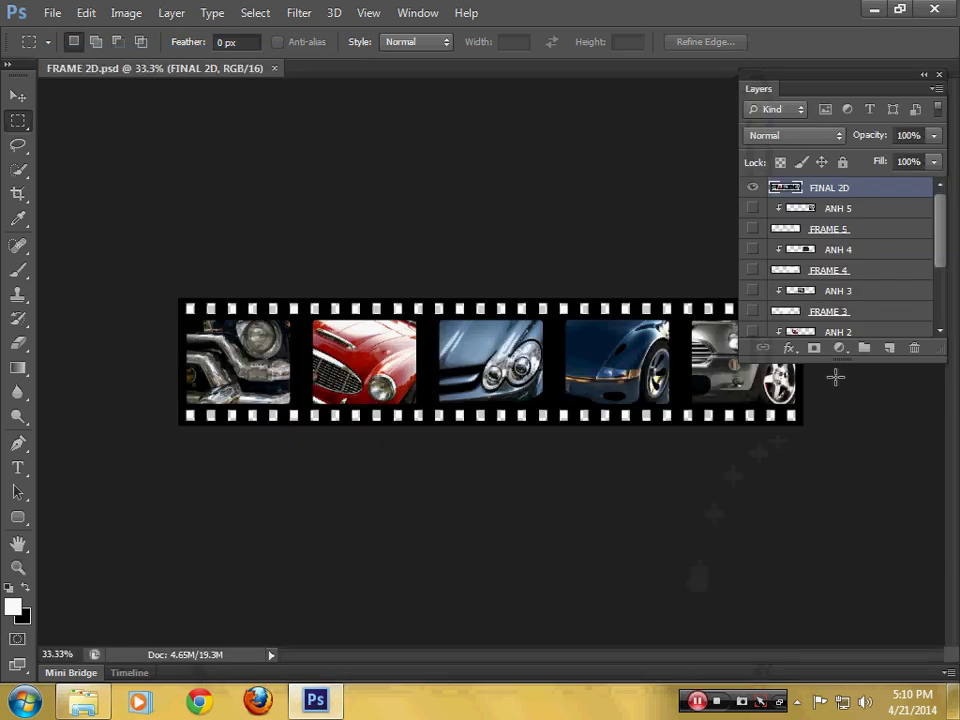
pyautogui.moveTo(849, 357); pyautogui.dragTo(851, 420)
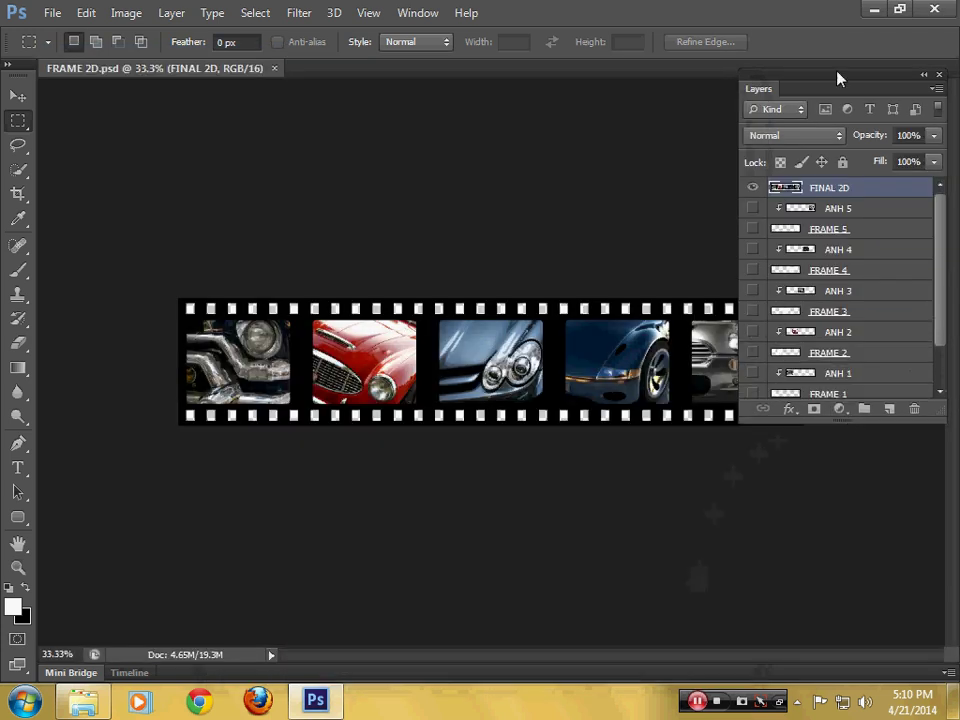
pyautogui.moveTo(835, 78); pyautogui.dragTo(831, 100)
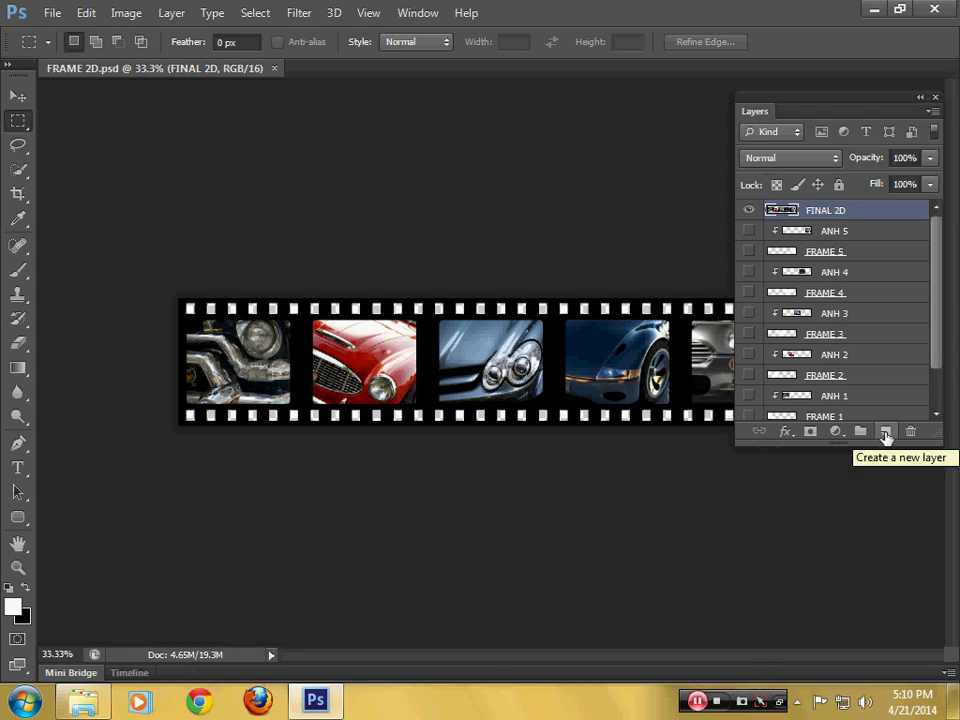
# Add Layer 1 above FINAL 2D and fill it with a horizontal Copper linear gradient.
pyautogui.click(885, 432)
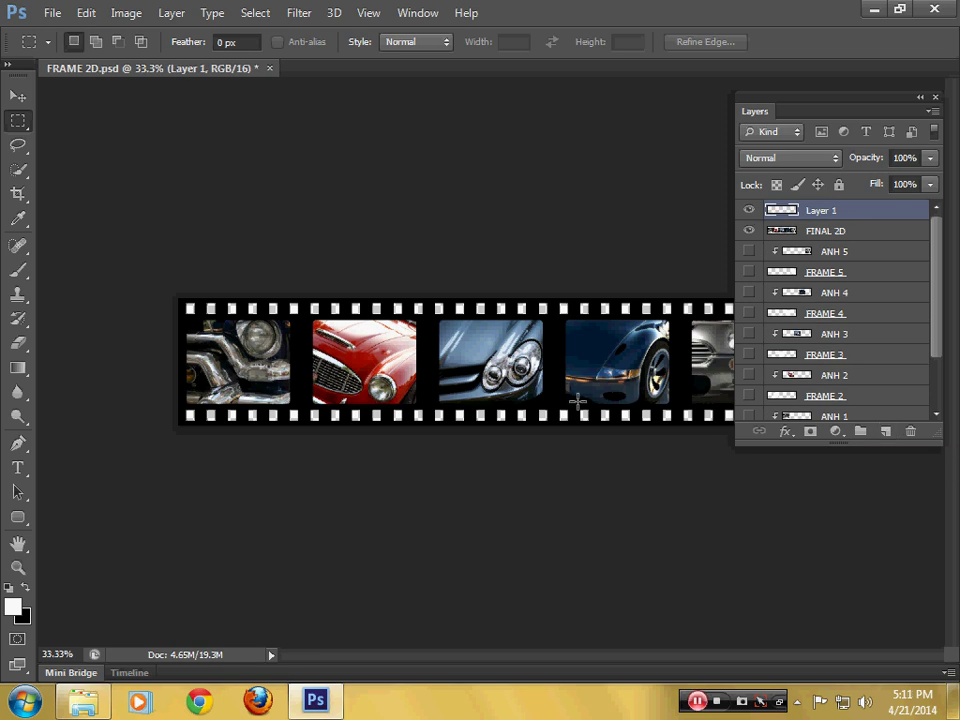
pyautogui.click(15, 372)
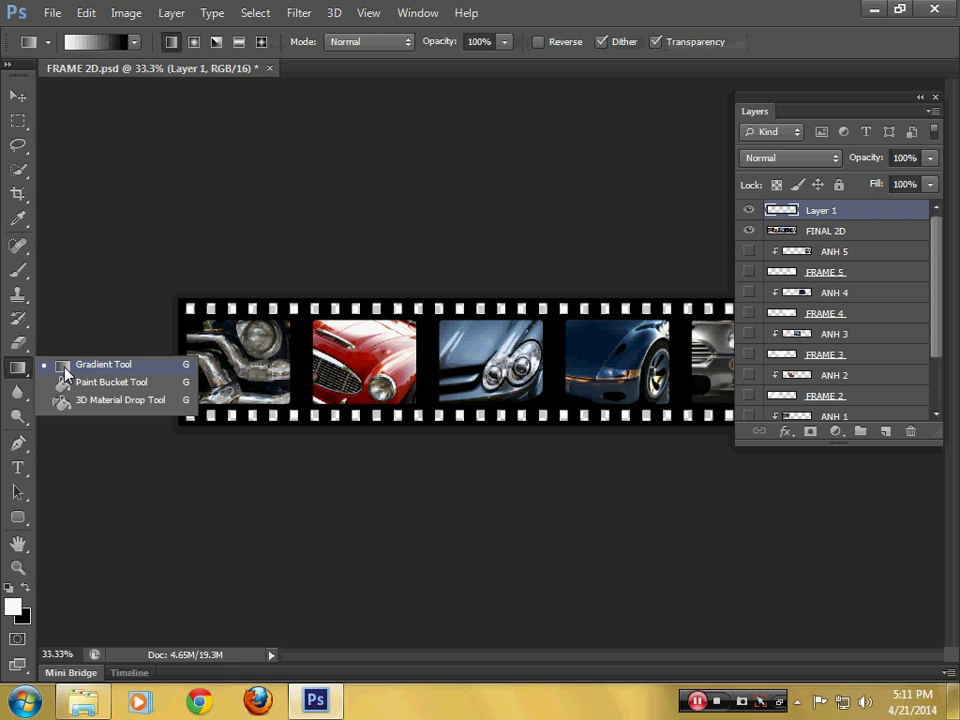
pyautogui.click(54, 366)
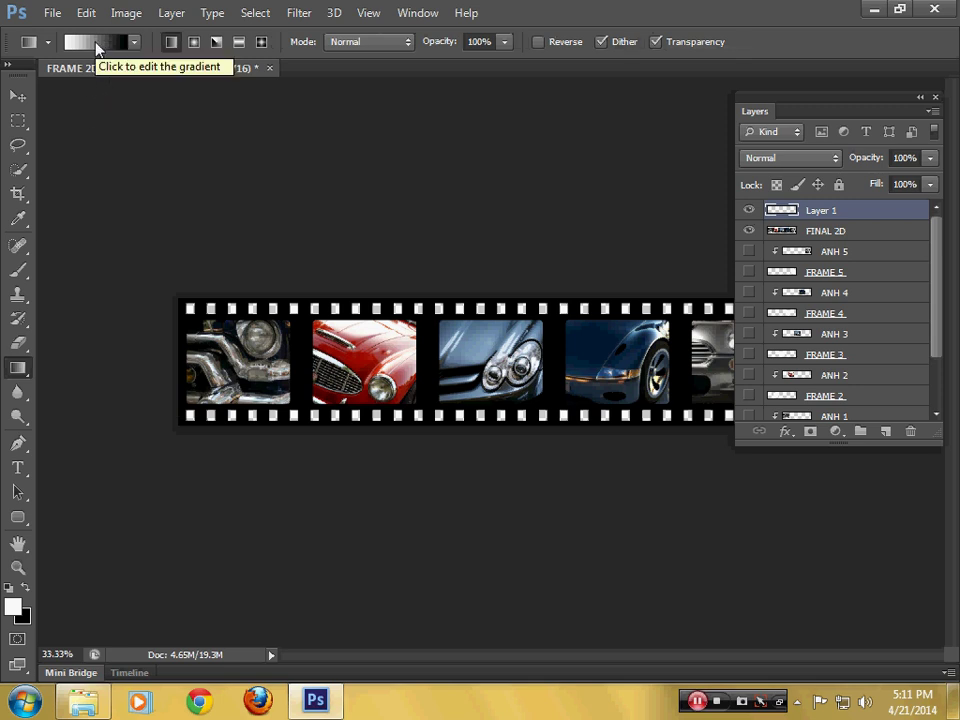
pyautogui.click(96, 44)
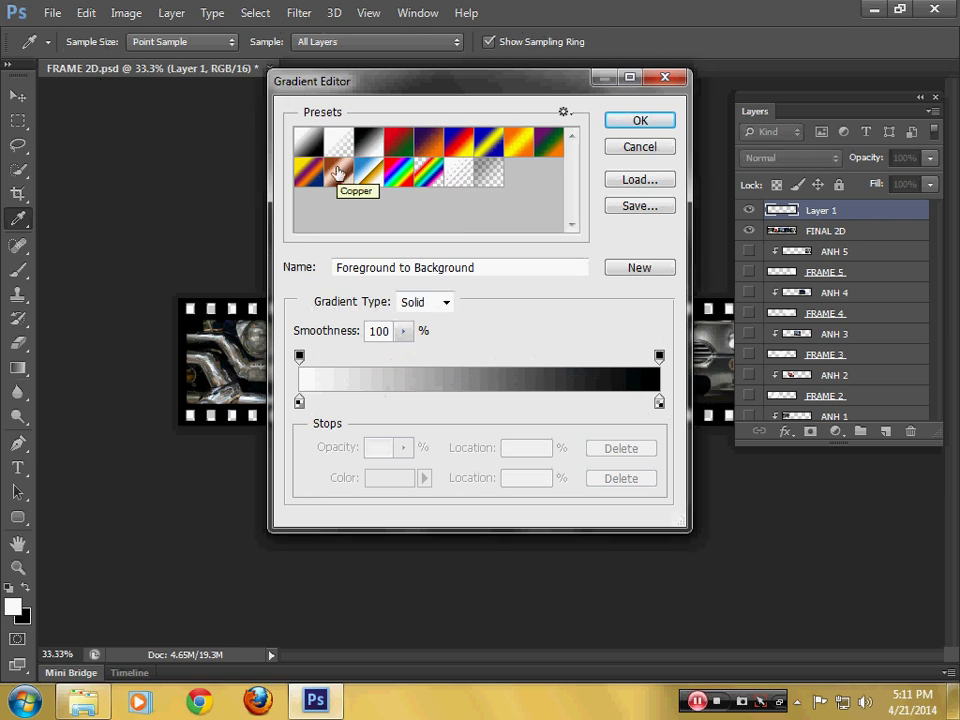
pyautogui.click(338, 172)
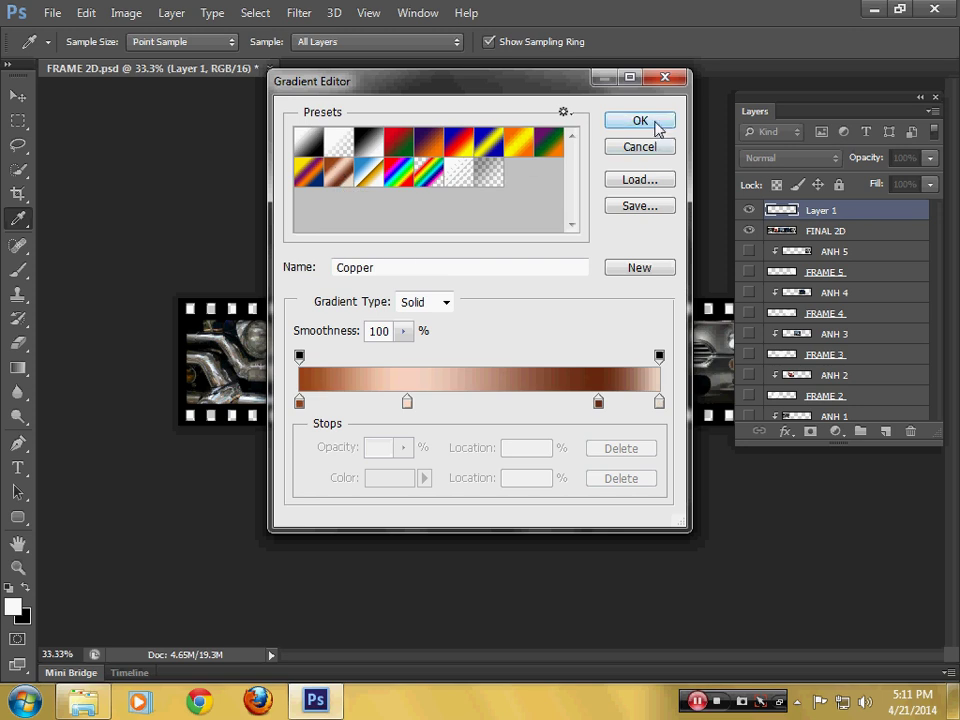
pyautogui.click(658, 128)
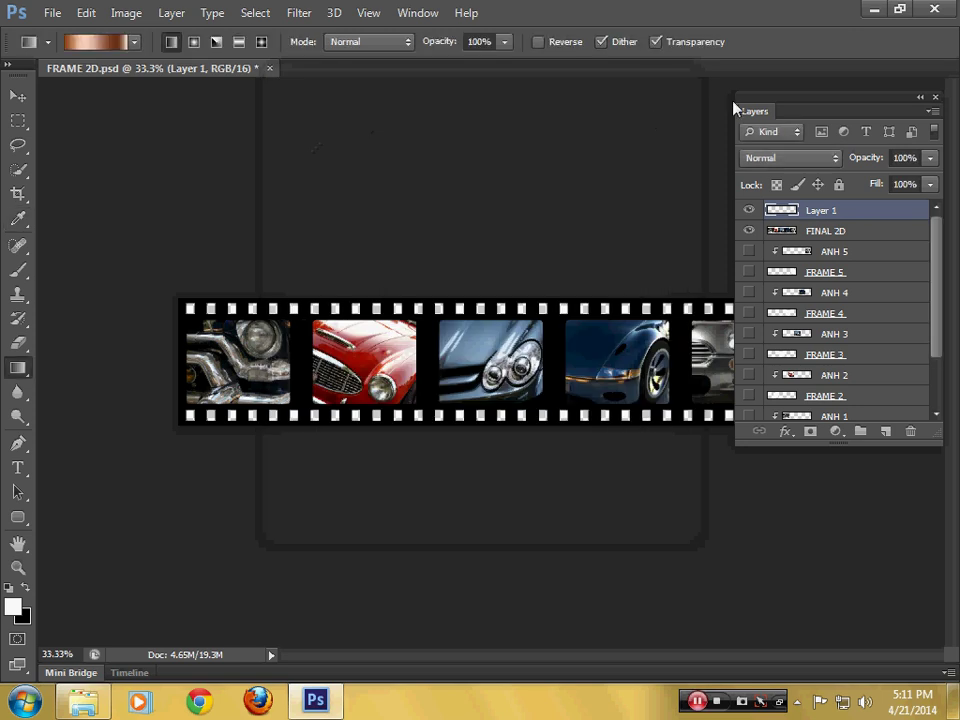
pyautogui.moveTo(748, 108); pyautogui.dragTo(367, 443)
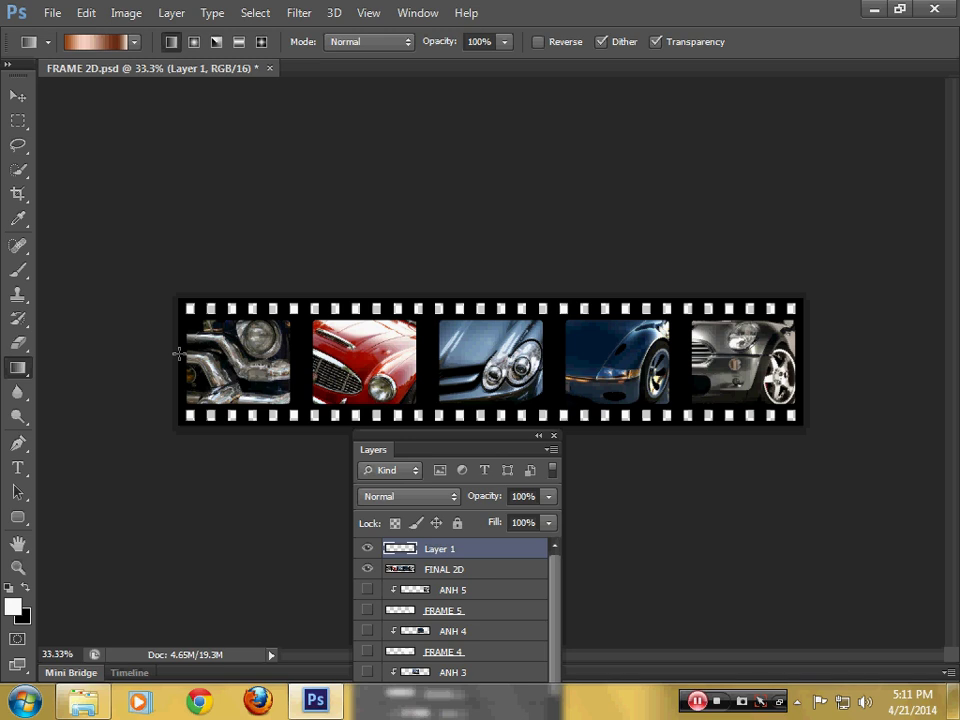
pyautogui.moveTo(178, 353); pyautogui.dragTo(805, 354)
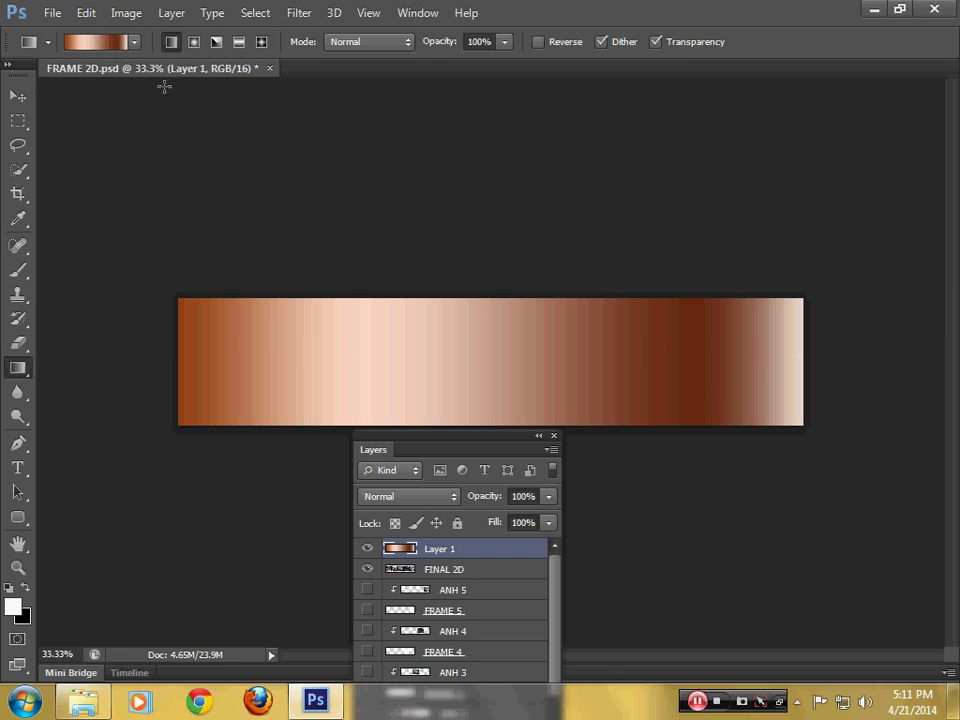
# Apply Levels to Layer 1 with output black level 210, washing the copper gradient pale.
pyautogui.click(127, 14)
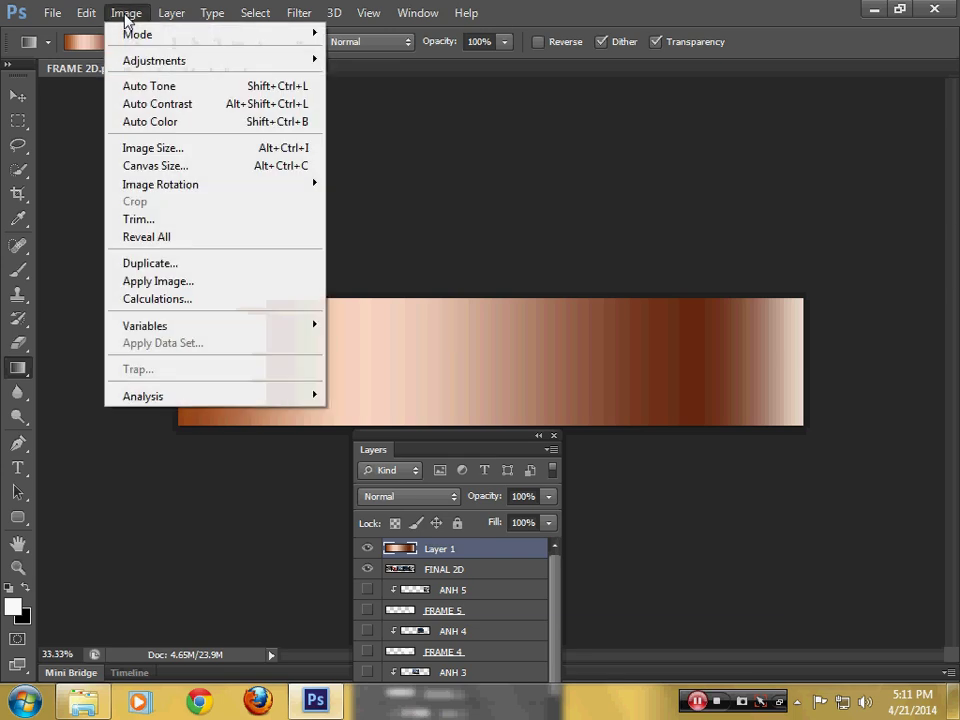
pyautogui.moveTo(154, 60)
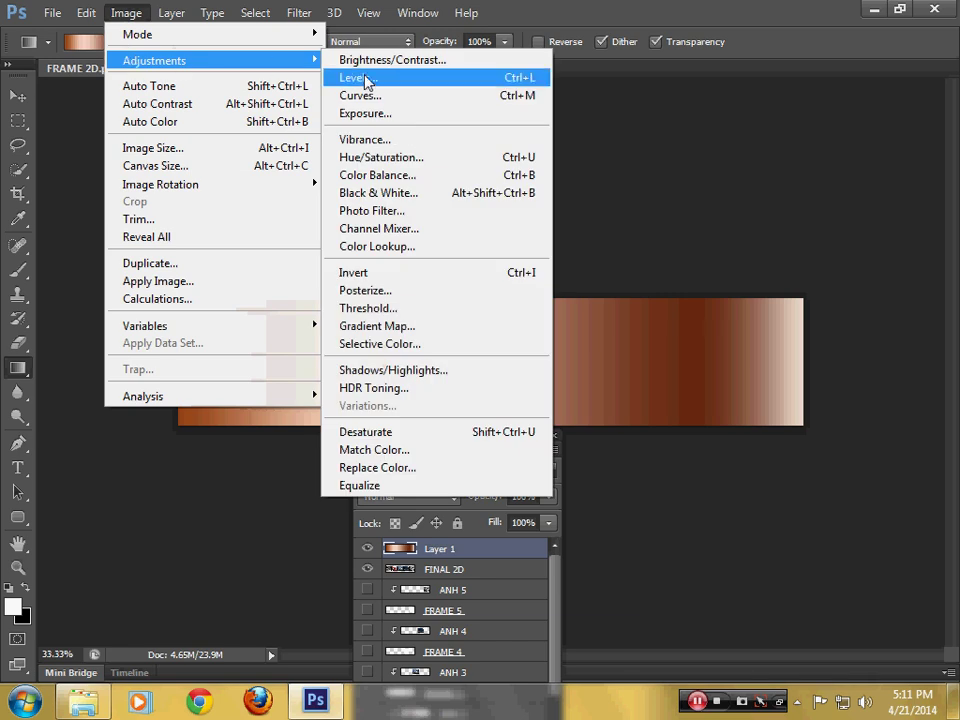
pyautogui.click(364, 80)
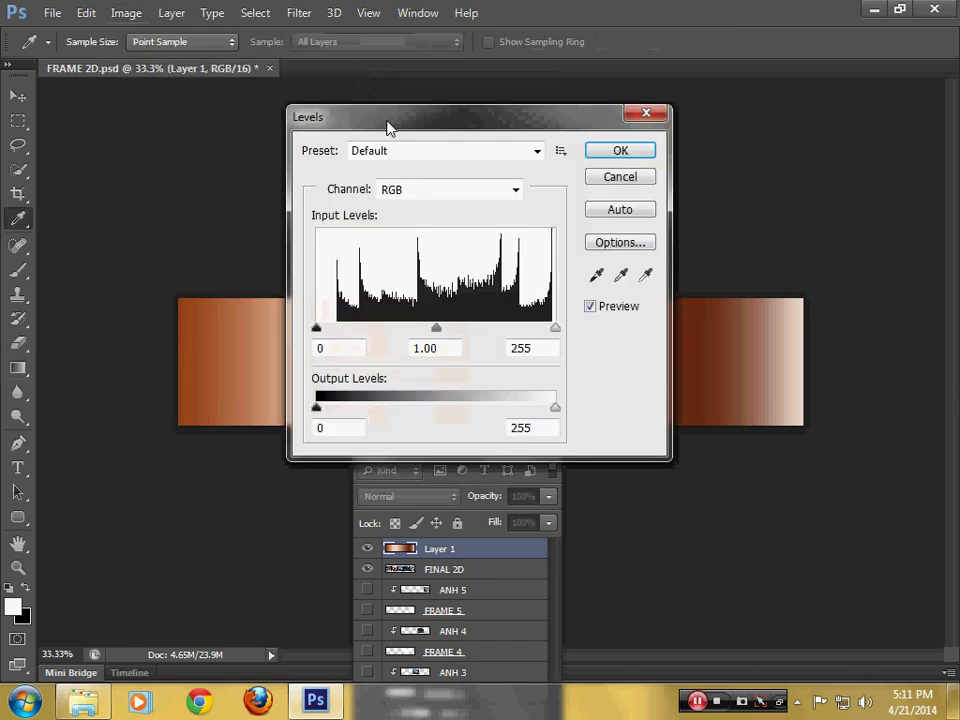
pyautogui.moveTo(389, 118); pyautogui.dragTo(425, 20)
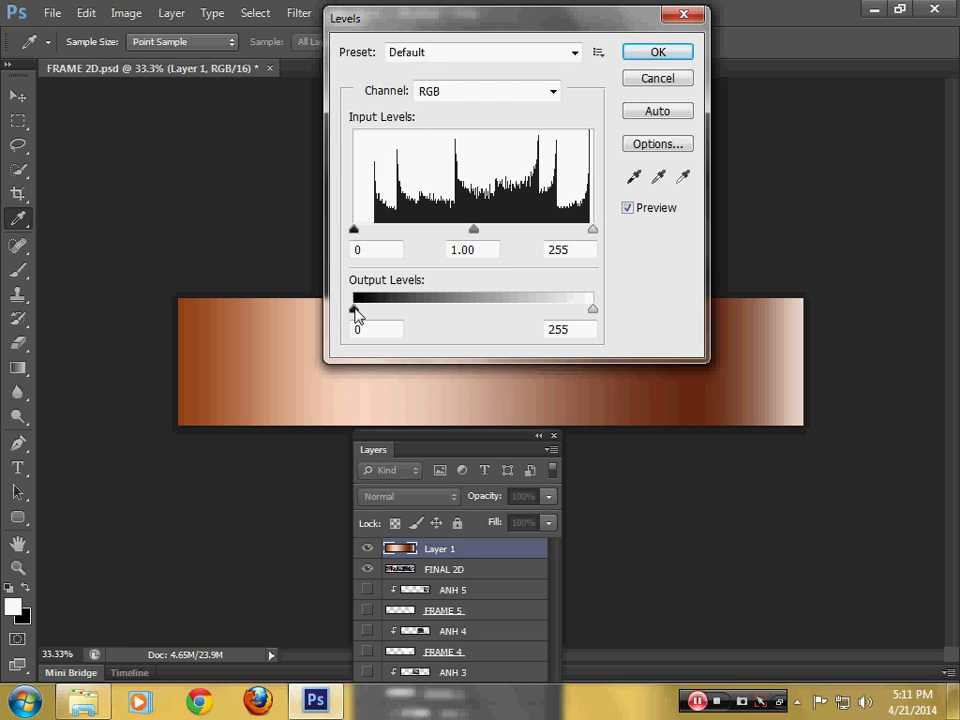
pyautogui.moveTo(375, 329); pyautogui.dragTo(339, 329)
pyautogui.write('21')
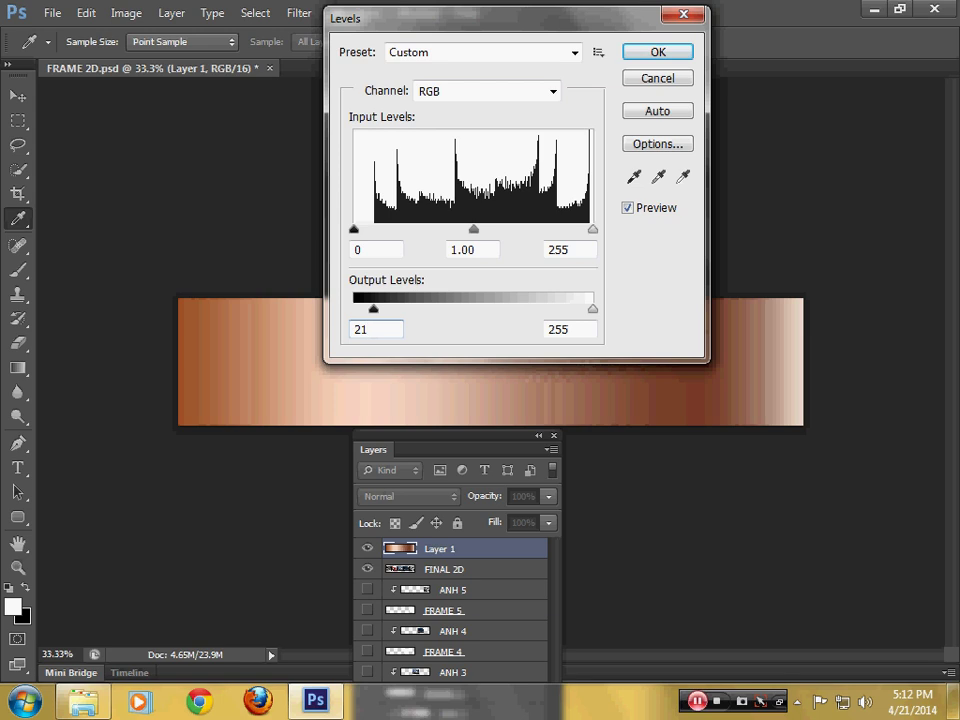
pyautogui.write('0')
pyautogui.moveTo(510, 20); pyautogui.dragTo(536, 11)
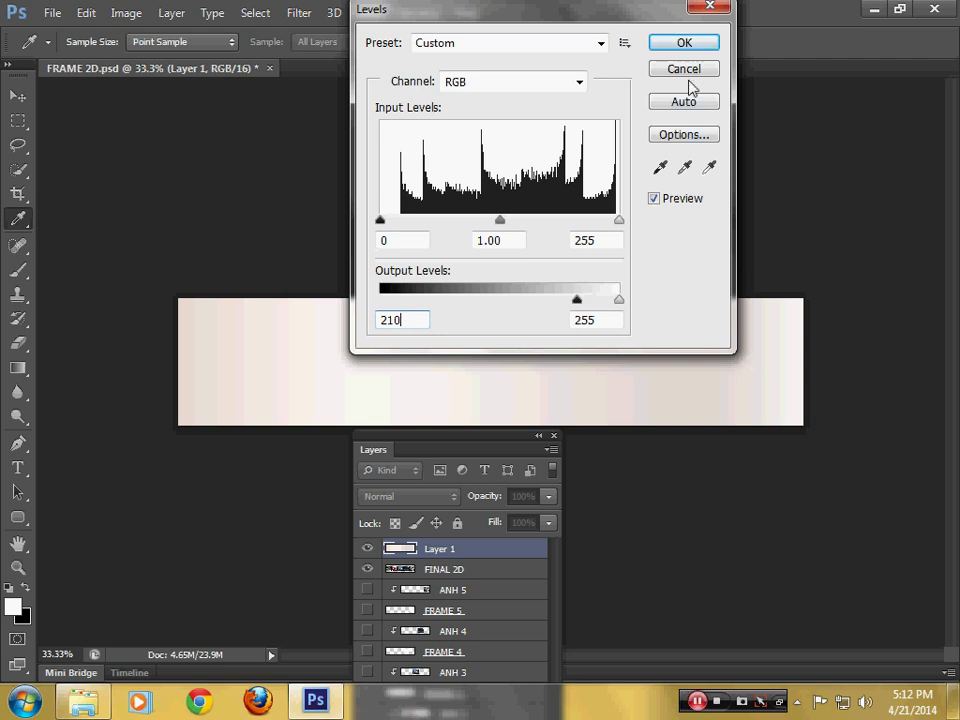
pyautogui.click(684, 43)
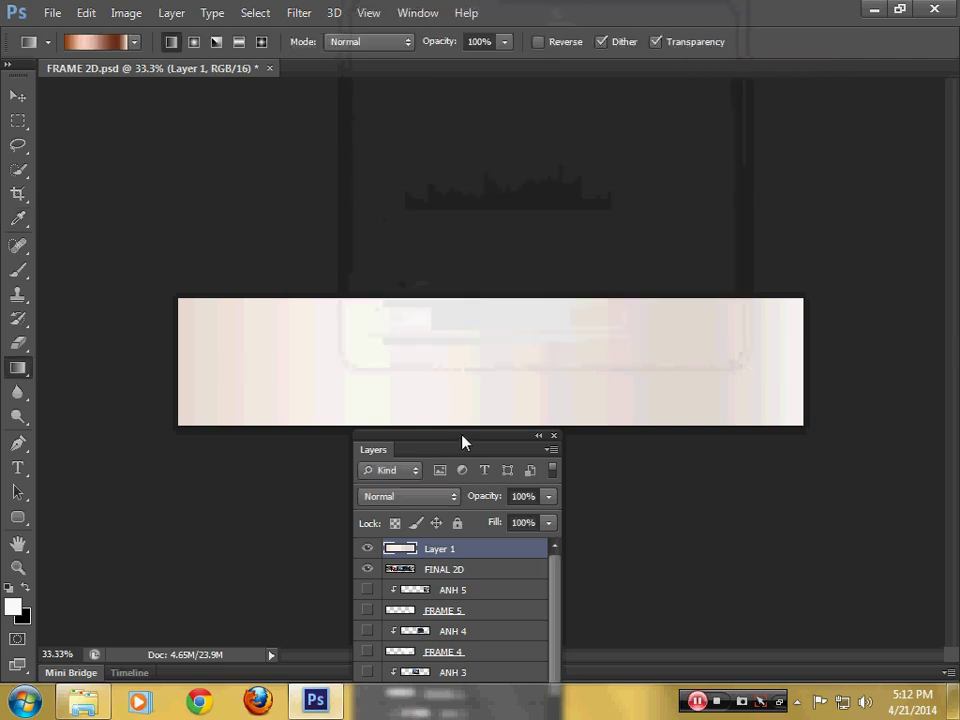
pyautogui.moveTo(462, 441); pyautogui.dragTo(839, 129)
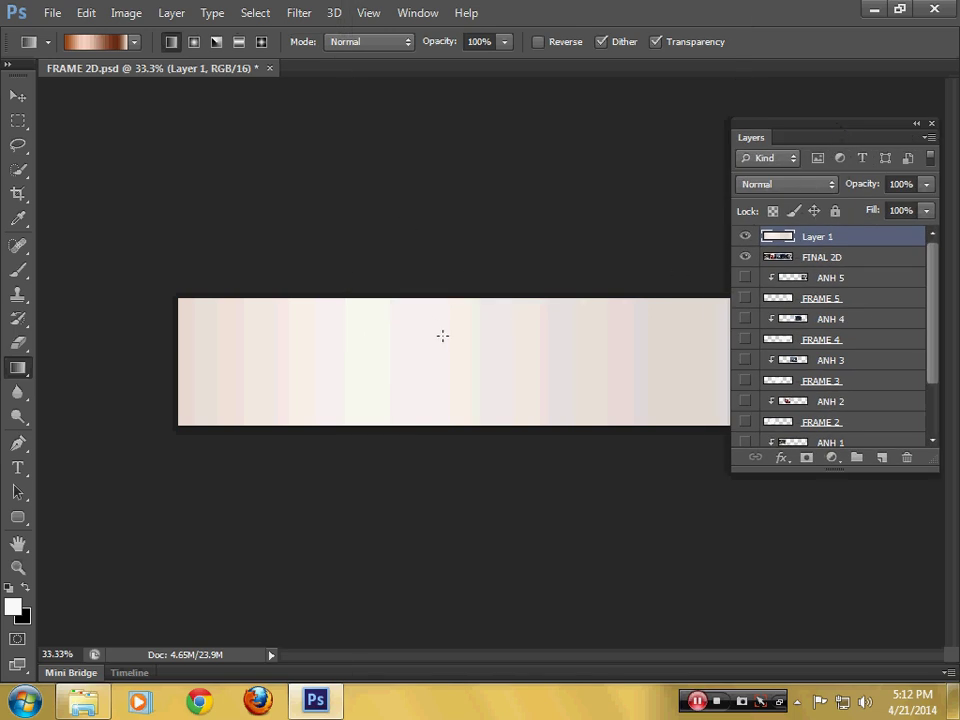
# Convert Layer 1 into a 3D Depth Map Plane mesh and accept the 3D workspace switch.
pyautogui.click(335, 15)
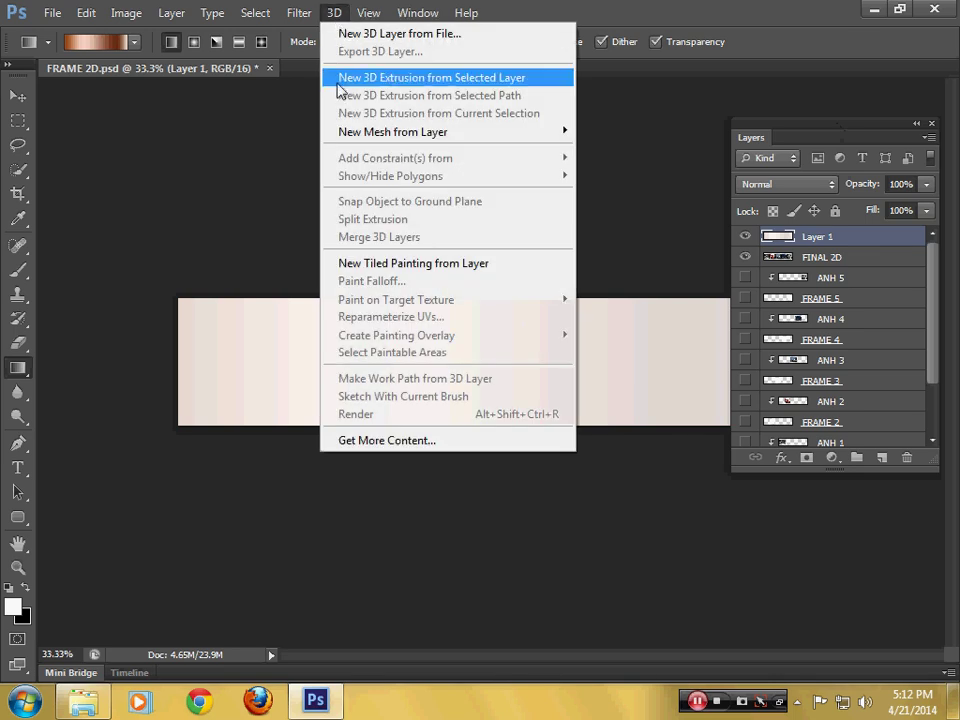
pyautogui.moveTo(393, 131)
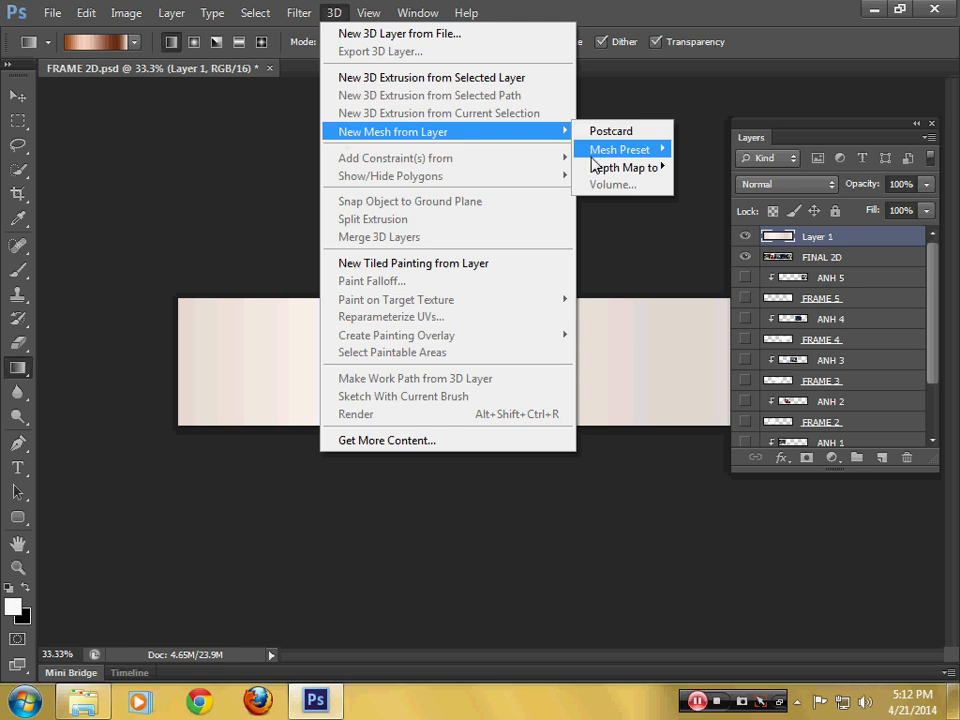
pyautogui.moveTo(623, 167)
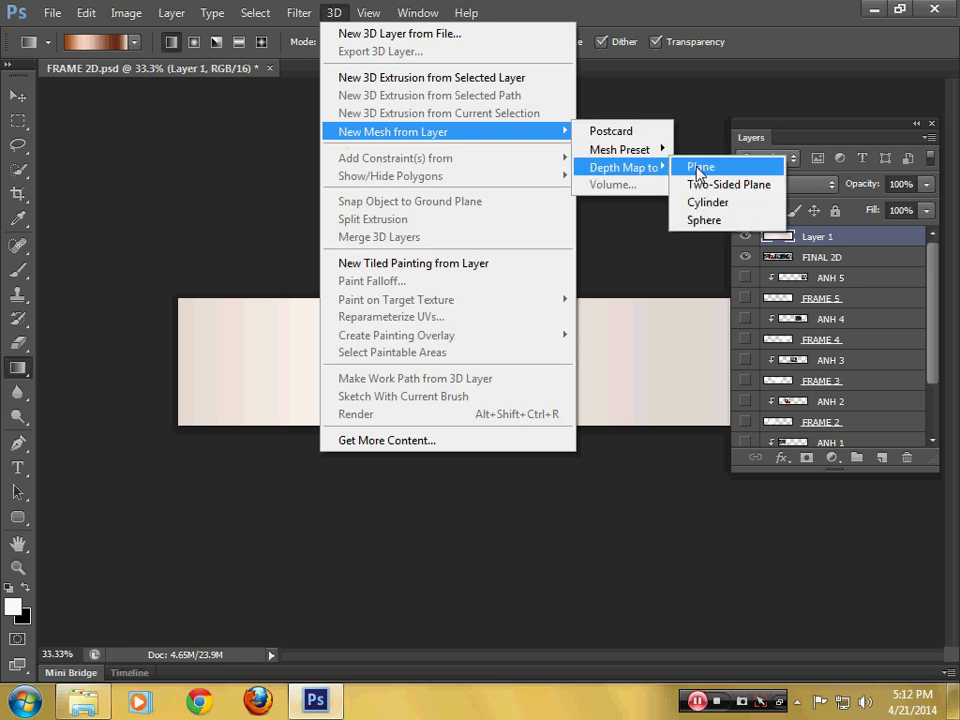
pyautogui.click(698, 168)
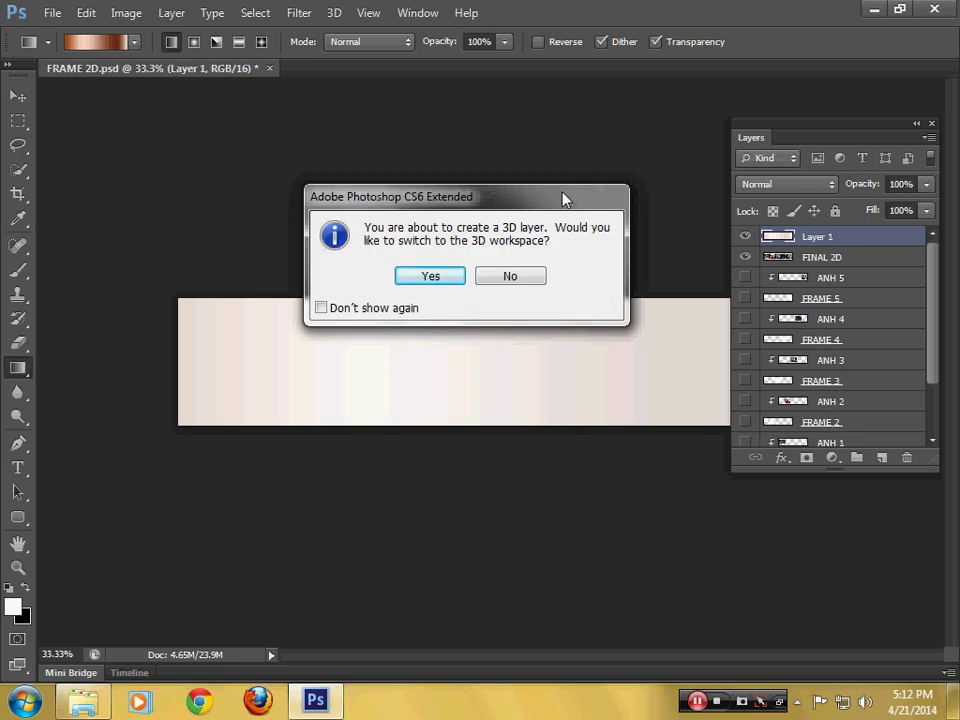
pyautogui.moveTo(562, 199); pyautogui.dragTo(597, 131)
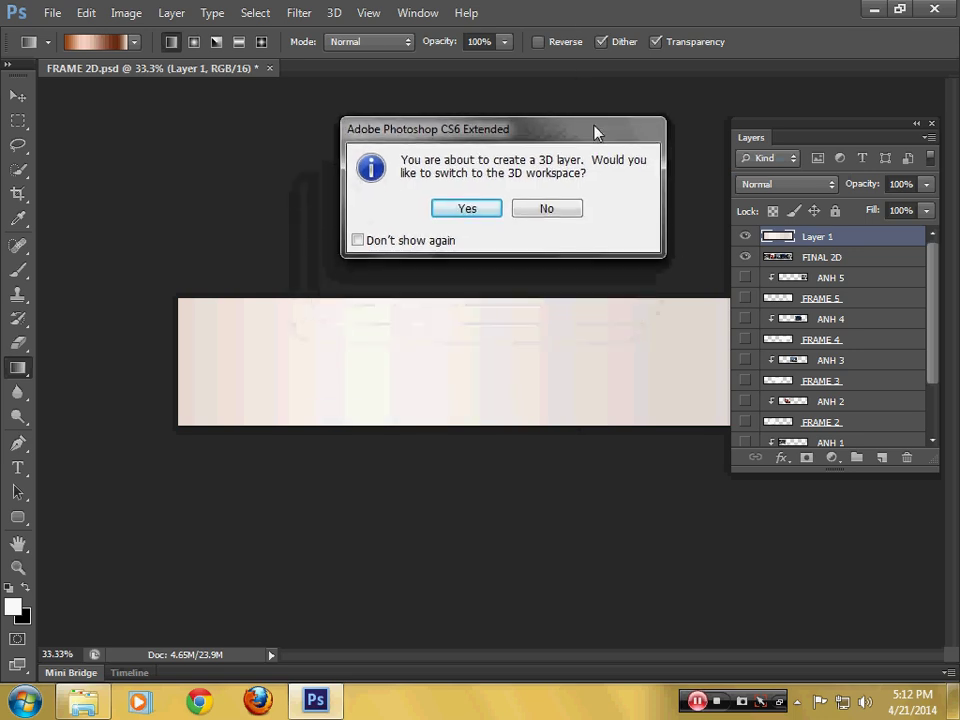
pyautogui.click(357, 241)
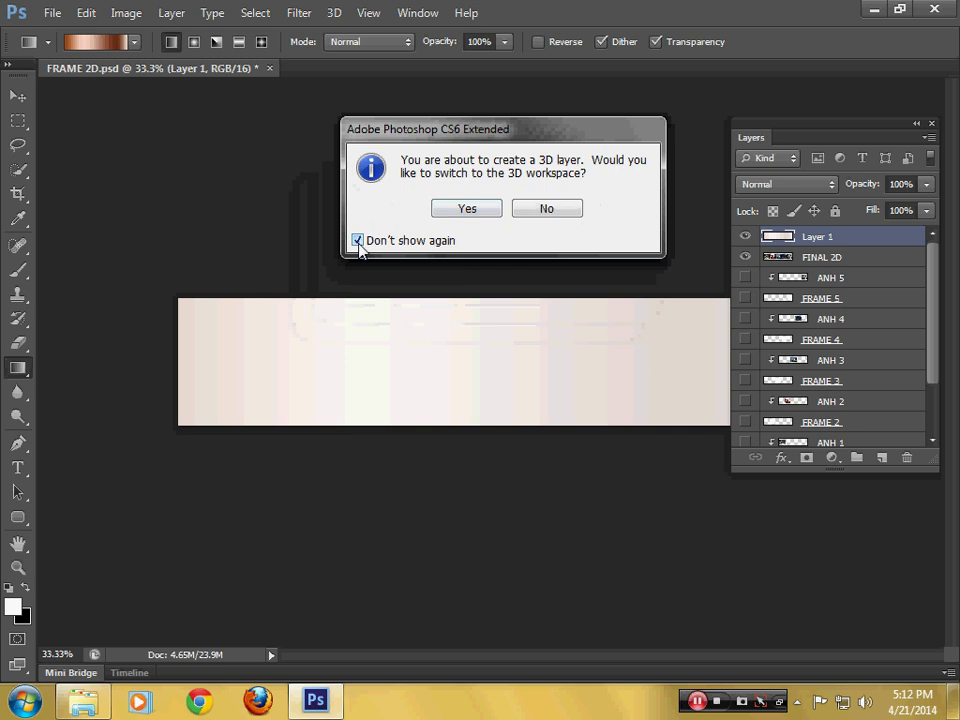
pyautogui.click(467, 210)
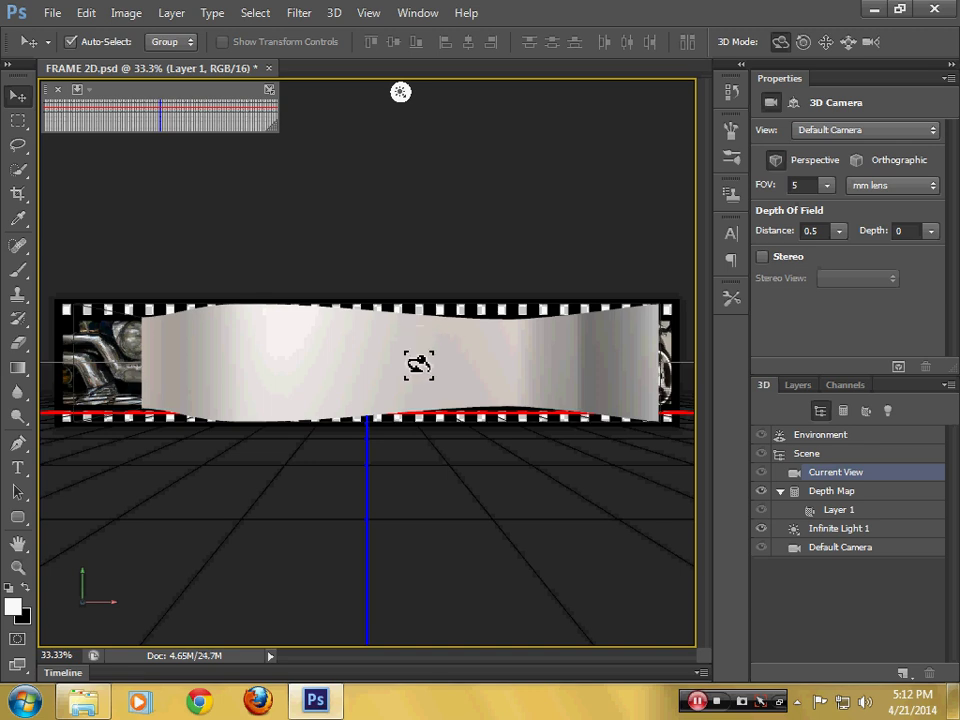
# Move the depth-map mesh along X and up along Y, then float its Properties panel.
pyautogui.click(418, 364)
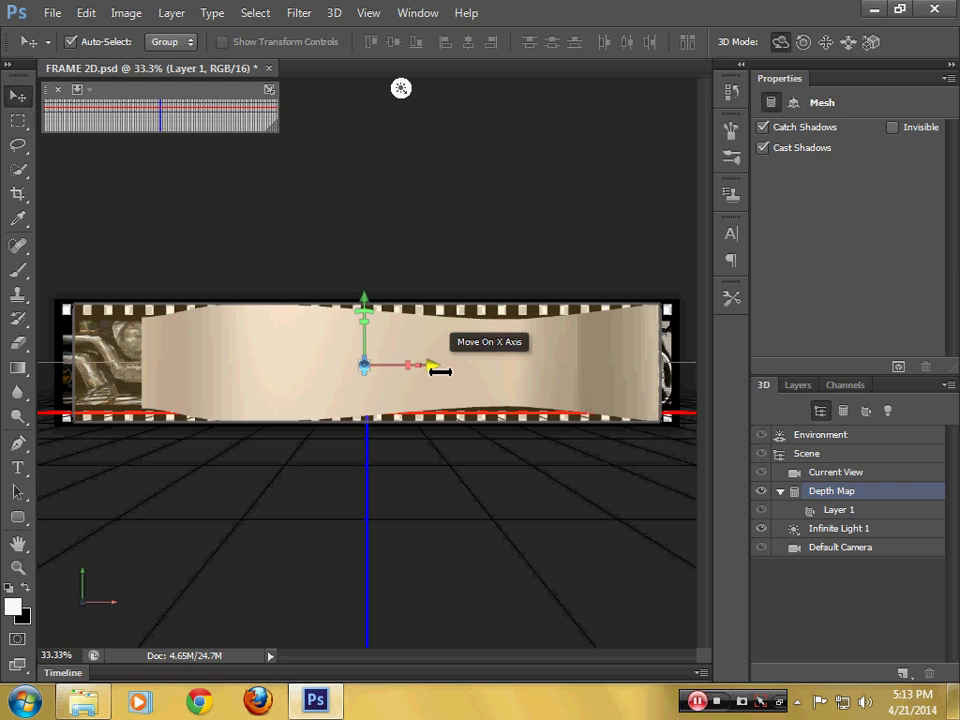
pyautogui.moveTo(440, 371)
pyautogui.mouseDown()
pyautogui.moveTo(494, 371)
pyautogui.moveTo(414, 371)
pyautogui.moveTo(438, 371)
pyautogui.moveTo(429, 366)
pyautogui.mouseUp()
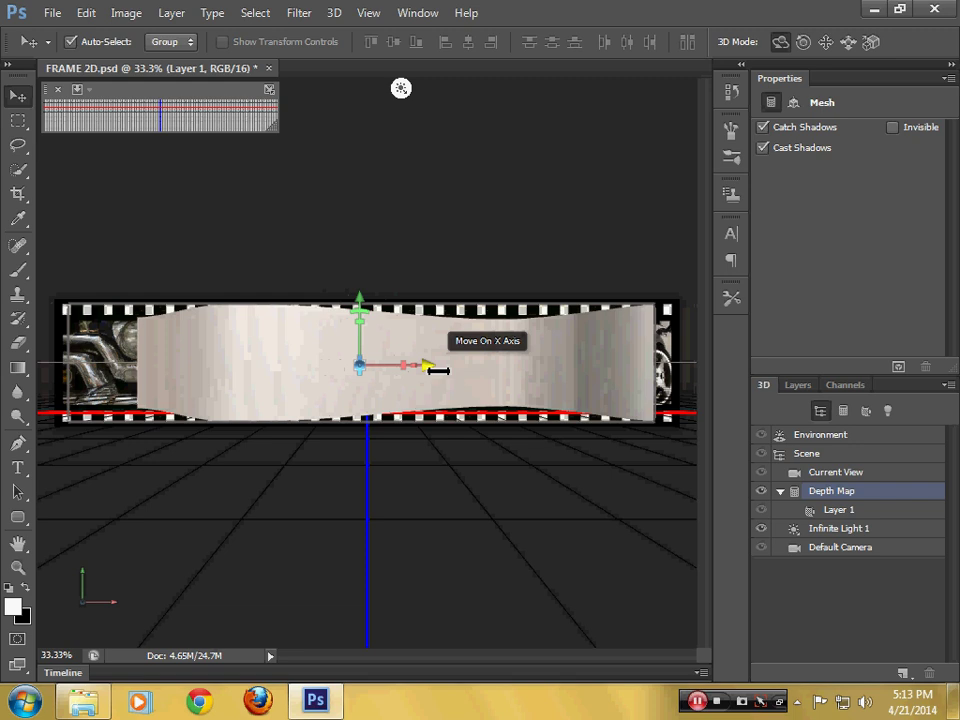
pyautogui.moveTo(362, 300)
pyautogui.mouseDown()
pyautogui.moveTo(363, 292)
pyautogui.moveTo(369, 306)
pyautogui.mouseUp()
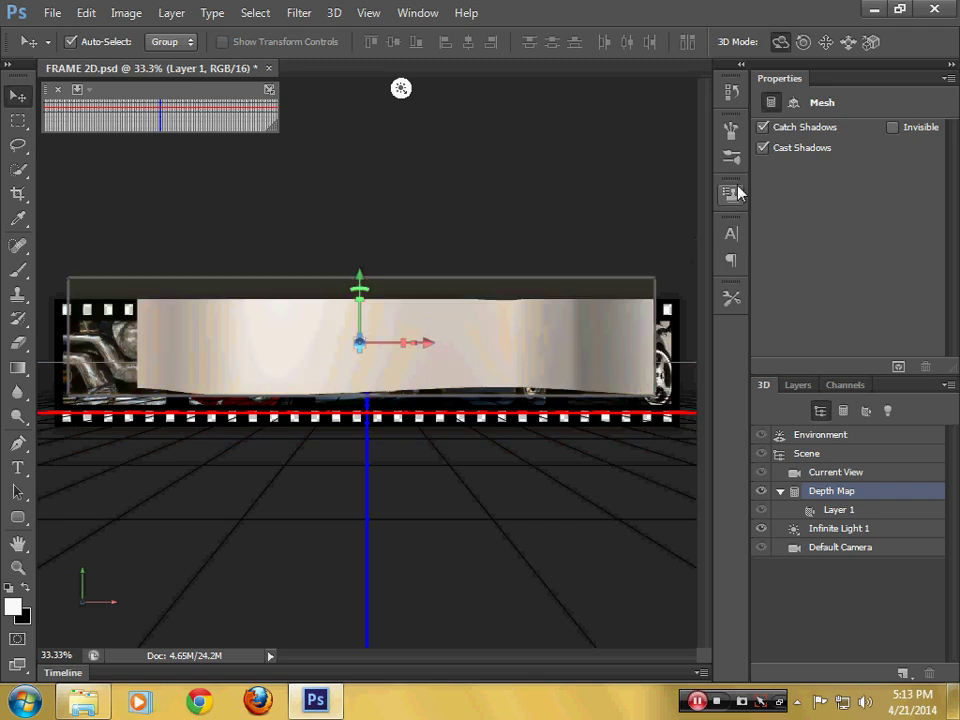
pyautogui.moveTo(764, 78)
pyautogui.mouseDown()
pyautogui.moveTo(557, 168)
pyautogui.moveTo(188, 363)
pyautogui.mouseUp()
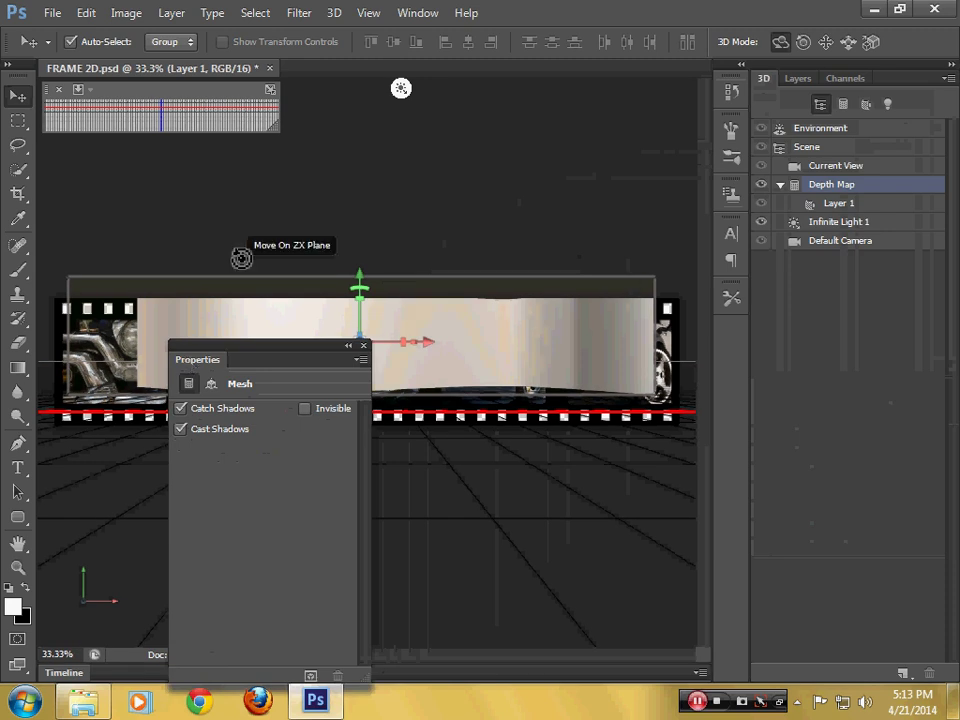
# Float the 3D, Properties, Layers and Channels panels, placing 3D/Properties top-left and Layers top-right.
pyautogui.click(59, 90)
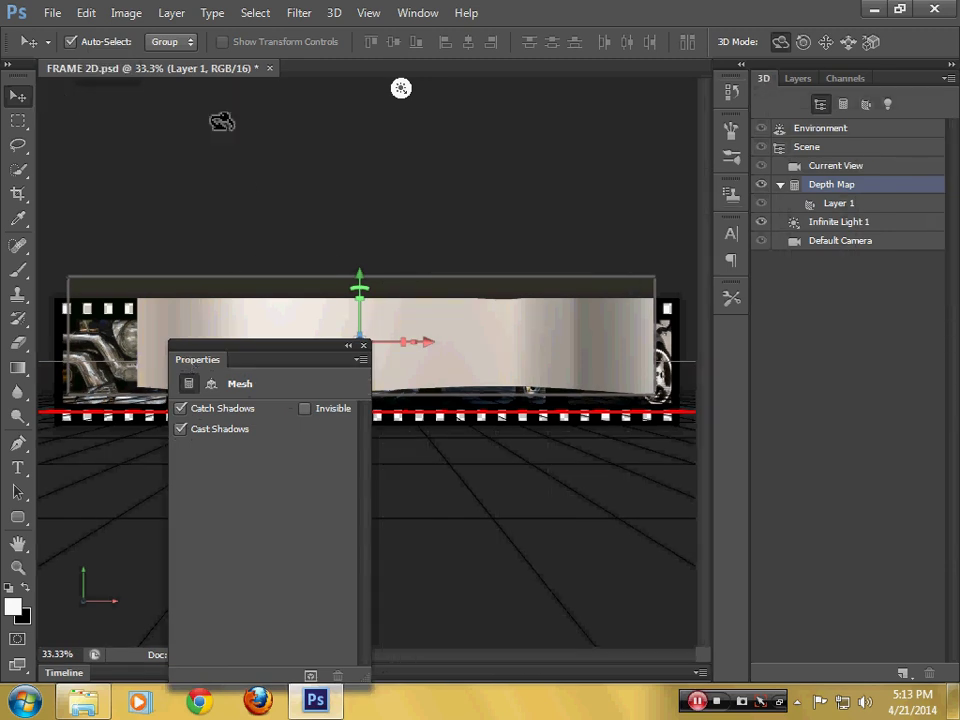
pyautogui.moveTo(765, 80); pyautogui.dragTo(101, 88)
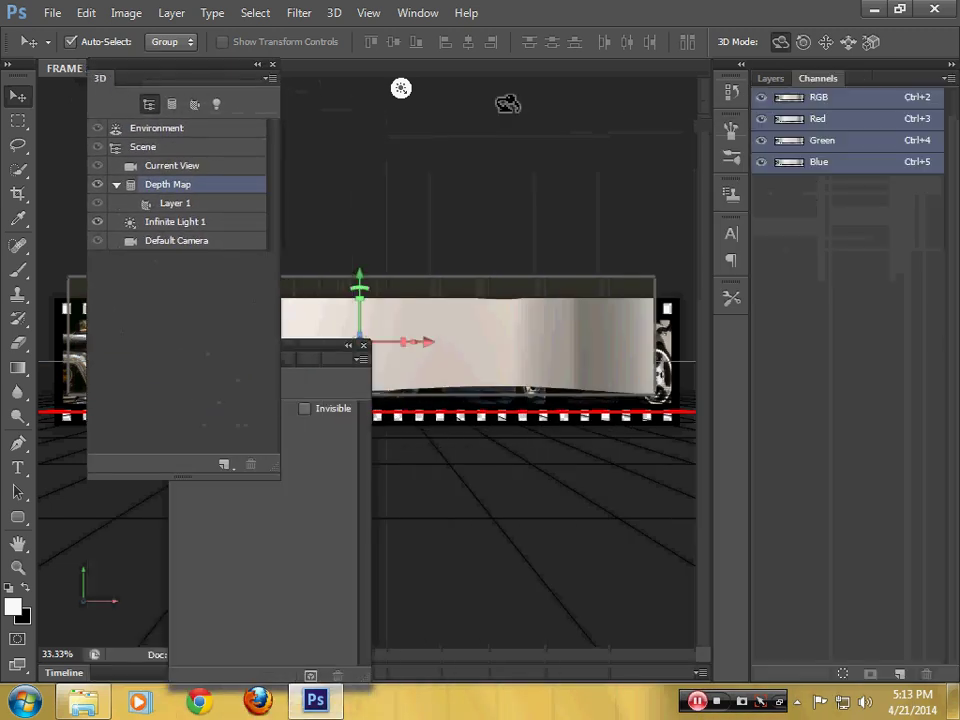
pyautogui.moveTo(770, 80); pyautogui.dragTo(441, 118)
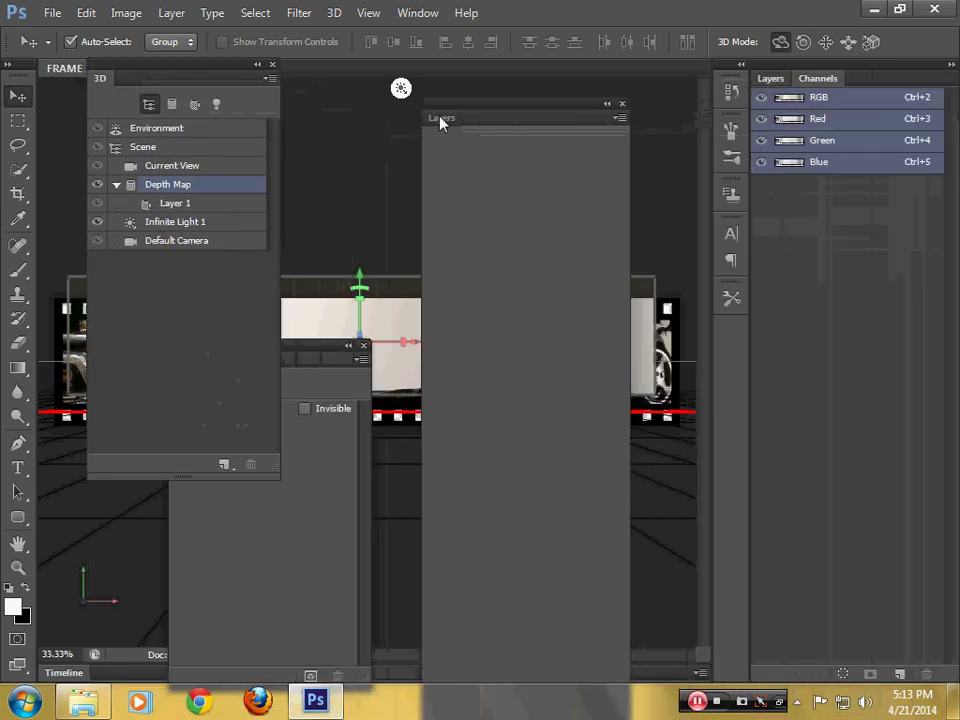
pyautogui.moveTo(813, 73); pyautogui.dragTo(881, 154)
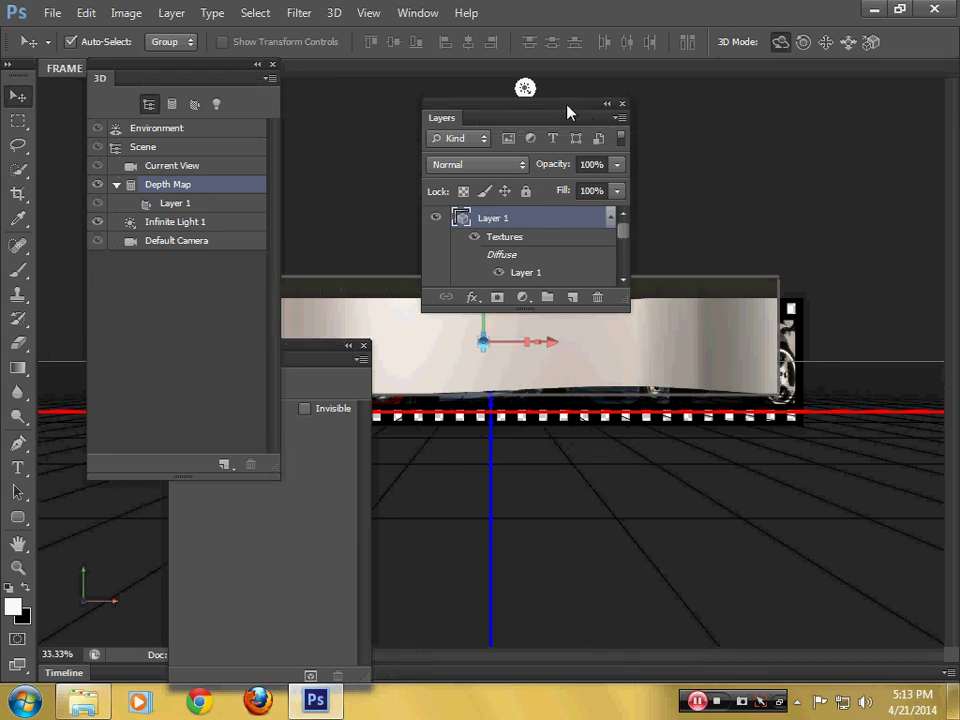
pyautogui.moveTo(569, 110)
pyautogui.mouseDown()
pyautogui.moveTo(885, 105)
pyautogui.moveTo(897, 85)
pyautogui.mouseUp()
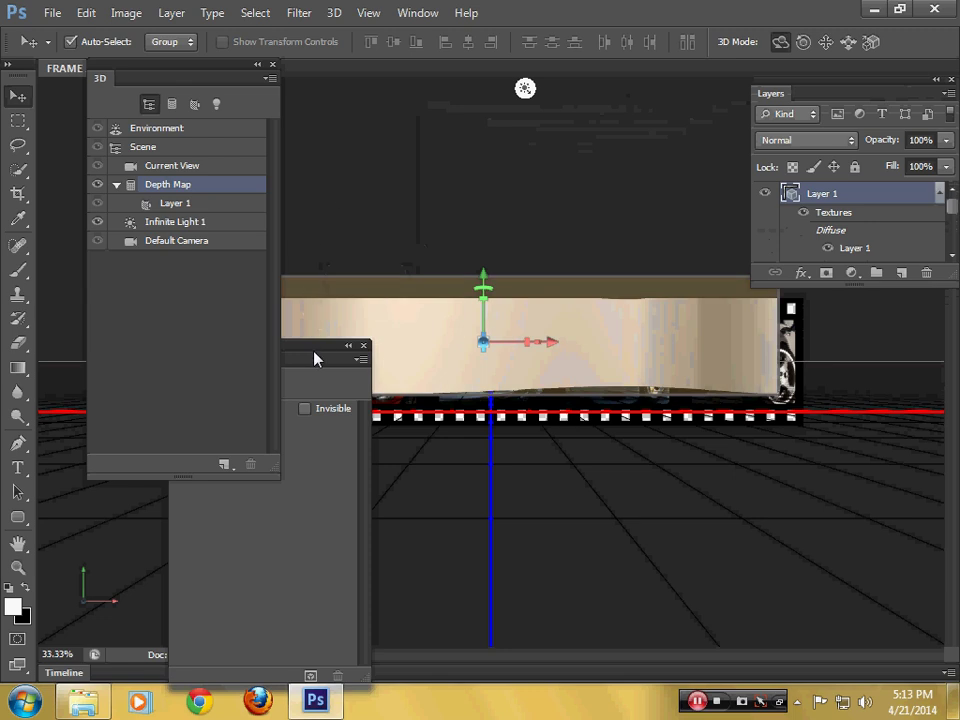
pyautogui.moveTo(314, 358)
pyautogui.mouseDown()
pyautogui.moveTo(224, 479)
pyautogui.moveTo(201, 306)
pyautogui.mouseUp()
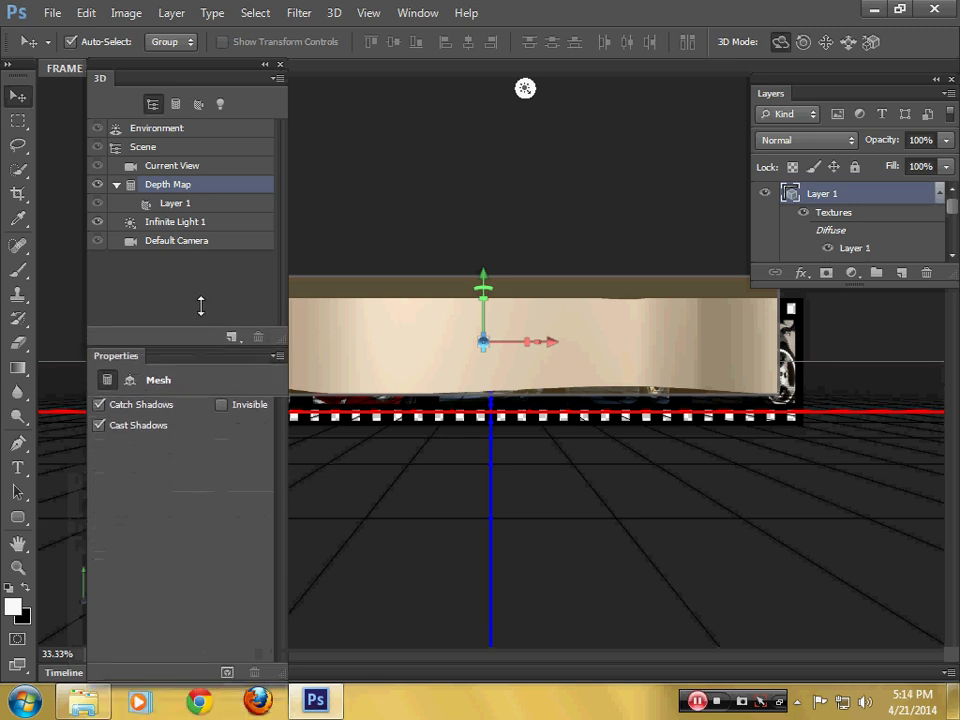
pyautogui.moveTo(161, 70); pyautogui.dragTo(117, 16)
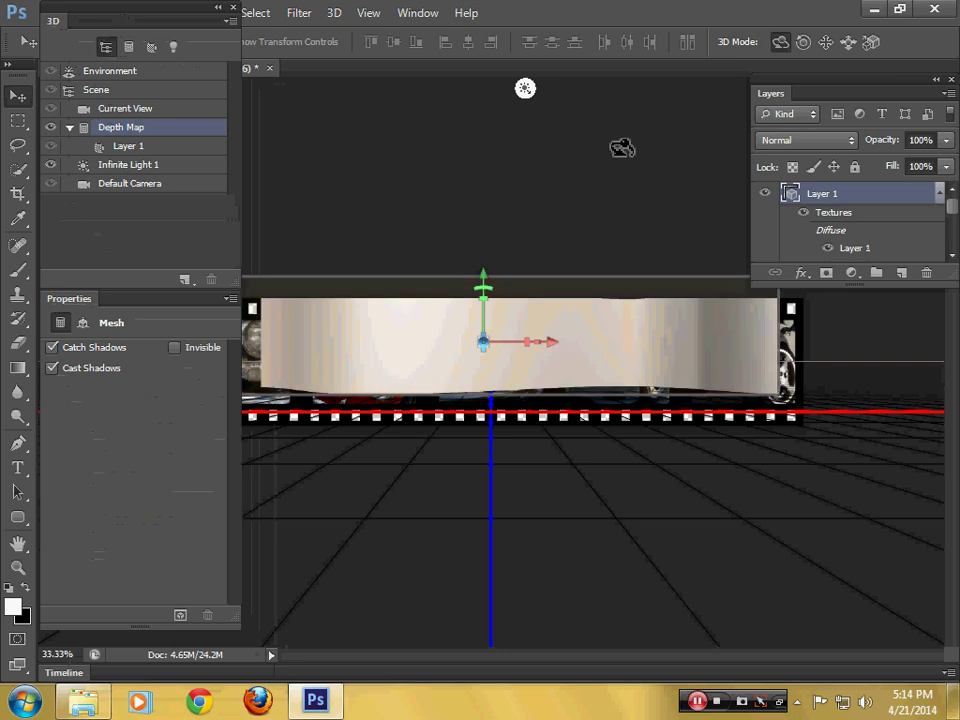
pyautogui.moveTo(797, 87); pyautogui.dragTo(787, 57)
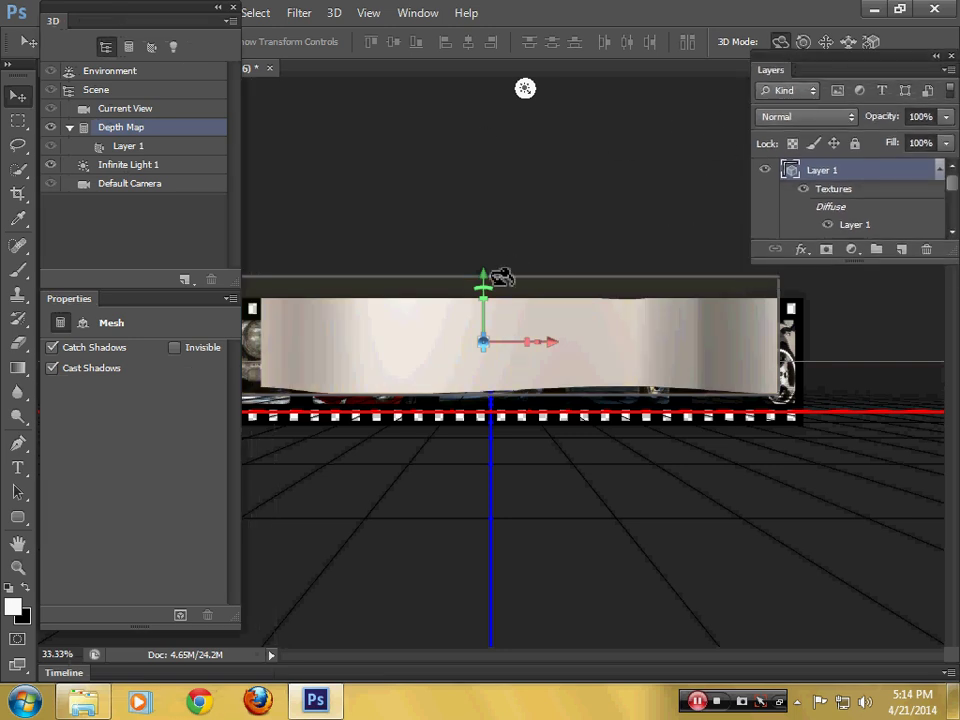
pyautogui.moveTo(484, 279); pyautogui.dragTo(488, 313)
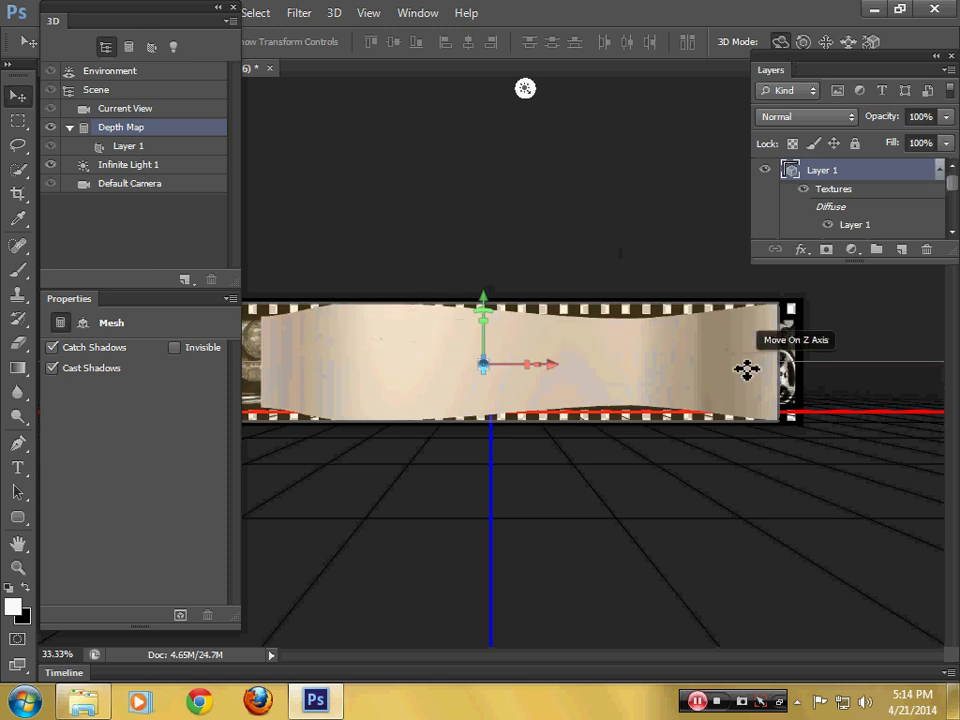
# Make the Layers panel taller to show the texture entries, FINAL 2D and frame layers.
pyautogui.moveTo(915, 262); pyautogui.dragTo(915, 290)
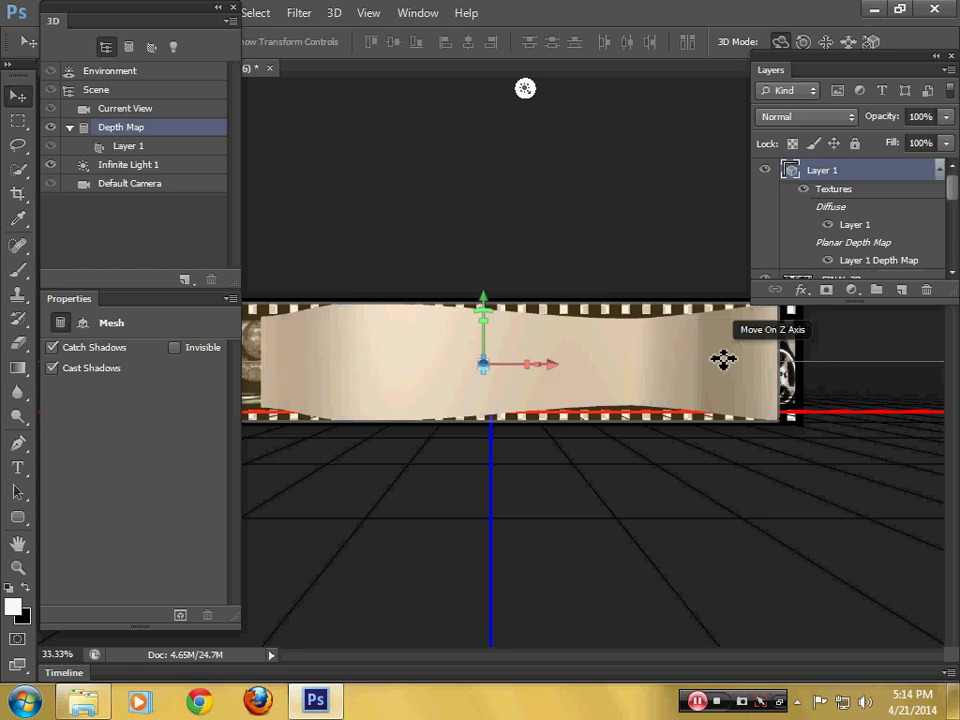
pyautogui.moveTo(870, 305); pyautogui.dragTo(867, 442)
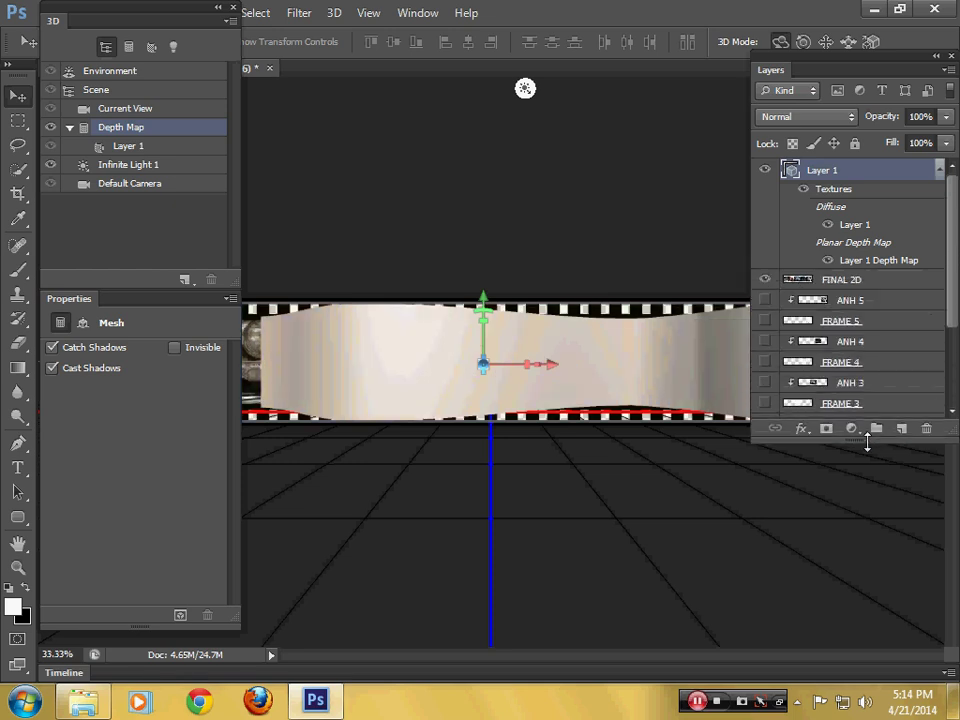
# Hide the FINAL 2D layer so only the wavy 3D strip shows over transparency.
pyautogui.click(765, 171)
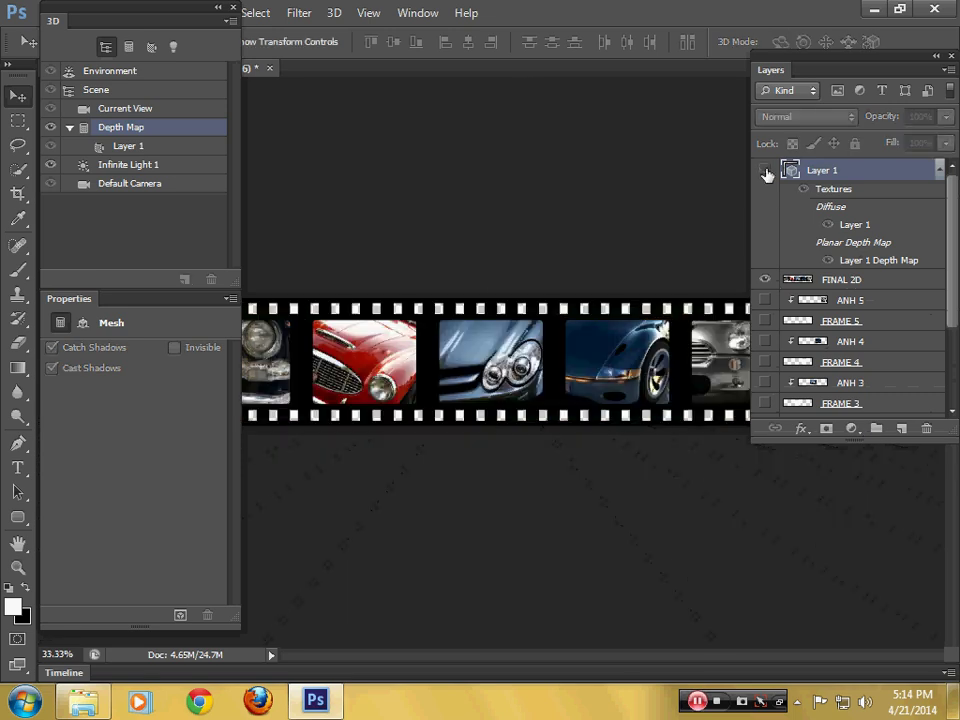
pyautogui.click(838, 282)
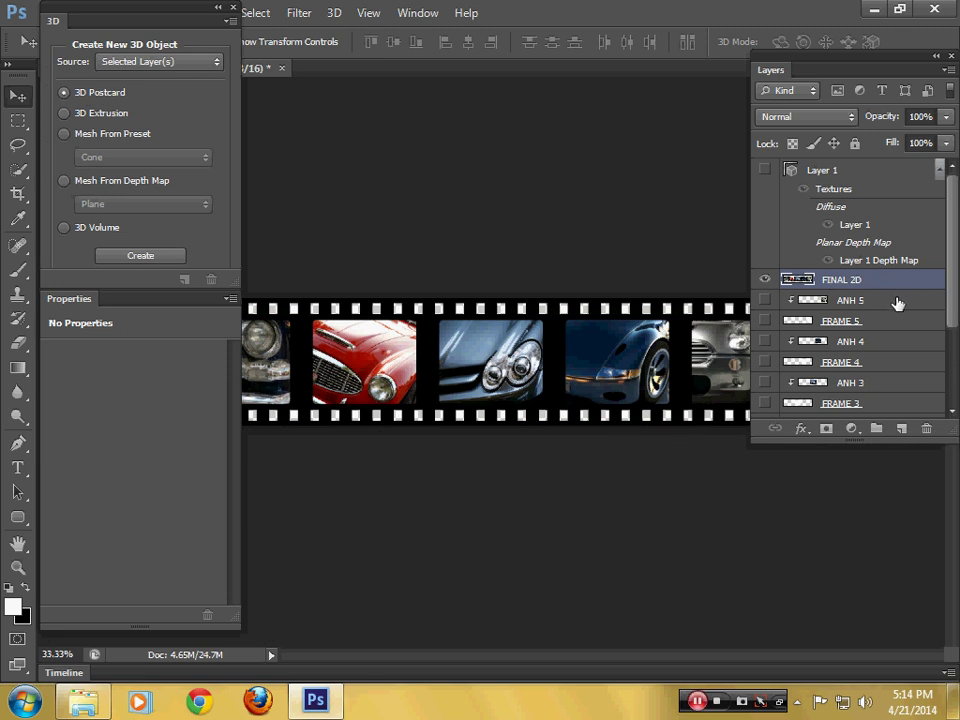
pyautogui.hotkey('ctrl', 'a')
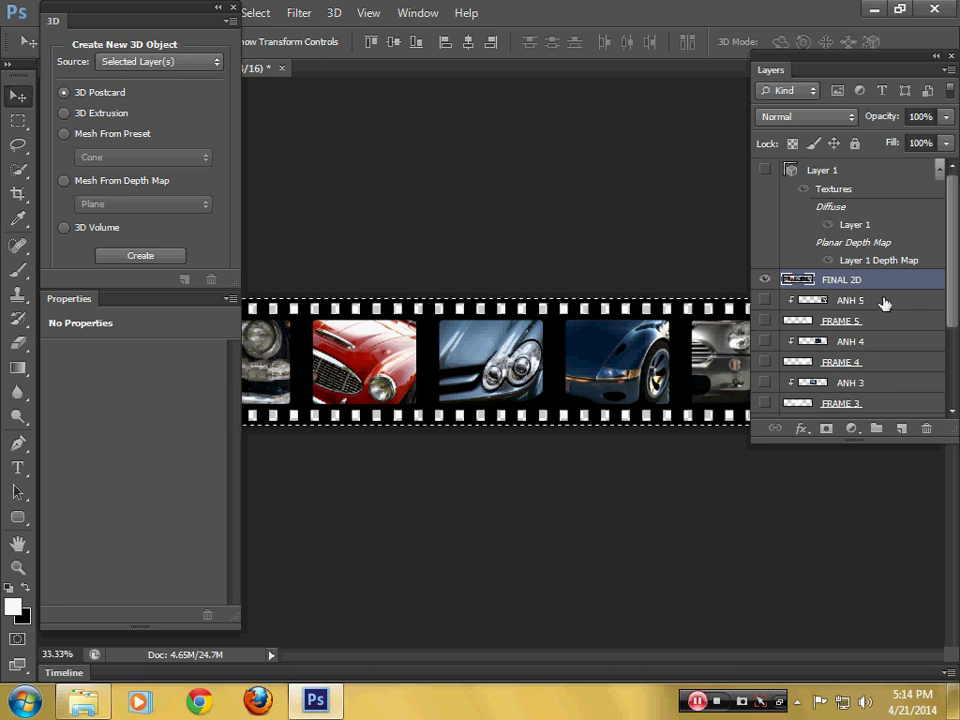
pyautogui.click(765, 172)
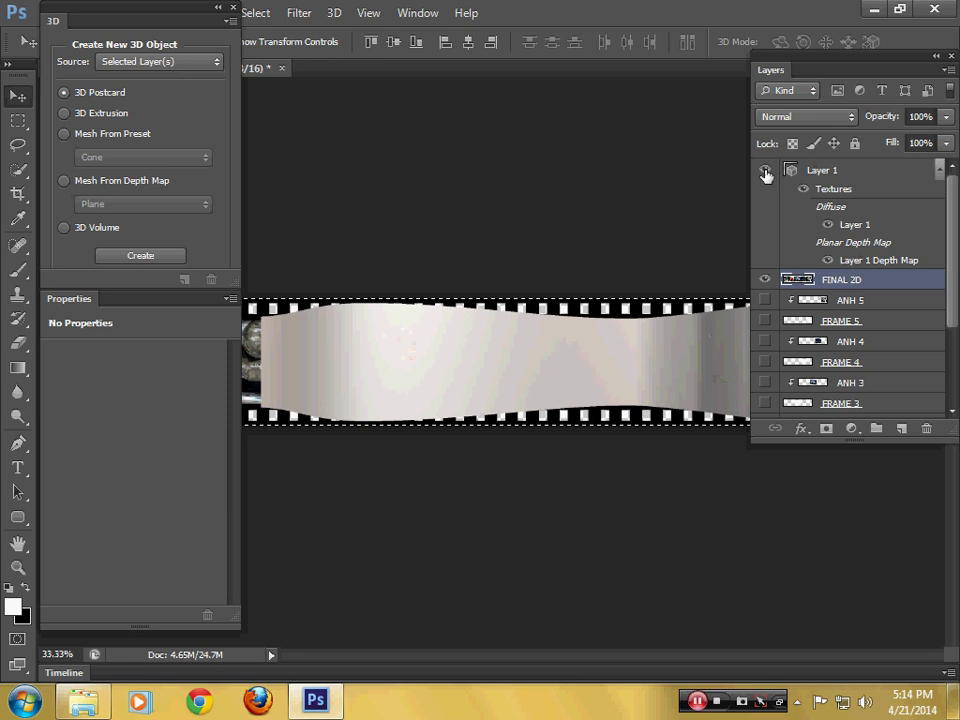
pyautogui.click(764, 281)
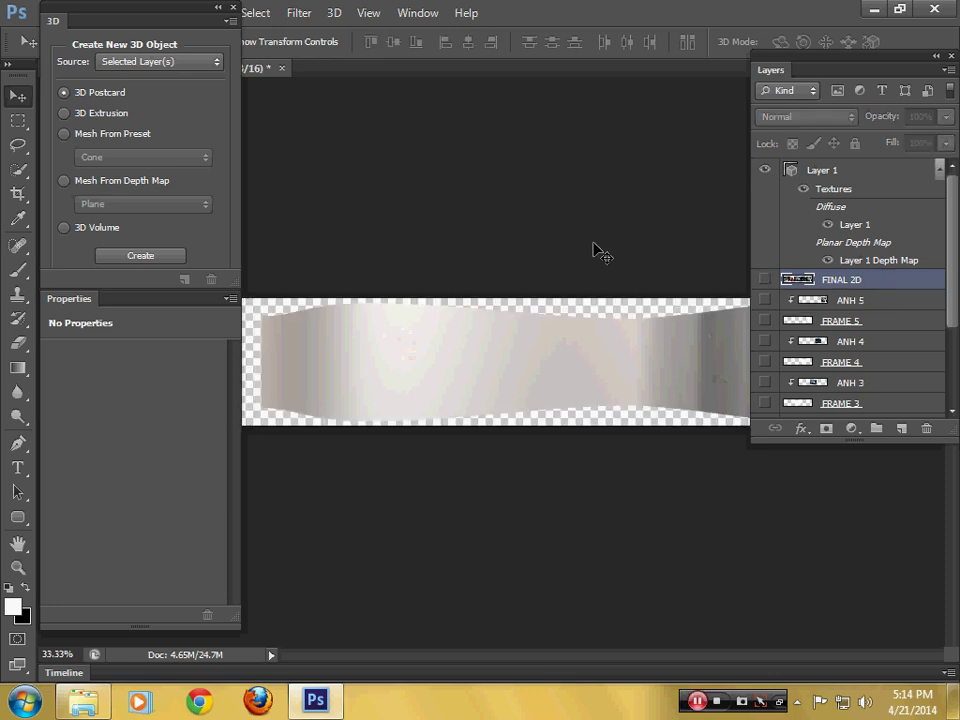
pyautogui.moveTo(170, 15)
pyautogui.mouseDown()
pyautogui.moveTo(144, 51)
pyautogui.moveTo(148, 36)
pyautogui.mouseUp()
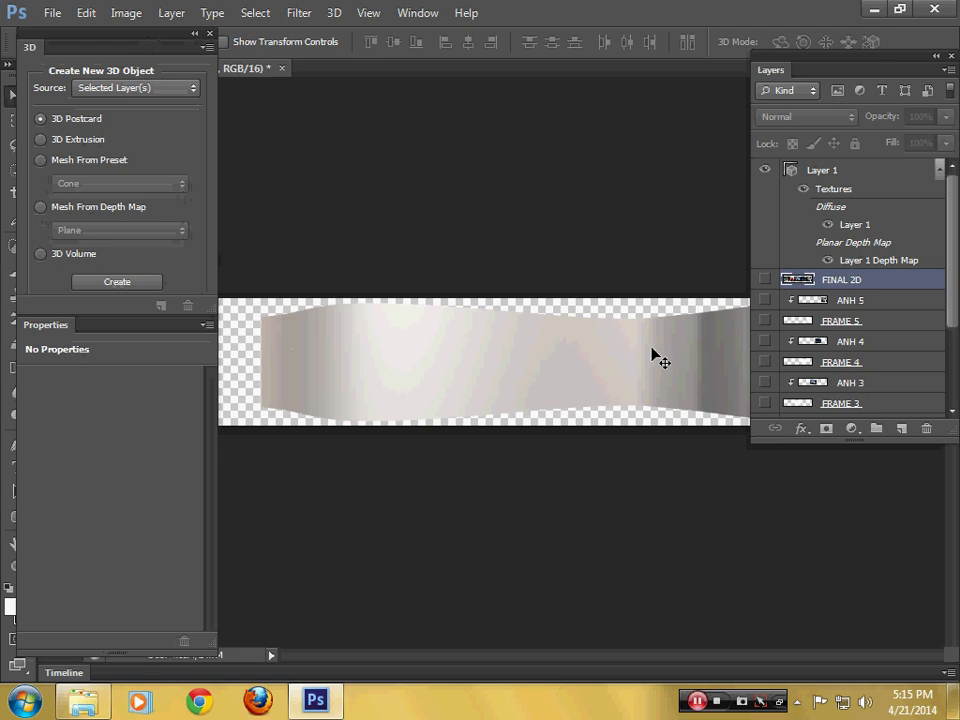
# Rename Layer 1 to 'FILM TRIP 3D'.
pyautogui.doubleClick(823, 171)
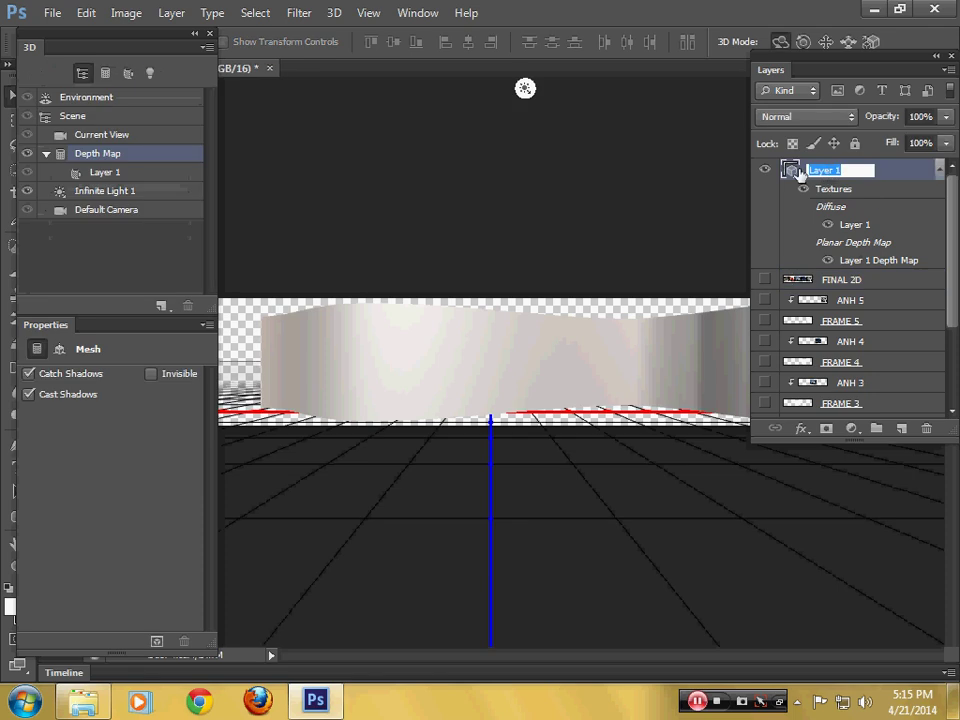
pyautogui.write('FIL')
pyautogui.write('M T')
pyautogui.write('RIP')
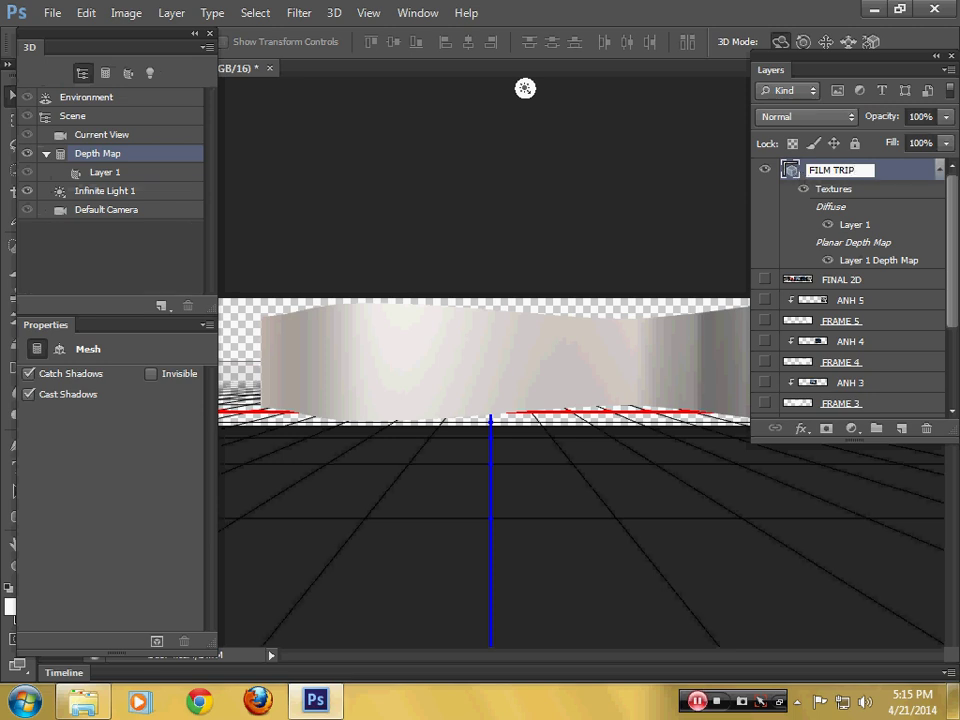
pyautogui.write(' 3D')
pyautogui.press('Return')
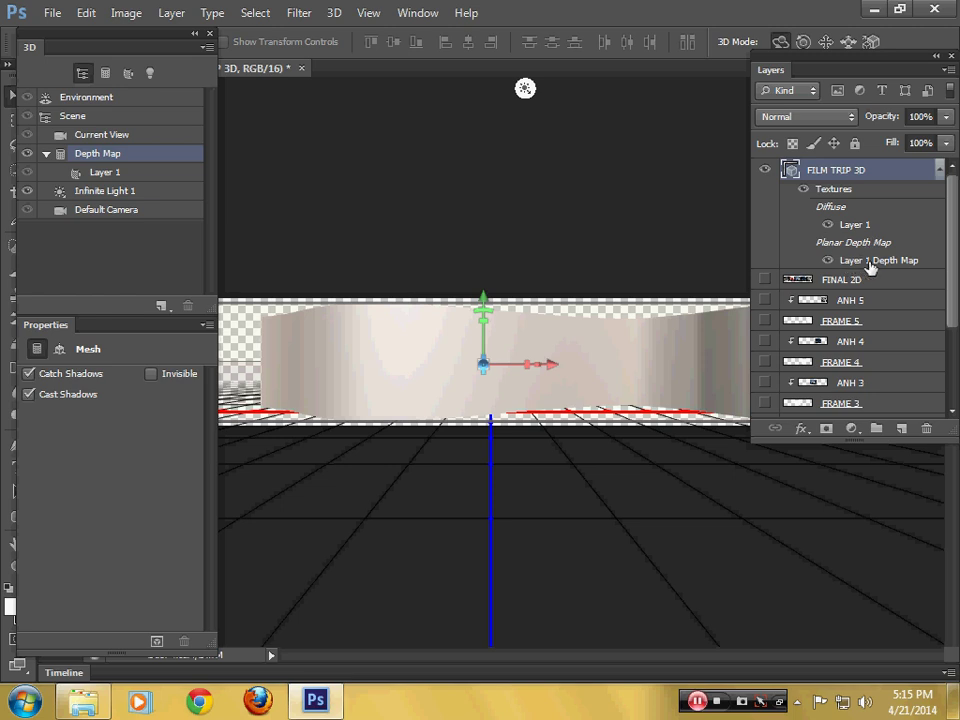
pyautogui.moveTo(855, 225)
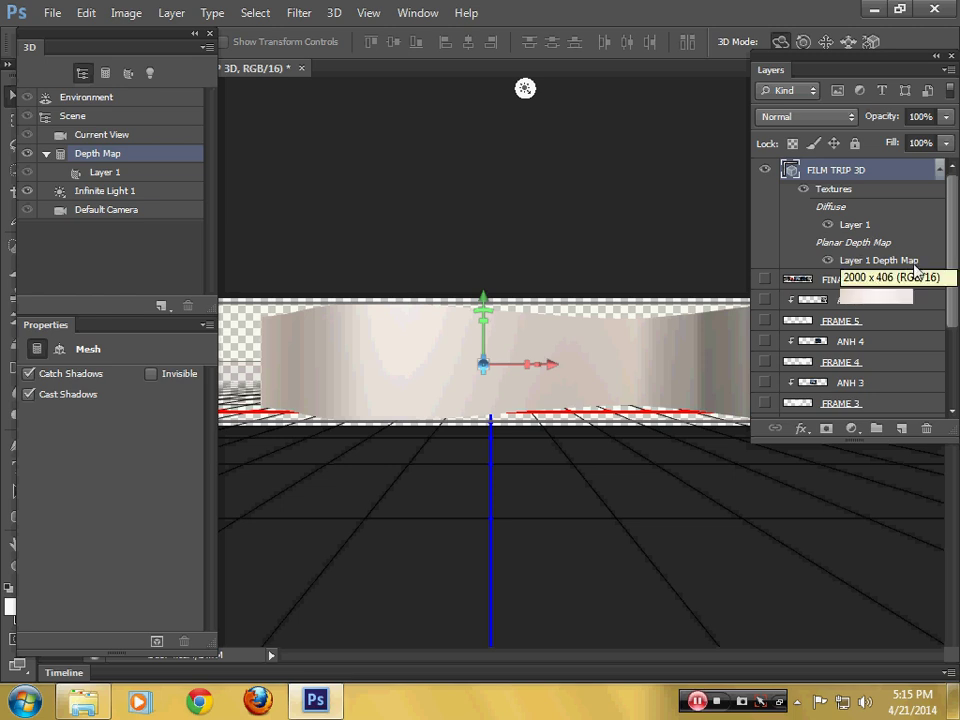
# Open the strip's Diffuse texture Layer 1.psb and tile it beside FRAME 2D.psd.
pyautogui.doubleClick(851, 226)
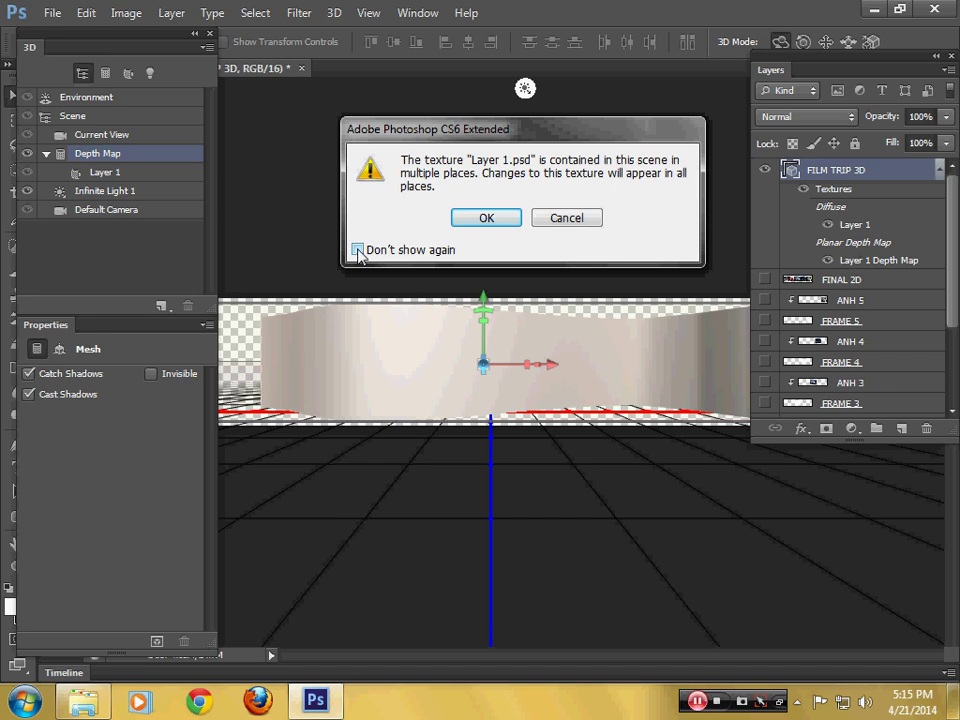
pyautogui.click(473, 220)
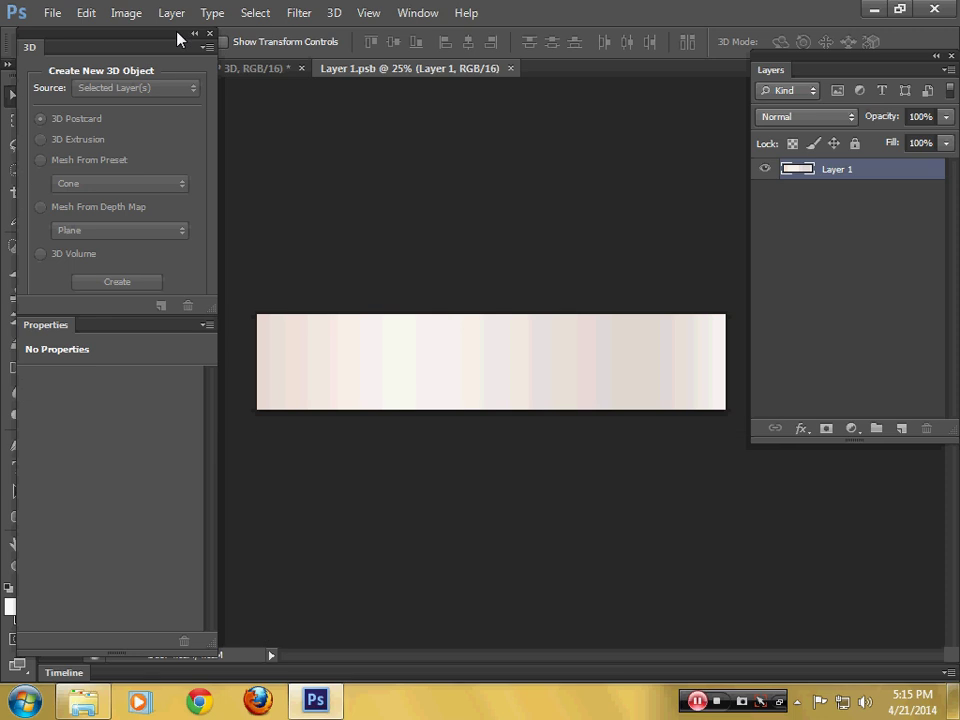
pyautogui.moveTo(182, 36); pyautogui.dragTo(189, 476)
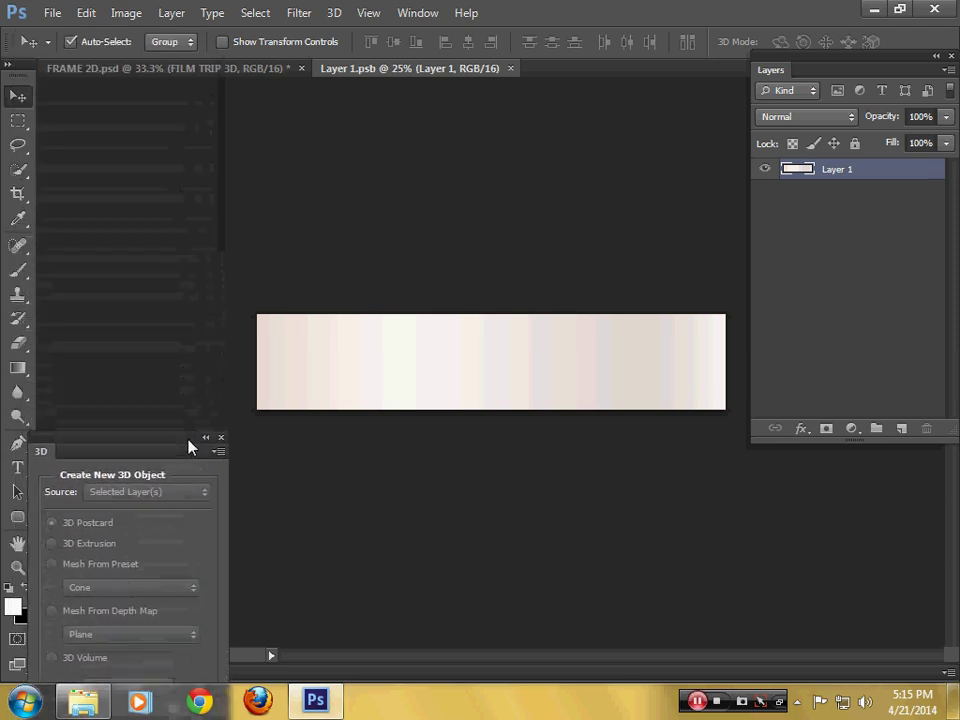
pyautogui.click(415, 13)
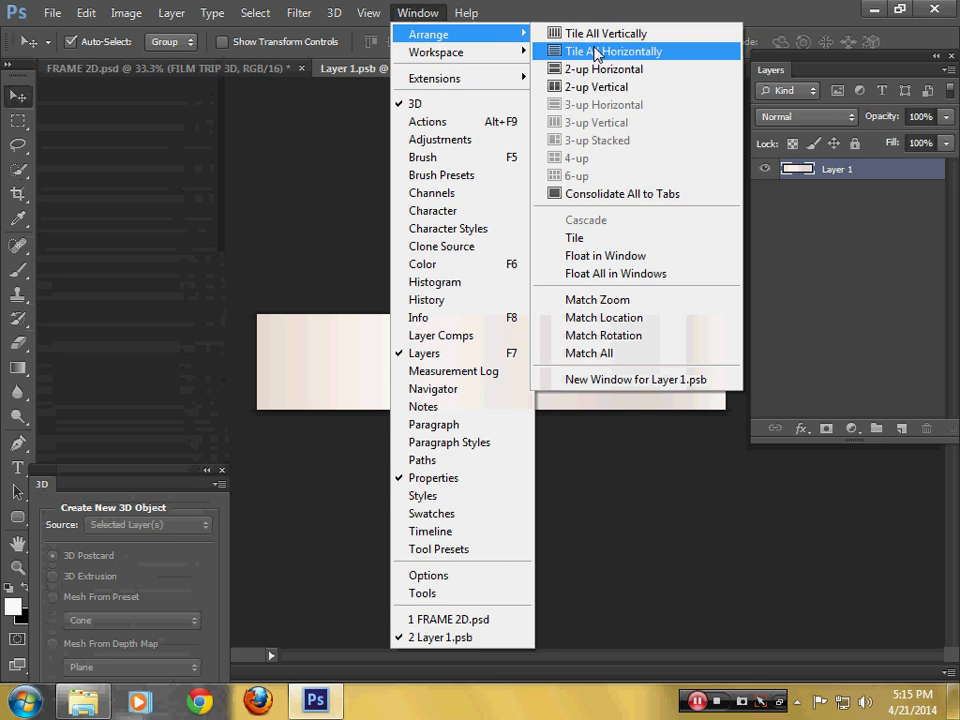
pyautogui.moveTo(440, 34)
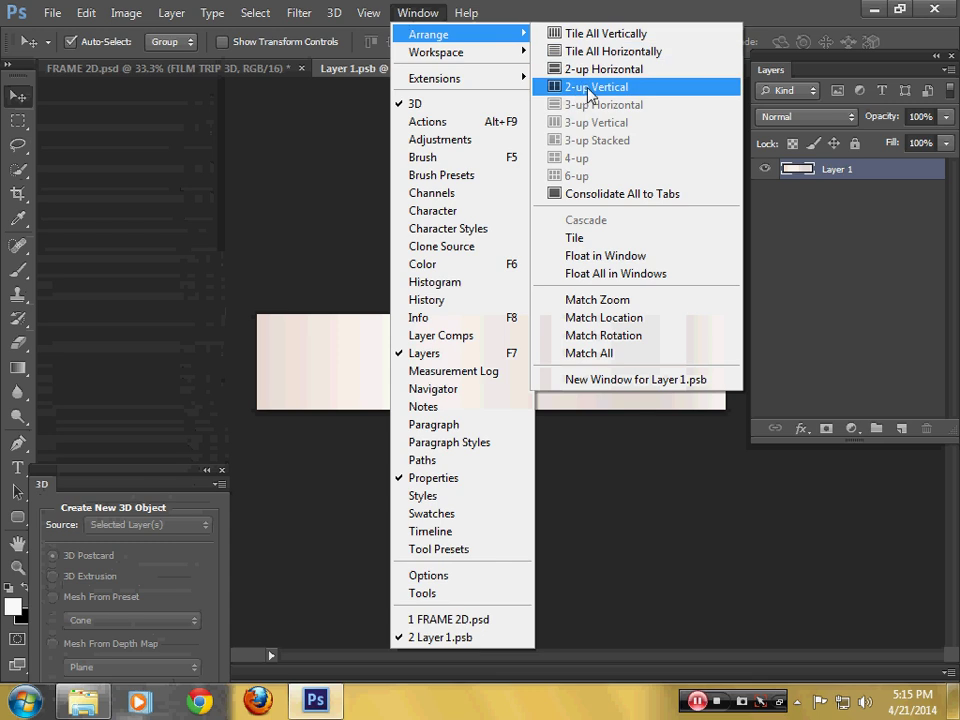
pyautogui.click(591, 90)
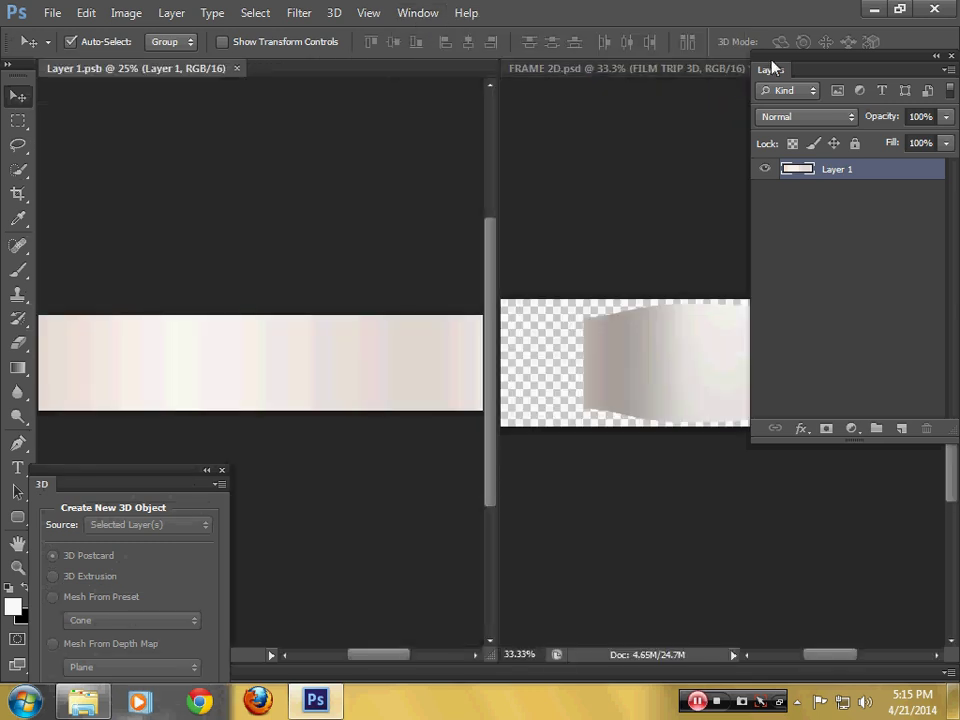
pyautogui.moveTo(772, 66); pyautogui.dragTo(770, 482)
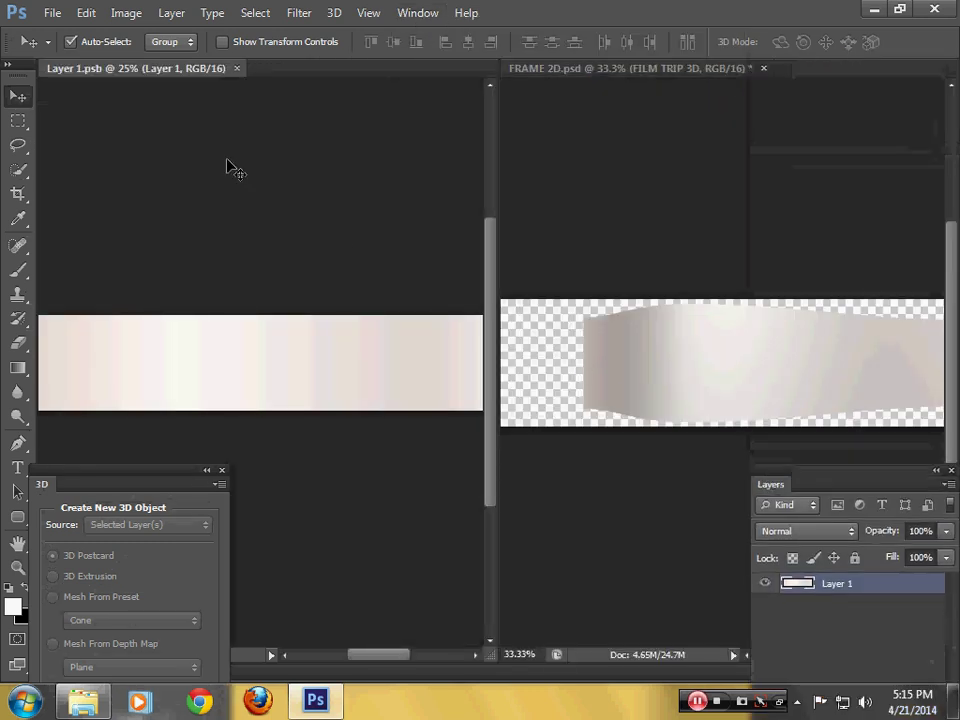
# Save the texture document back to the 3D scene and bring up the Edit menu's Paste.
pyautogui.click(111, 289)
pyautogui.scroll(-1, 178, 290)
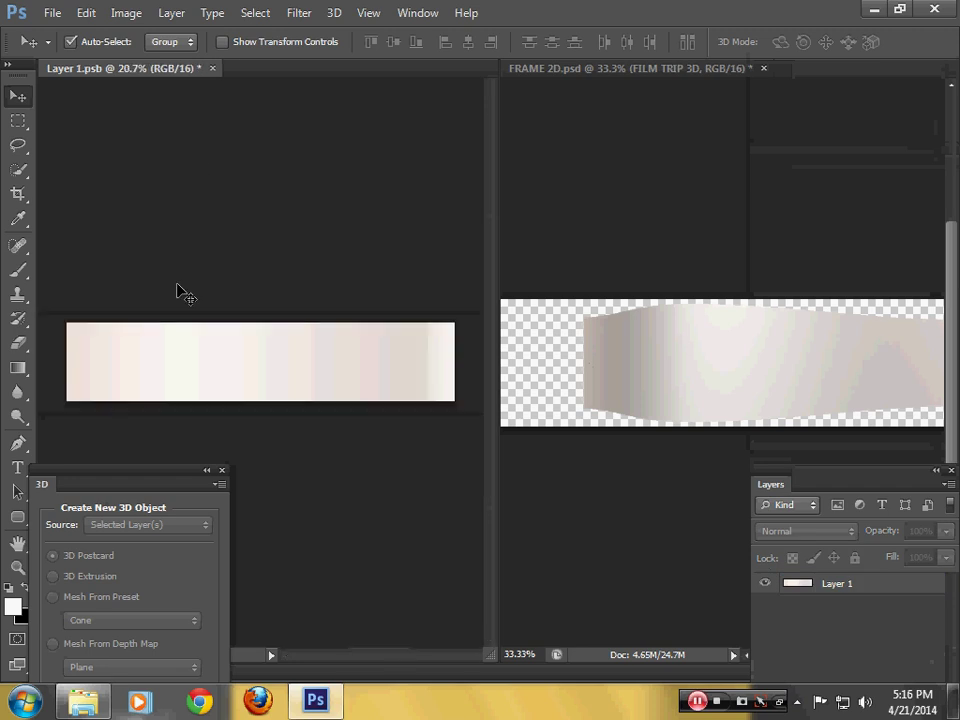
pyautogui.scroll(-1, 178, 310)
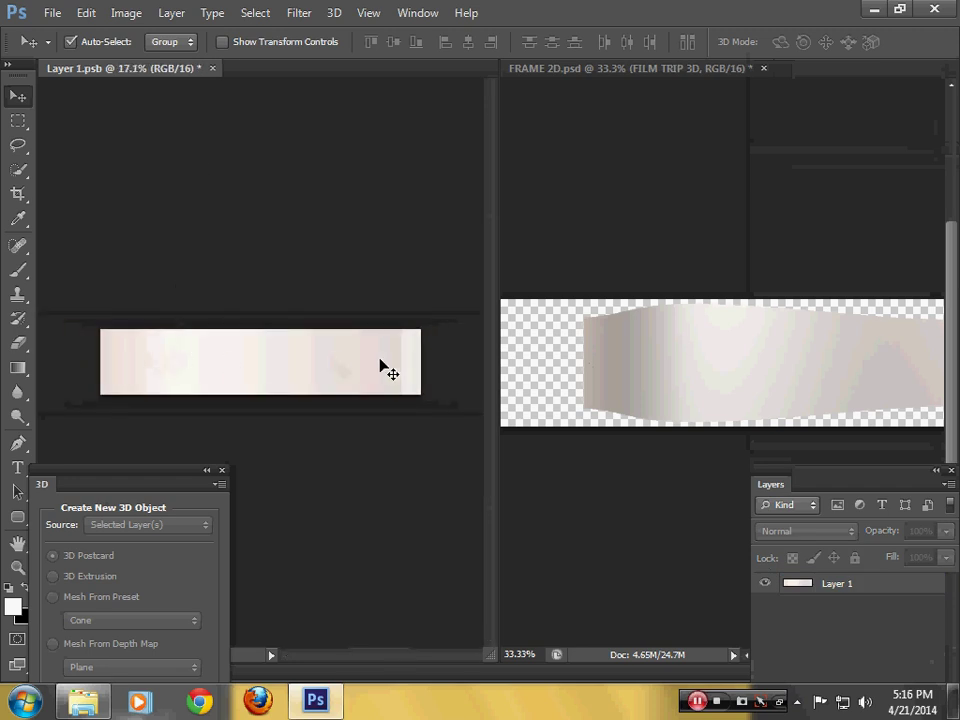
pyautogui.scroll(1, 382, 368)
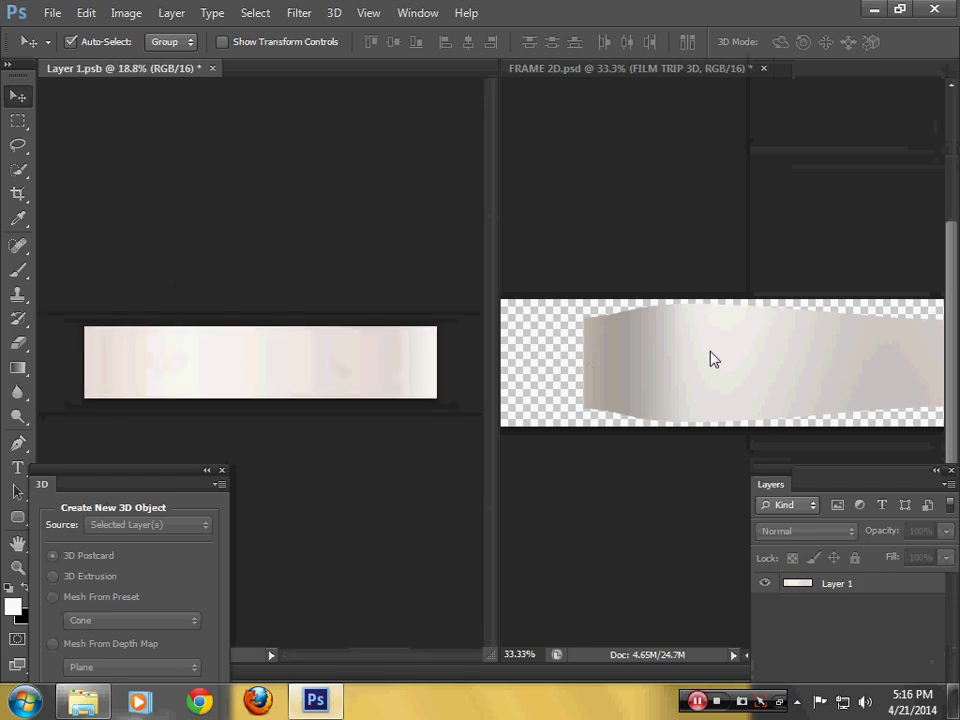
pyautogui.hotkey('ctrl', 's')
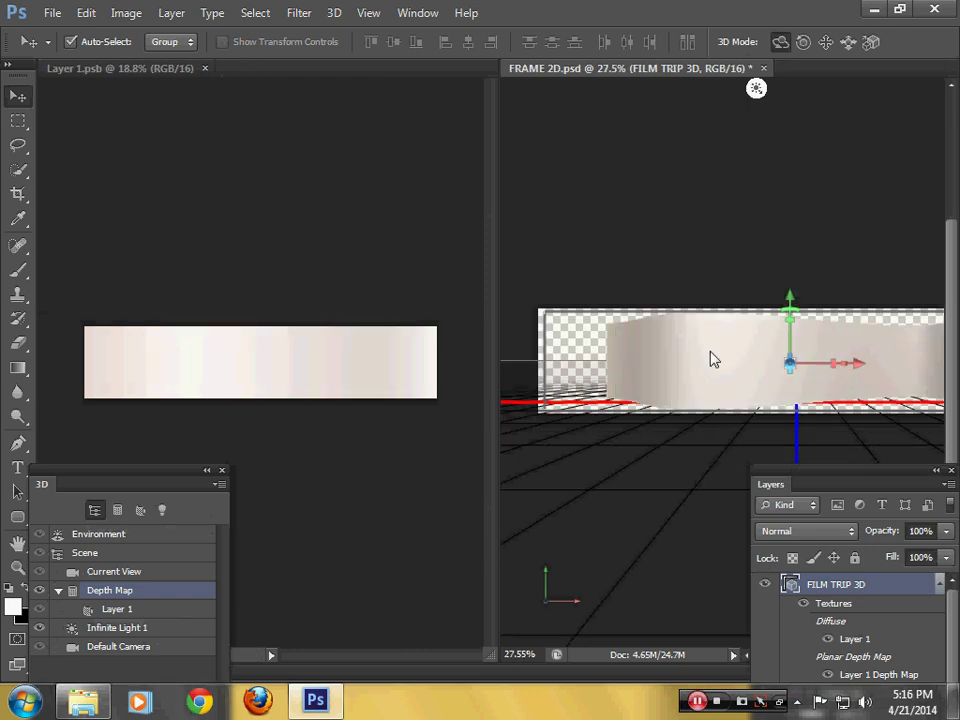
pyautogui.scroll(-2, 713, 358)
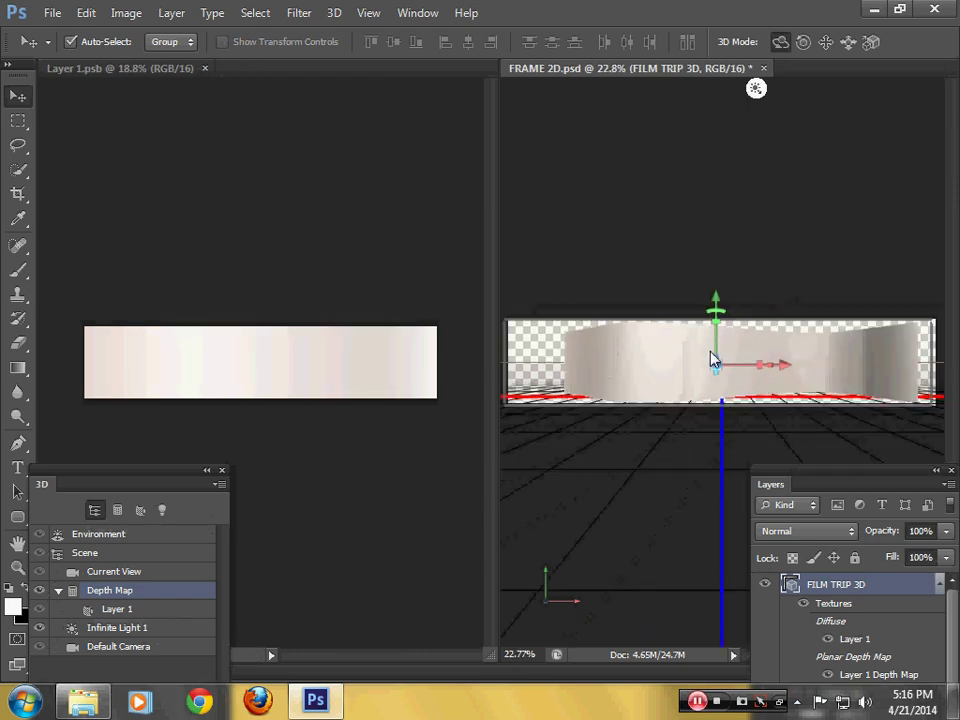
pyautogui.click(252, 355)
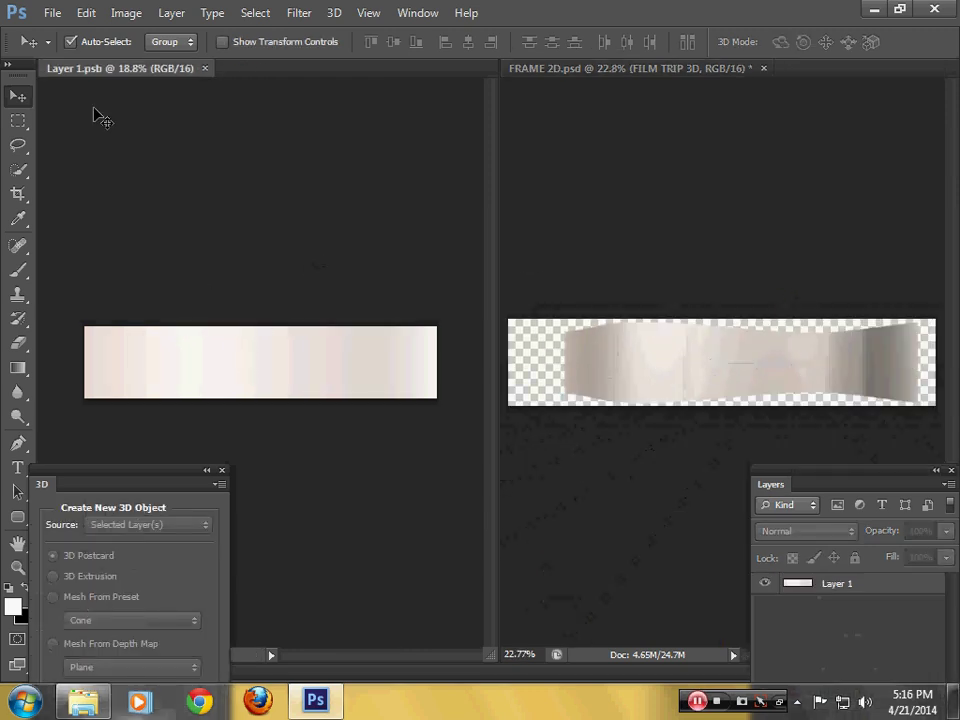
pyautogui.click(86, 14)
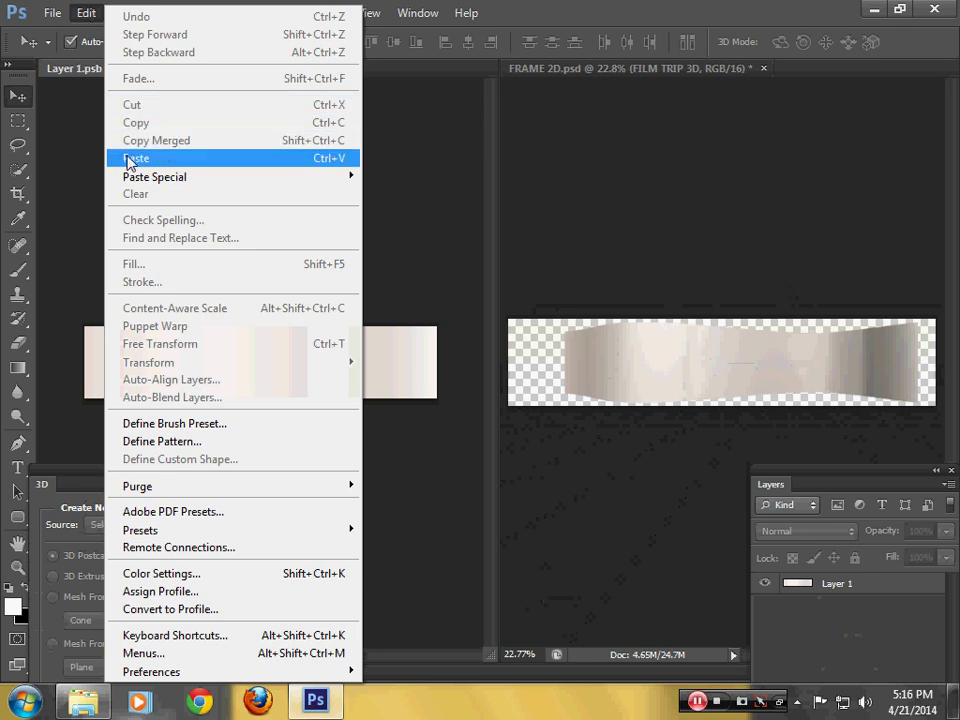
# Paste the car filmstrip into the texture document and hide the plain Layer 1.
pyautogui.click(128, 163)
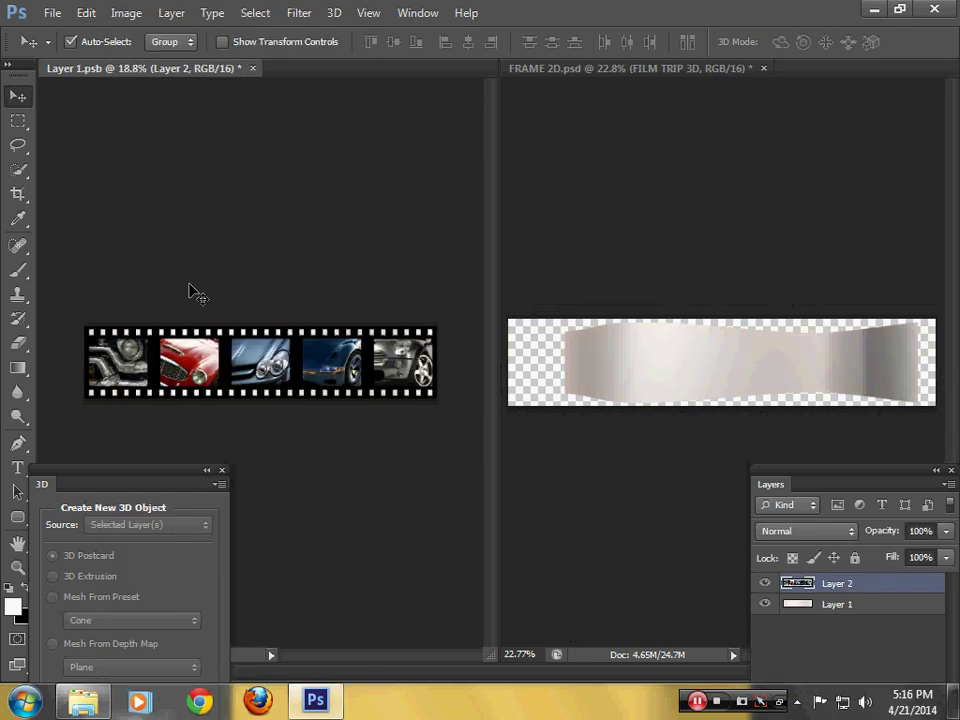
pyautogui.moveTo(821, 476)
pyautogui.mouseDown()
pyautogui.moveTo(410, 240)
pyautogui.moveTo(417, 222)
pyautogui.mouseUp()
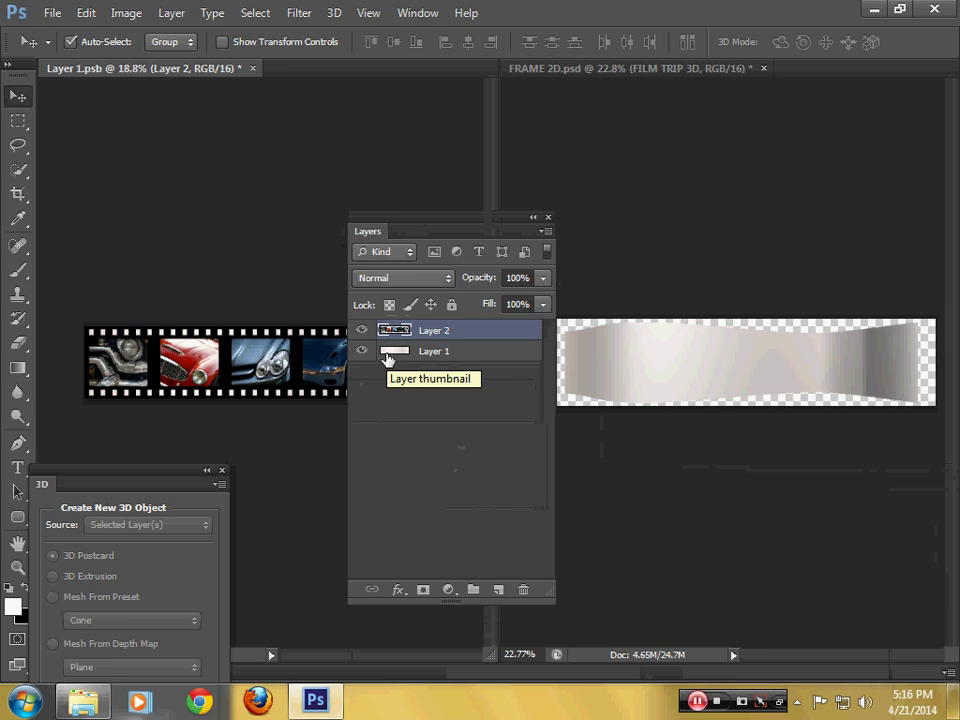
pyautogui.click(362, 352)
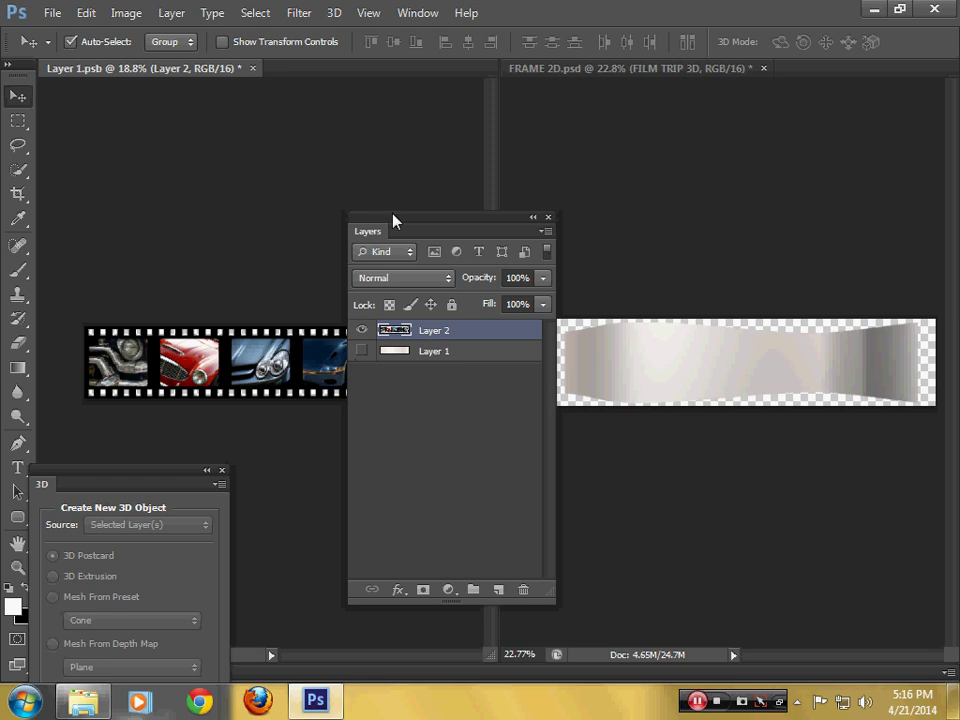
pyautogui.moveTo(392, 216); pyautogui.dragTo(276, 209)
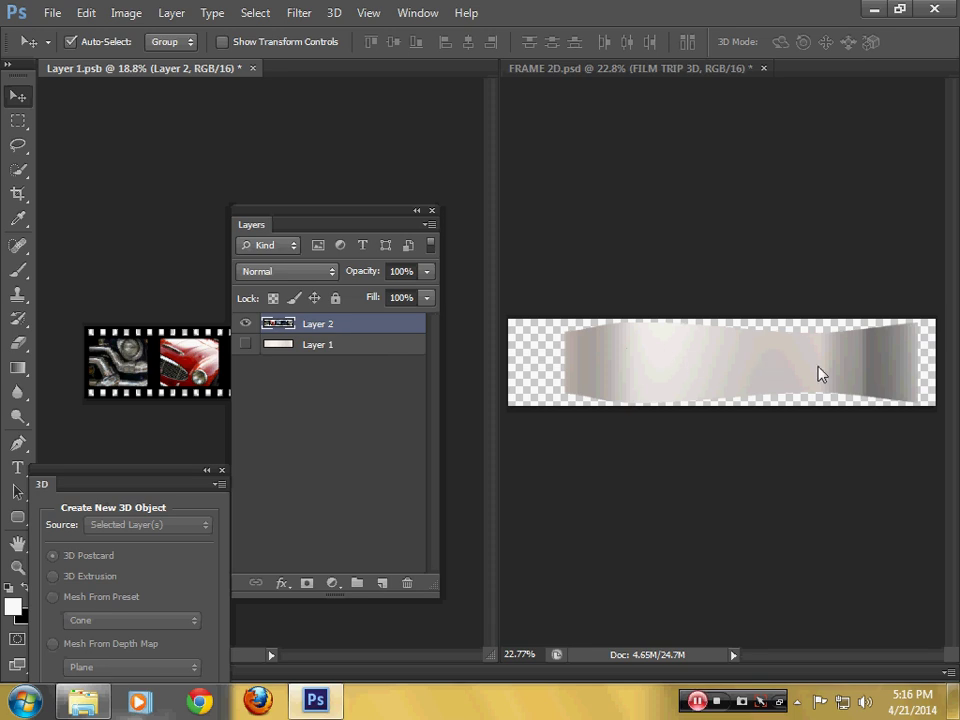
# Save the texture so the 3D strip updates, then close Layer 1.psb.
pyautogui.click(50, 13)
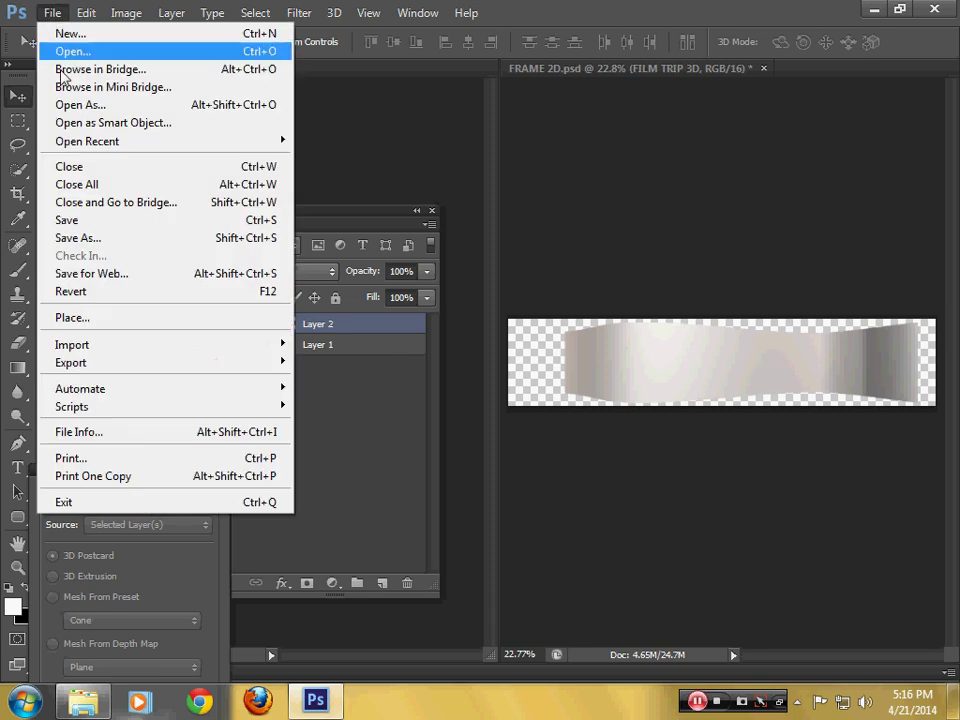
pyautogui.click(68, 220)
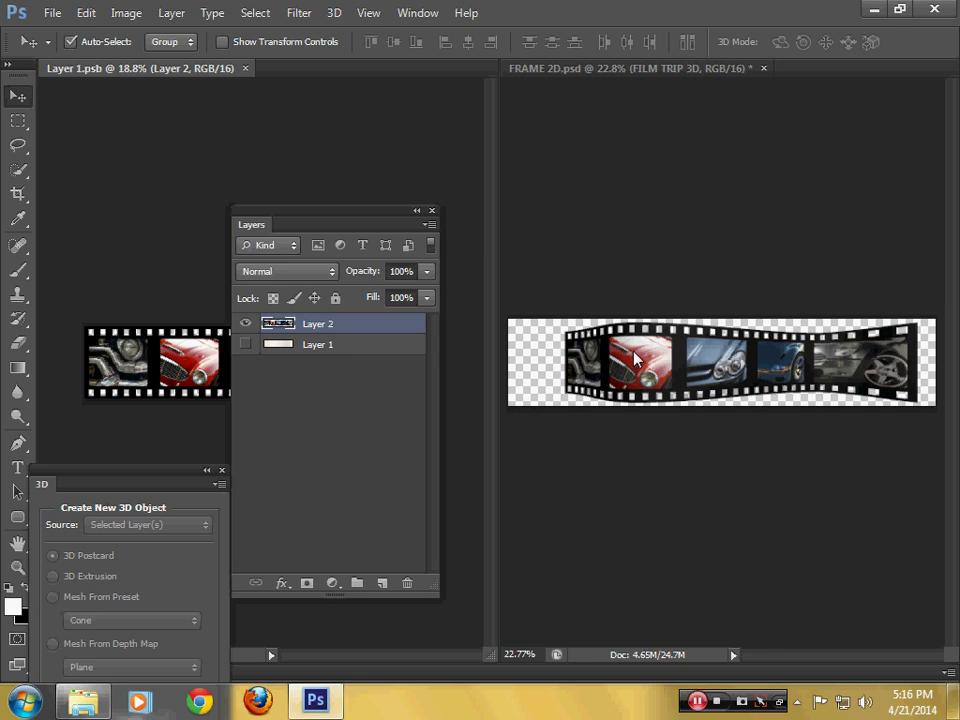
pyautogui.click(245, 68)
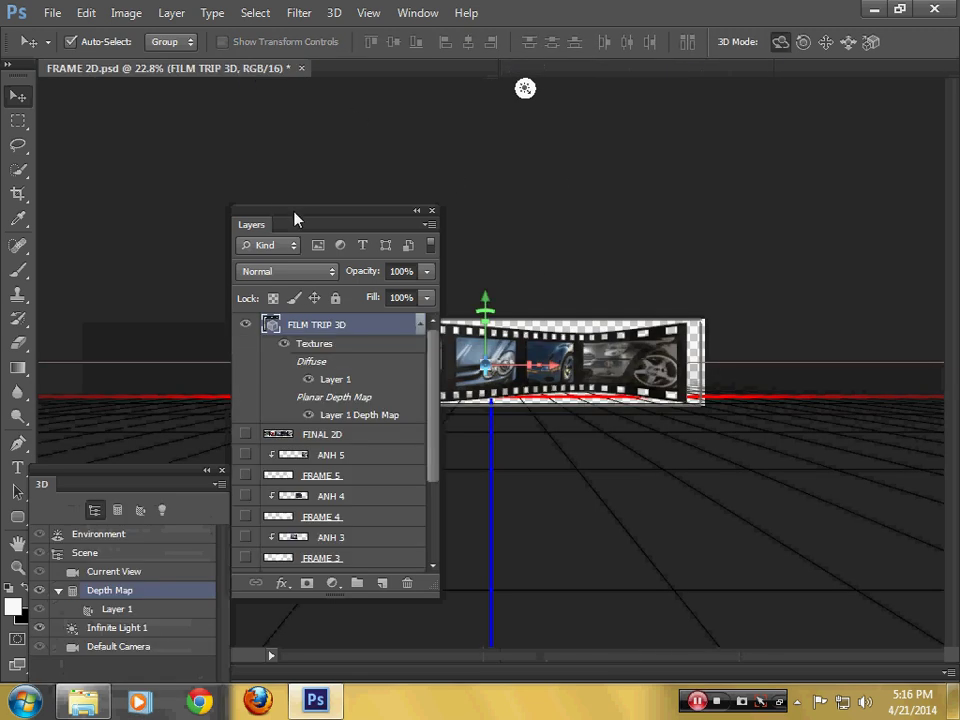
# Zoom in and turn off View > Show > 3D Ground Plane to remove the floor grid.
pyautogui.moveTo(295, 216)
pyautogui.mouseDown()
pyautogui.moveTo(531, 235)
pyautogui.moveTo(840, 227)
pyautogui.mouseUp()
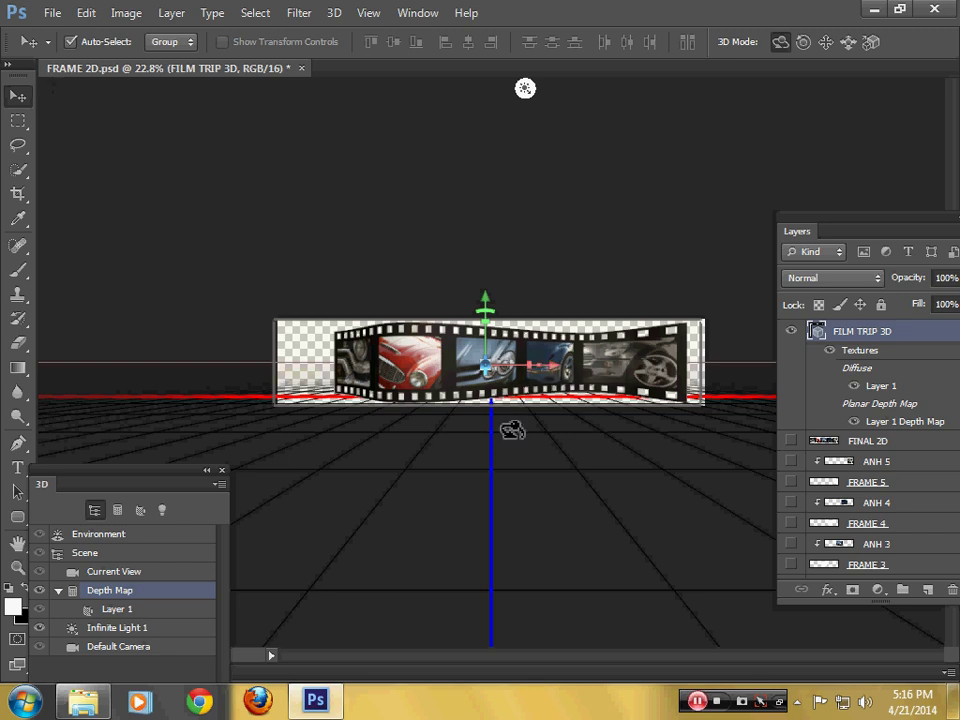
pyautogui.scroll(1, 512, 430)
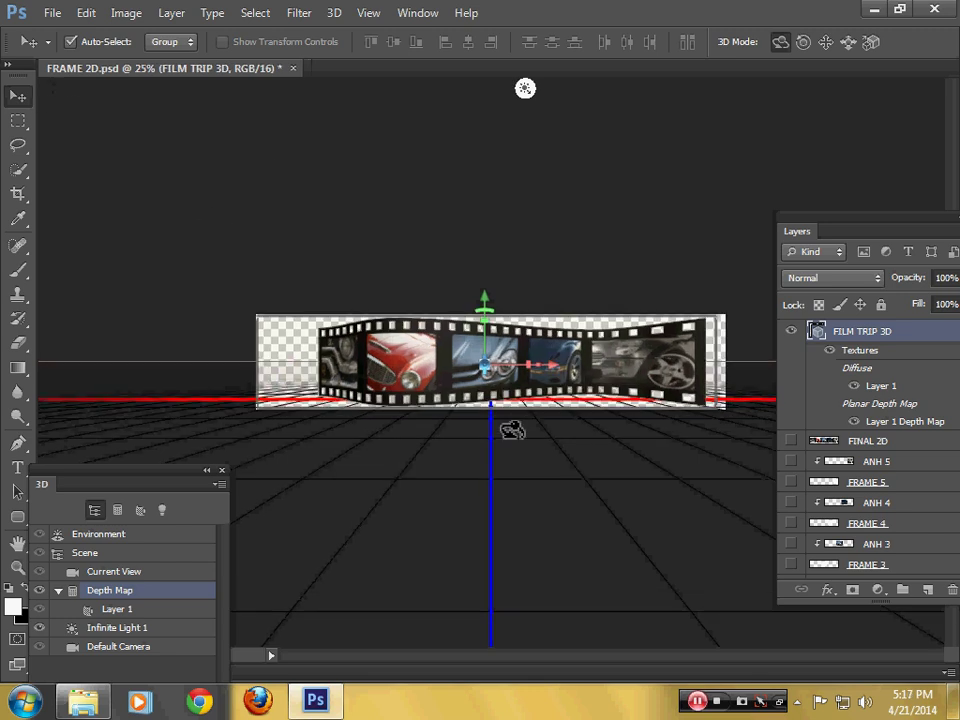
pyautogui.scroll(2, 512, 430)
pyautogui.scroll(1, 512, 430)
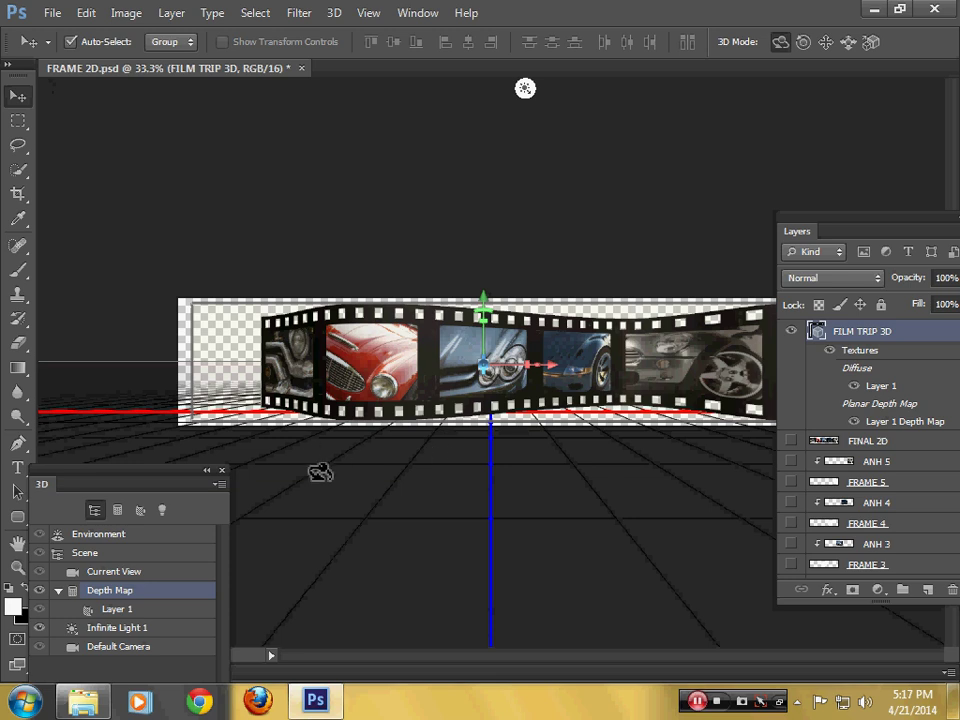
pyautogui.click(366, 14)
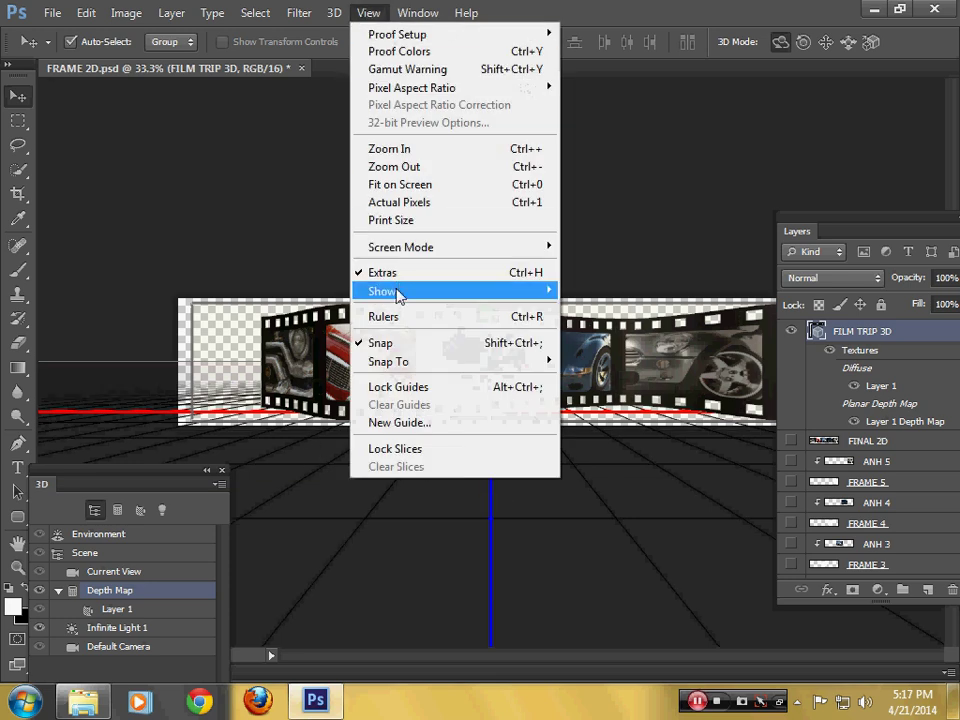
pyautogui.moveTo(382, 291)
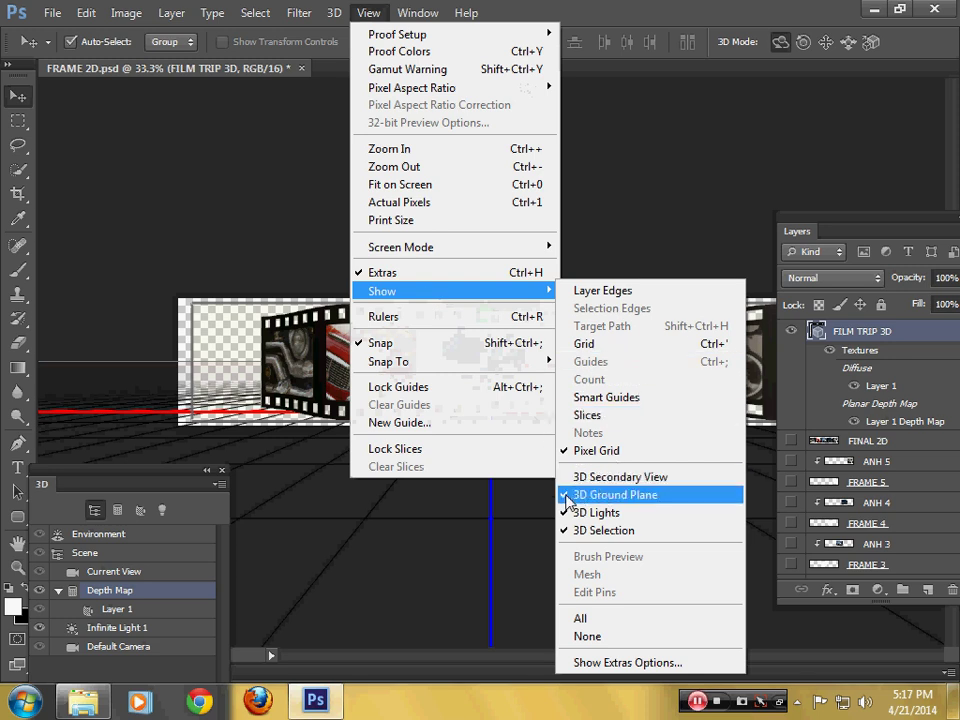
pyautogui.click(567, 496)
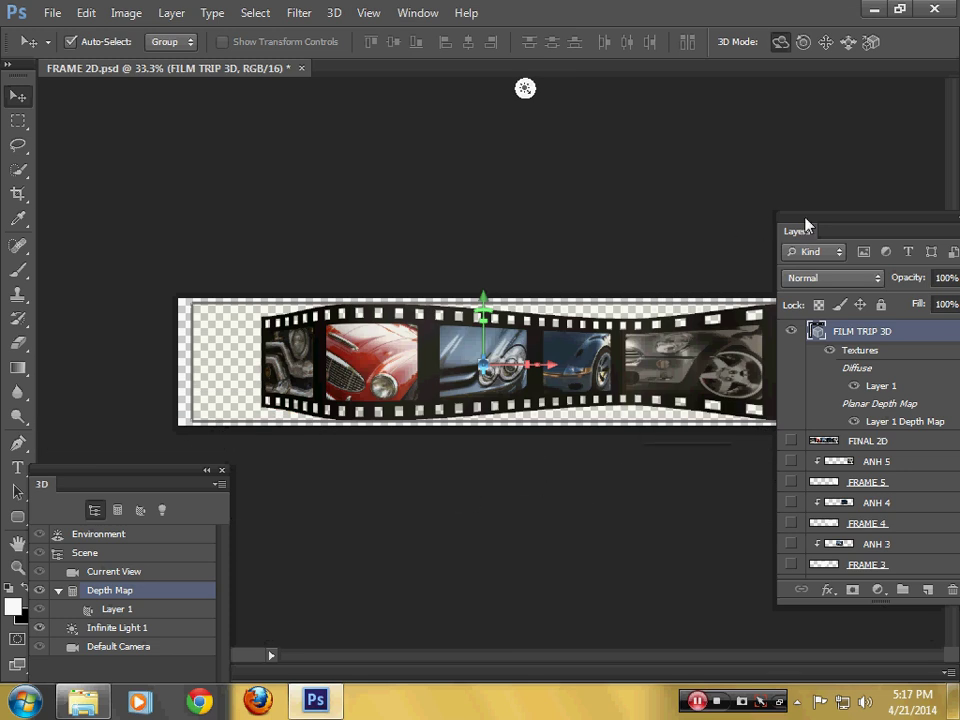
pyautogui.moveTo(806, 223); pyautogui.dragTo(860, 225)
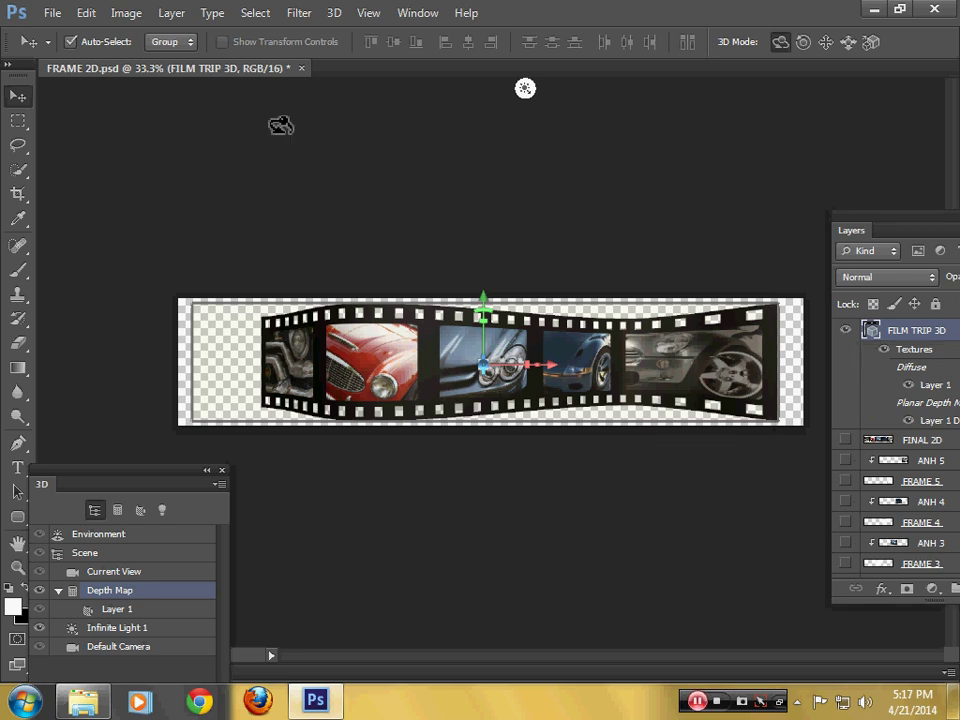
# Make a new Untitled-1 document in inches: width 10, height 6.25, 125 ppi, white background.
pyautogui.click(44, 12)
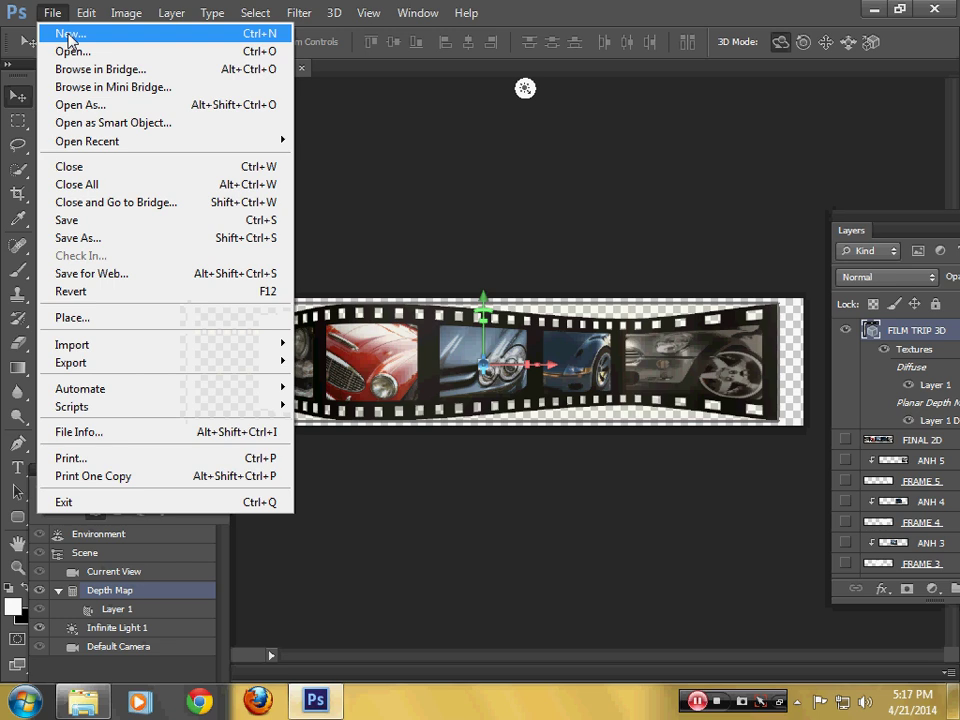
pyautogui.click(69, 35)
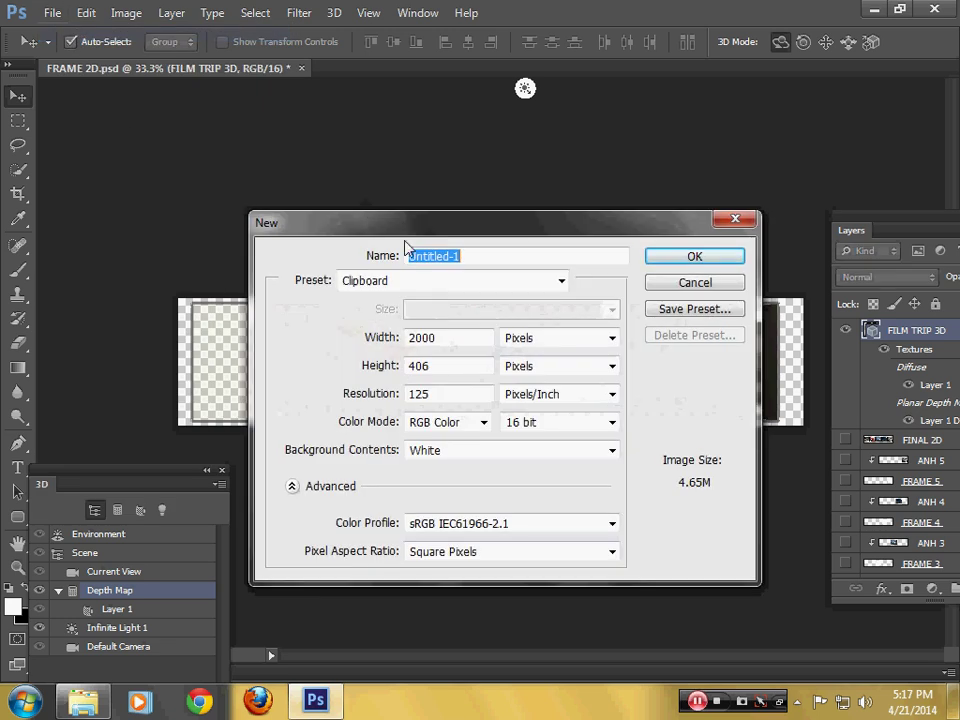
pyautogui.click(612, 338)
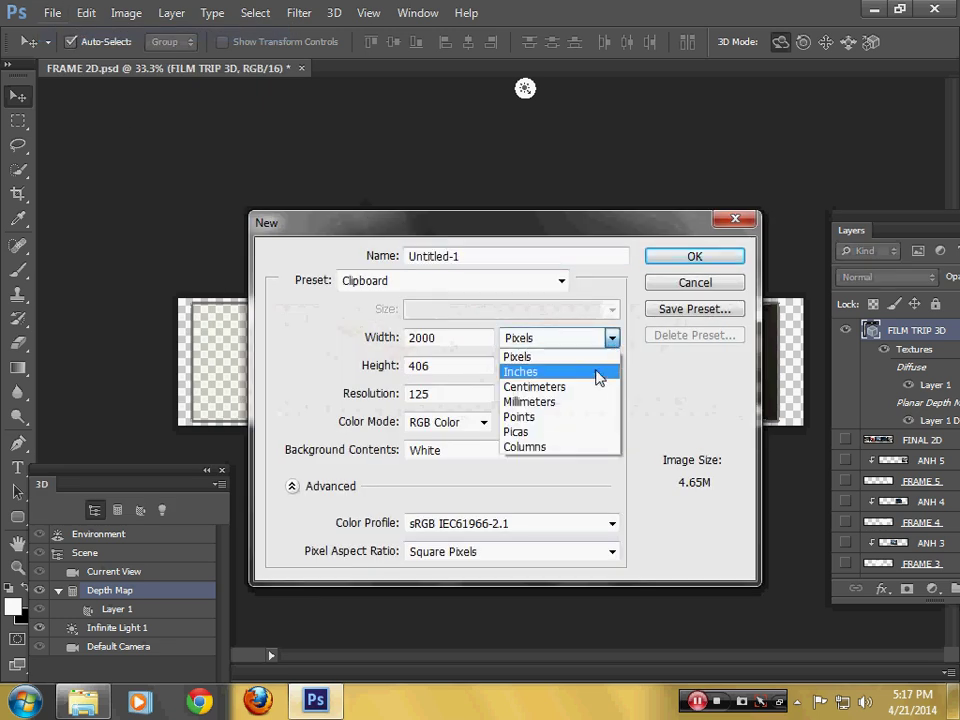
pyautogui.click(597, 372)
pyautogui.click(472, 337)
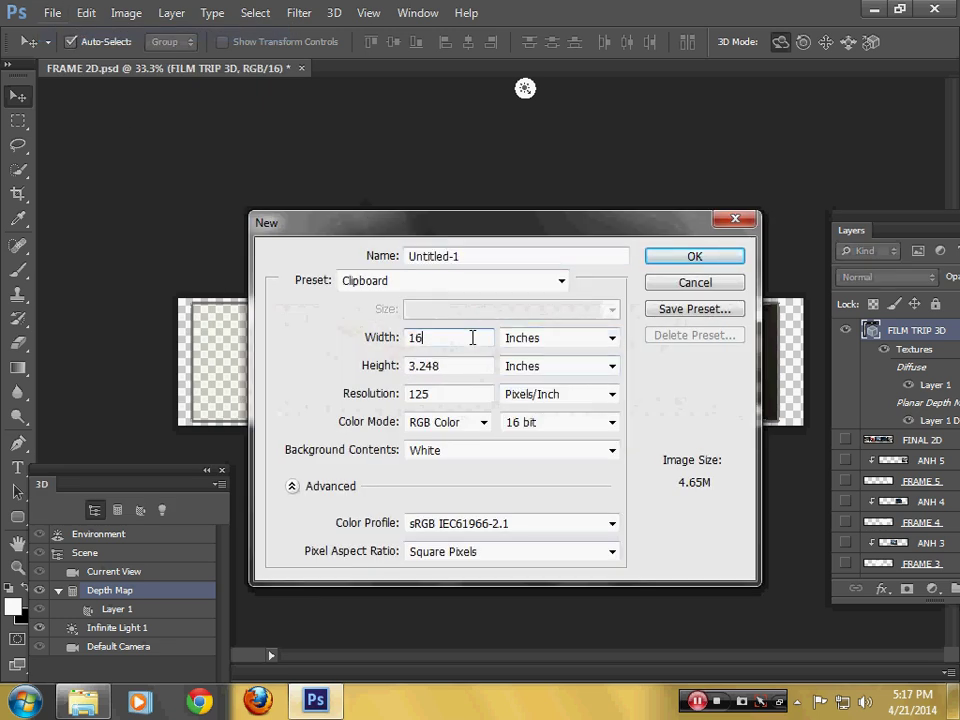
pyautogui.moveTo(472, 337); pyautogui.dragTo(388, 337)
pyautogui.moveTo(487, 224); pyautogui.dragTo(488, 161)
pyautogui.write('1')
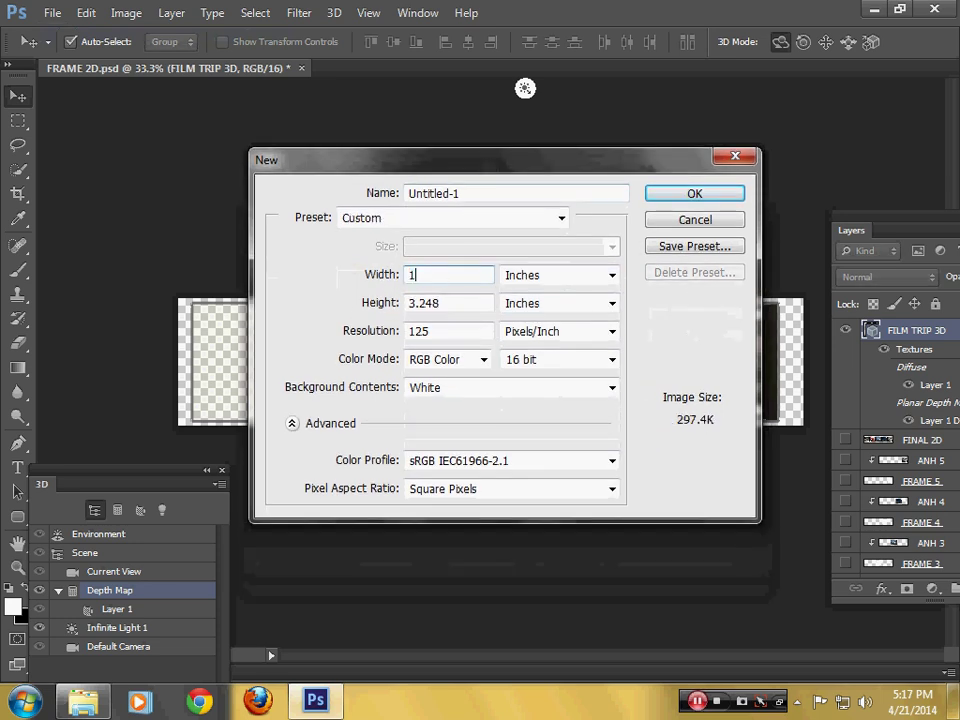
pyautogui.write('0')
pyautogui.moveTo(454, 301); pyautogui.dragTo(387, 303)
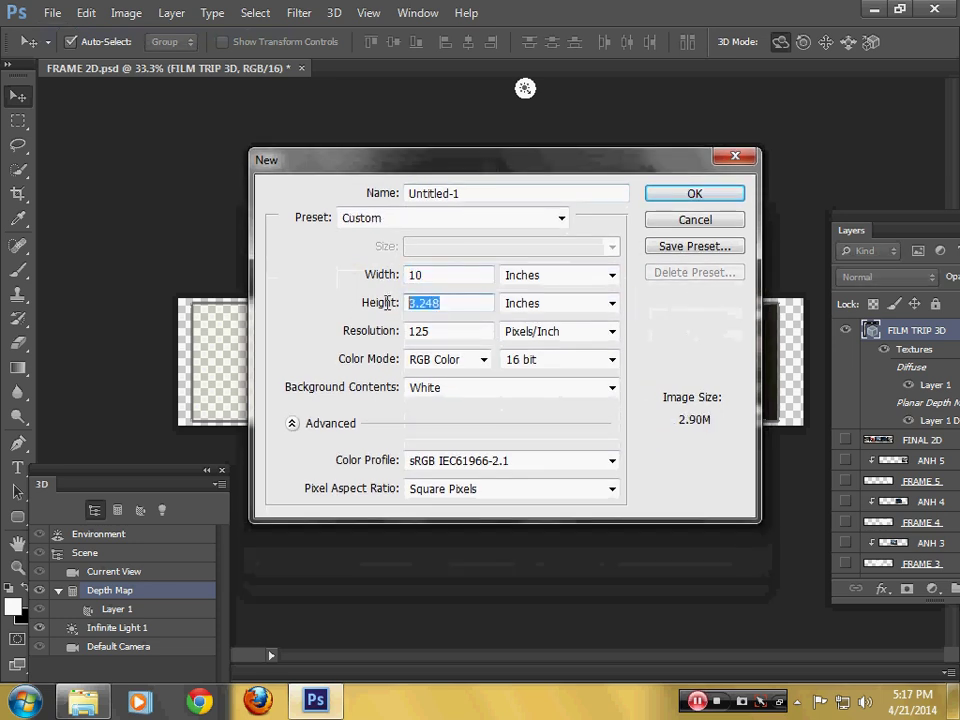
pyautogui.write('6.')
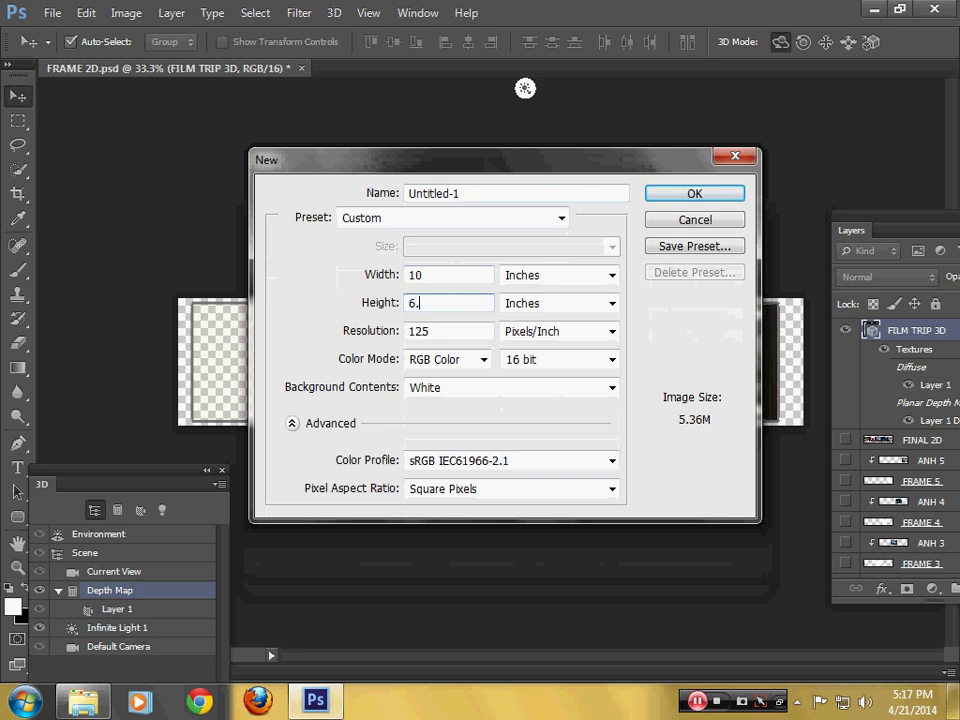
pyautogui.write('25')
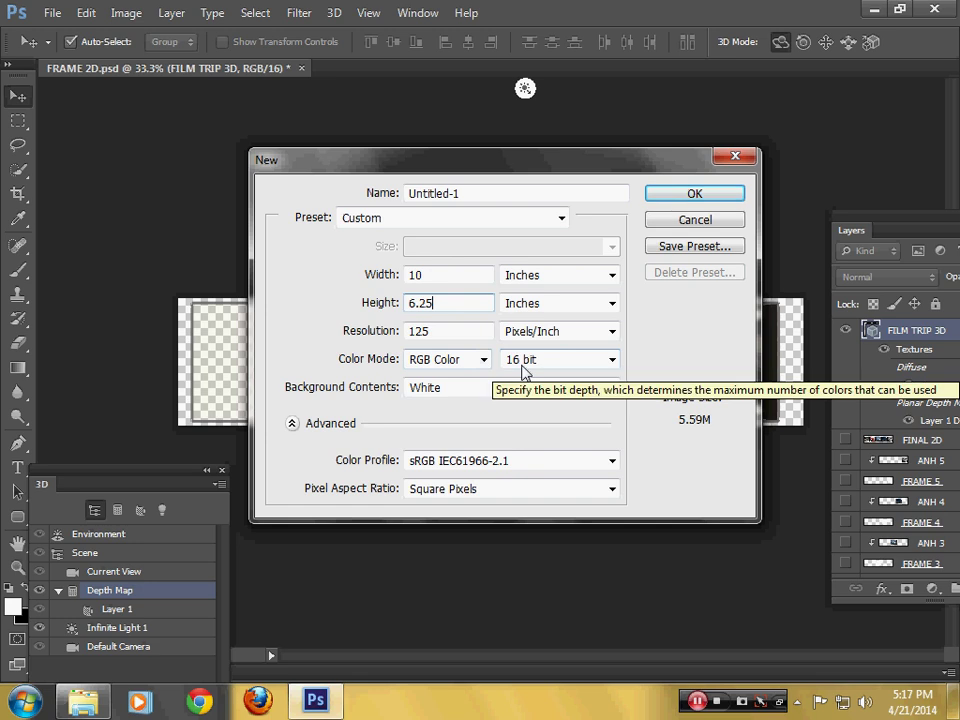
pyautogui.click(695, 200)
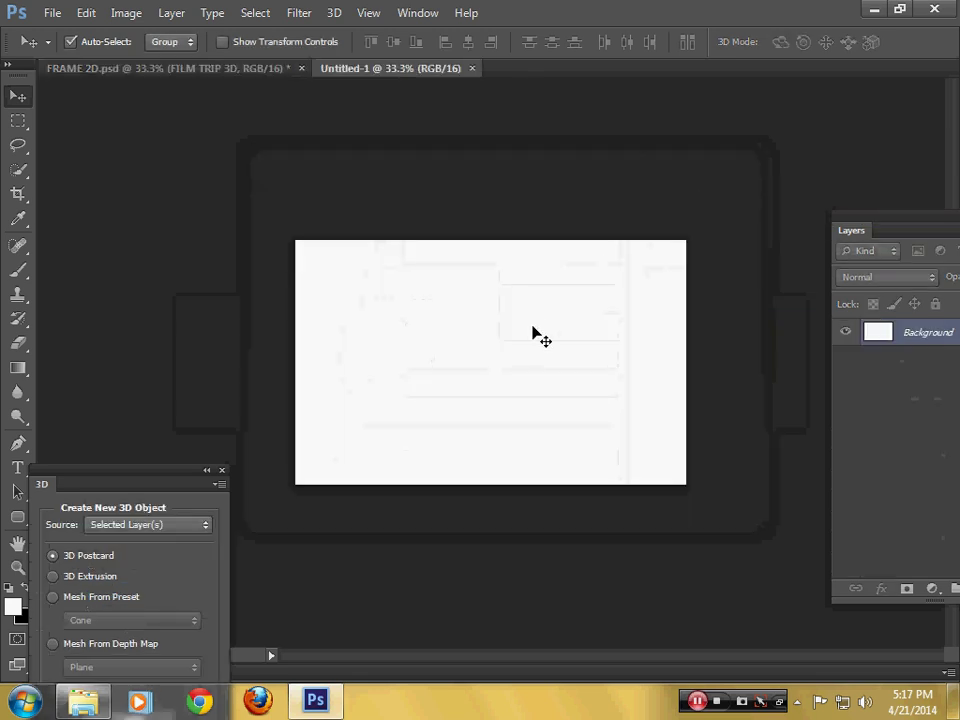
# Fit the Untitled-1 canvas on screen, dock the 3D panel left and Layers top right.
pyautogui.hotkey('ctrl', '0')
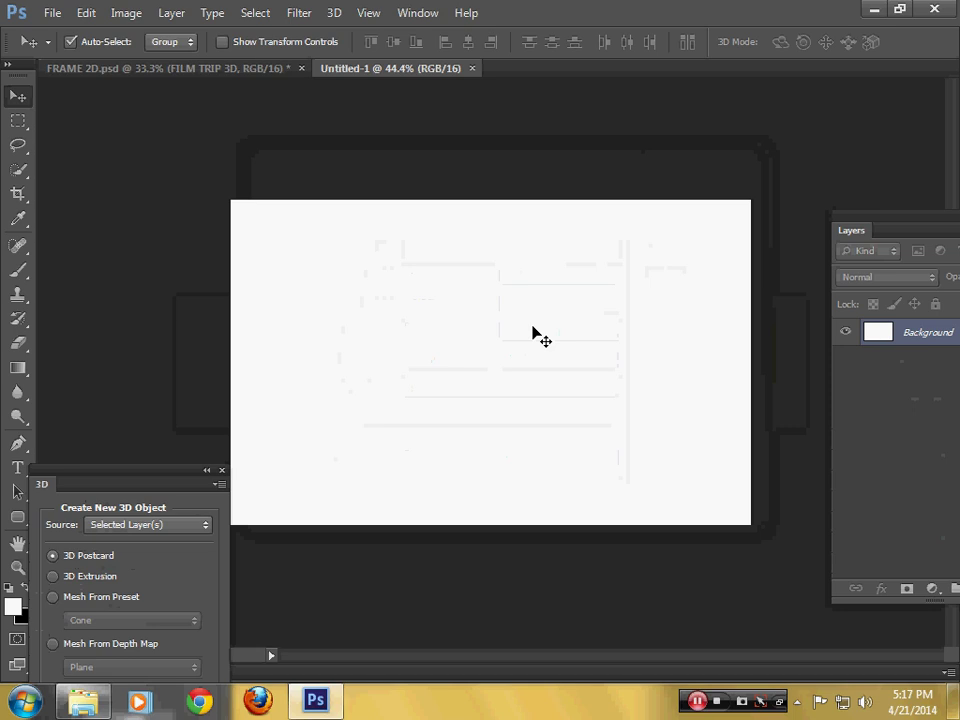
pyautogui.moveTo(165, 470)
pyautogui.mouseDown()
pyautogui.moveTo(139, 231)
pyautogui.moveTo(153, 177)
pyautogui.mouseUp()
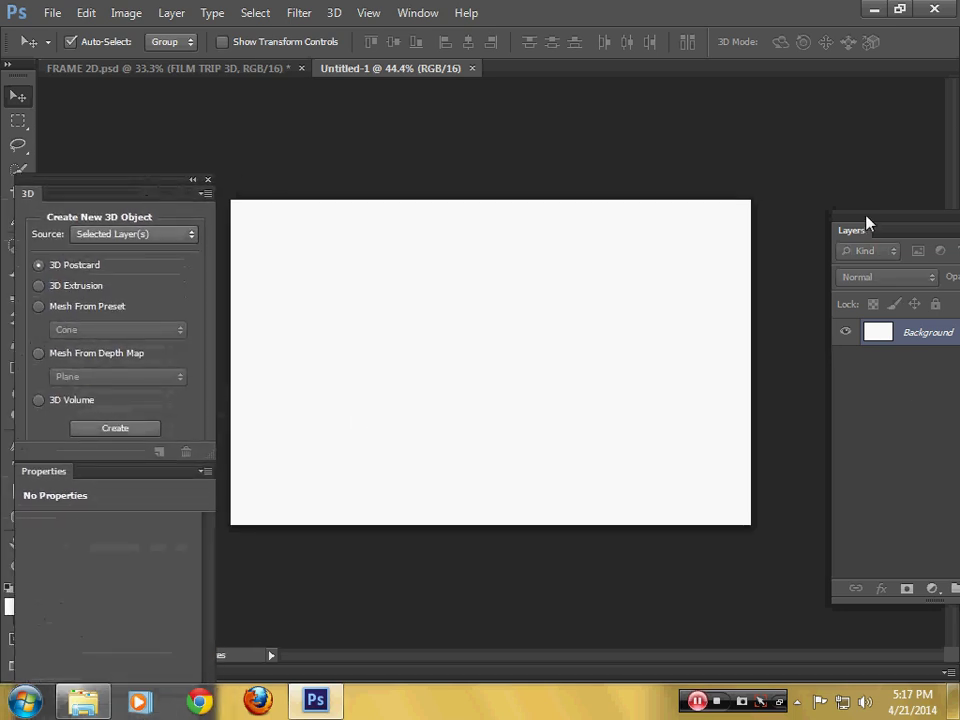
pyautogui.moveTo(866, 222); pyautogui.dragTo(789, 86)
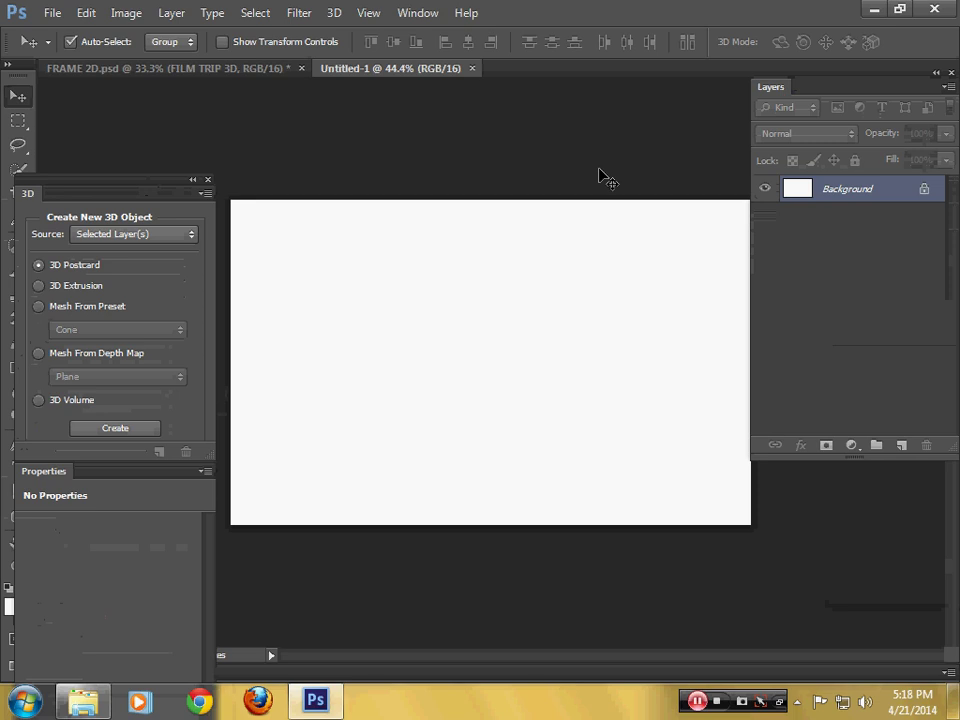
pyautogui.click(432, 15)
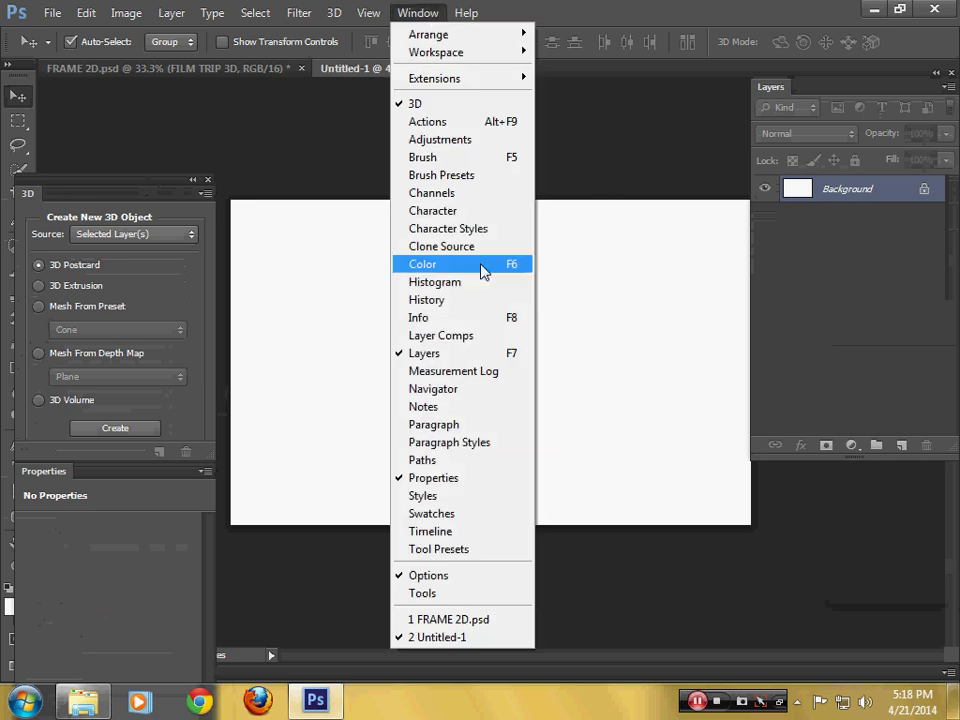
# Set the foreground colour to blue from Swatches and reposition the 3D panels.
pyautogui.click(467, 520)
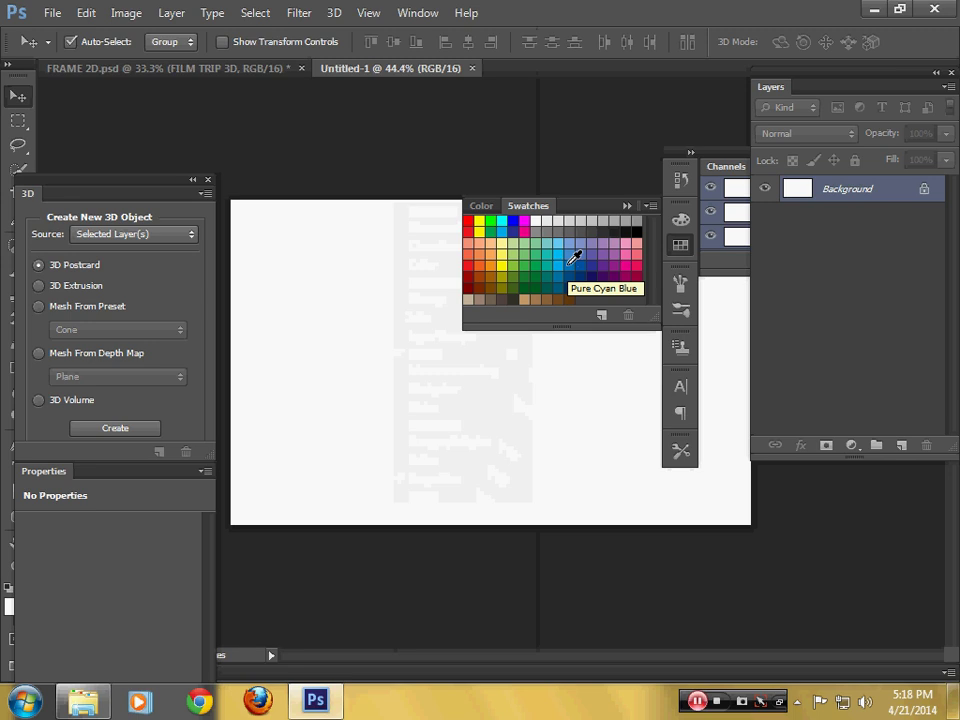
pyautogui.click(575, 258)
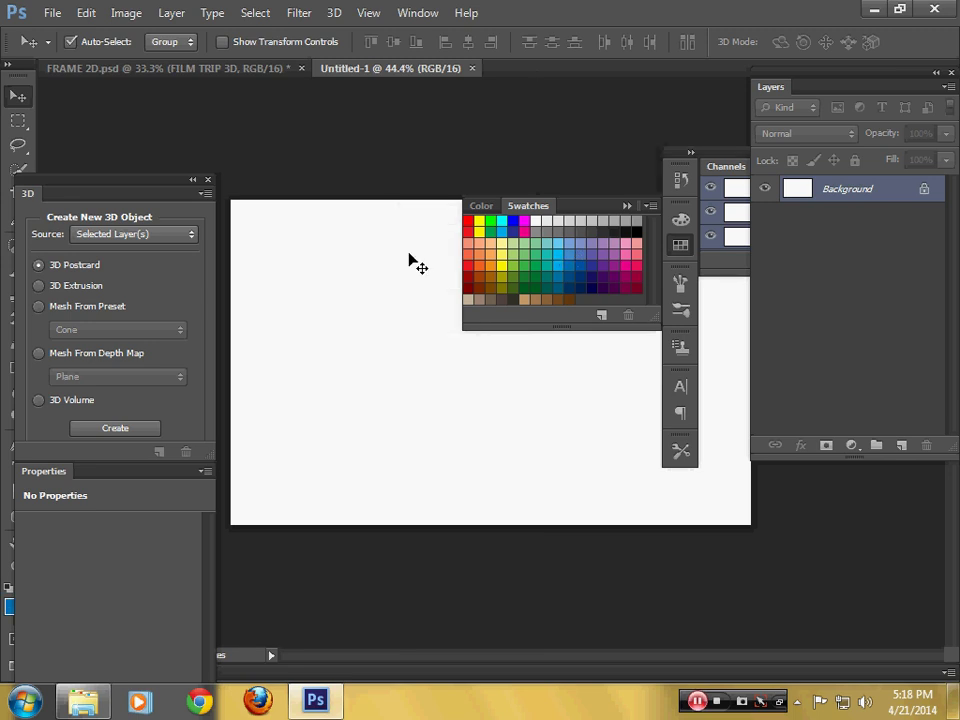
pyautogui.moveTo(172, 187); pyautogui.dragTo(240, 141)
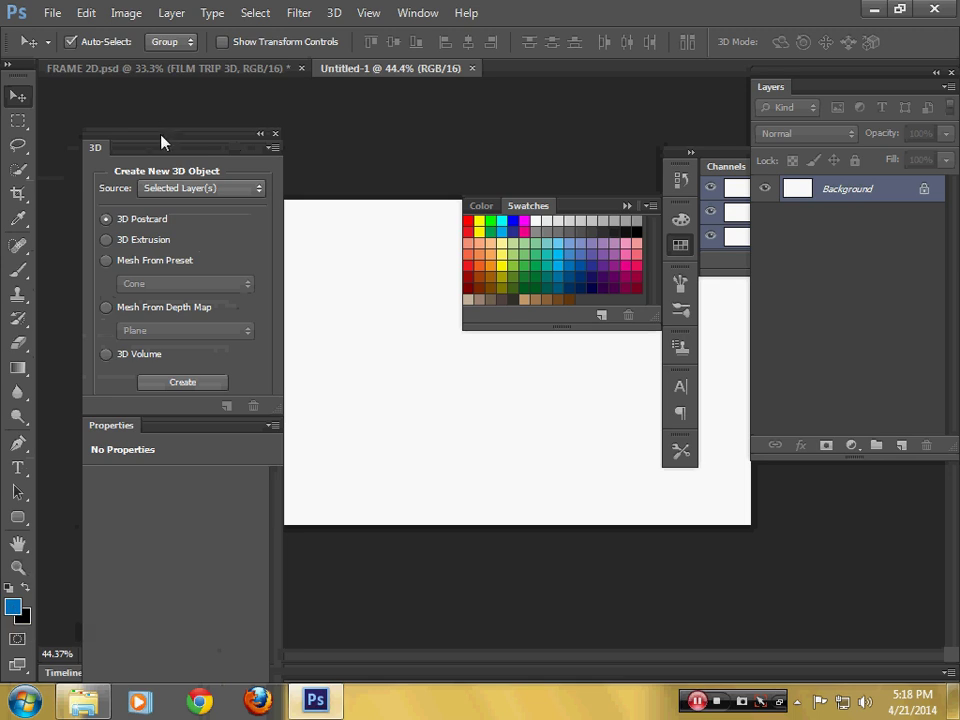
pyautogui.moveTo(161, 141); pyautogui.dragTo(155, 137)
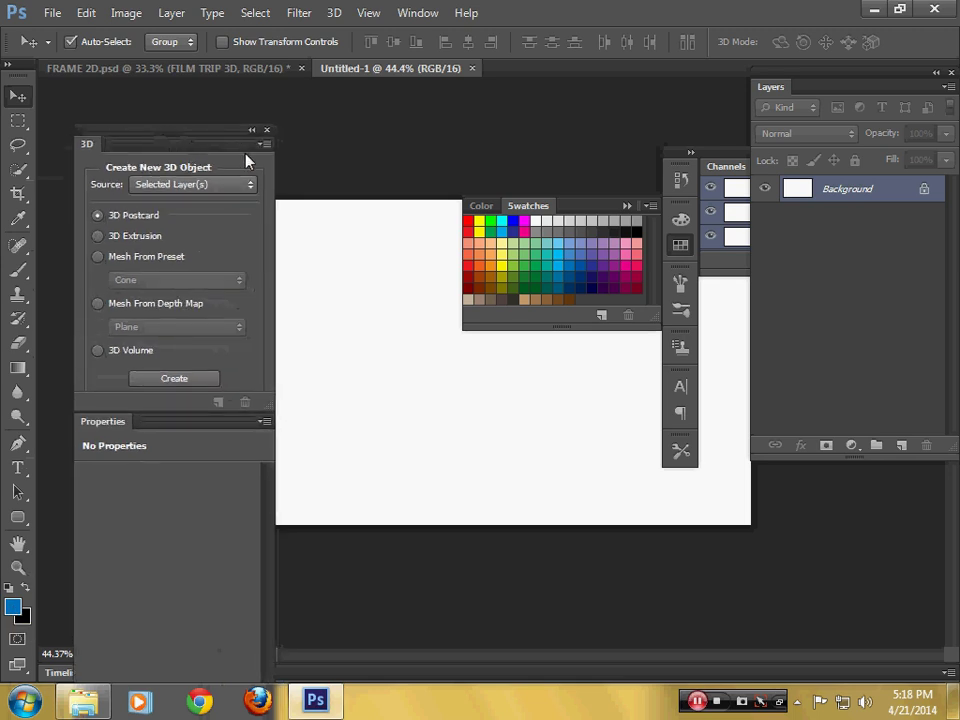
pyautogui.press('Tab')
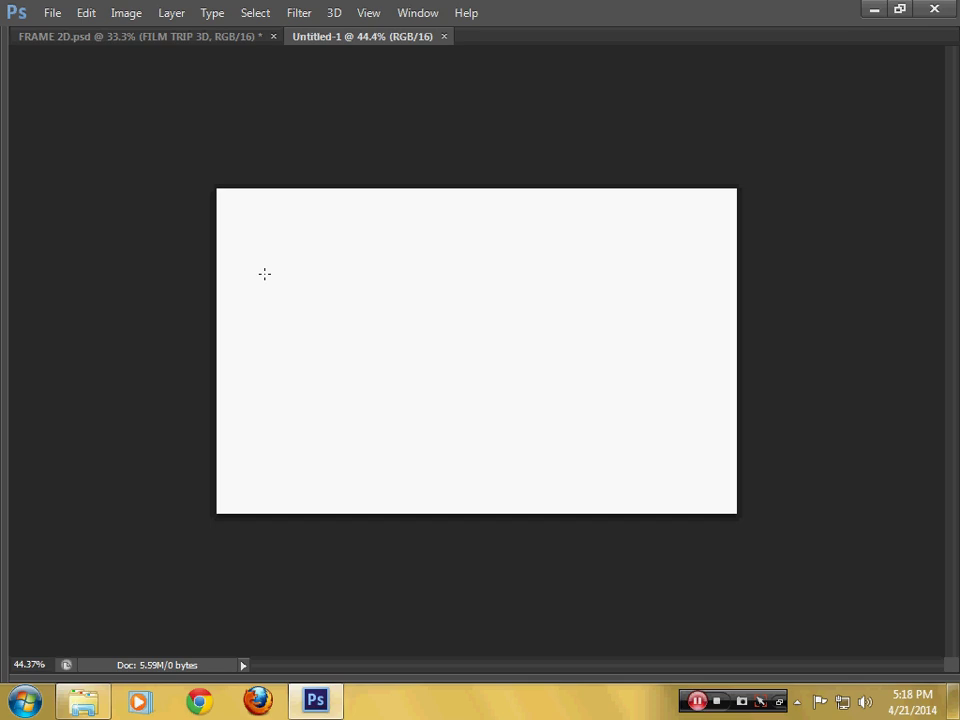
pyautogui.press('Tab')
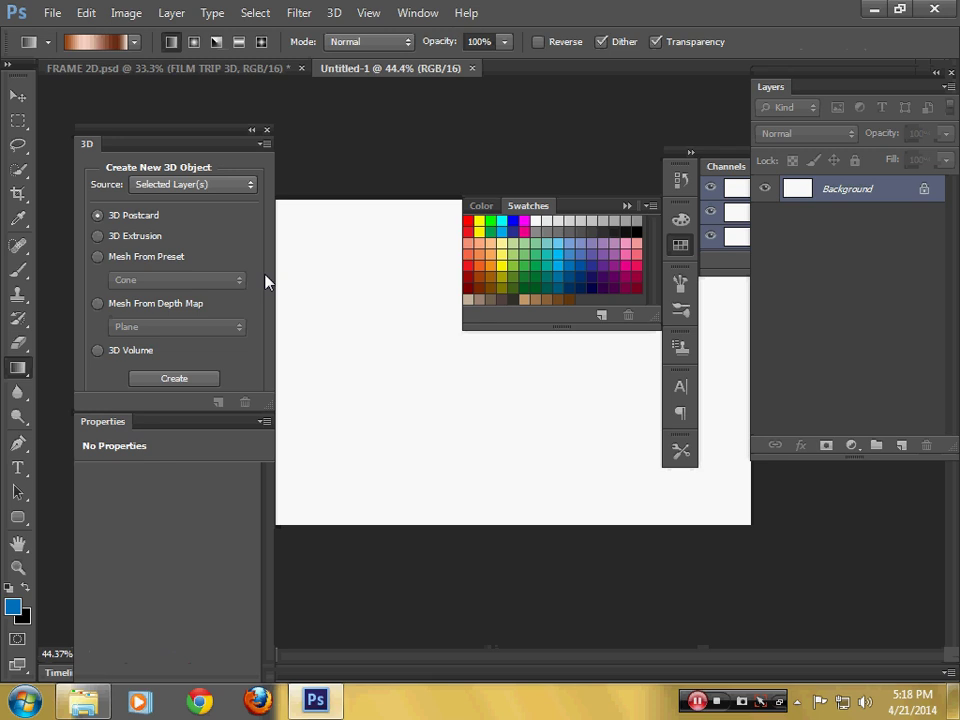
# Pick the blue Foreground to Transparent gradient preset and show only the Layers panel.
pyautogui.hotkey('shift', 'Tab')
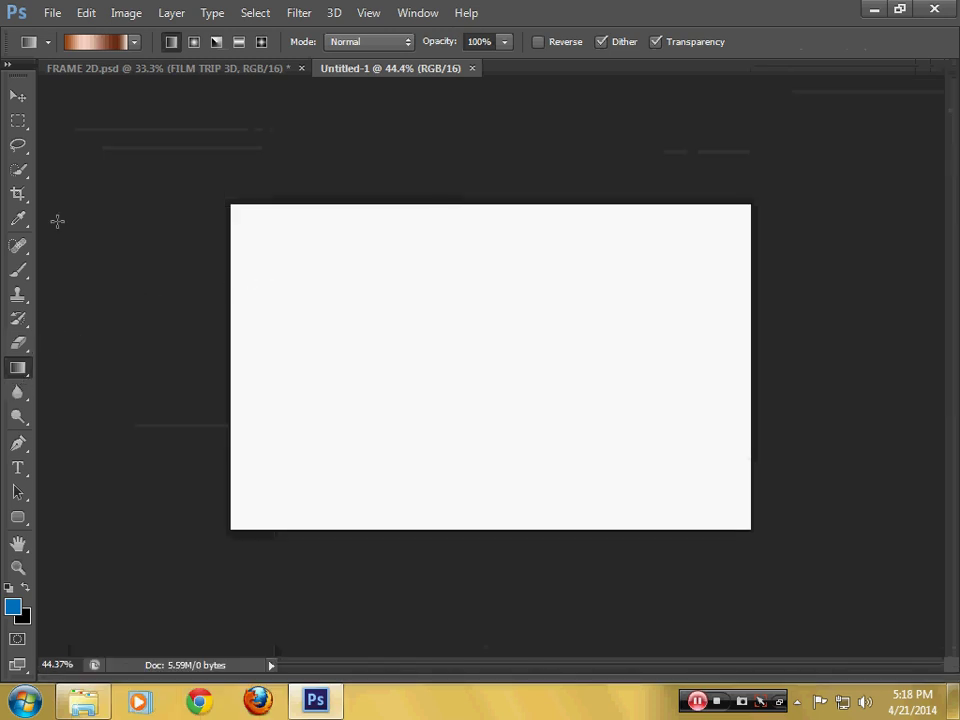
pyautogui.click(131, 44)
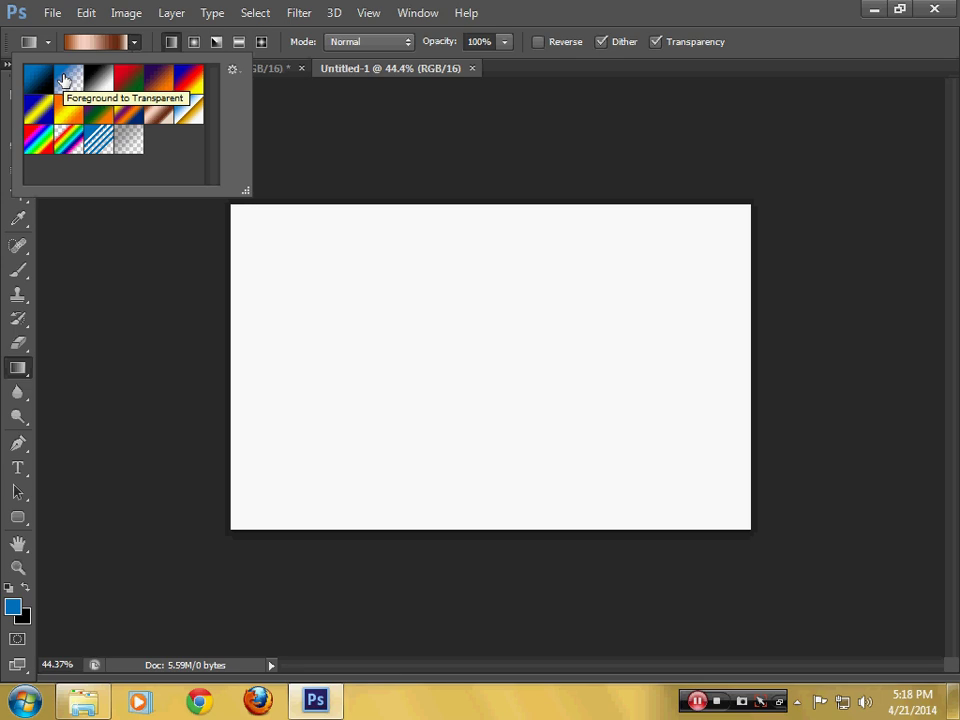
pyautogui.click(64, 80)
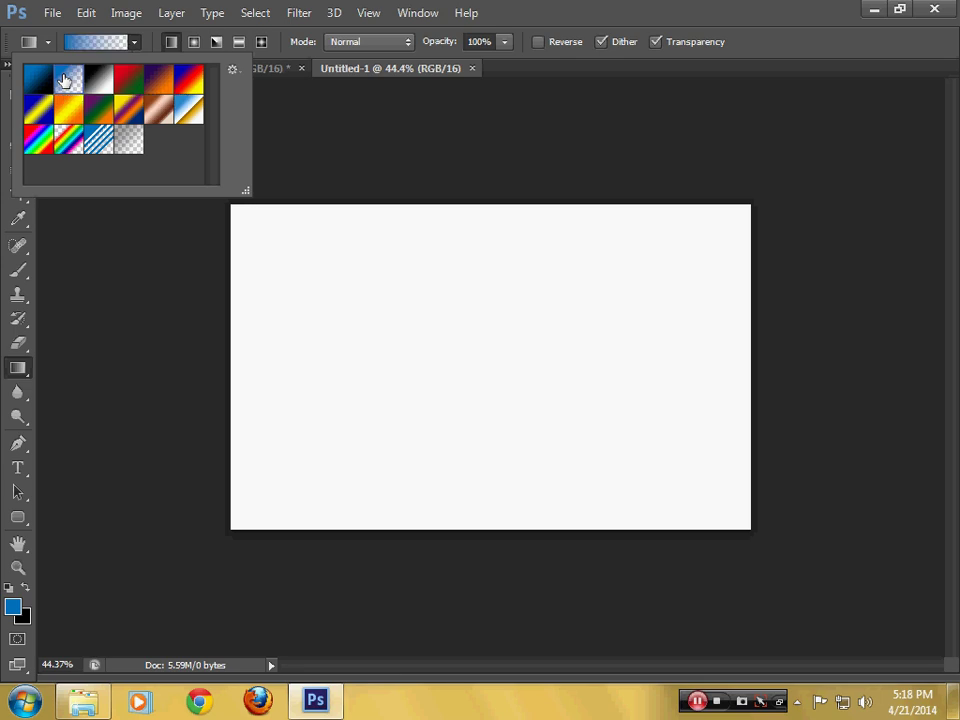
pyautogui.doubleClick(64, 80)
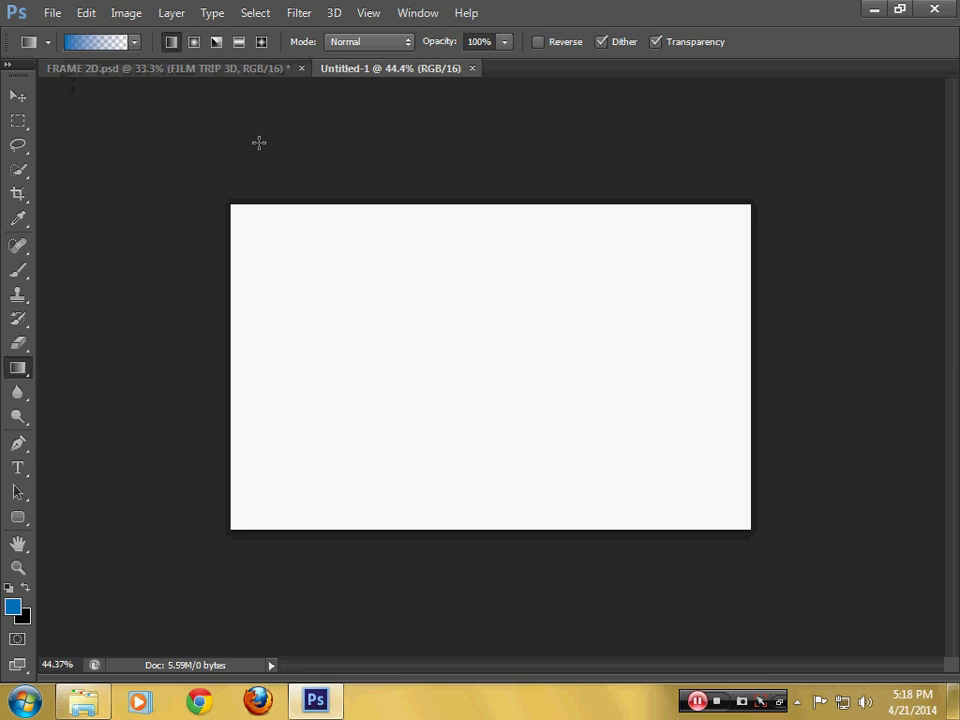
pyautogui.press('F7')
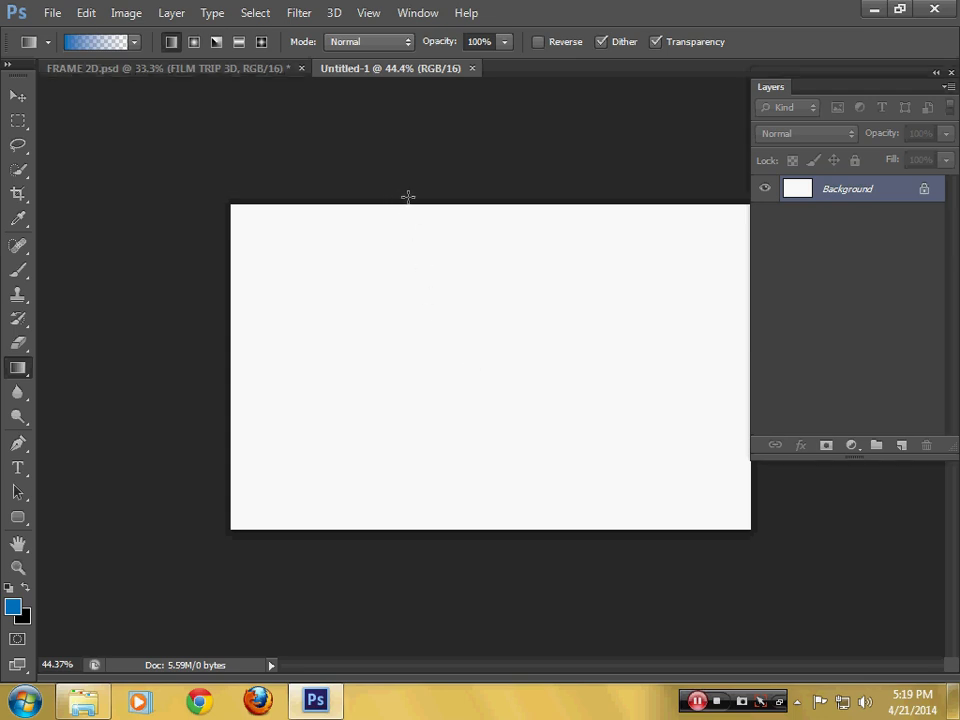
# Drag blue gradients down from the top edge and up from the bottom edge.
pyautogui.moveTo(422, 199); pyautogui.dragTo(489, 395)
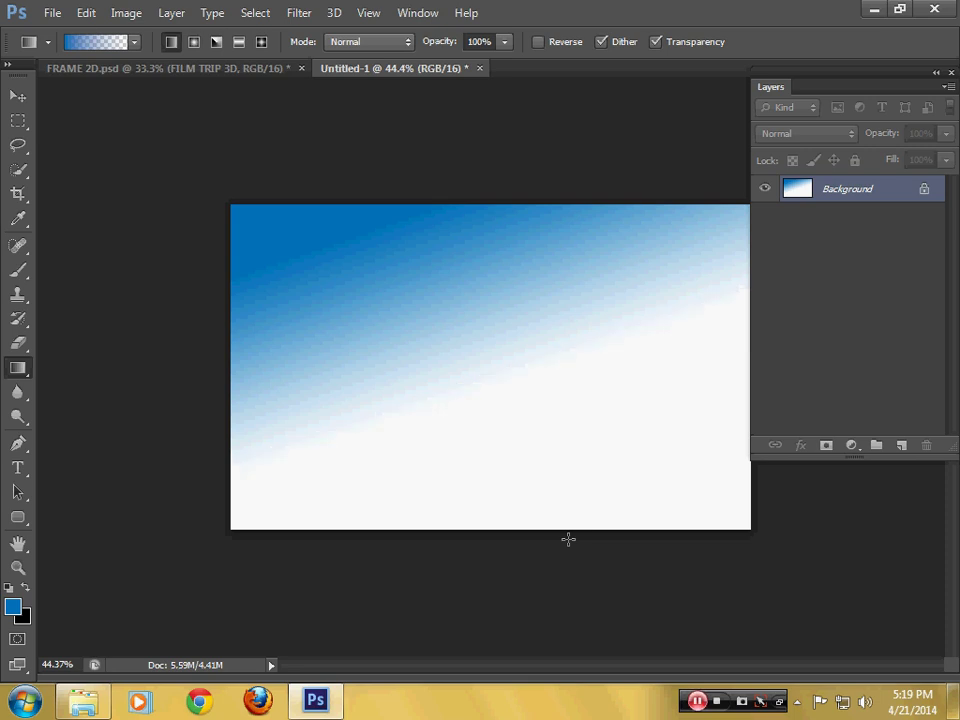
pyautogui.moveTo(568, 539)
pyautogui.mouseDown()
pyautogui.moveTo(535, 432)
pyautogui.moveTo(545, 404)
pyautogui.mouseUp()
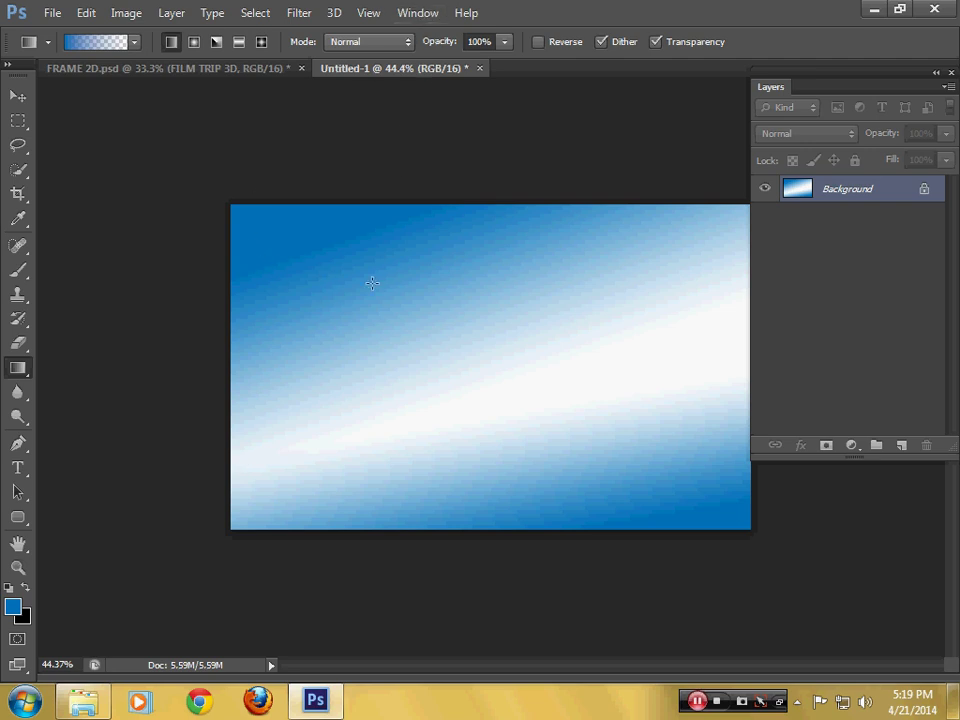
# Tile documents 2-up Vertical and drag the FILM TRIP 3D layer into Untitled-1.
pyautogui.click(407, 14)
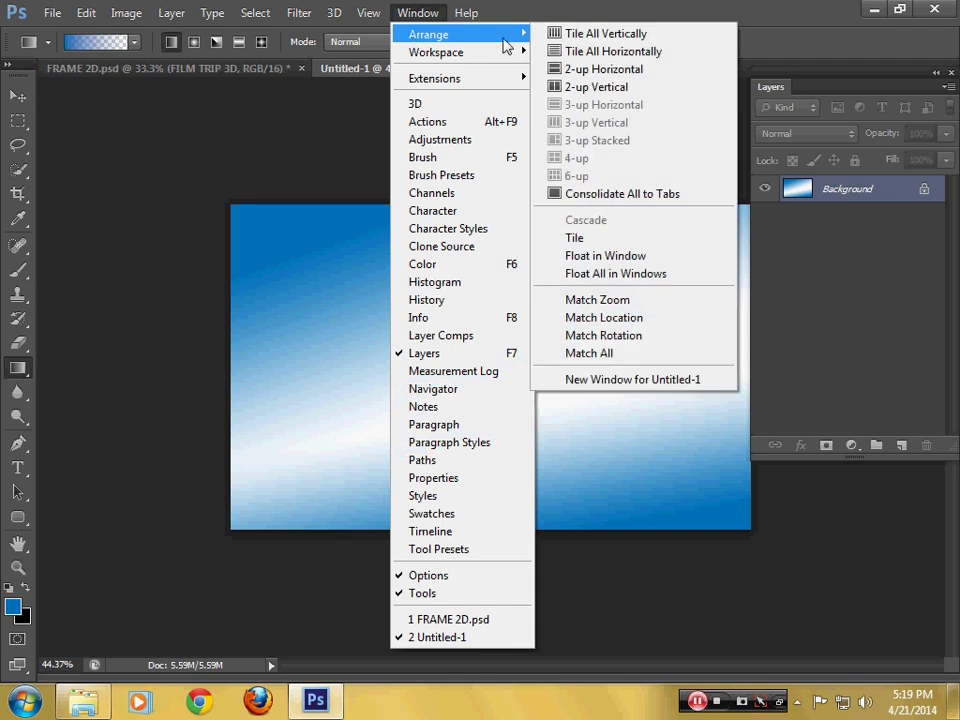
pyautogui.moveTo(430, 34)
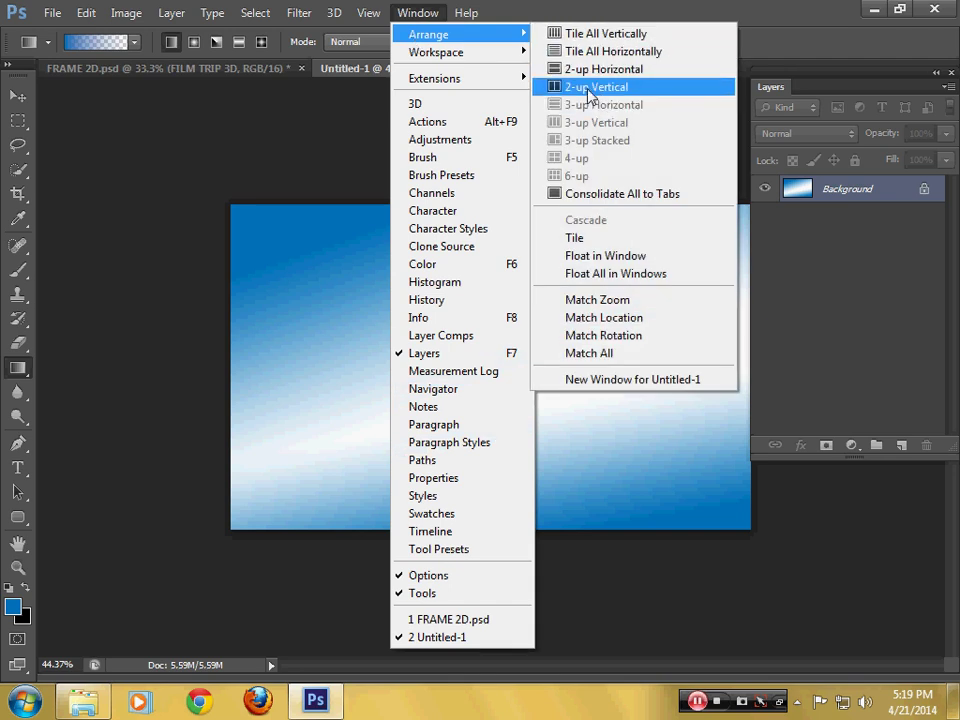
pyautogui.click(590, 93)
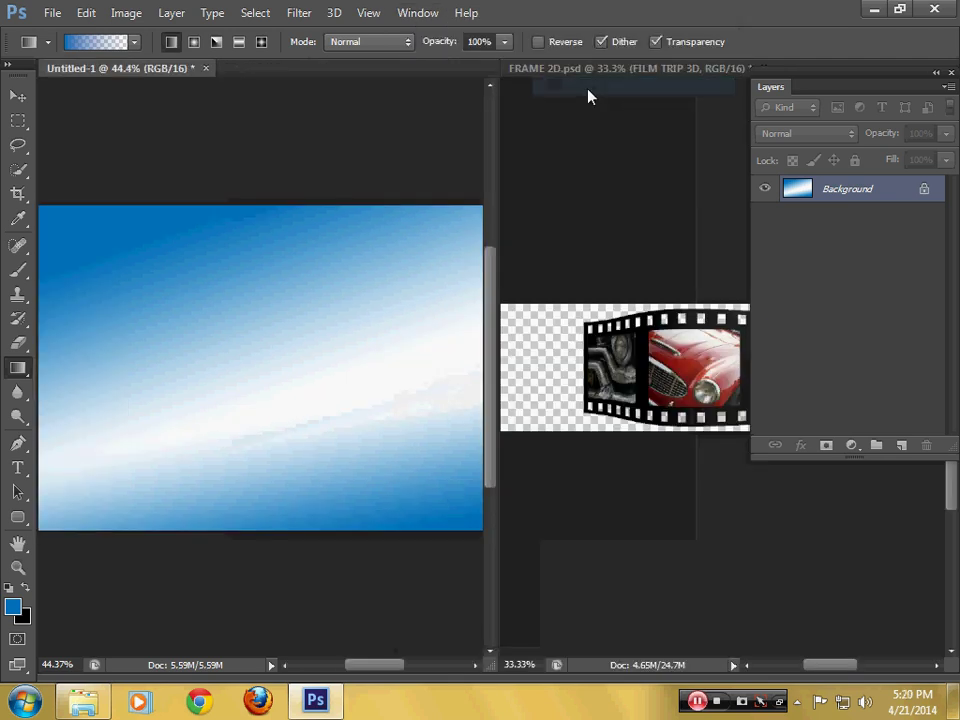
pyautogui.click(22, 97)
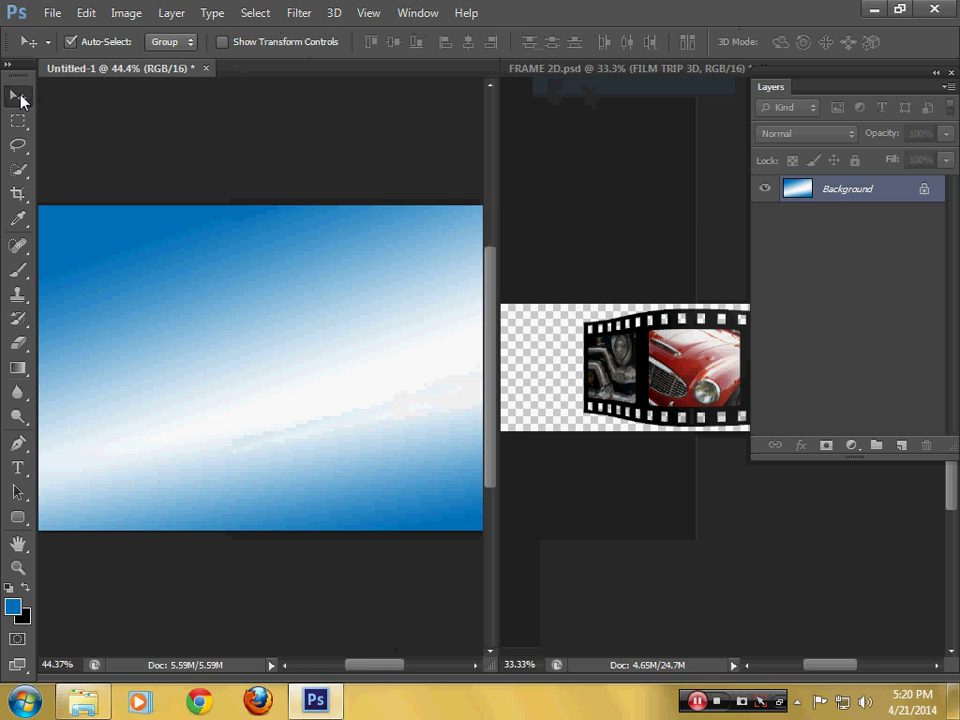
pyautogui.click(700, 368)
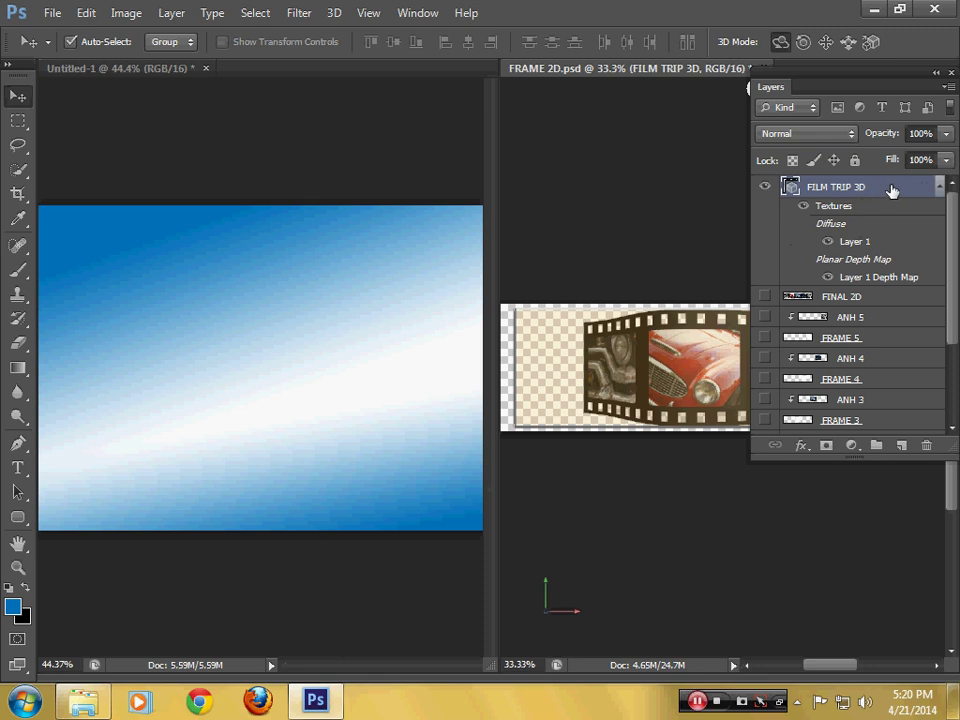
pyautogui.moveTo(891, 191)
pyautogui.mouseDown()
pyautogui.moveTo(292, 305)
pyautogui.moveTo(266, 334)
pyautogui.mouseUp()
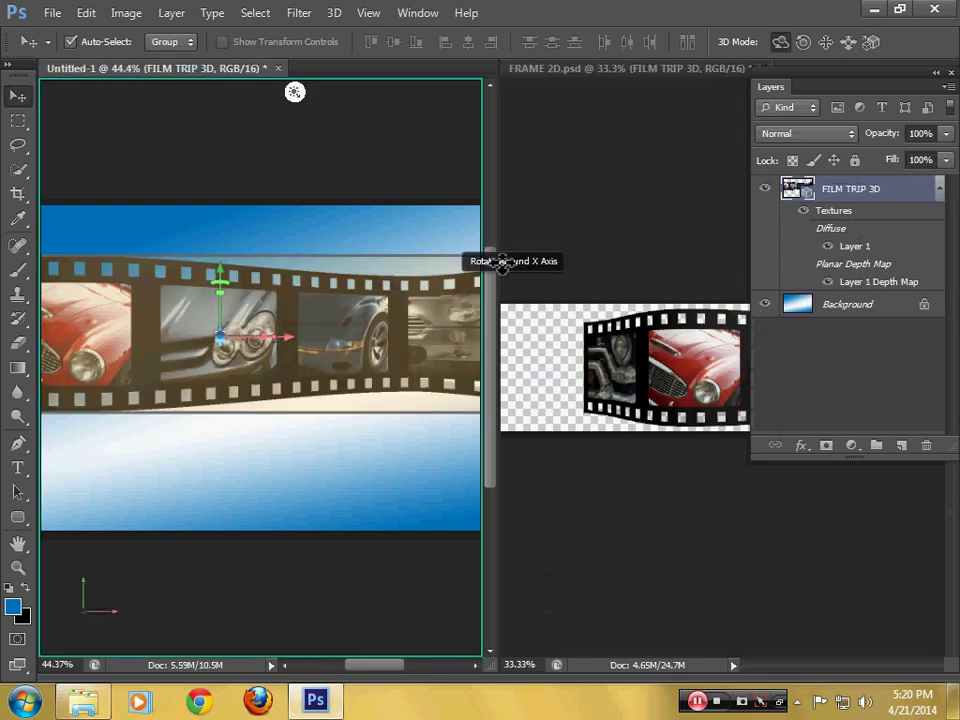
# Close FRAME 2D.psd, saving its changes.
pyautogui.click(698, 72)
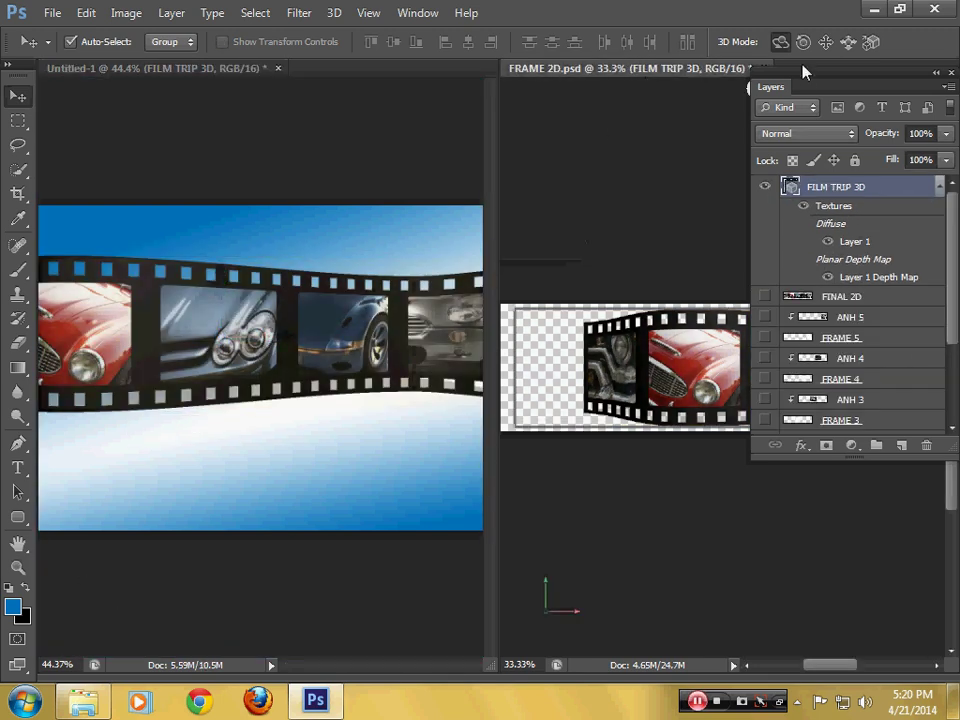
pyautogui.click(764, 68)
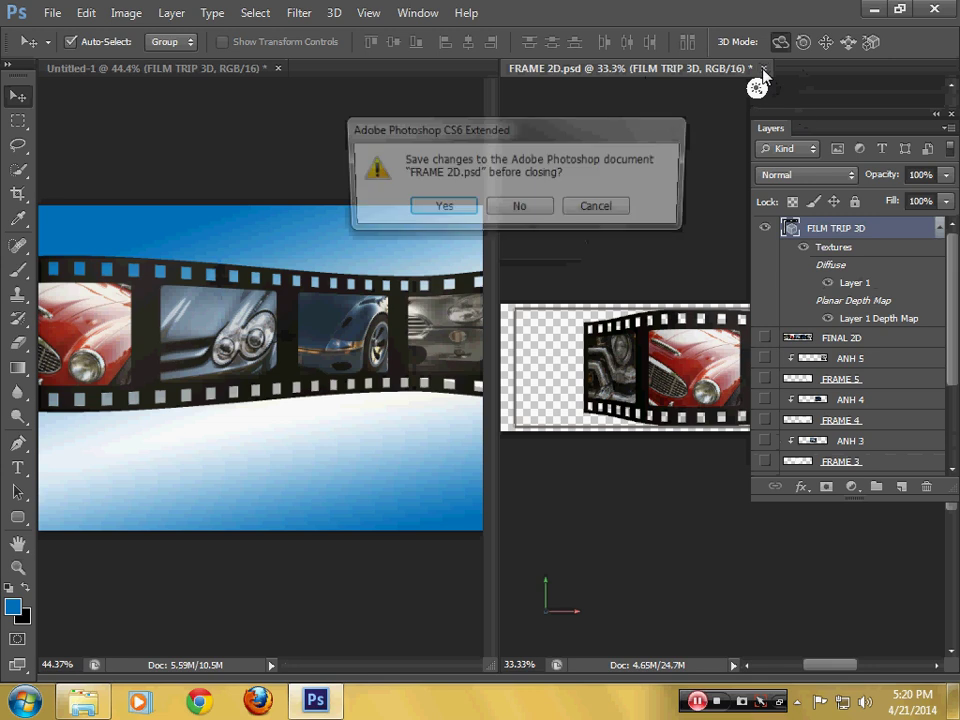
pyautogui.click(440, 208)
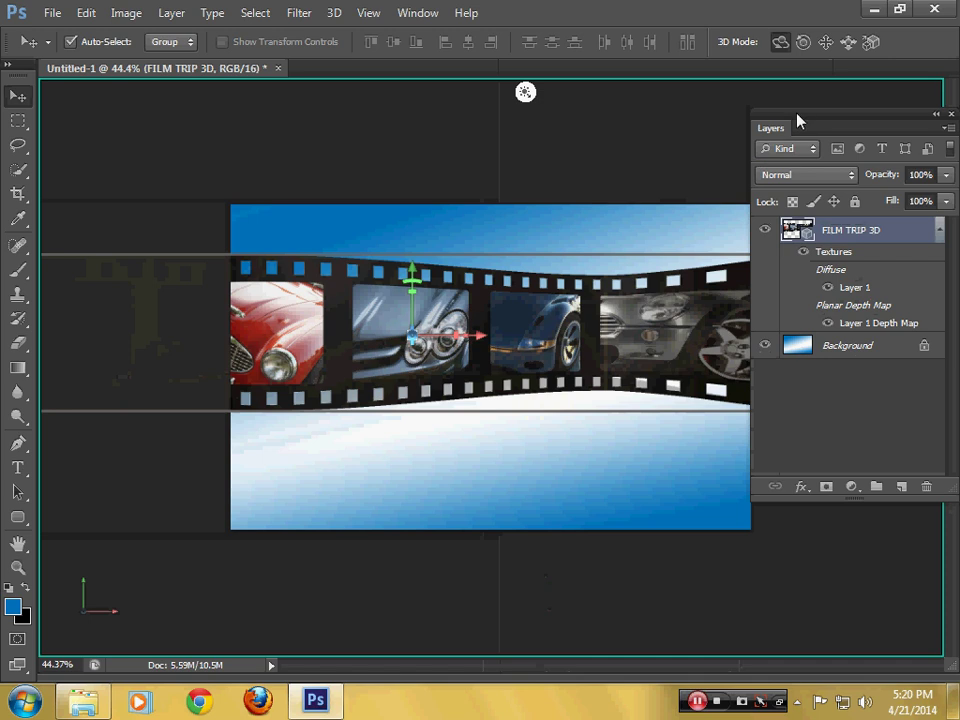
pyautogui.moveTo(797, 121); pyautogui.dragTo(822, 200)
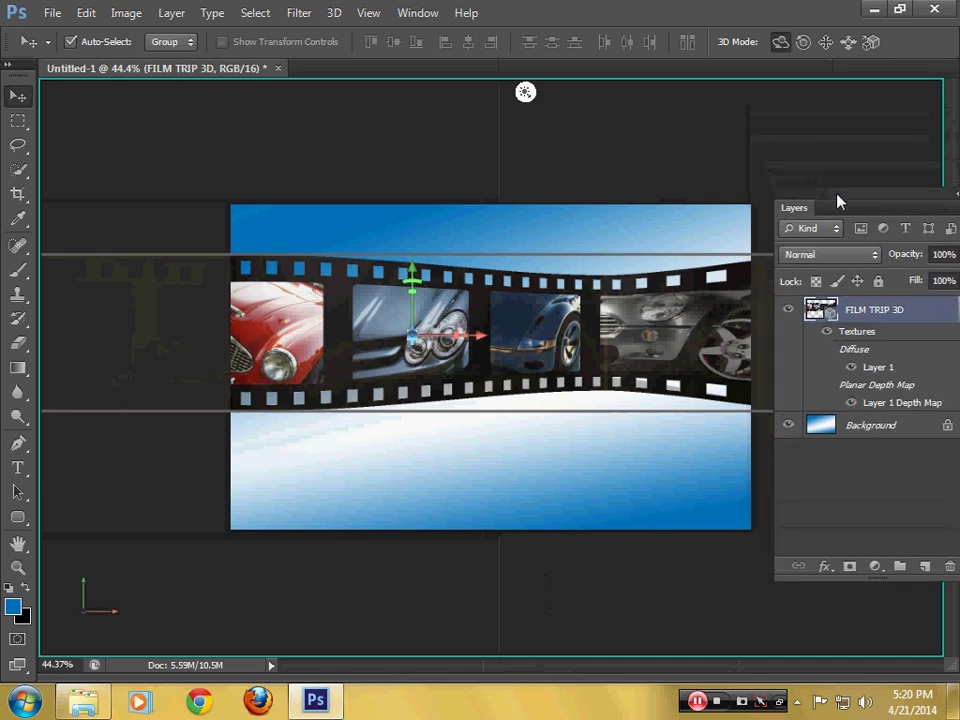
# Slide the strip right, stretch it along X, and rotate it about −32° around Y.
pyautogui.moveTo(838, 201); pyautogui.dragTo(893, 216)
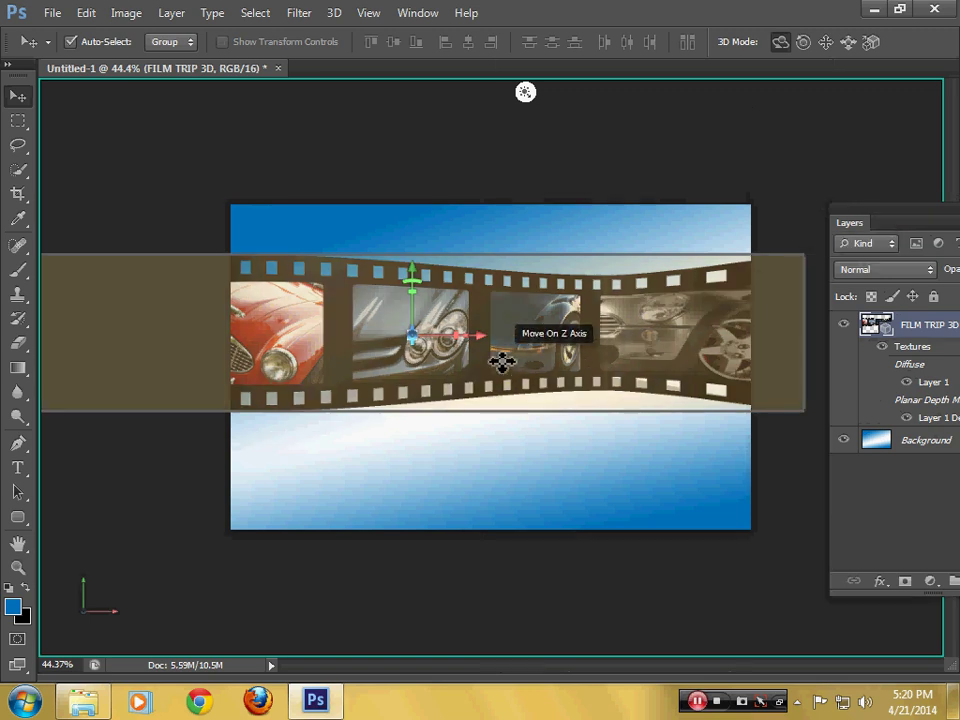
pyautogui.moveTo(488, 341); pyautogui.dragTo(588, 347)
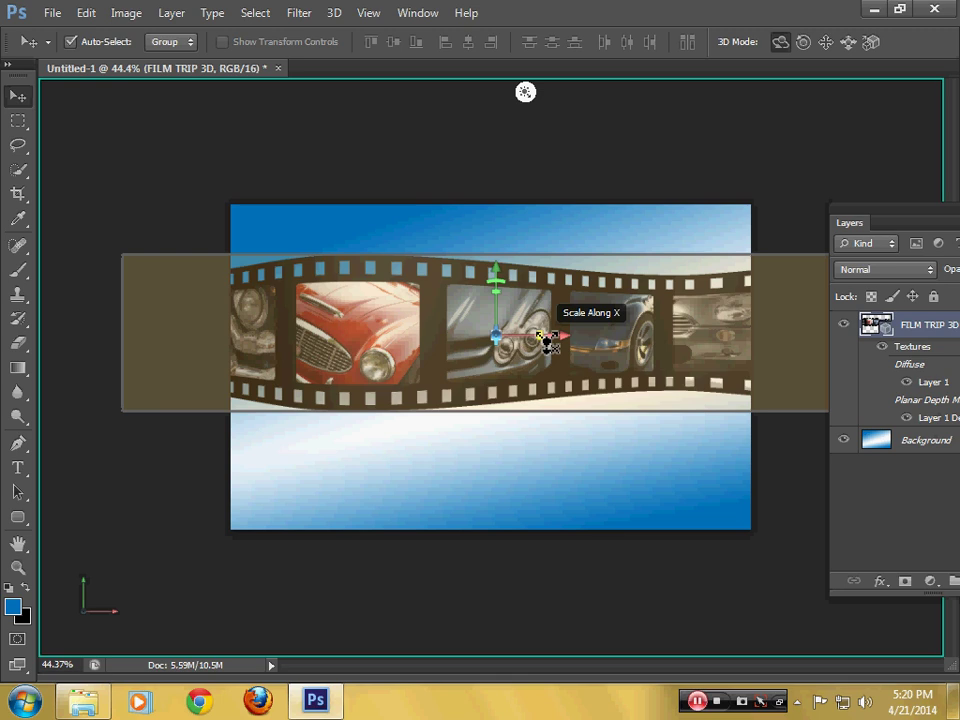
pyautogui.moveTo(548, 343)
pyautogui.mouseDown()
pyautogui.moveTo(562, 347)
pyautogui.moveTo(548, 342)
pyautogui.mouseUp()
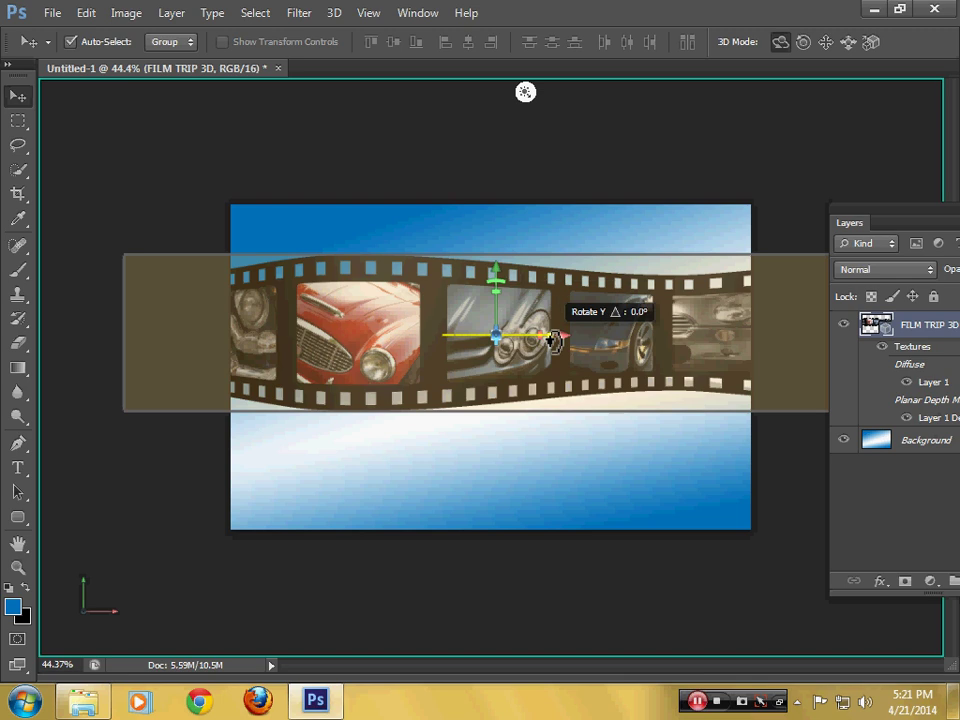
pyautogui.moveTo(553, 340); pyautogui.dragTo(464, 339)
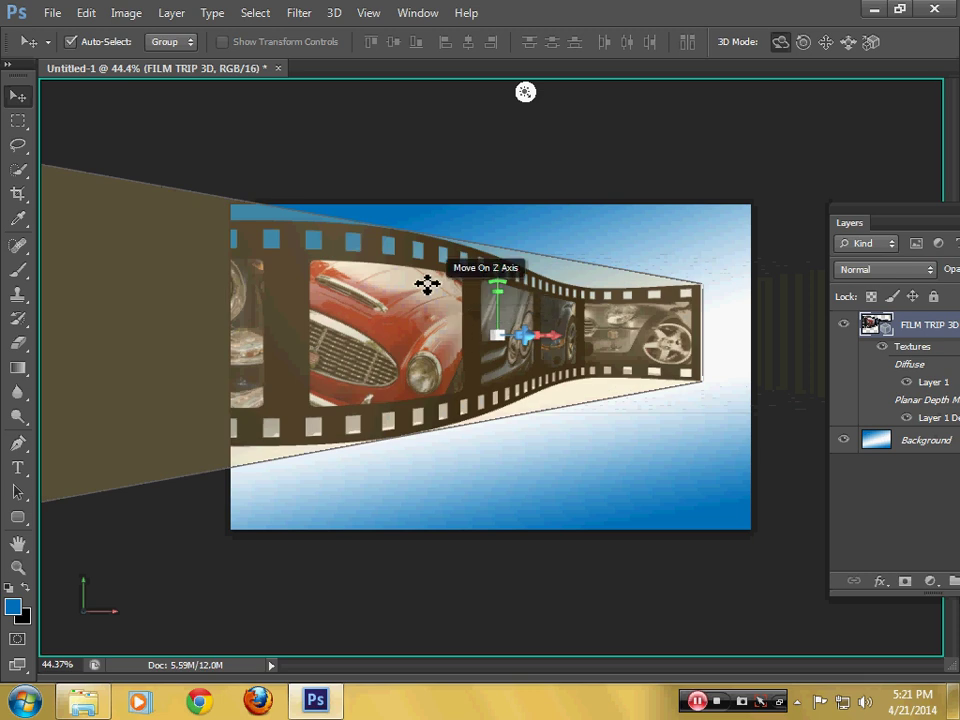
# Turn off snapping and move the film strip further right and down.
pyautogui.click(366, 14)
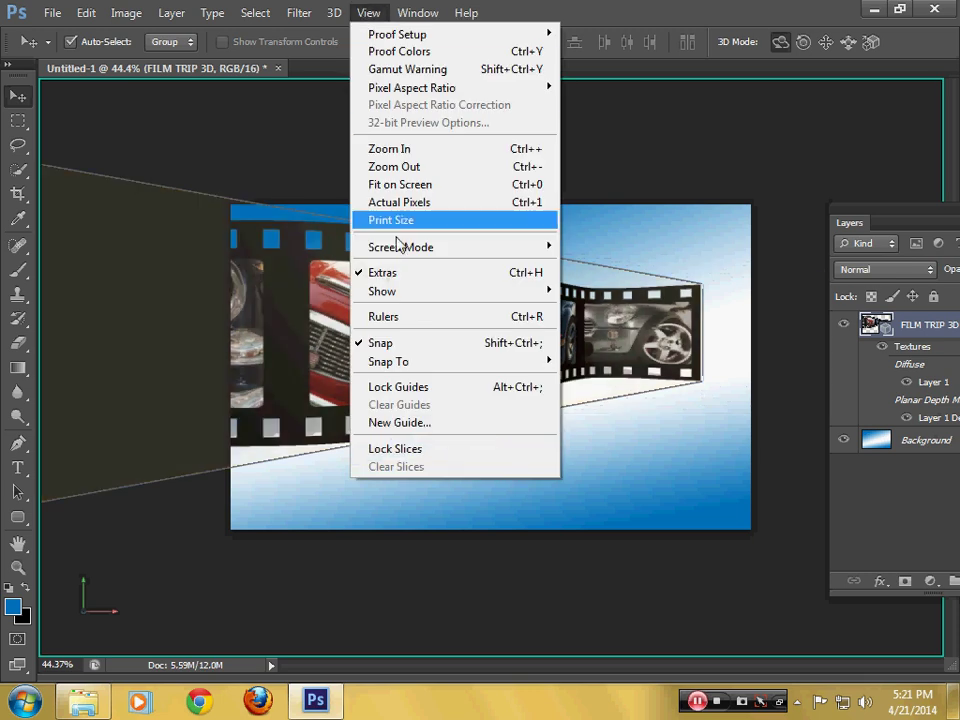
pyautogui.click(378, 343)
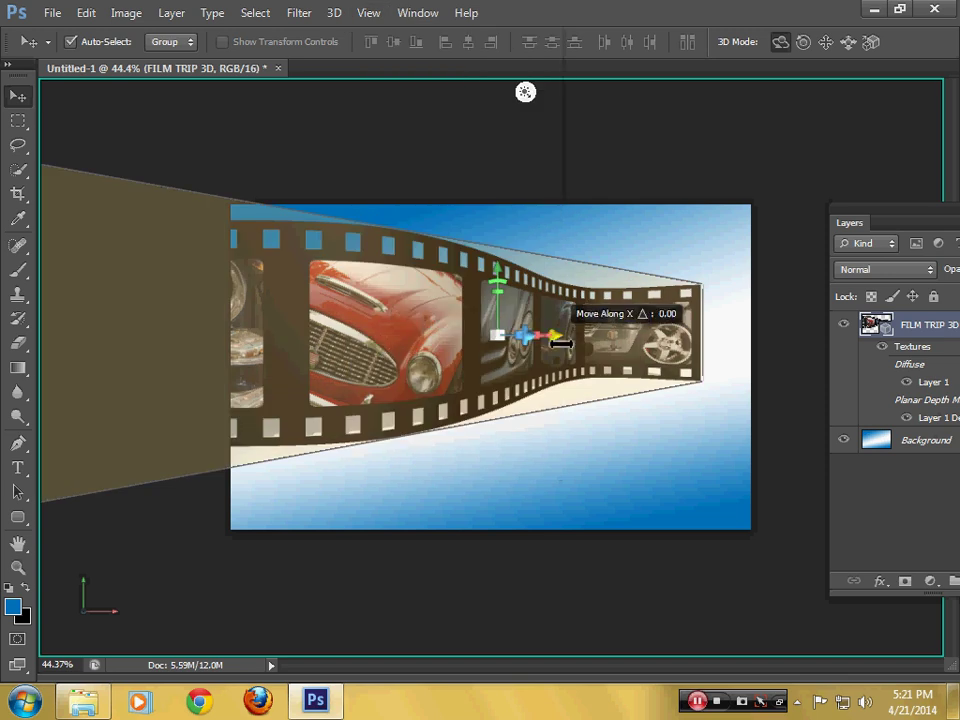
pyautogui.moveTo(561, 343)
pyautogui.mouseDown()
pyautogui.moveTo(664, 343)
pyautogui.moveTo(655, 345)
pyautogui.mouseUp()
pyautogui.moveTo(564, 273); pyautogui.dragTo(566, 293)
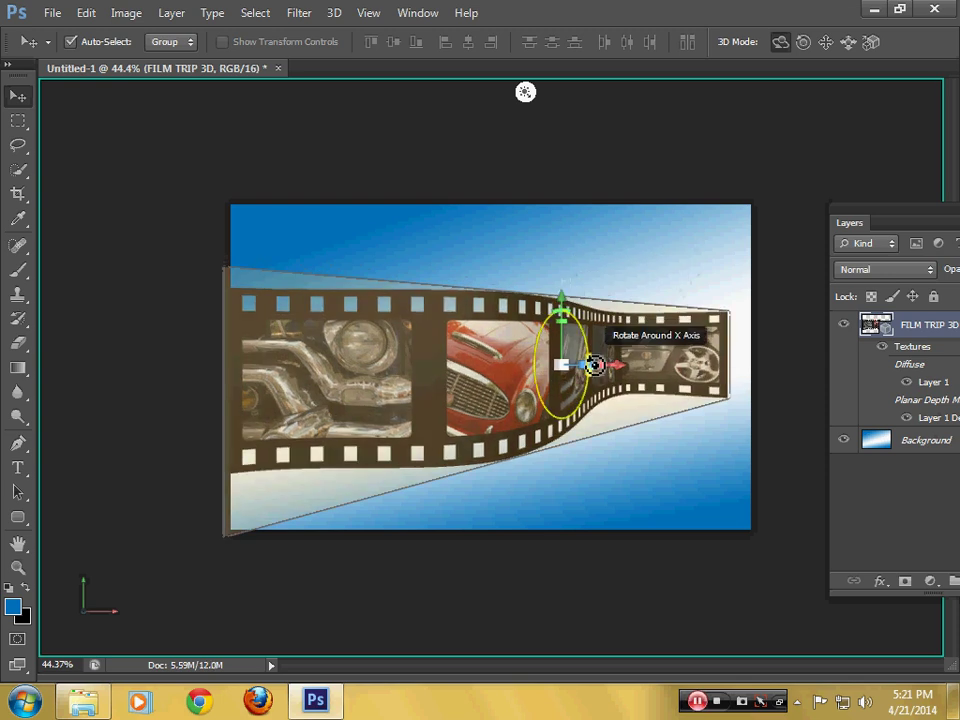
# Tilt the film strip forward on its horizontal axis and roll it slightly on depth.
pyautogui.moveTo(595, 365); pyautogui.dragTo(596, 360)
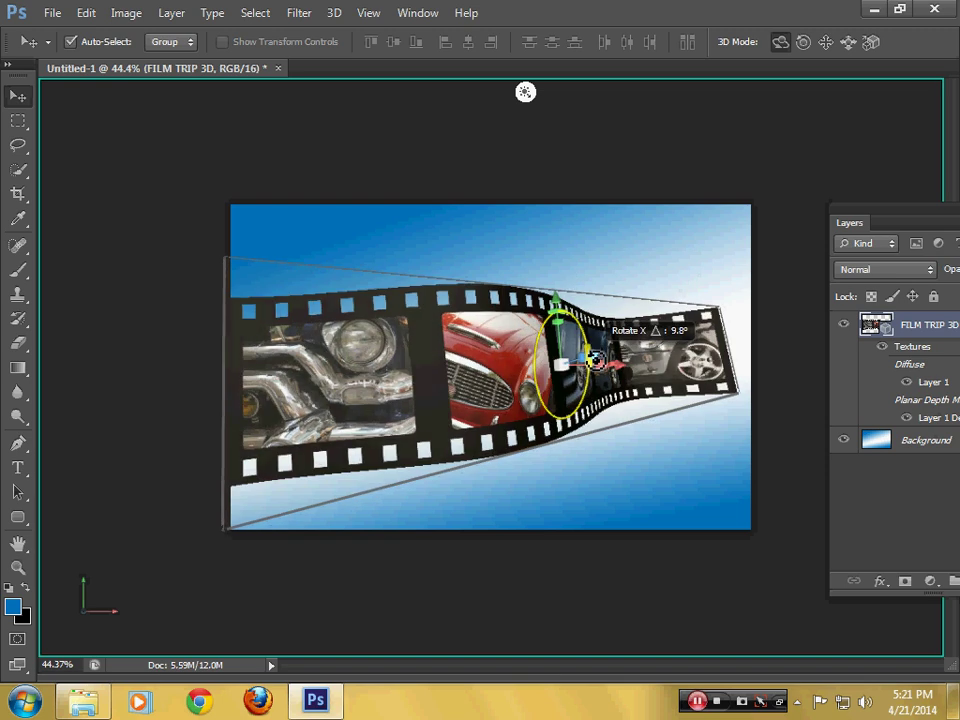
pyautogui.moveTo(596, 360); pyautogui.dragTo(596, 362)
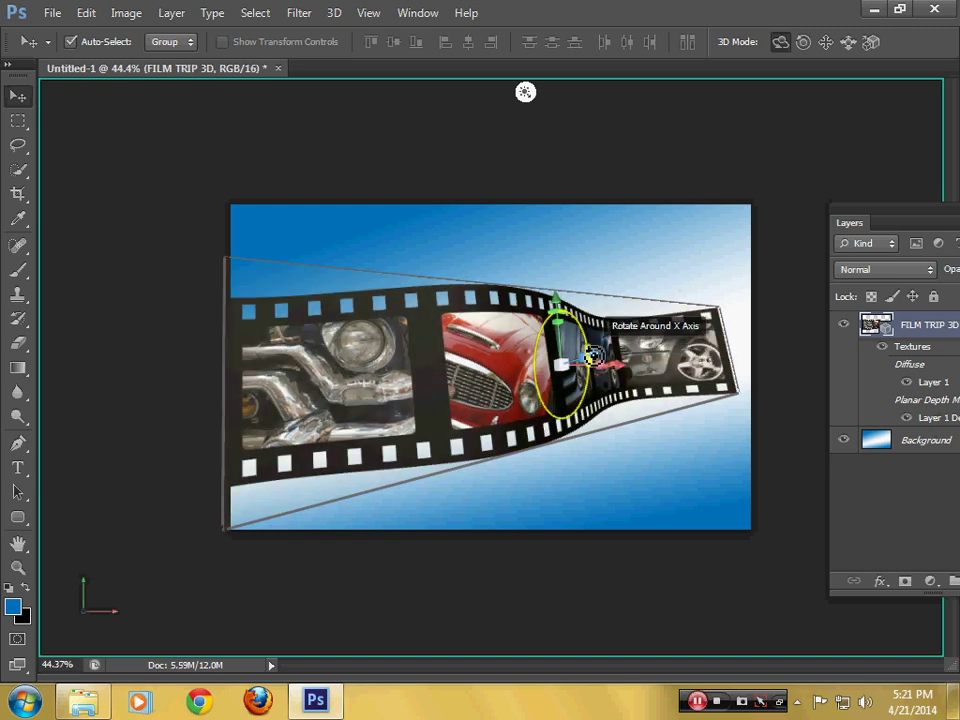
pyautogui.moveTo(559, 318); pyautogui.dragTo(555, 316)
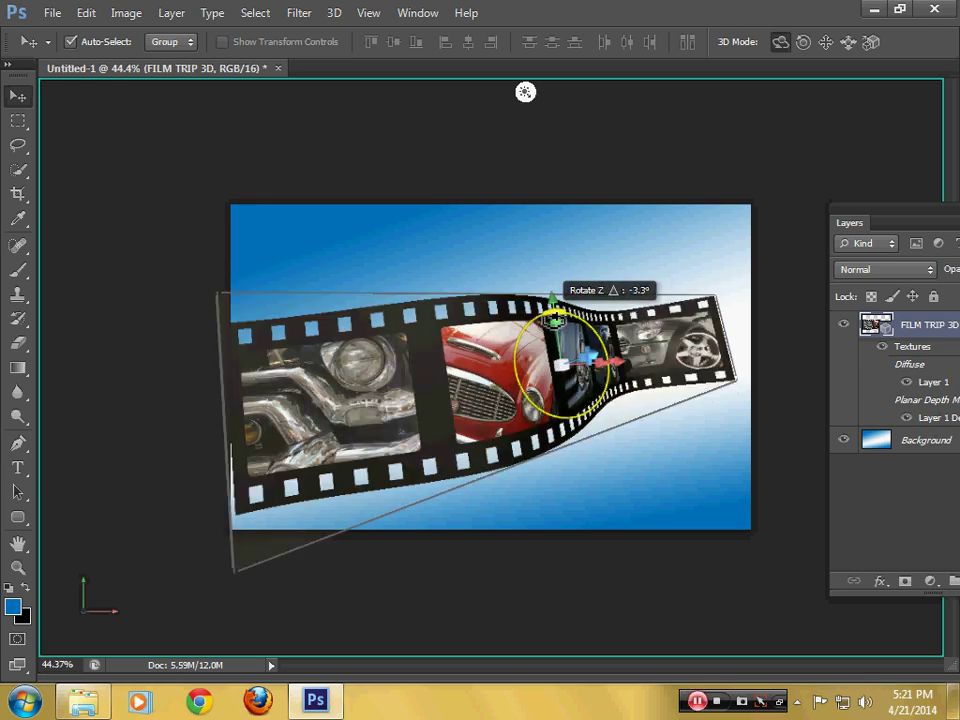
pyautogui.moveTo(555, 316); pyautogui.dragTo(555, 316)
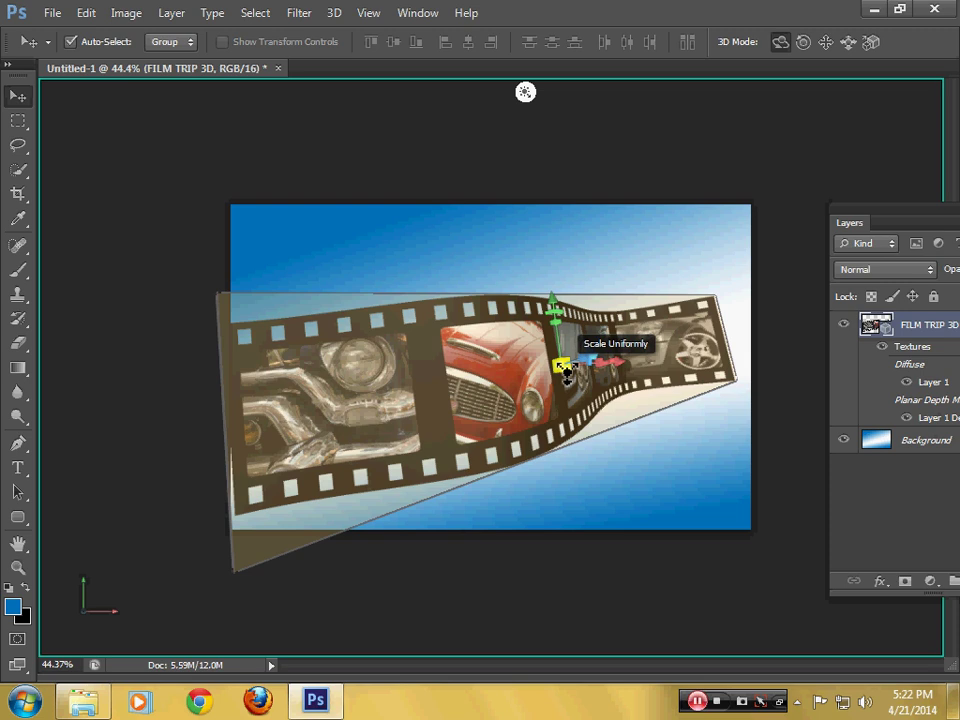
# Enlarge the film strip uniformly to about 110% and raise it slightly.
pyautogui.moveTo(566, 372); pyautogui.dragTo(578, 363)
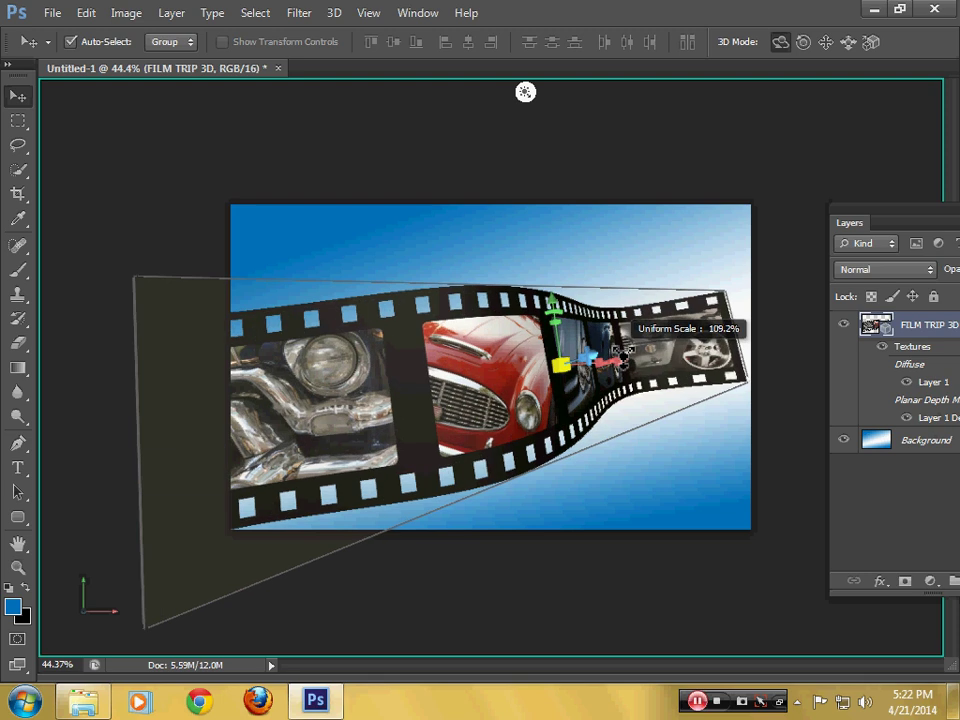
pyautogui.moveTo(580, 365)
pyautogui.mouseDown()
pyautogui.moveTo(658, 341)
pyautogui.moveTo(648, 362)
pyautogui.moveTo(668, 361)
pyautogui.moveTo(664, 344)
pyautogui.mouseUp()
pyautogui.click(578, 293)
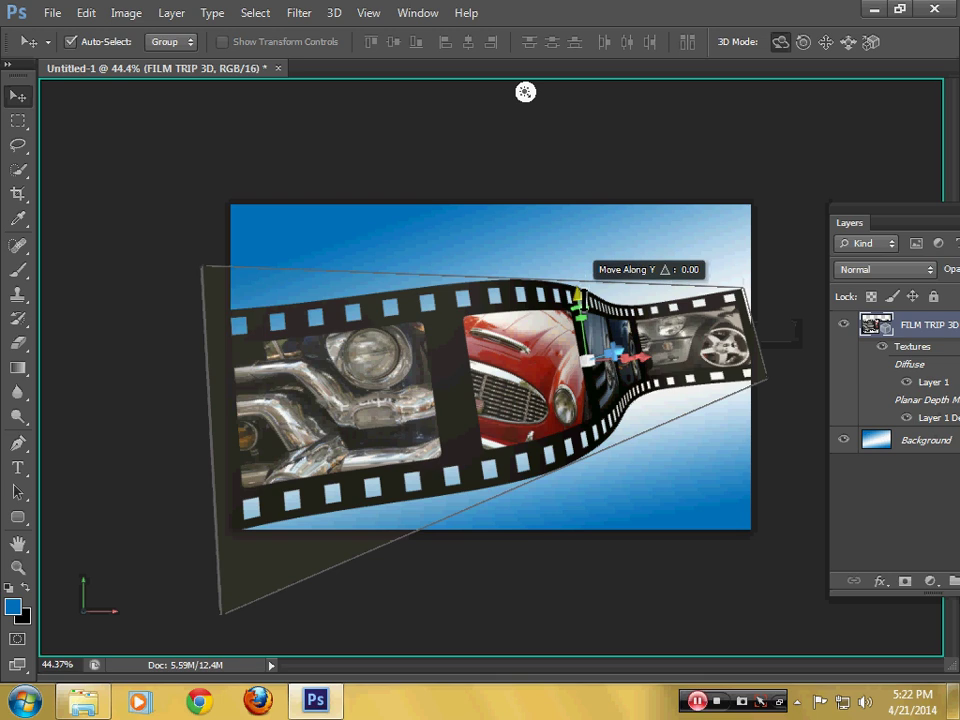
pyautogui.moveTo(578, 293); pyautogui.dragTo(578, 278)
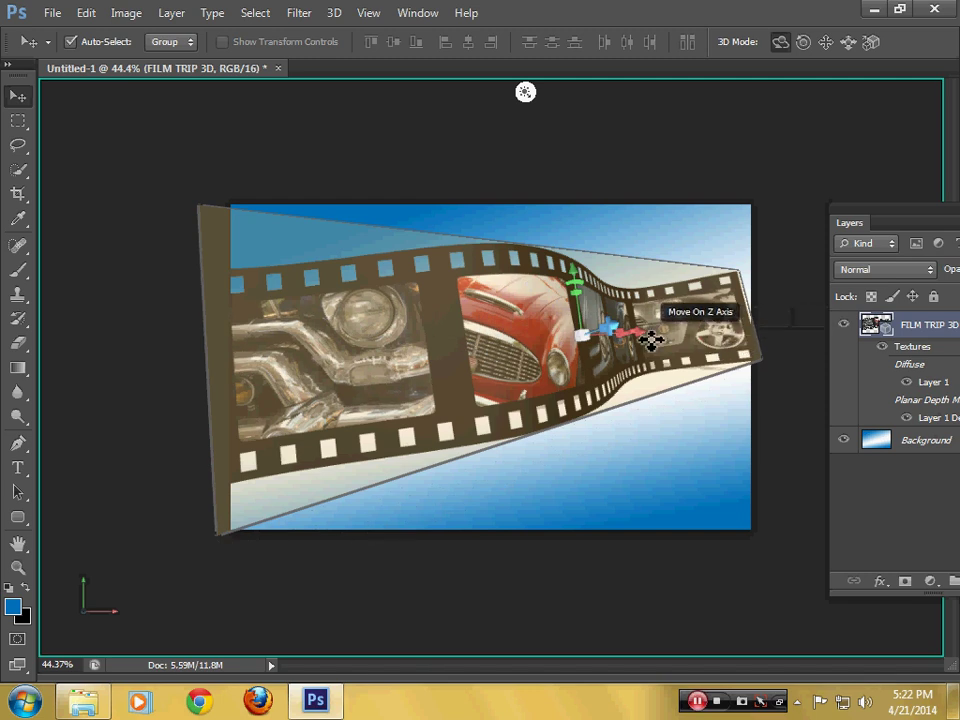
# Fine-tune rotation and tilt, resize again, and rotate the strip about −2.8° on Z.
pyautogui.moveTo(632, 336); pyautogui.dragTo(645, 336)
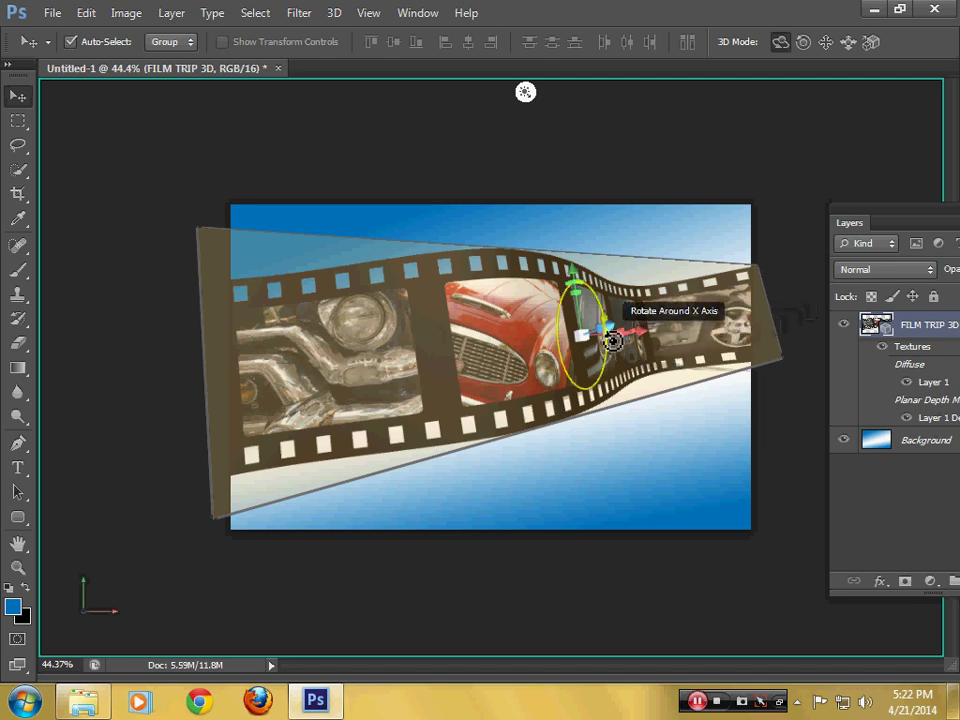
pyautogui.moveTo(612, 340); pyautogui.dragTo(612, 330)
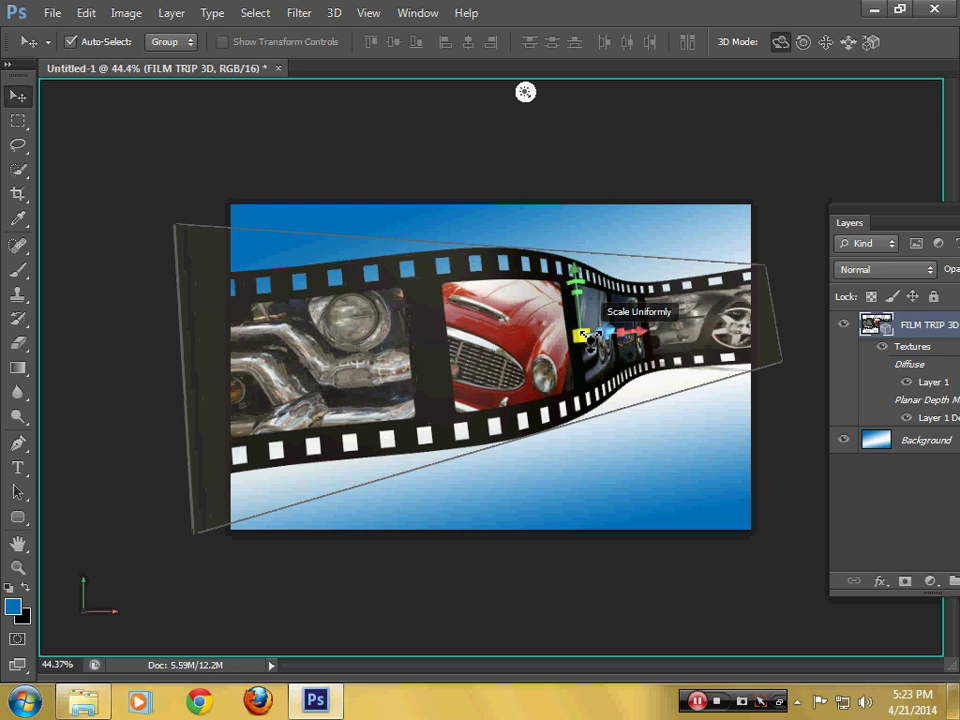
pyautogui.moveTo(581, 276); pyautogui.dragTo(575, 300)
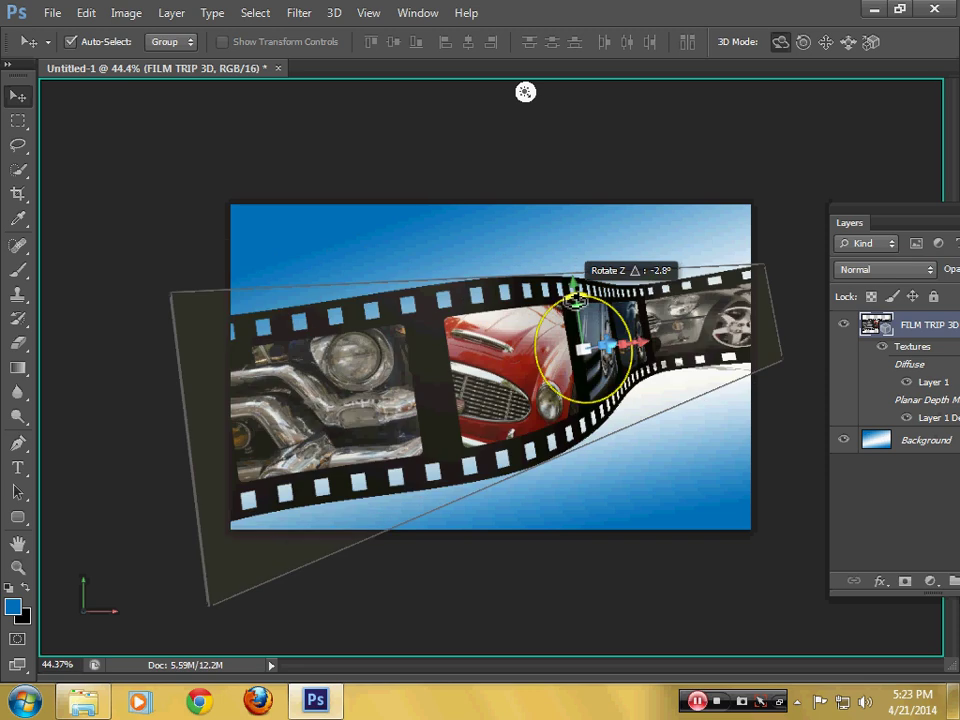
pyautogui.moveTo(575, 300); pyautogui.dragTo(578, 297)
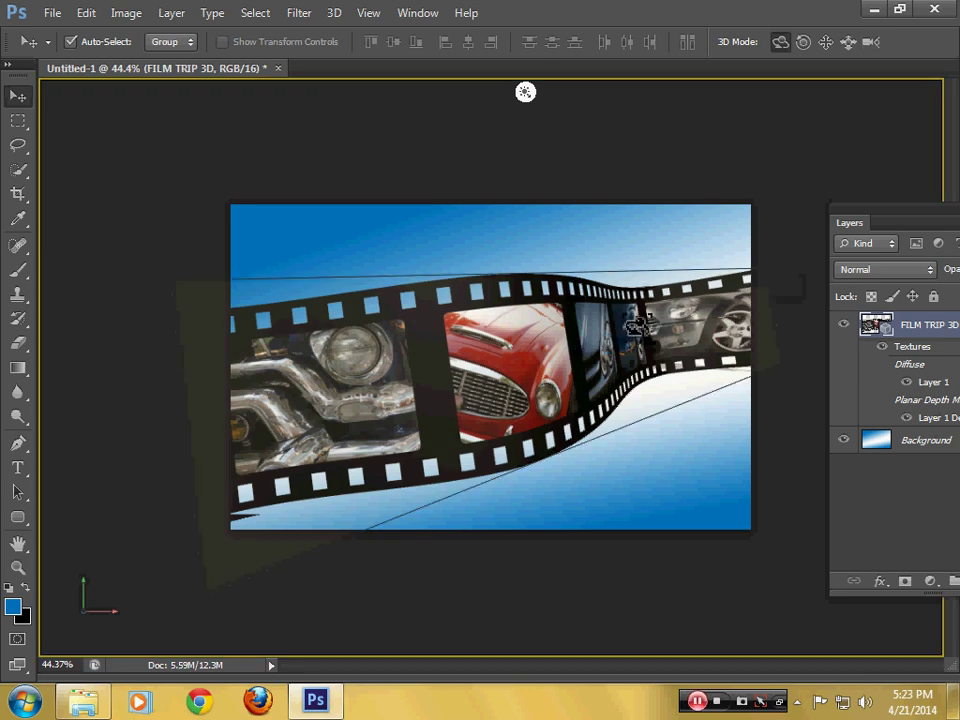
# Tilt the film strip about 3.8° on X and about 0.6° on Y.
pyautogui.scroll(-2, 607, 400)
pyautogui.scroll(2, 607, 400)
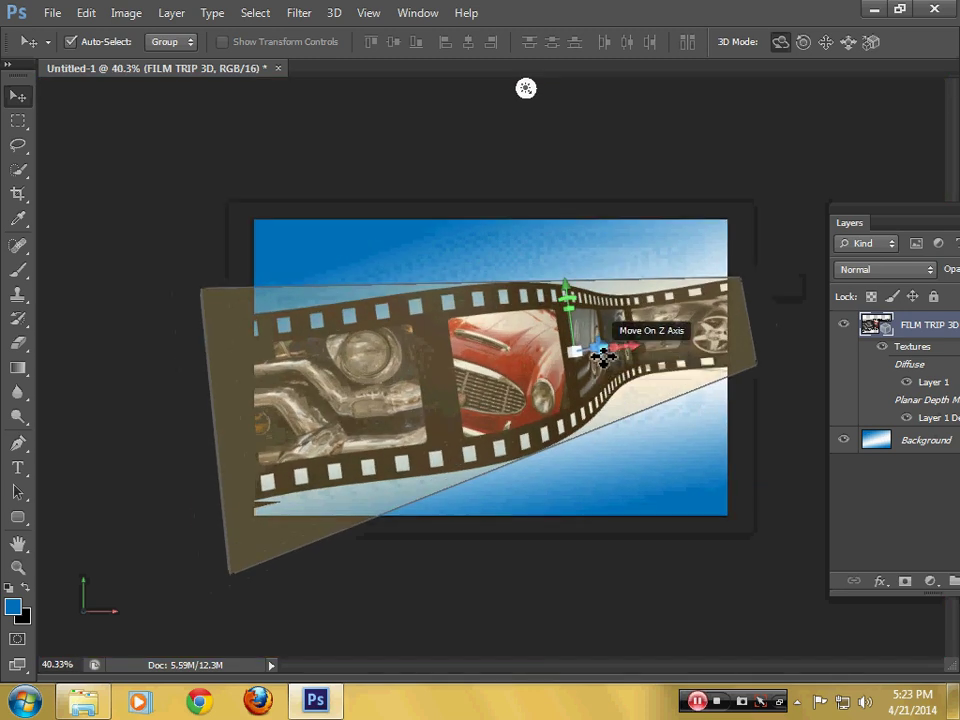
pyautogui.click(603, 344)
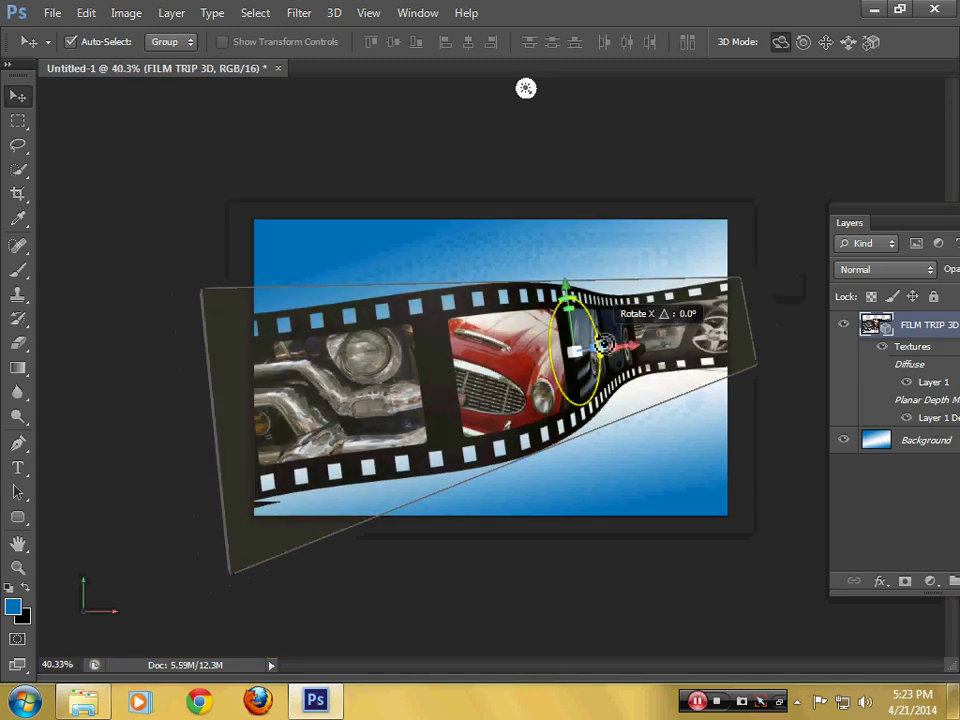
pyautogui.moveTo(603, 344); pyautogui.dragTo(603, 342)
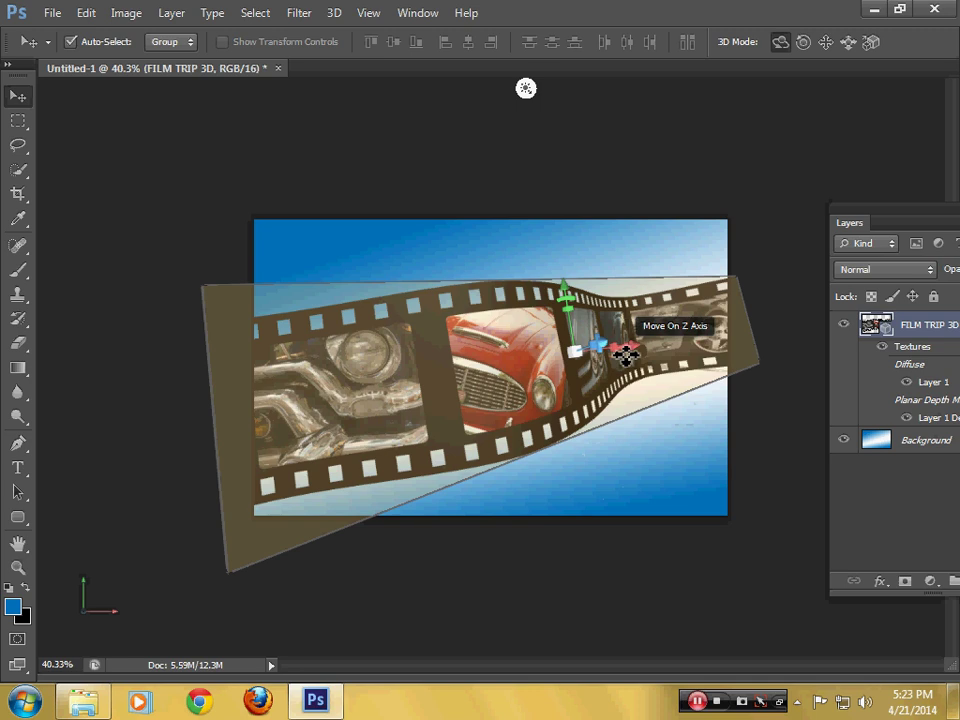
pyautogui.moveTo(625, 351); pyautogui.dragTo(634, 352)
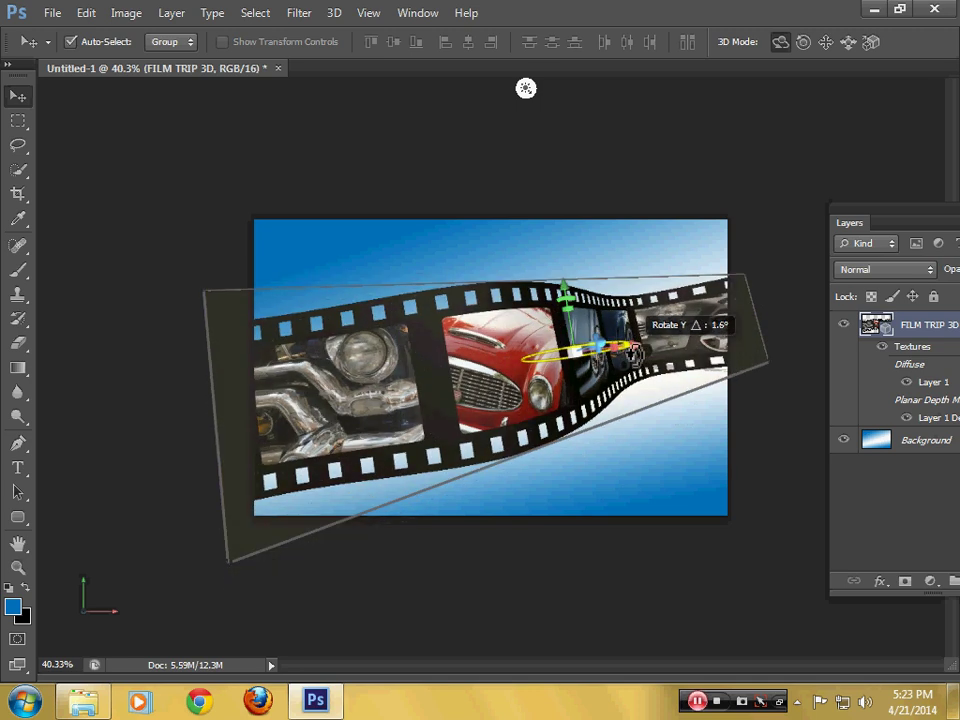
pyautogui.moveTo(634, 352); pyautogui.dragTo(634, 355)
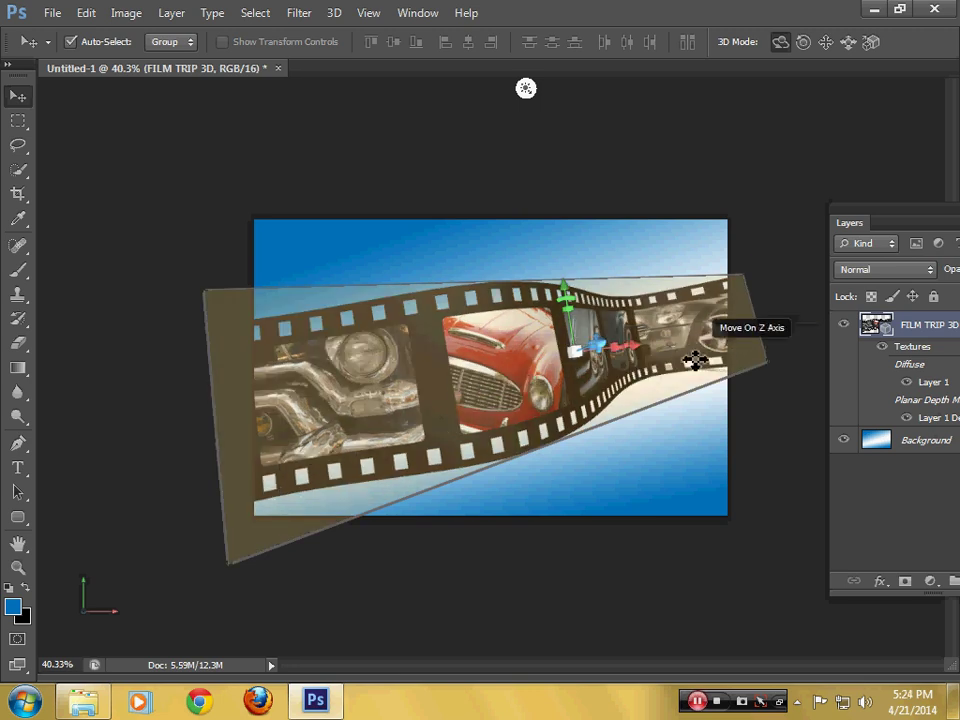
# Nudge the strip on X, scale it to about 104%, raise it 3.79 on Y, and float the Layers panel.
pyautogui.moveTo(638, 346); pyautogui.dragTo(628, 344)
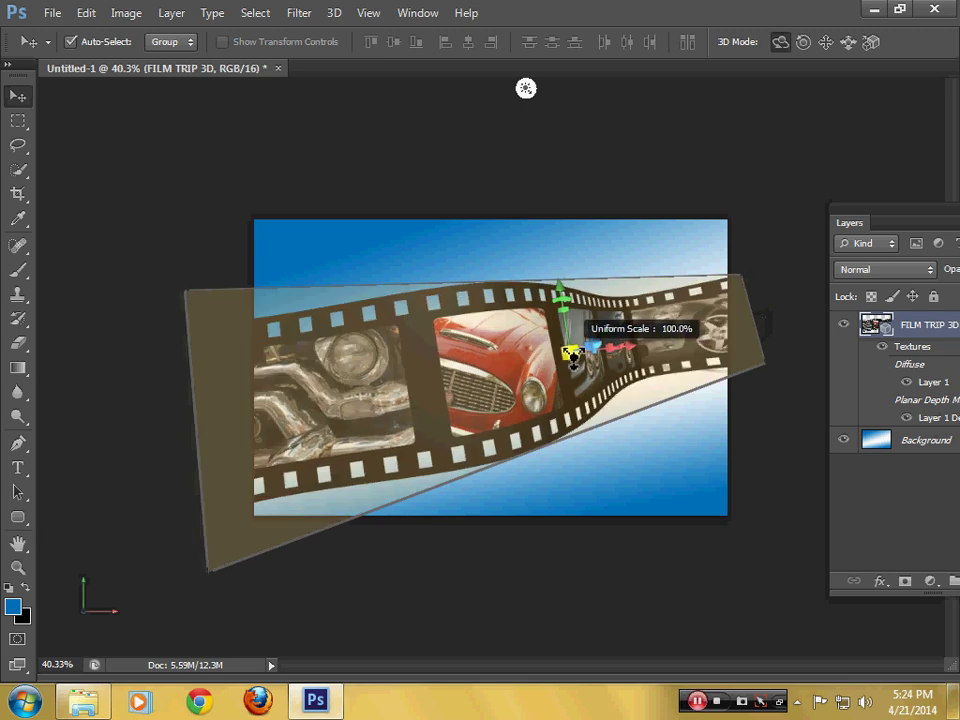
pyautogui.moveTo(573, 357); pyautogui.dragTo(584, 348)
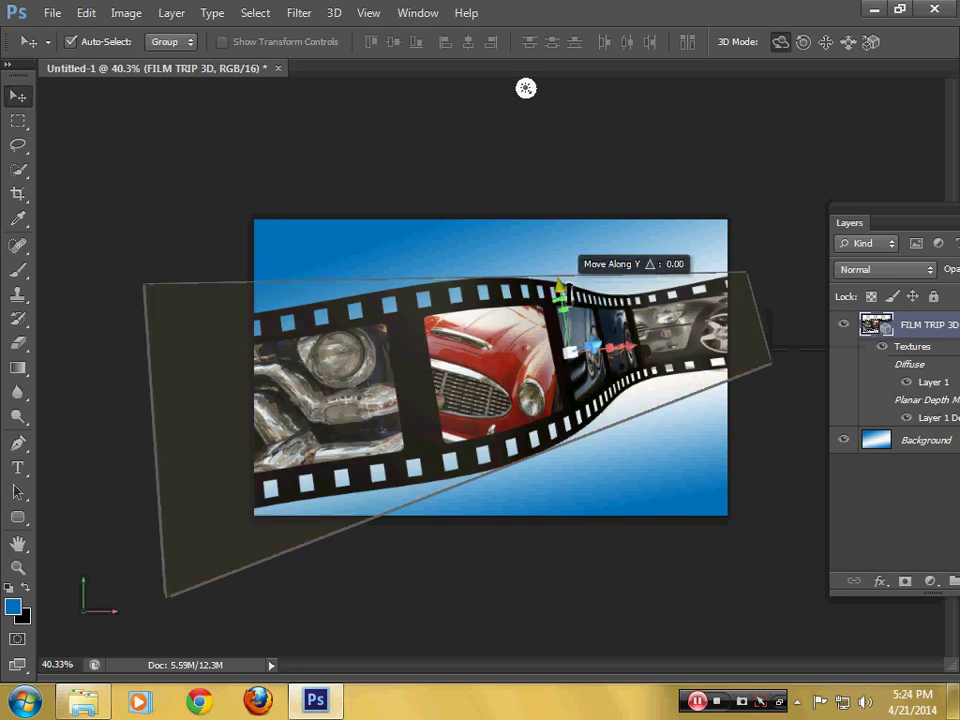
pyautogui.moveTo(560, 294)
pyautogui.mouseDown()
pyautogui.moveTo(557, 282)
pyautogui.moveTo(565, 287)
pyautogui.mouseUp()
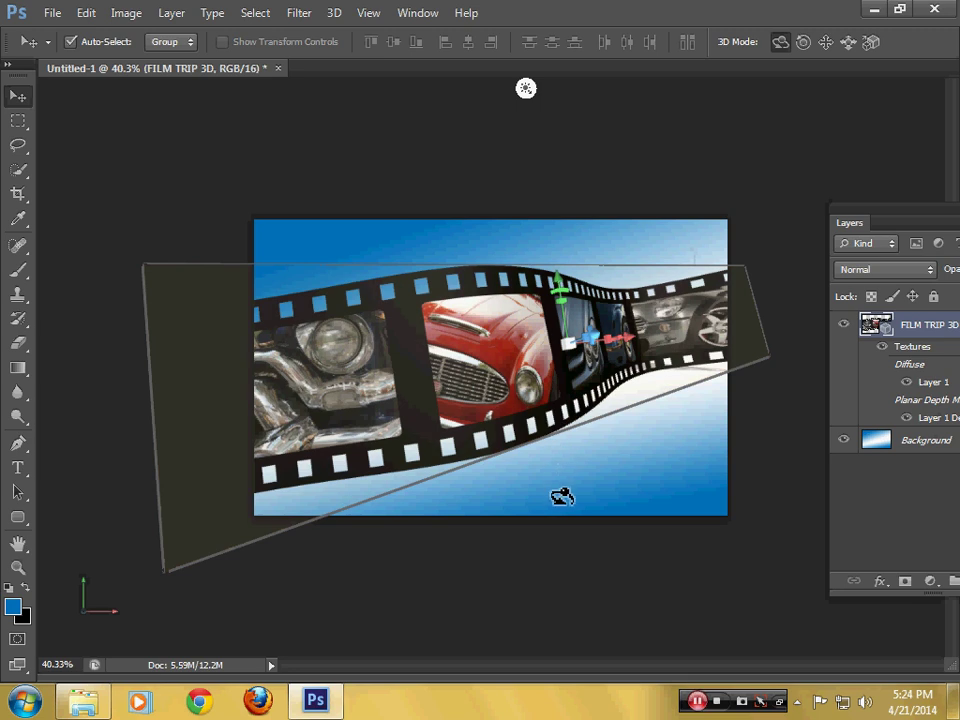
pyautogui.moveTo(852, 216); pyautogui.dragTo(763, 167)
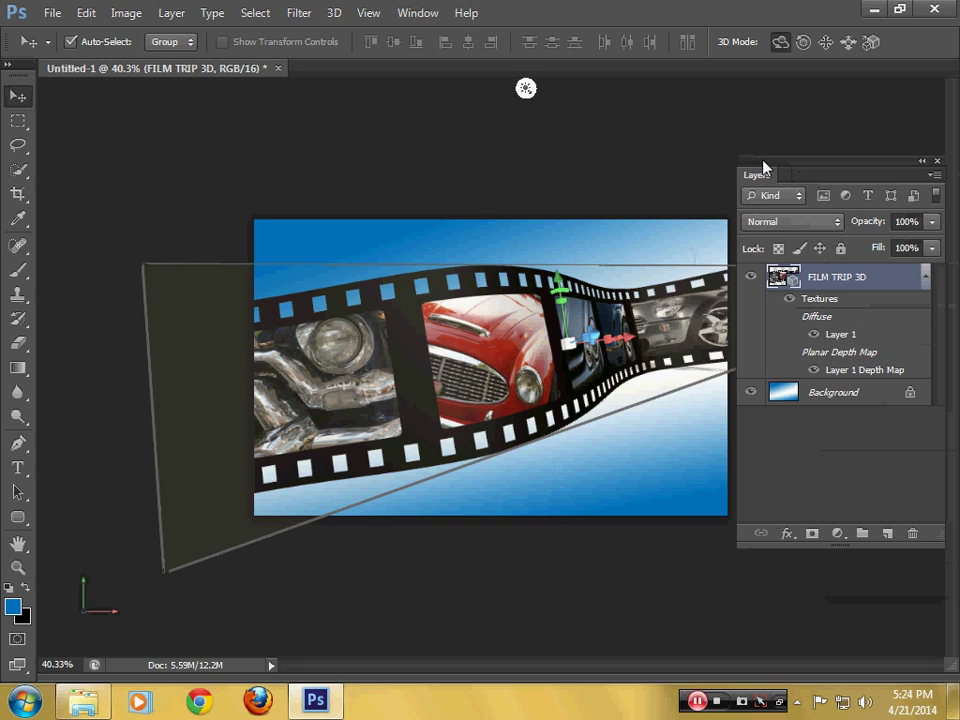
# Duplicate FILM TRIP 3D and place the copy beneath the original, above Background.
pyautogui.click(925, 278)
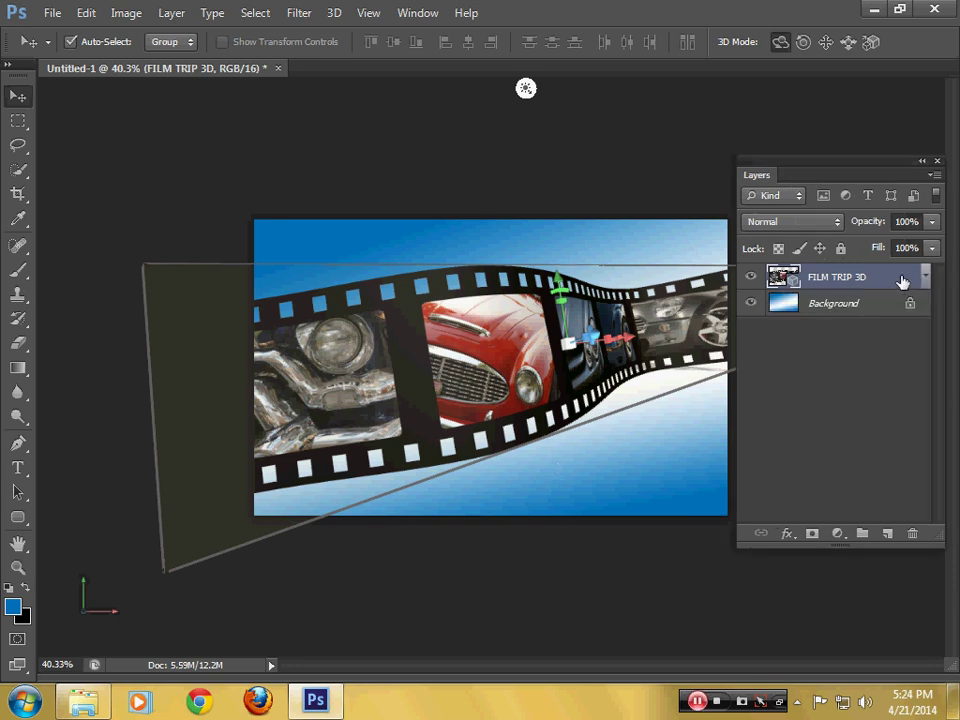
pyautogui.rightClick(902, 282)
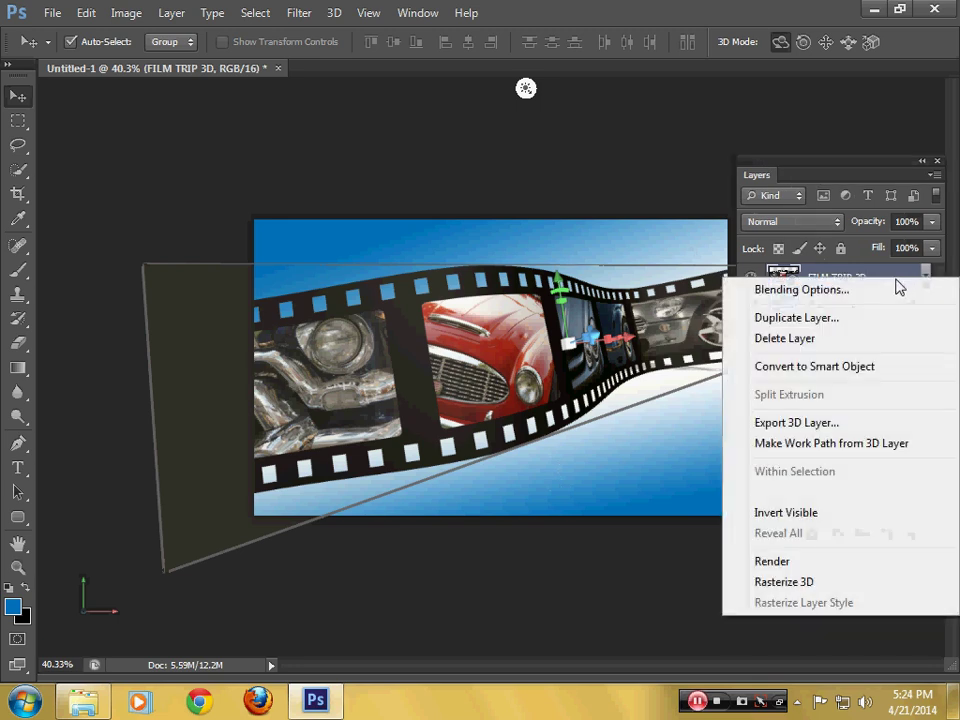
pyautogui.click(855, 318)
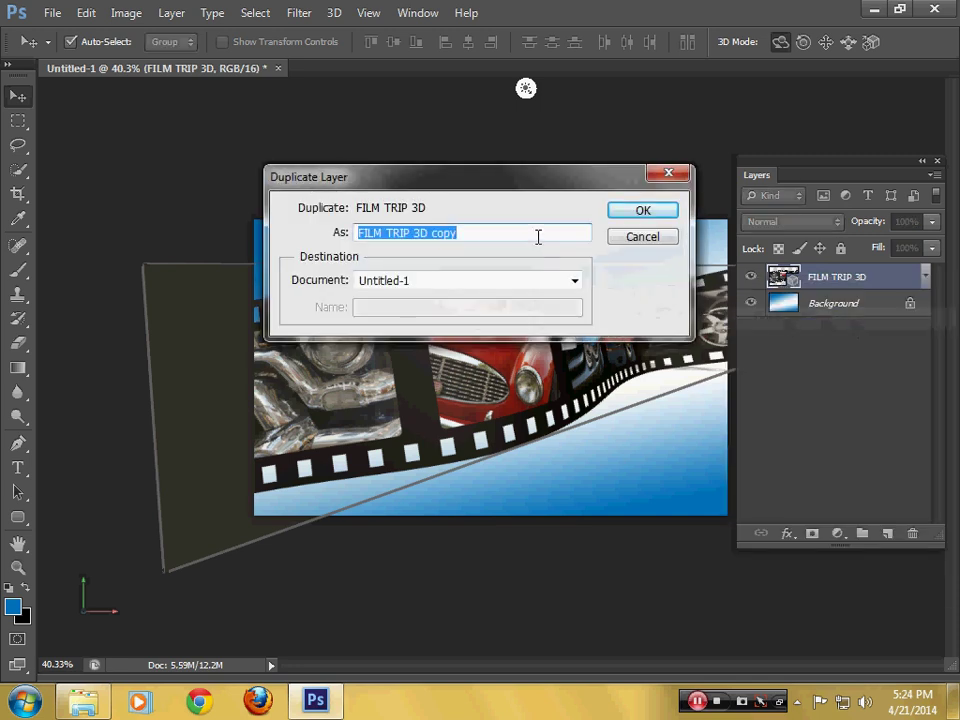
pyautogui.click(627, 212)
pyautogui.click(627, 212)
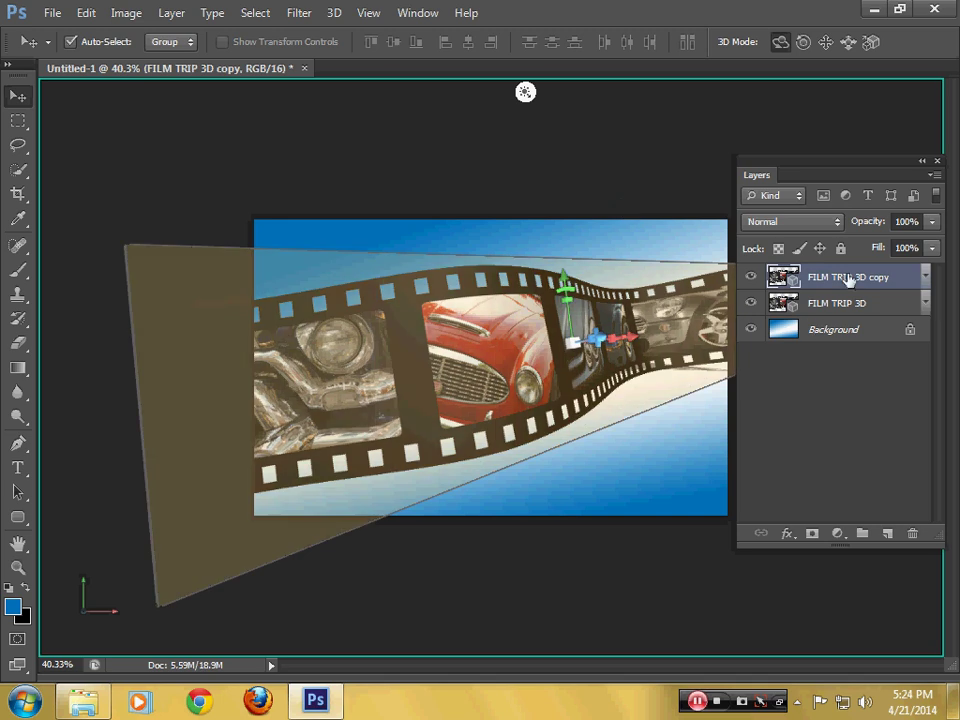
pyautogui.moveTo(848, 280); pyautogui.dragTo(846, 313)
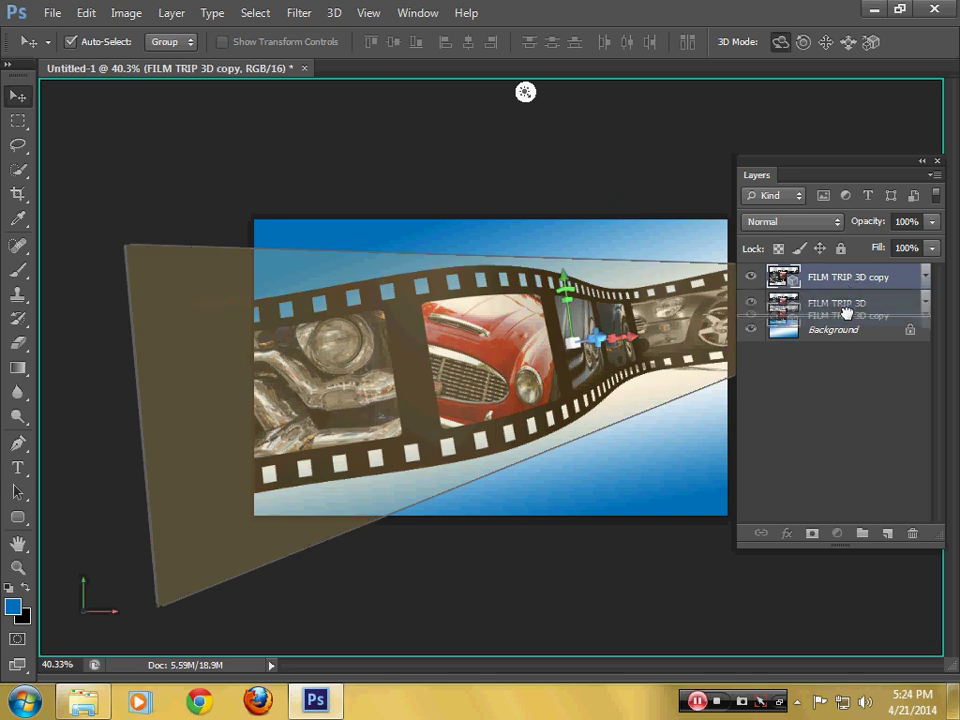
pyautogui.moveTo(846, 313); pyautogui.dragTo(848, 320)
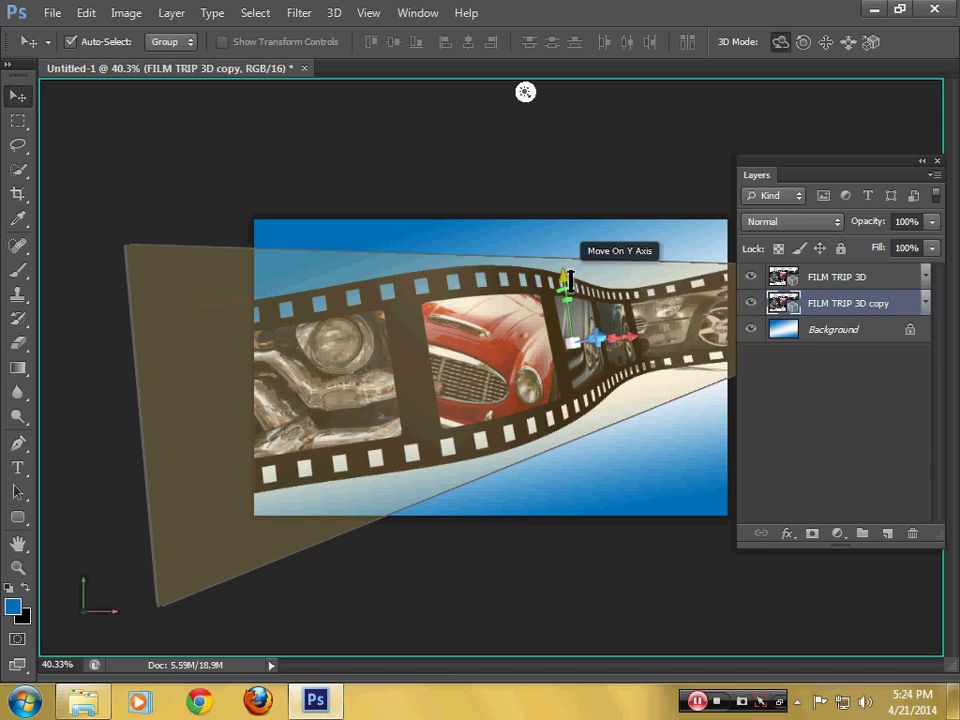
# Move FILM TRIP 3D copy down on Y below the original strip, then reposition the Layers panel.
pyautogui.moveTo(569, 279); pyautogui.dragTo(577, 357)
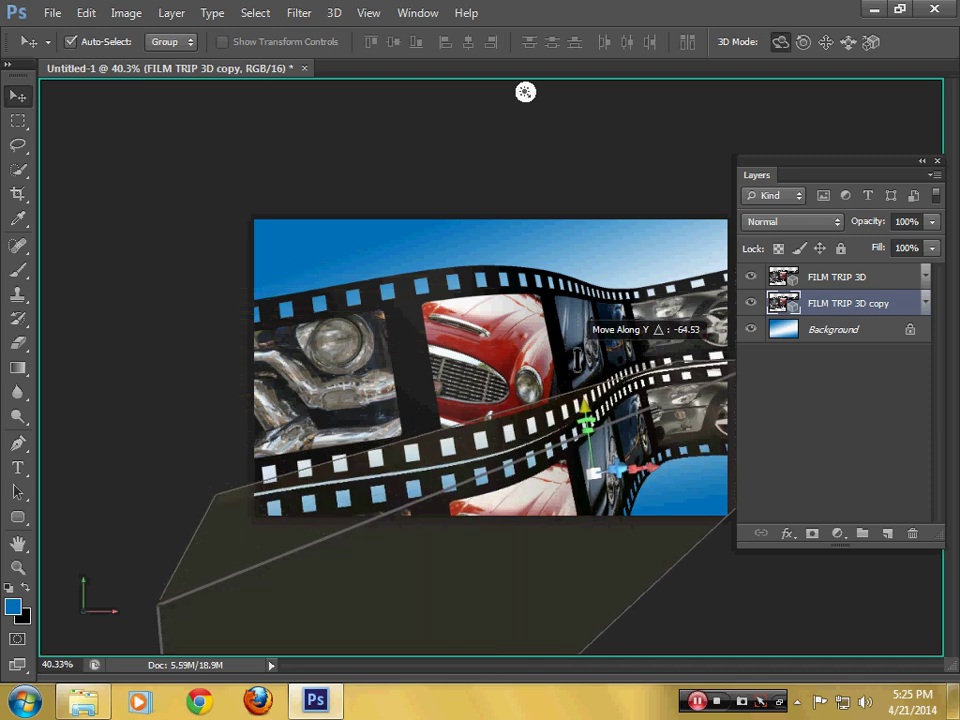
pyautogui.moveTo(577, 357); pyautogui.dragTo(577, 355)
pyautogui.moveTo(825, 174); pyautogui.dragTo(890, 182)
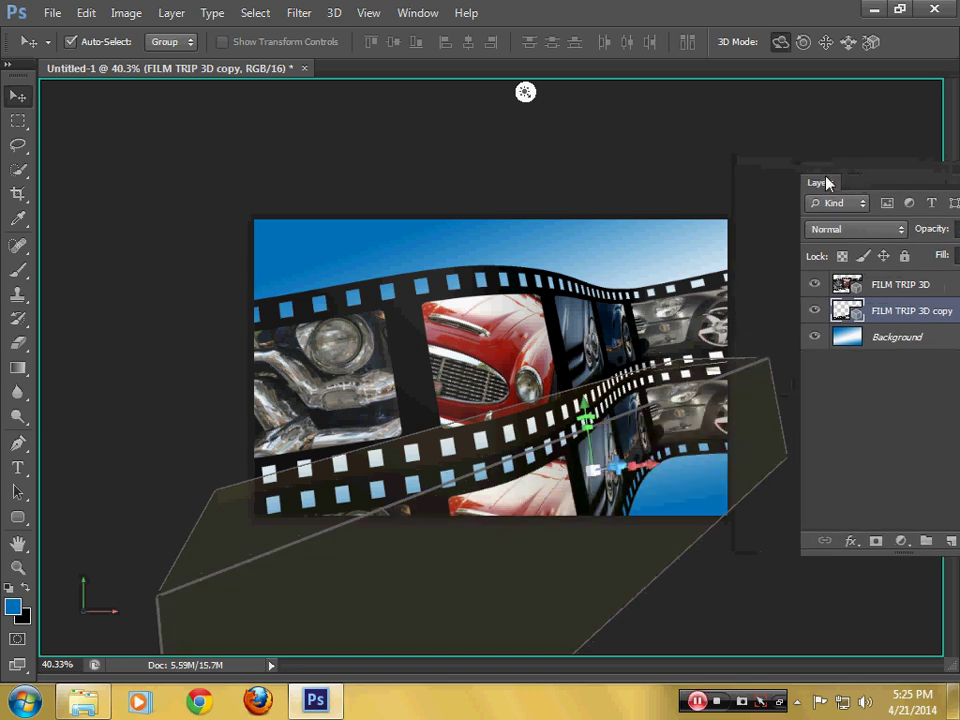
pyautogui.moveTo(825, 181)
pyautogui.mouseDown()
pyautogui.moveTo(765, 133)
pyautogui.moveTo(778, 93)
pyautogui.mouseUp()
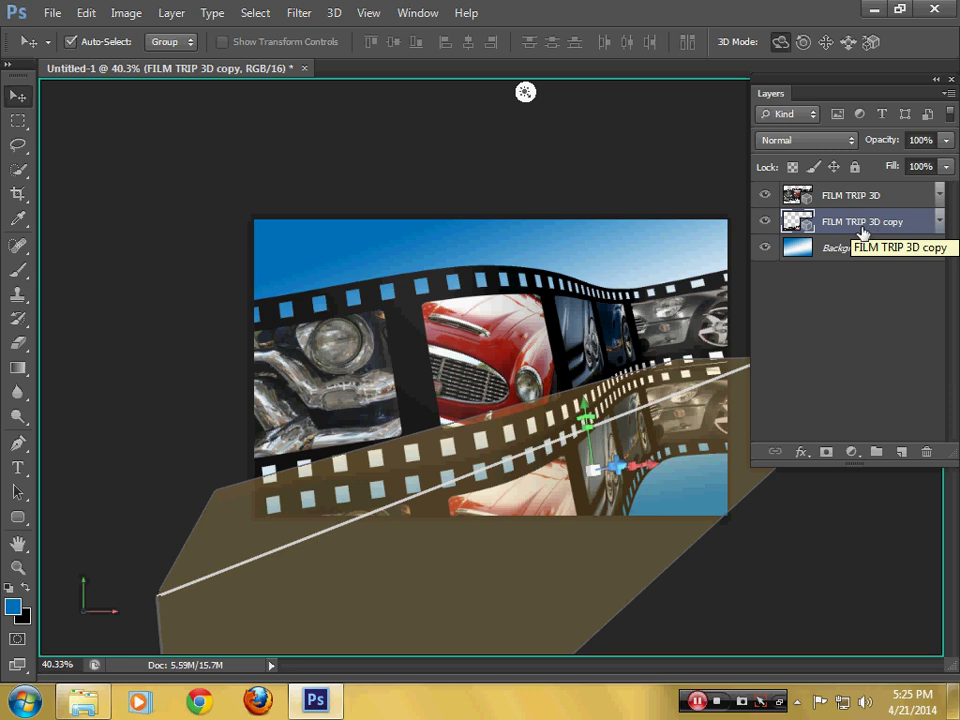
# Convert FILM TRIP 3D copy to a Smart Object, add a white mask, and reset colours to black/white.
pyautogui.rightClick(896, 230)
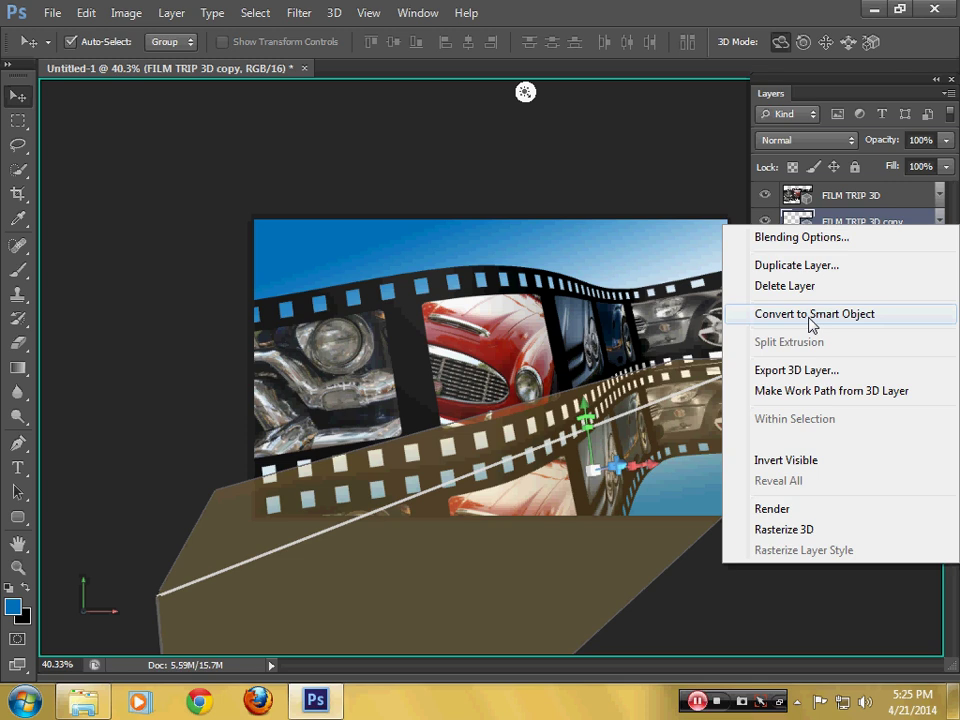
pyautogui.click(809, 316)
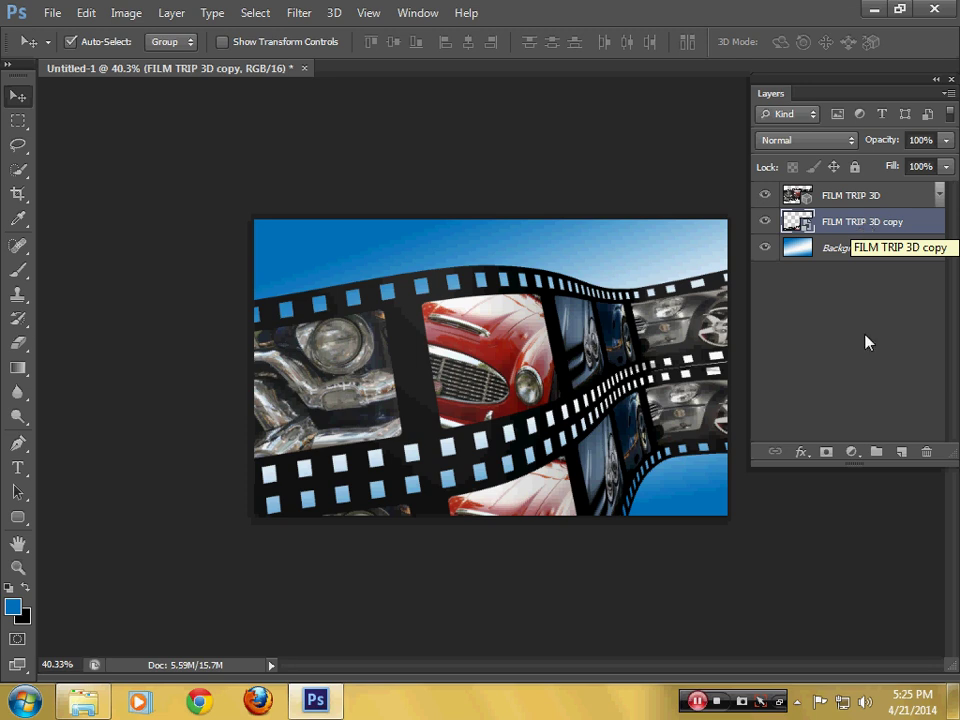
pyautogui.click(827, 454)
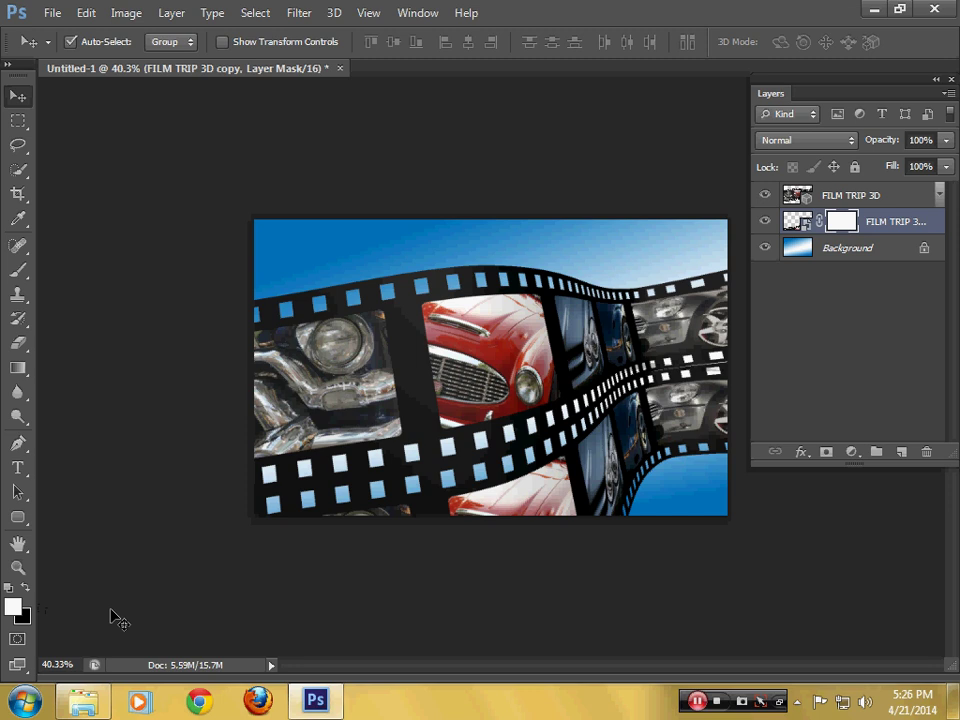
pyautogui.click(58, 628)
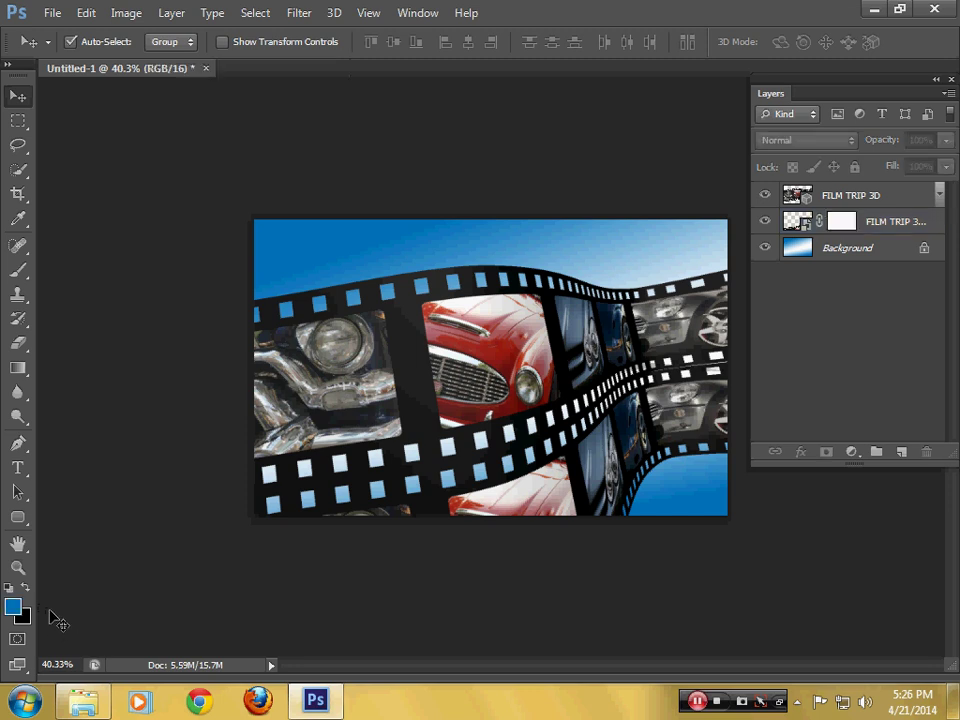
pyautogui.press('d')
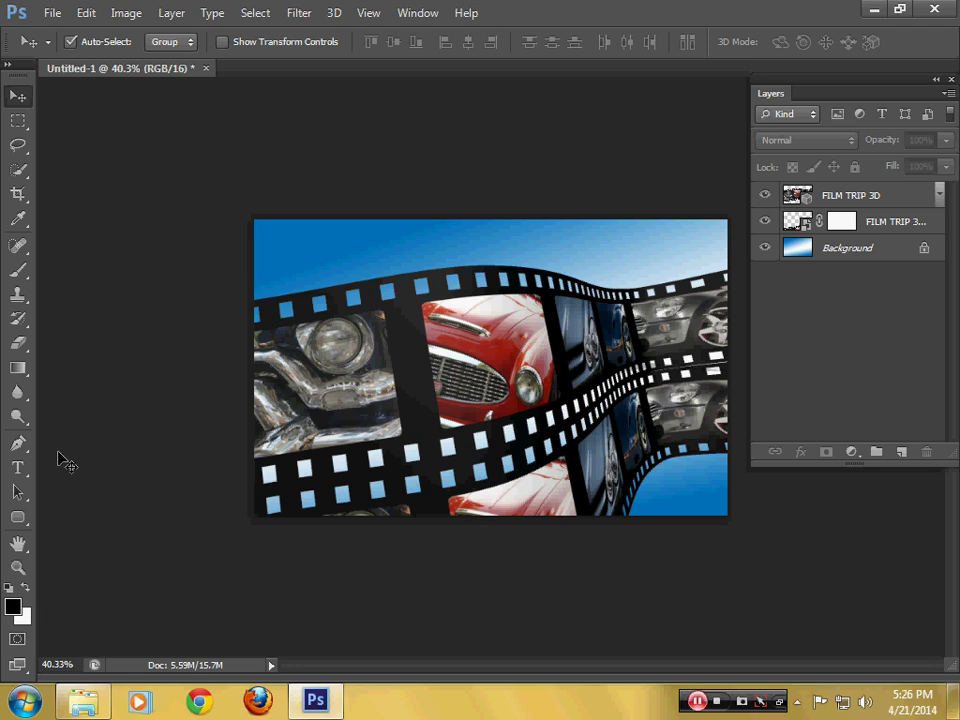
# Choose the Gradient tool with the Foreground to Background preset.
pyautogui.click(19, 369)
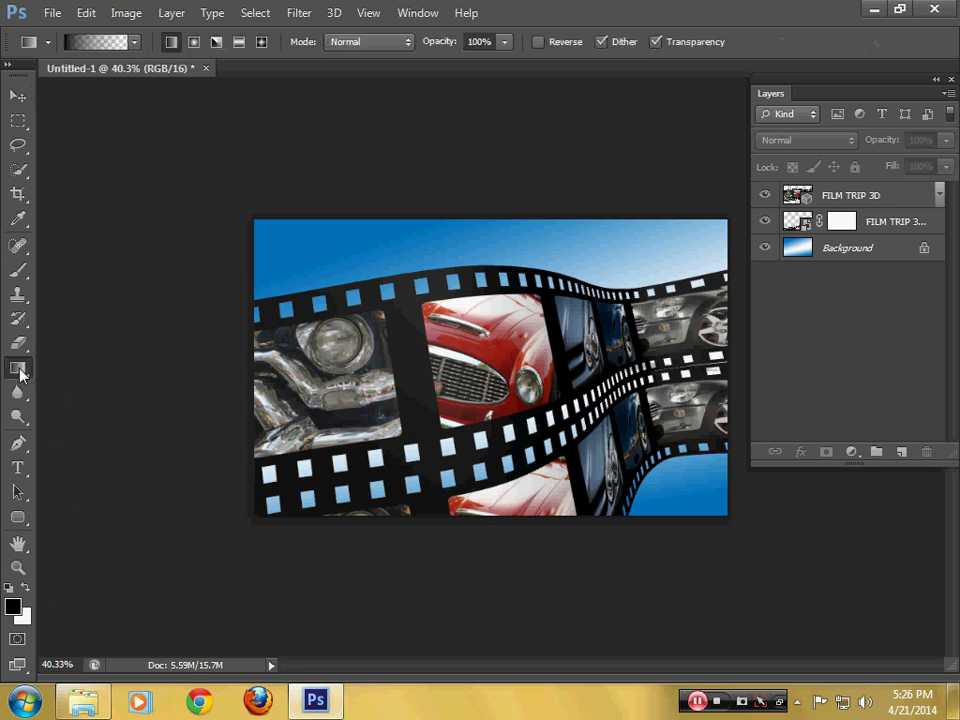
pyautogui.click(134, 42)
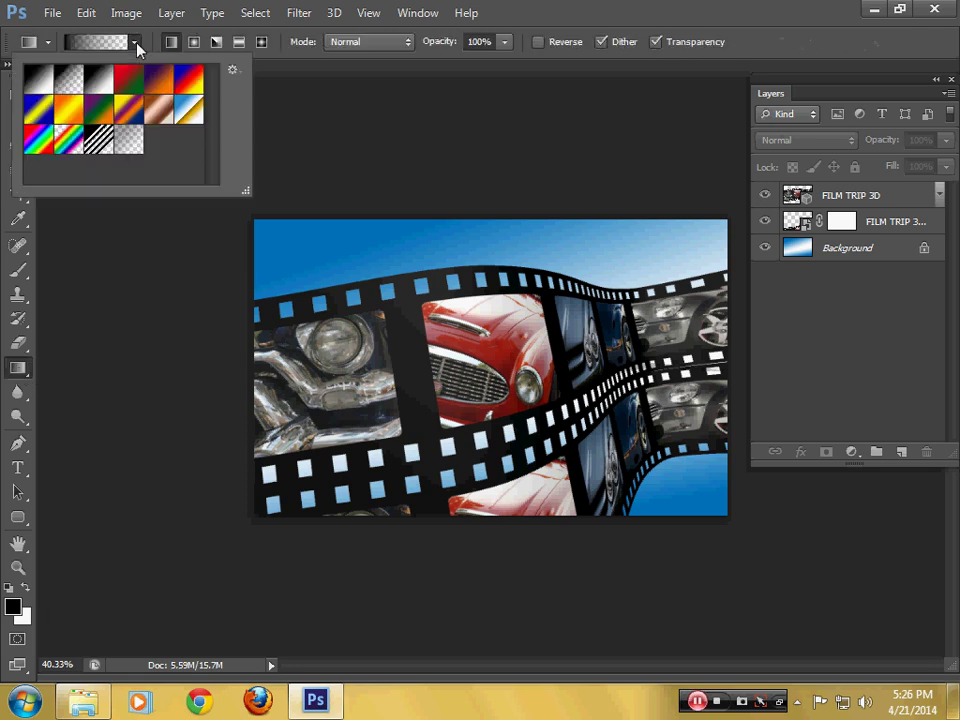
pyautogui.click(36, 81)
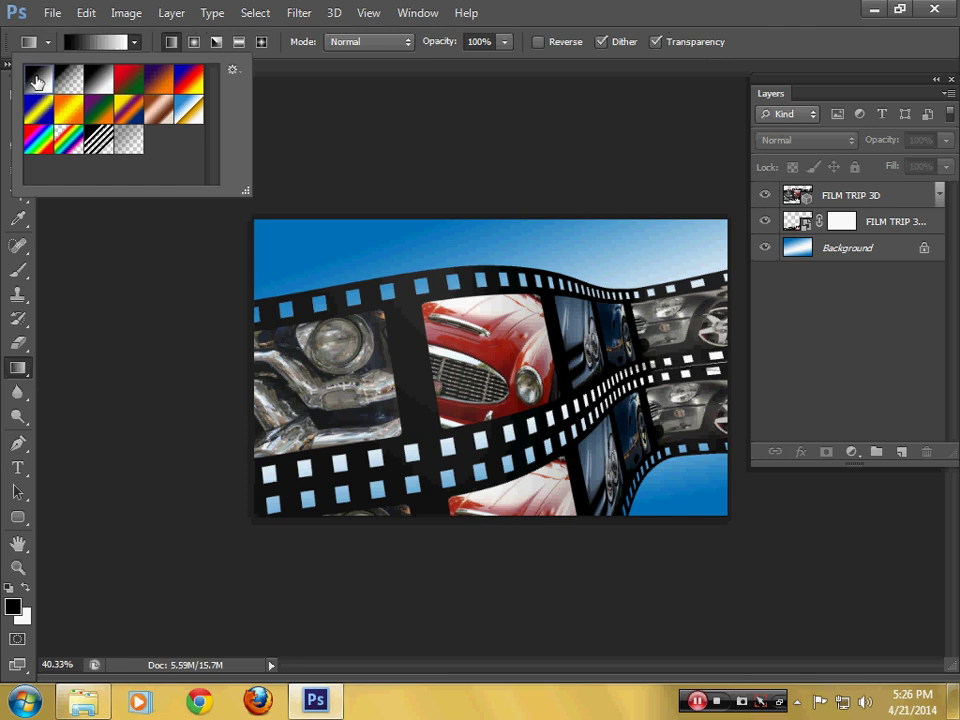
pyautogui.doubleClick(36, 81)
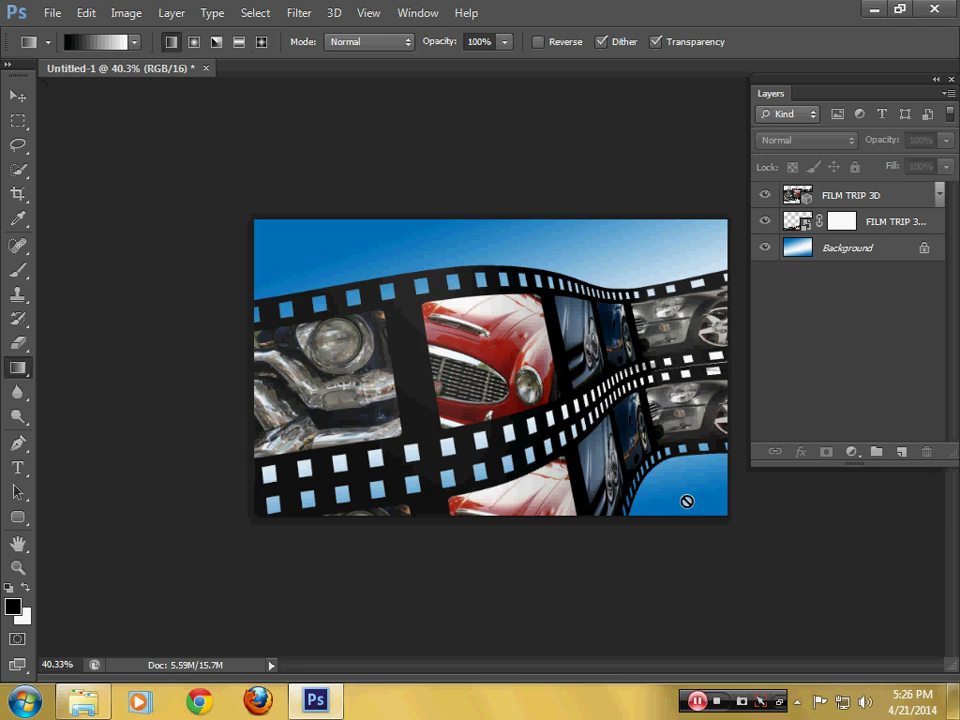
# Draw an upward gradient on the copy's layer mask so the reflection fades into the sky.
pyautogui.click(843, 222)
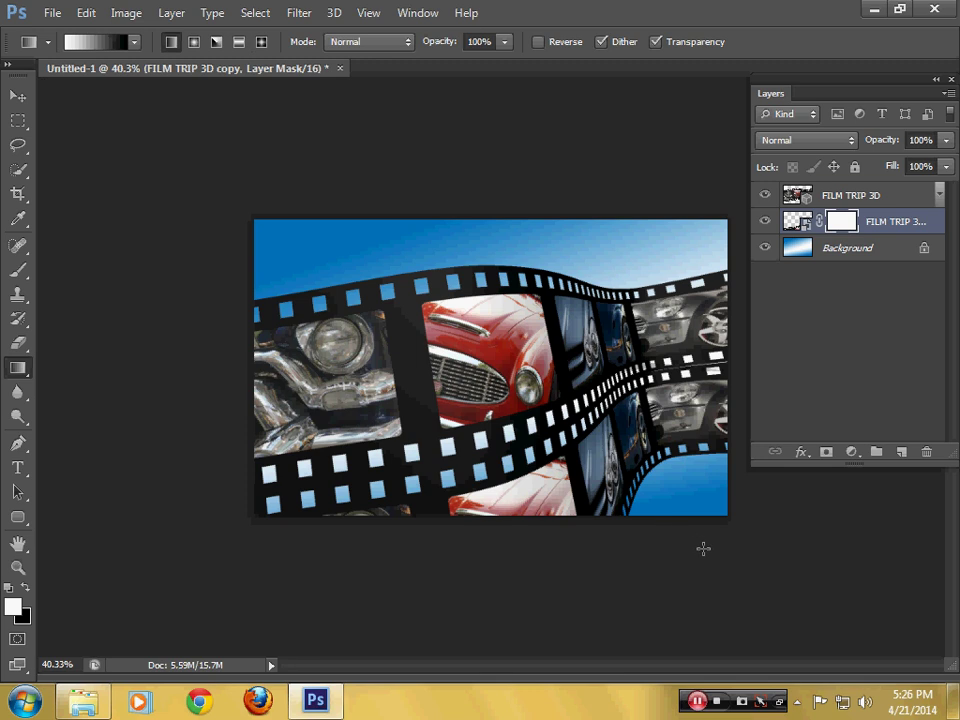
pyautogui.moveTo(703, 548); pyautogui.dragTo(587, 385)
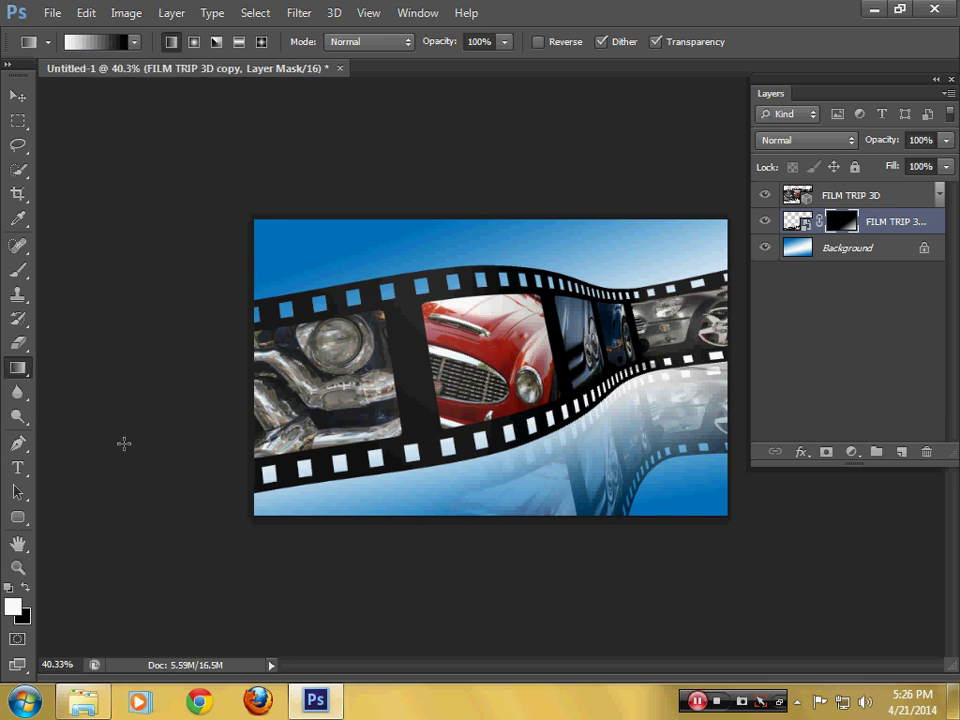
pyautogui.press('x')
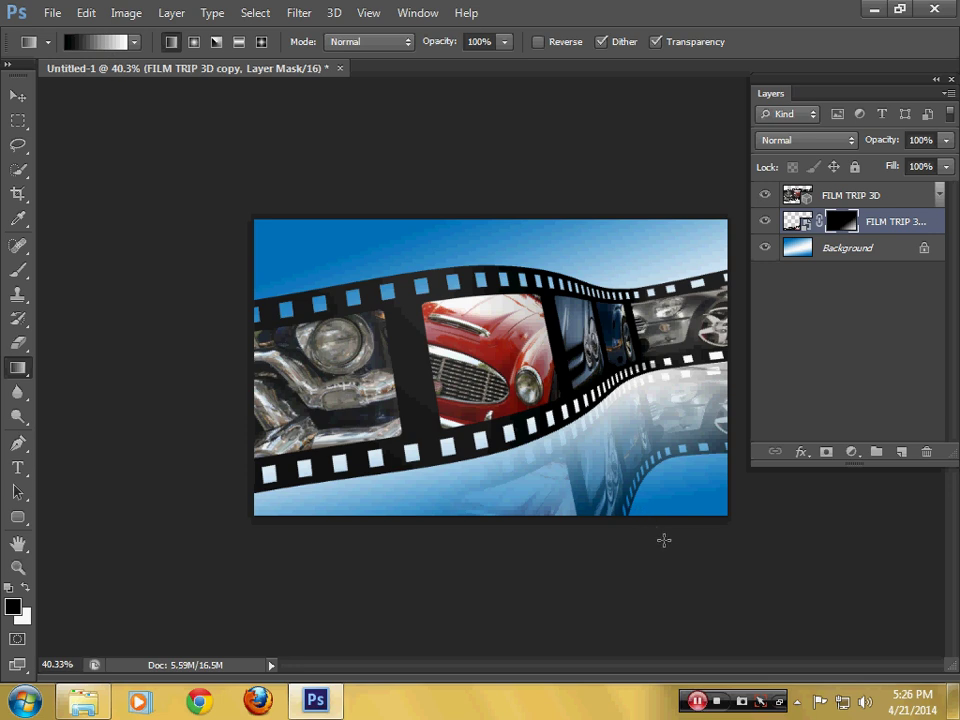
pyautogui.moveTo(665, 544)
pyautogui.mouseDown()
pyautogui.moveTo(627, 457)
pyautogui.moveTo(640, 505)
pyautogui.mouseUp()
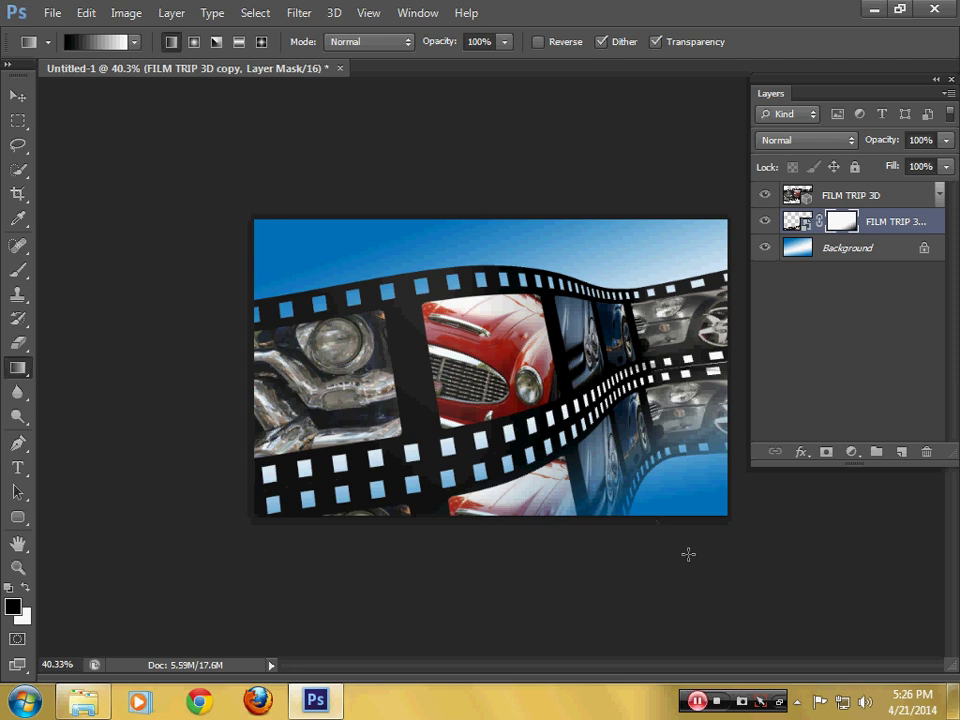
pyautogui.moveTo(687, 553)
pyautogui.mouseDown()
pyautogui.moveTo(624, 407)
pyautogui.moveTo(593, 362)
pyautogui.mouseUp()
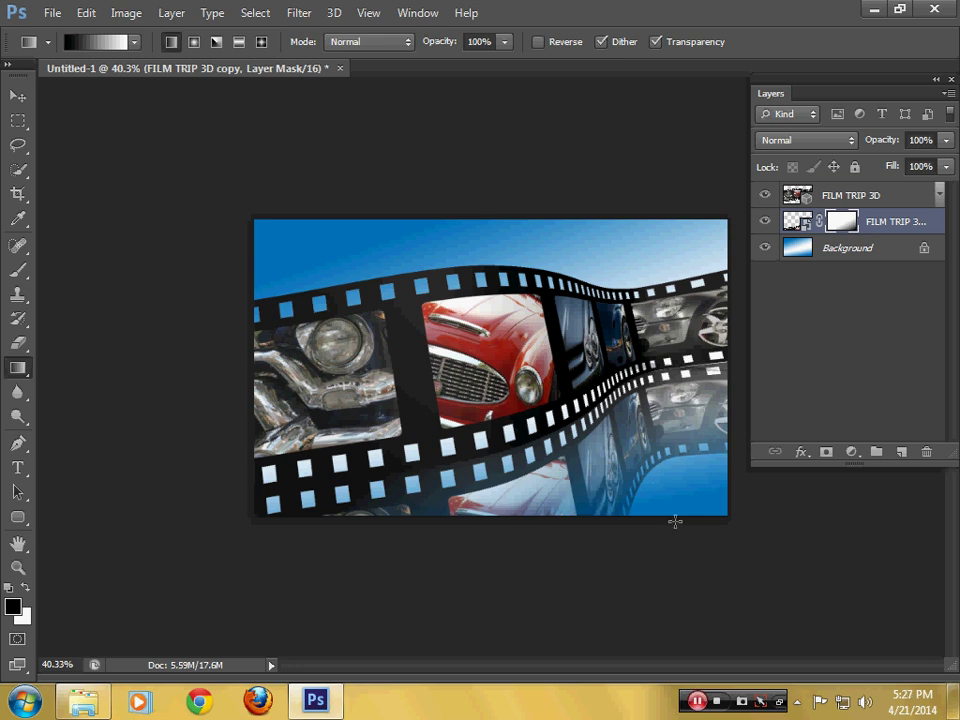
pyautogui.moveTo(675, 525)
pyautogui.mouseDown()
pyautogui.moveTo(616, 421)
pyautogui.moveTo(597, 344)
pyautogui.mouseUp()
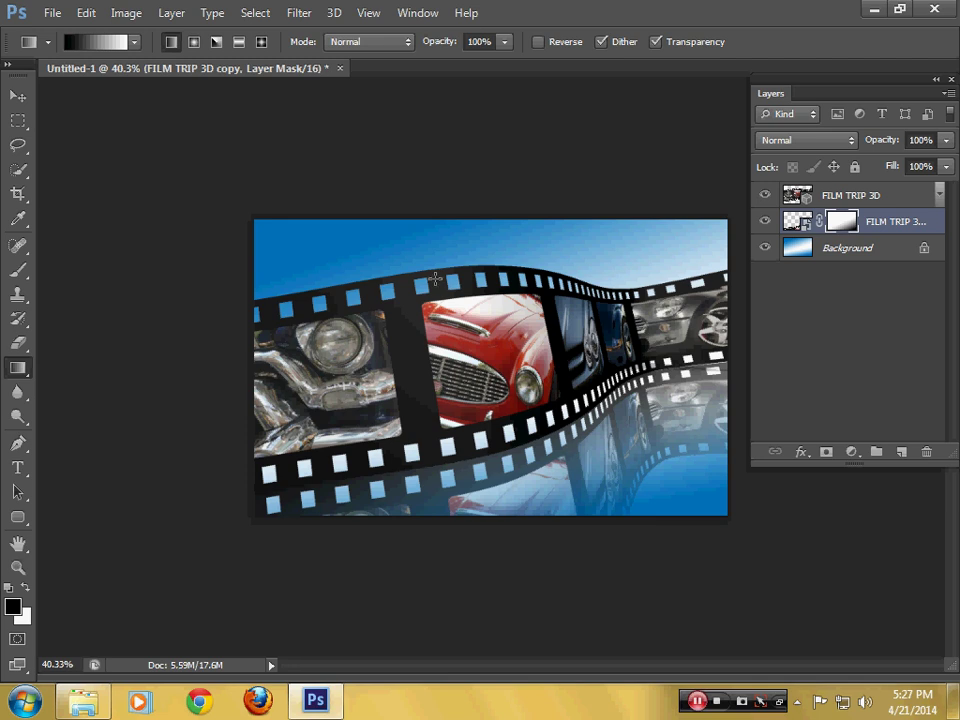
pyautogui.click(886, 199)
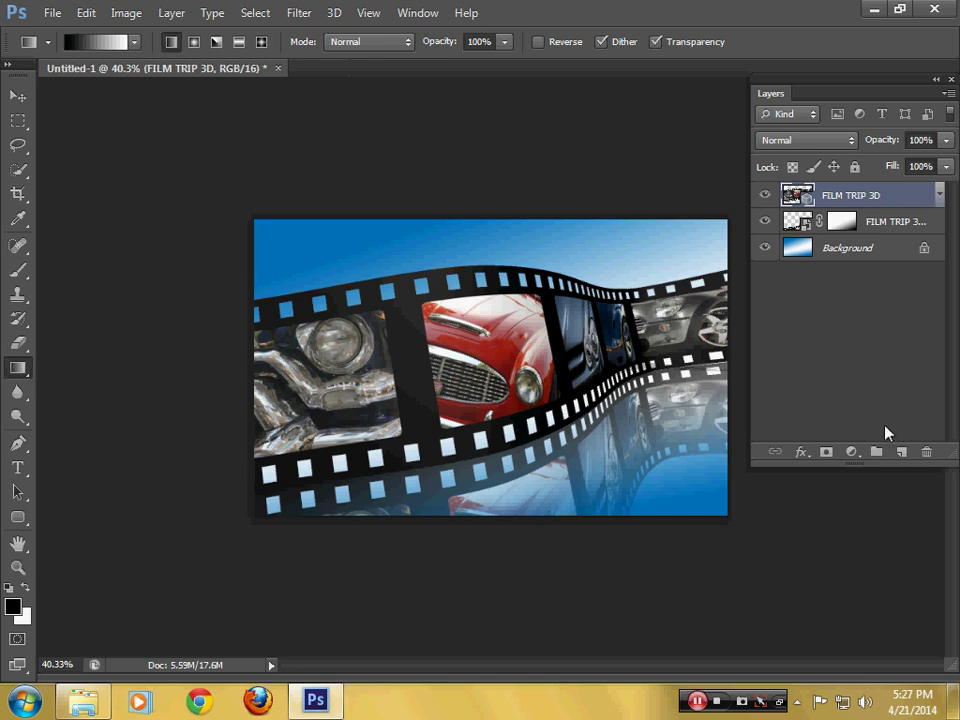
# Add a new empty Layer 1 above FILM TRIP 3D.
pyautogui.click(902, 453)
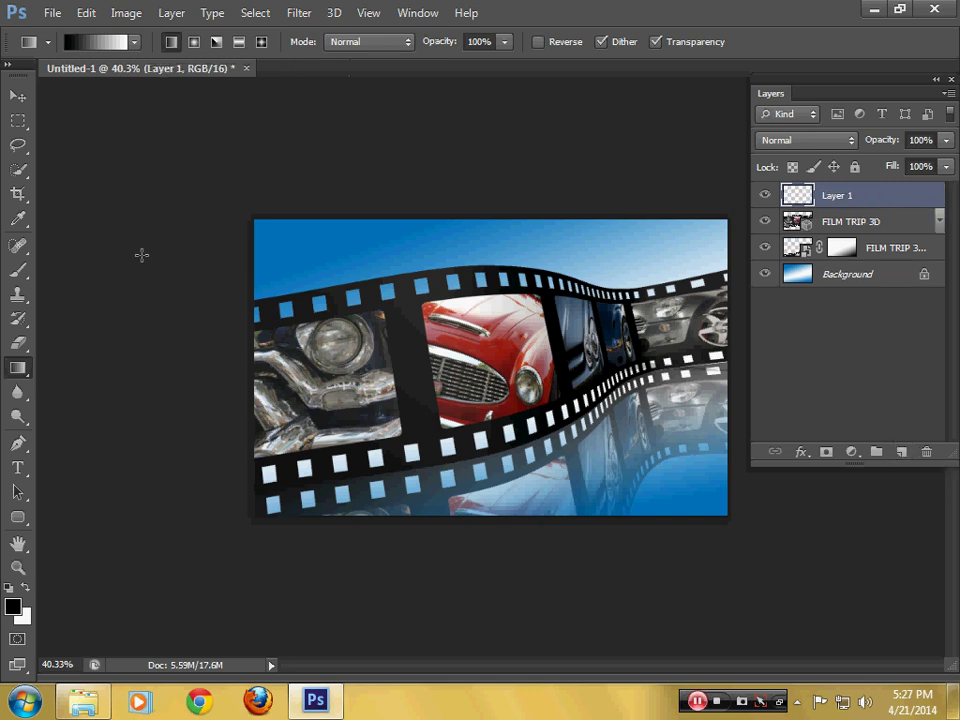
pyautogui.click(24, 148)
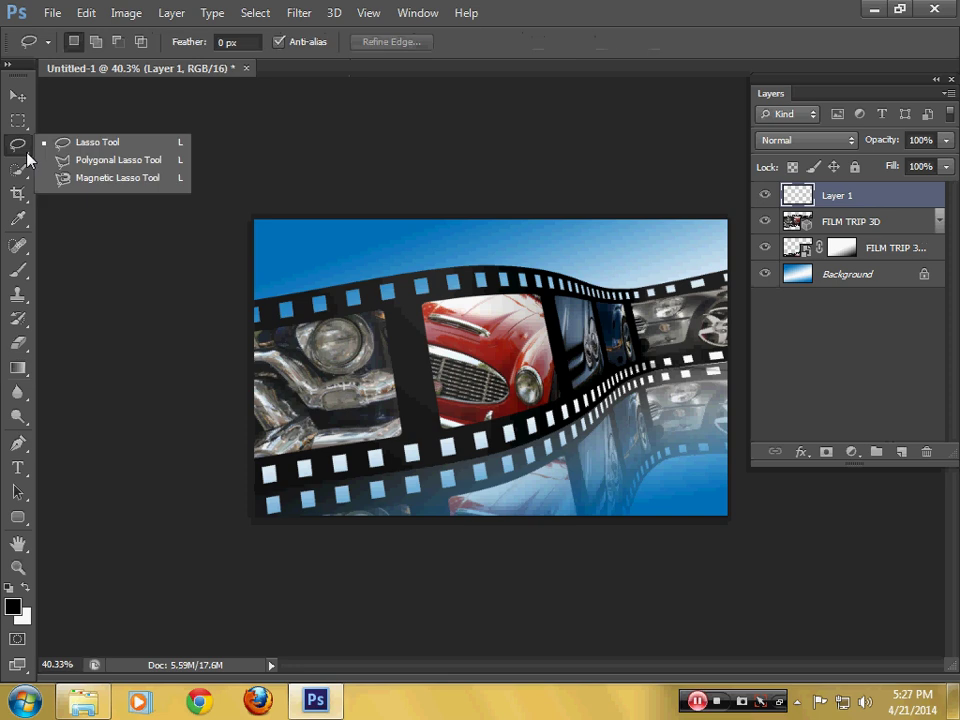
pyautogui.click(68, 163)
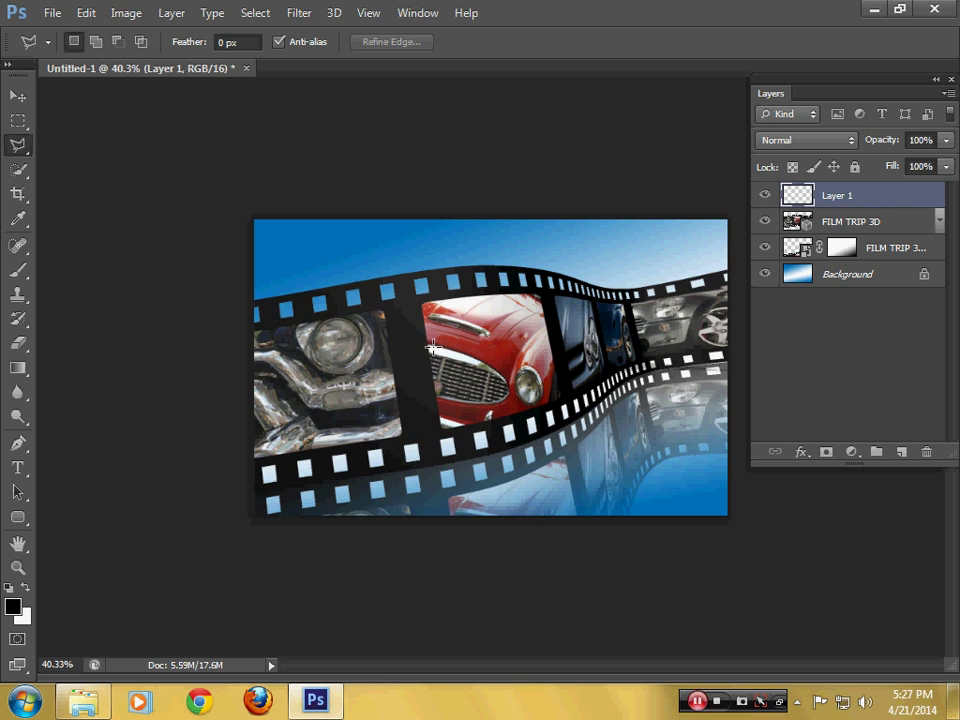
# Outline a slanted narrow band over the red car frame, from sky to bottom edge, with the Polygonal Lasso.
pyautogui.scroll(4, 432, 347)
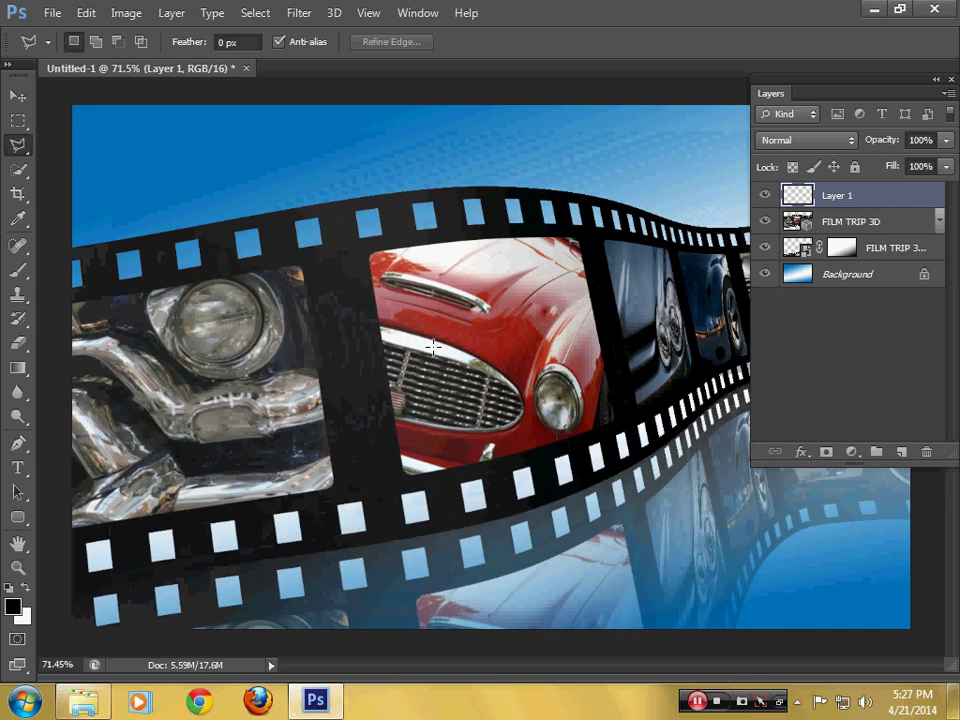
pyautogui.click(385, 153)
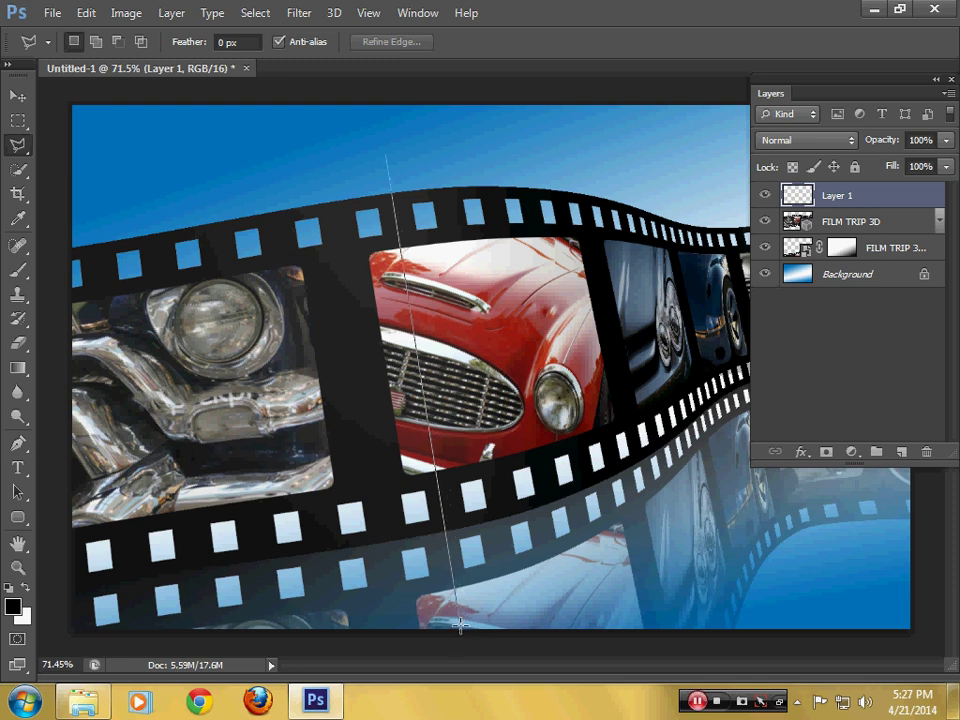
pyautogui.click(459, 623)
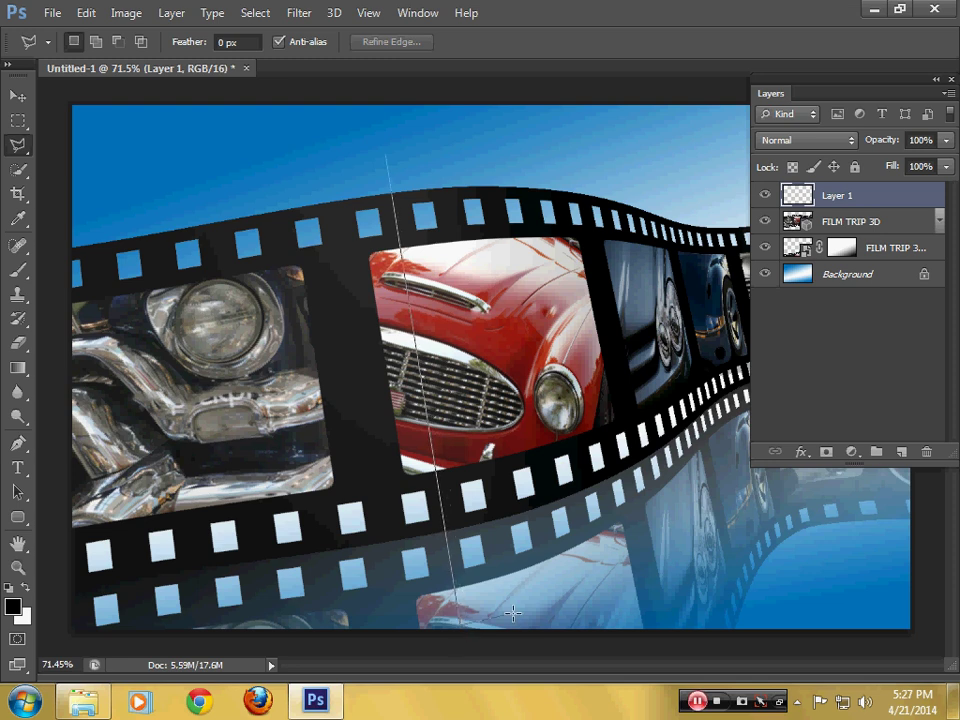
pyautogui.click(563, 600)
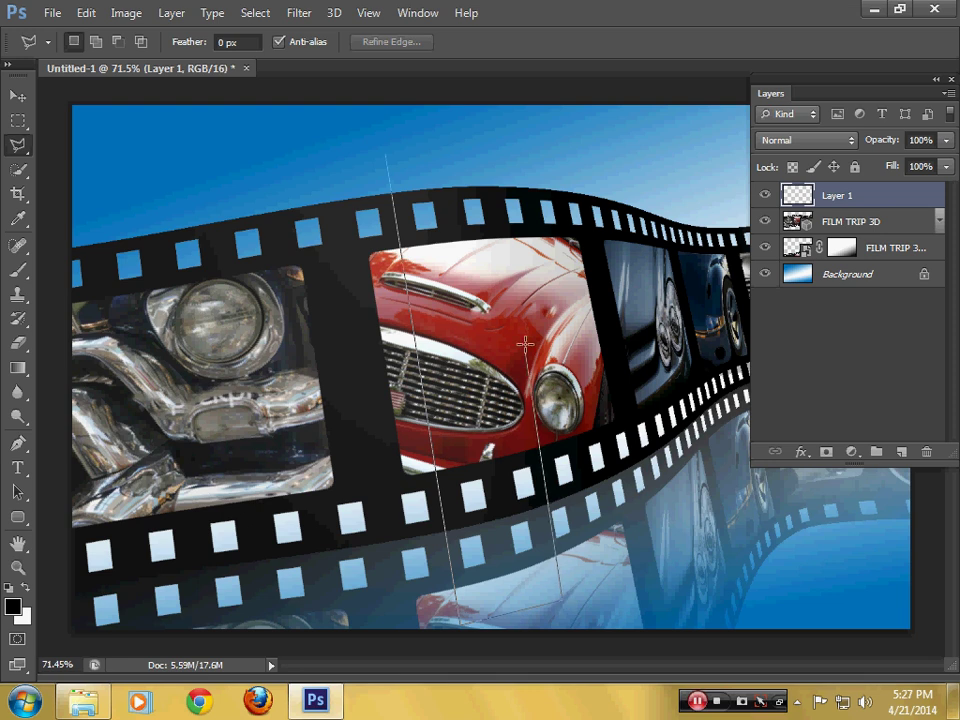
pyautogui.click(484, 139)
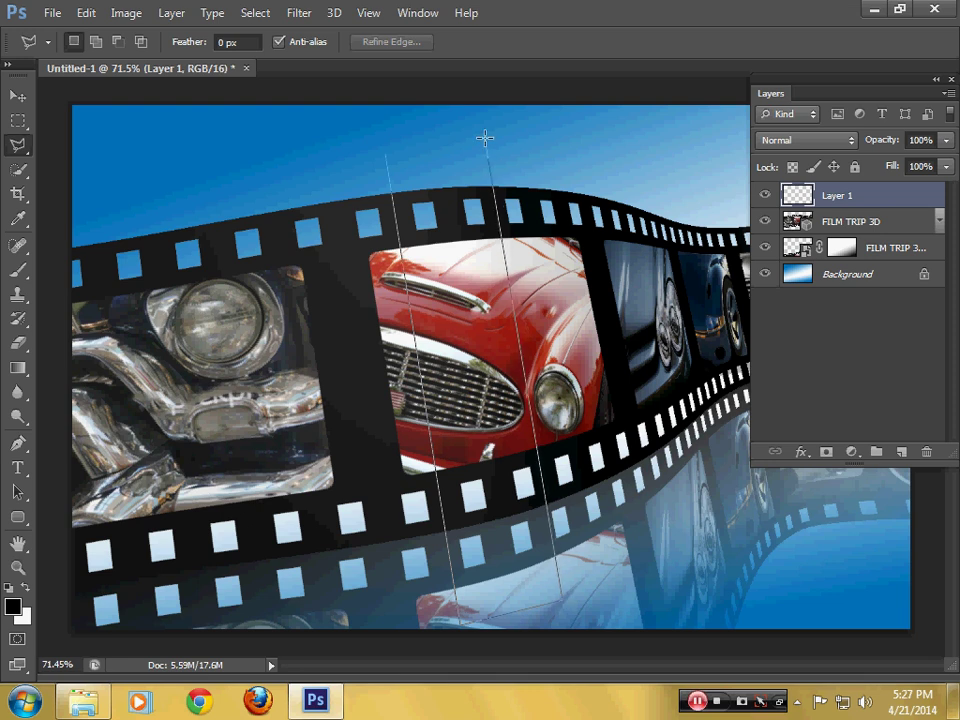
pyautogui.click(384, 150)
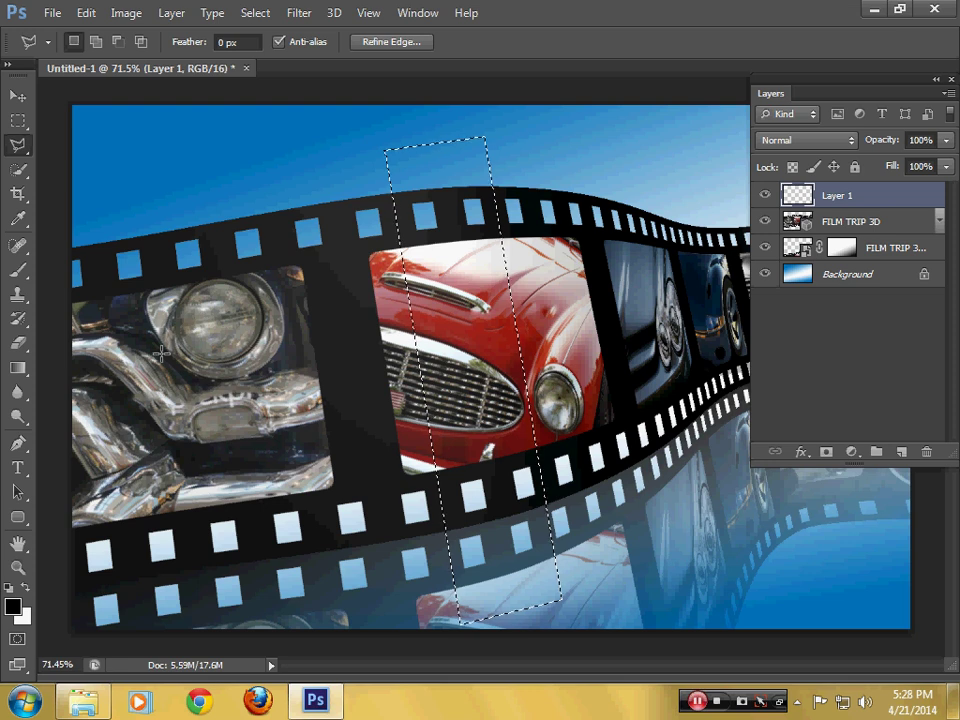
# Make white the foreground colour and select the Foreground to Transparent gradient preset.
pyautogui.click(24, 592)
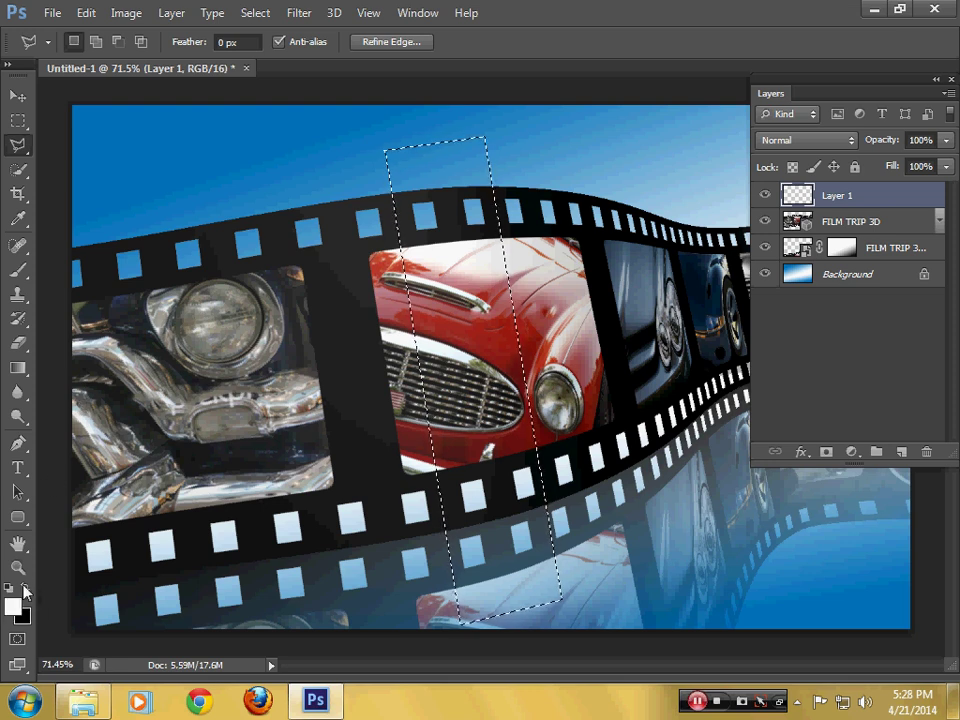
pyautogui.click(18, 368)
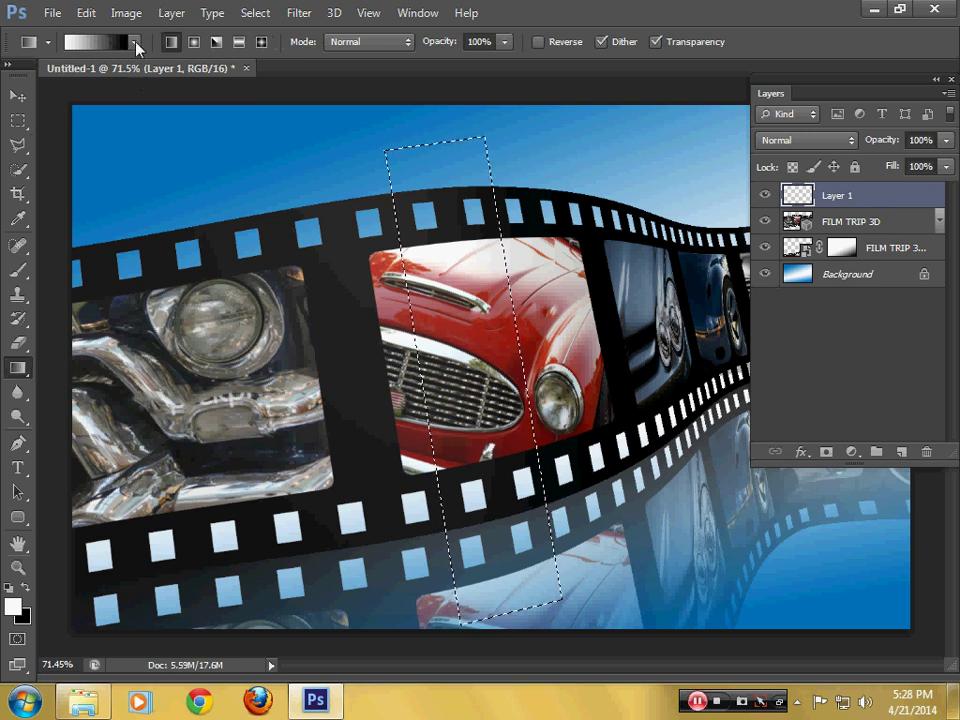
pyautogui.click(137, 45)
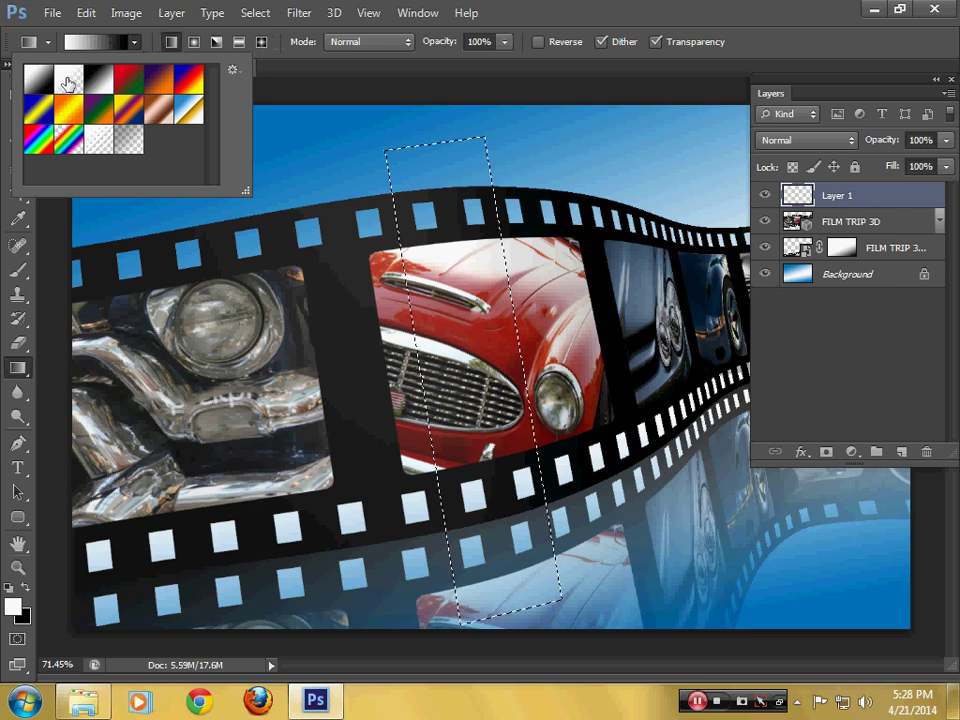
pyautogui.click(67, 84)
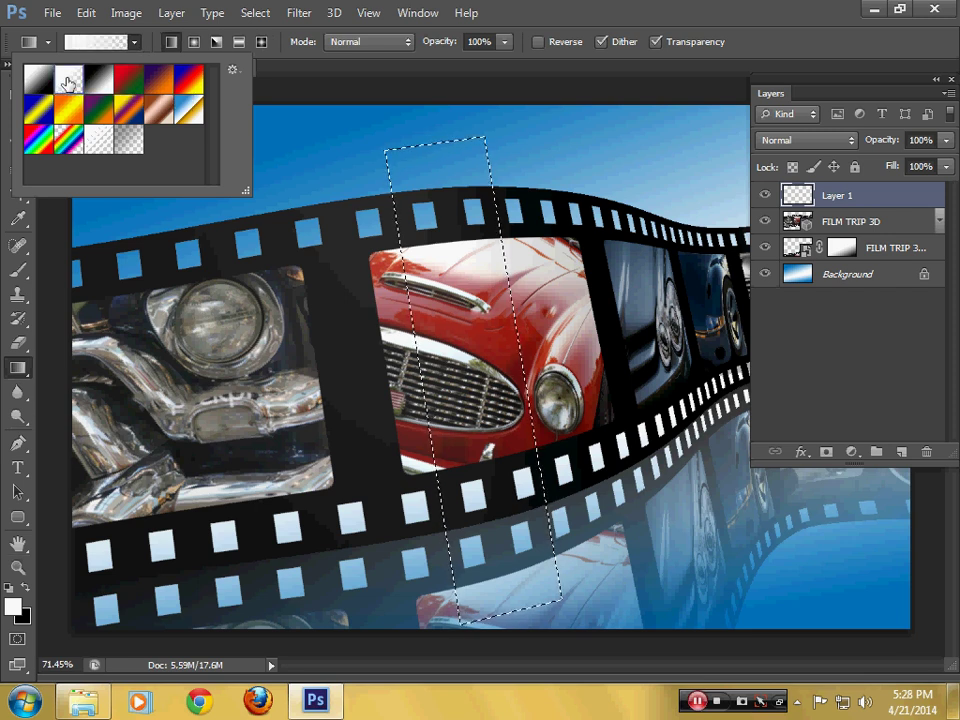
pyautogui.press('Return')
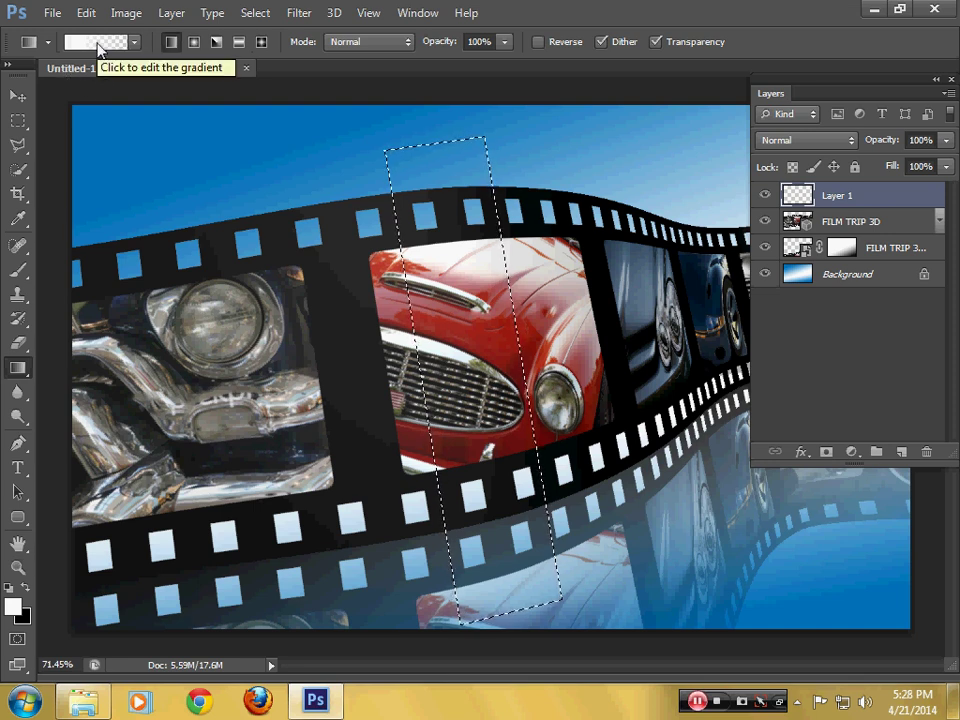
# In the Gradient Editor, move the start stops to the middle and the end stops to 75%.
pyautogui.click(99, 43)
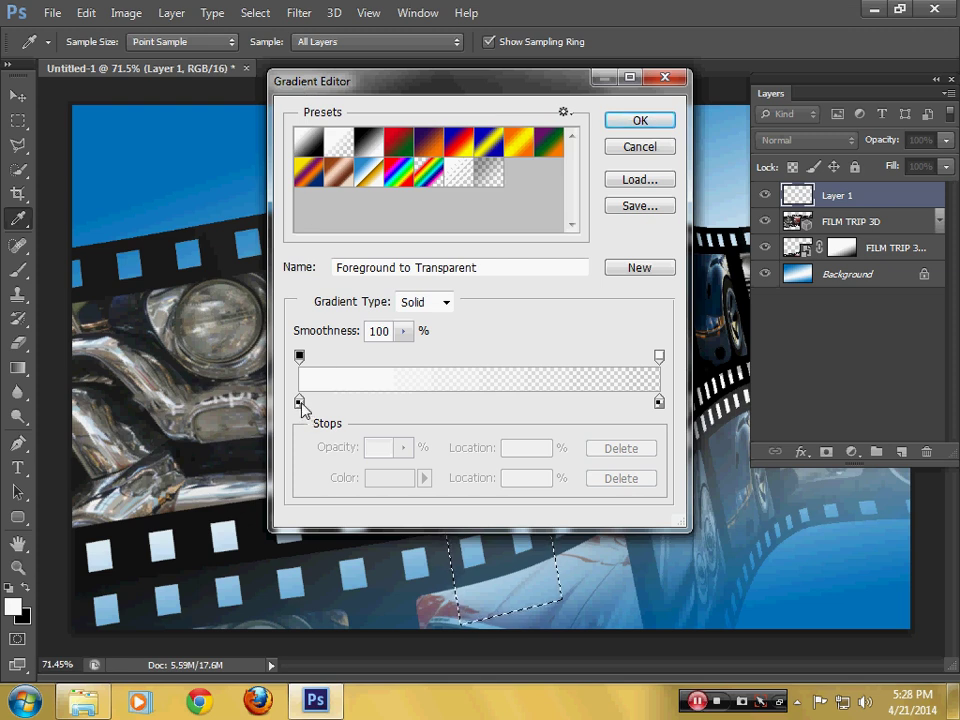
pyautogui.moveTo(300, 402); pyautogui.dragTo(479, 404)
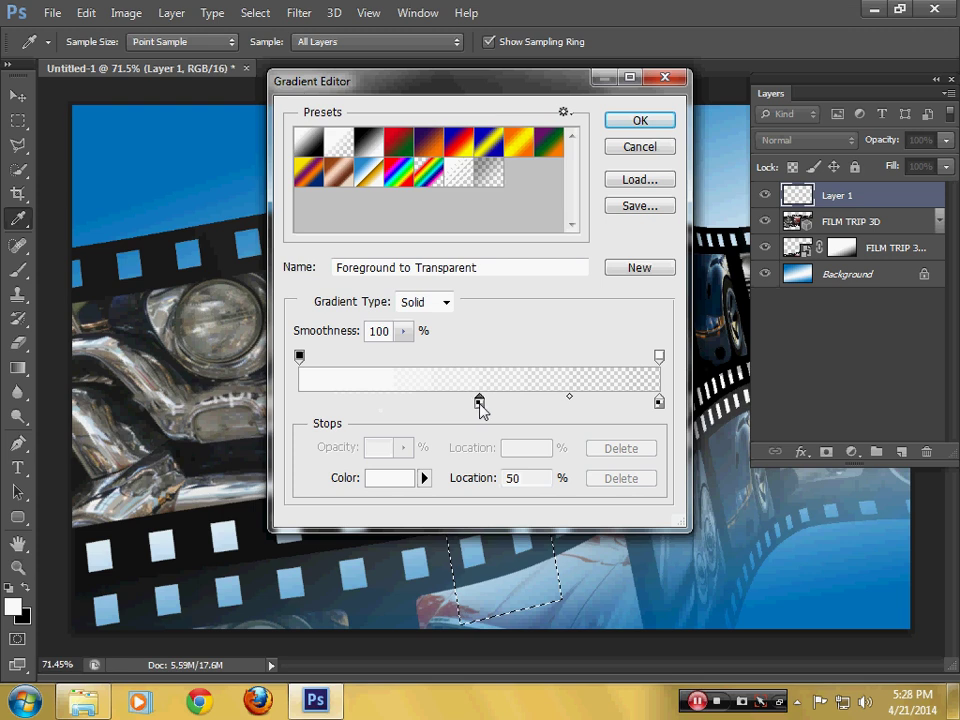
pyautogui.moveTo(303, 362); pyautogui.dragTo(480, 366)
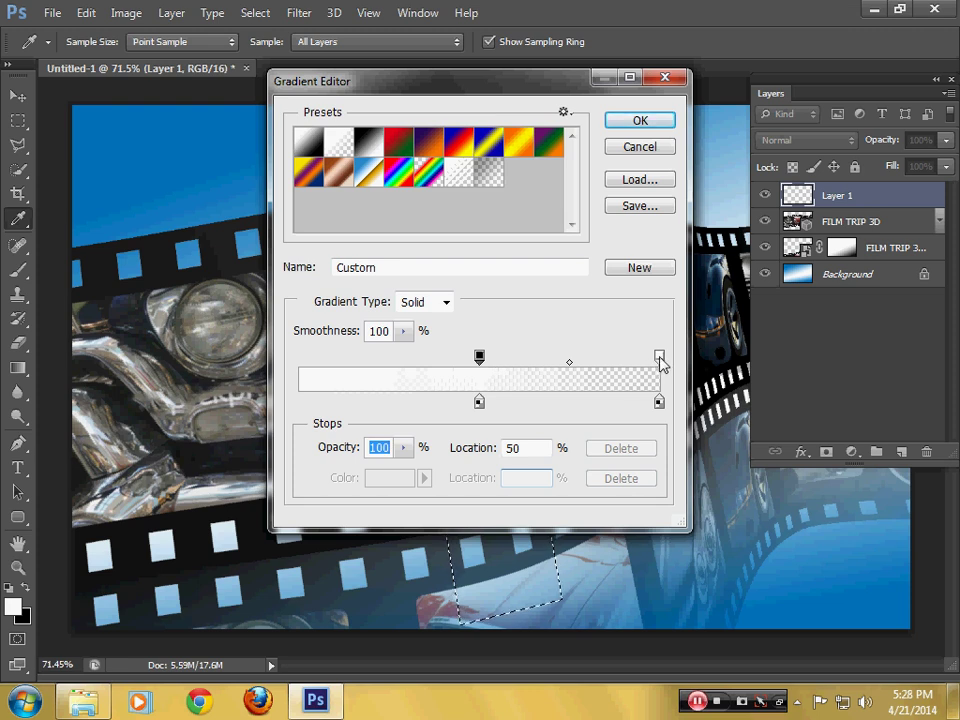
pyautogui.moveTo(660, 364); pyautogui.dragTo(570, 364)
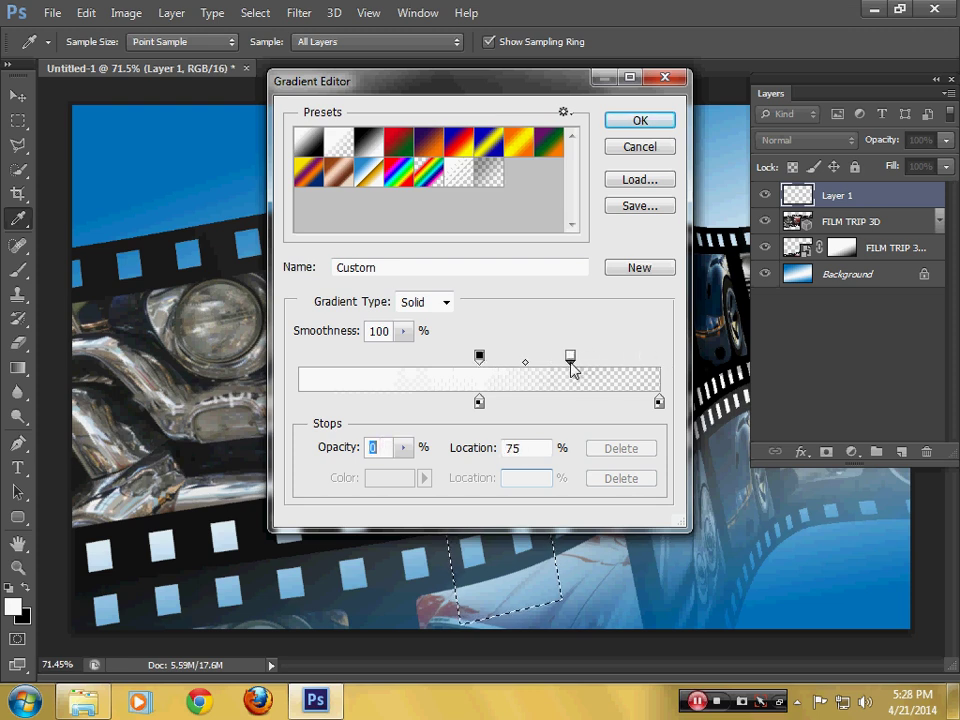
pyautogui.moveTo(659, 403)
pyautogui.mouseDown()
pyautogui.moveTo(572, 404)
pyautogui.moveTo(568, 420)
pyautogui.mouseUp()
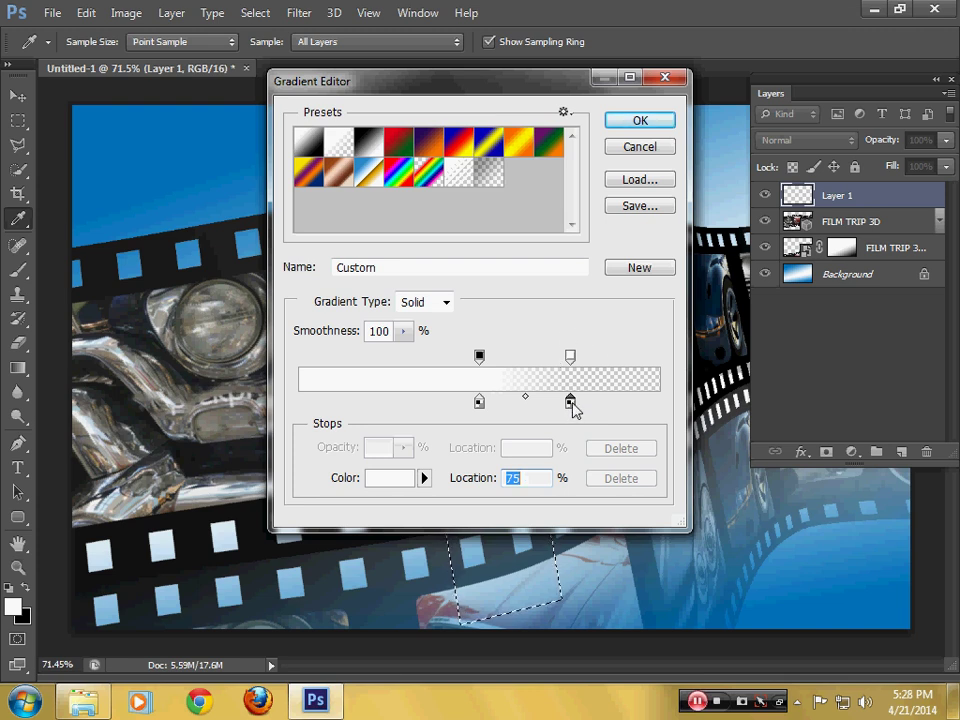
# Duplicate the colour and transparent opacity stops at 25%, giving a transparent–white–transparent gradient.
pyautogui.press('alt')
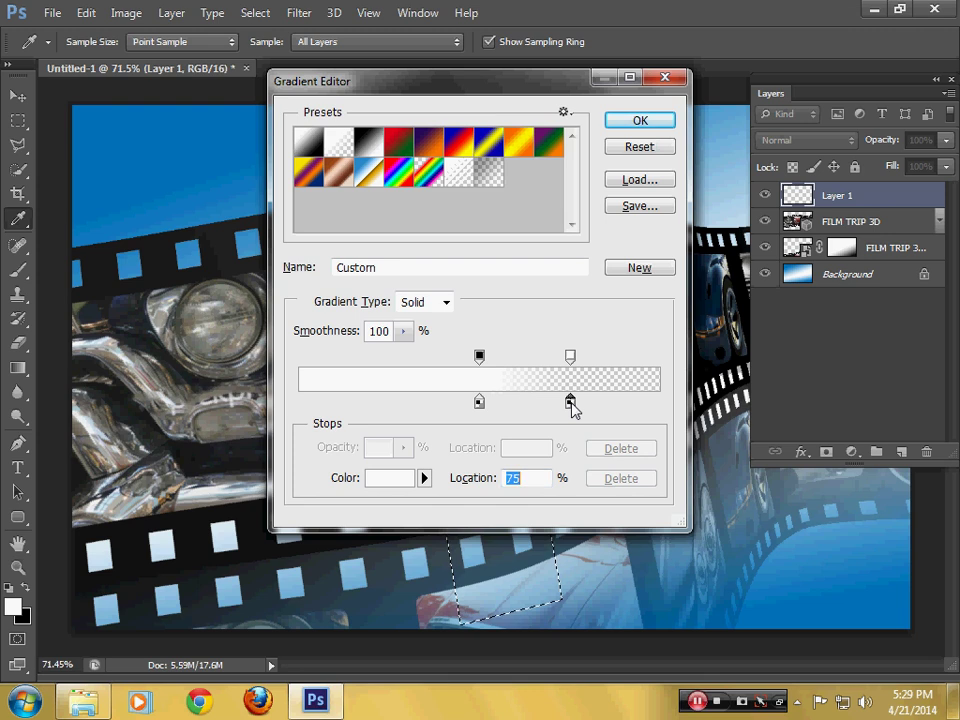
pyautogui.moveTo(570, 403); pyautogui.dragTo(390, 405)
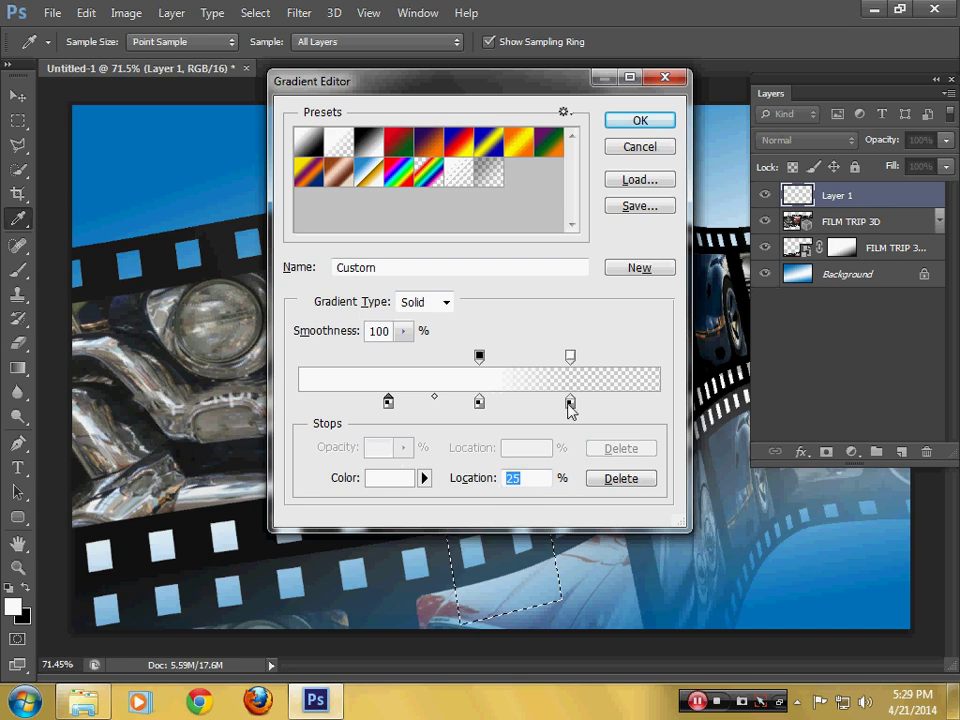
pyautogui.click(570, 357)
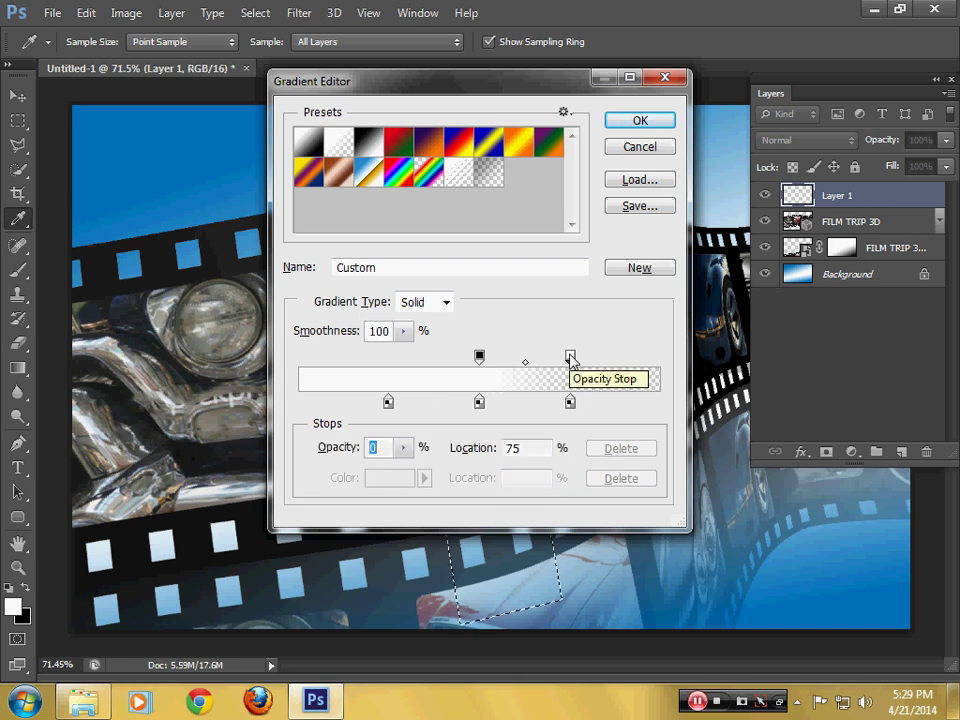
pyautogui.press('alt')
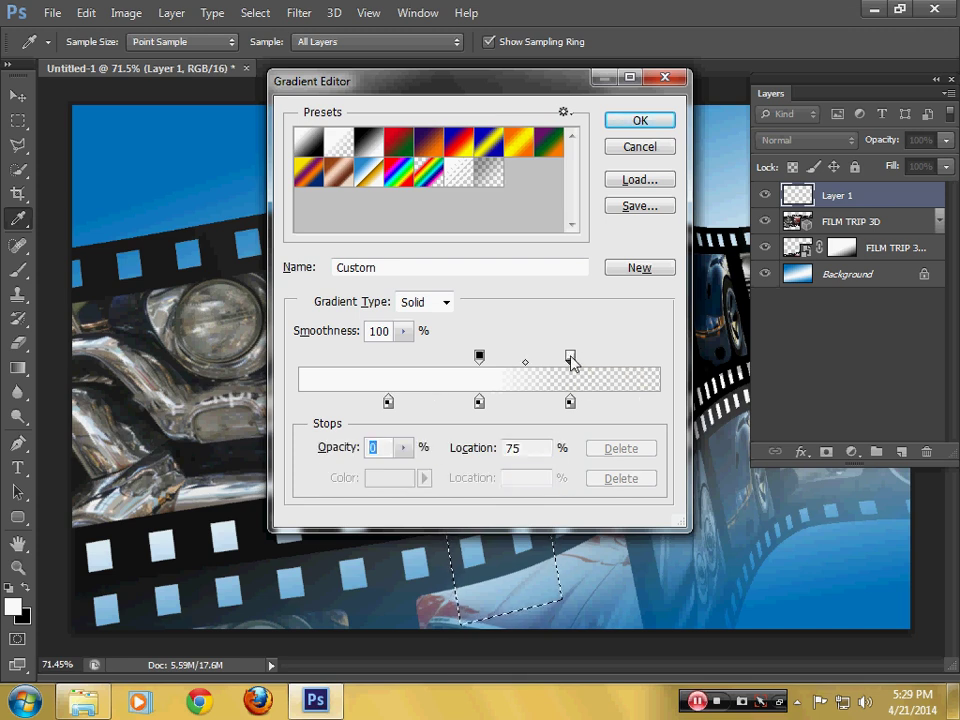
pyautogui.moveTo(570, 357); pyautogui.dragTo(388, 357)
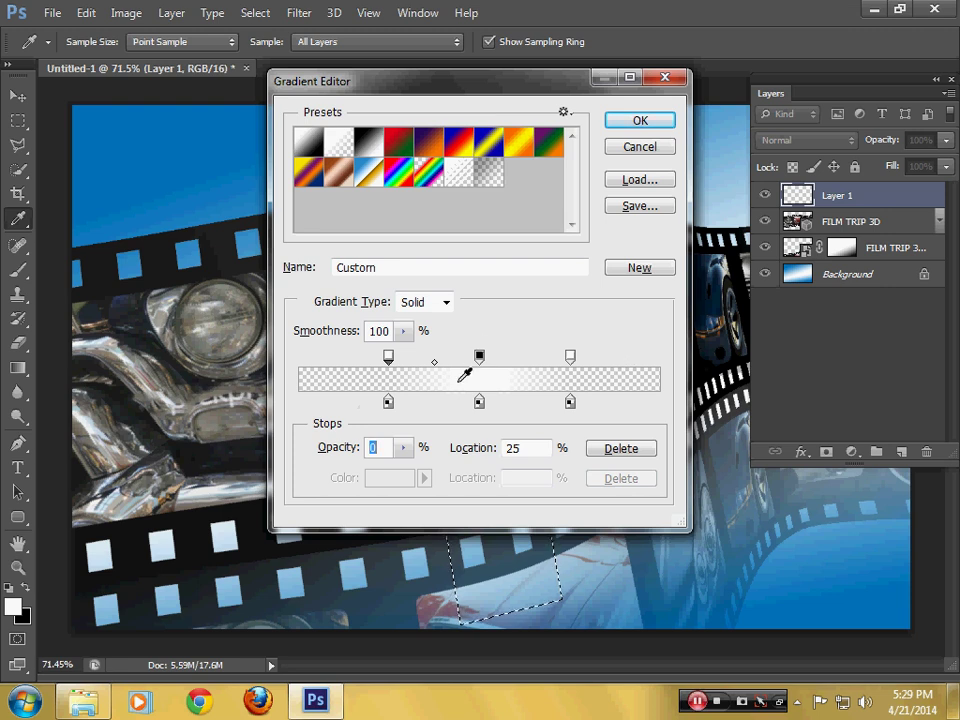
pyautogui.click(643, 121)
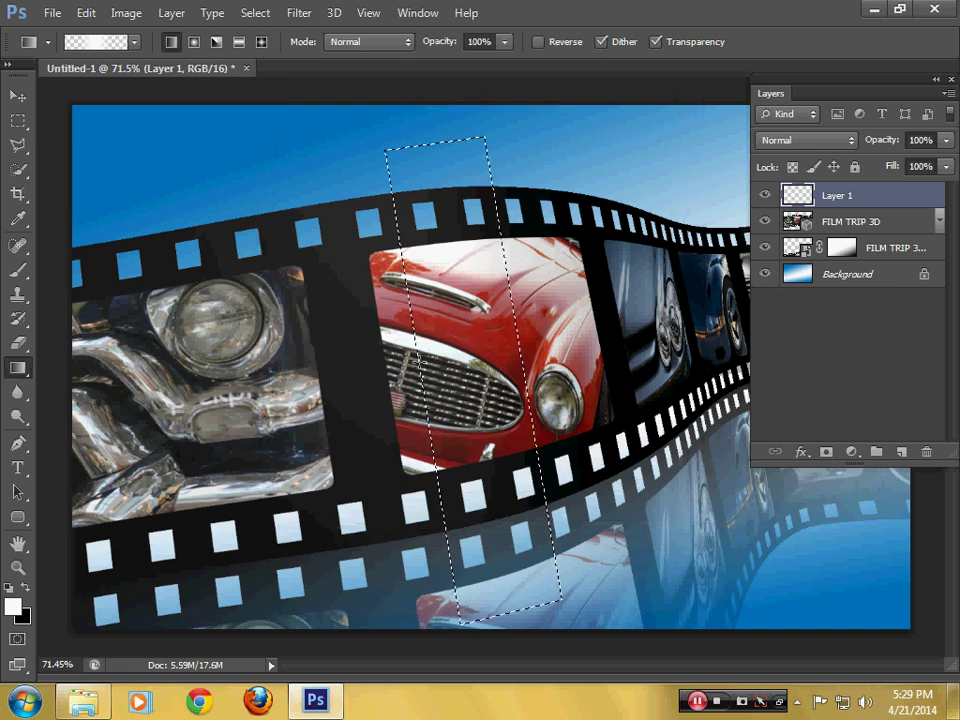
# Drag the white gradient across the band selection on Layer 1, then deselect.
pyautogui.moveTo(418, 362); pyautogui.dragTo(520, 345)
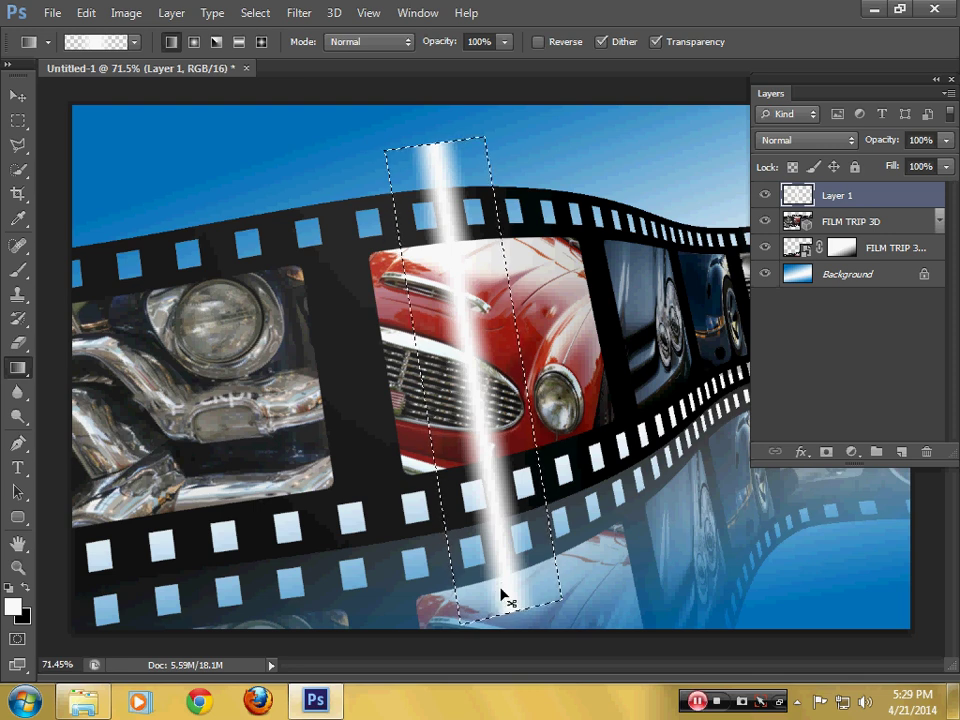
pyautogui.hotkey('ctrl', 'd')
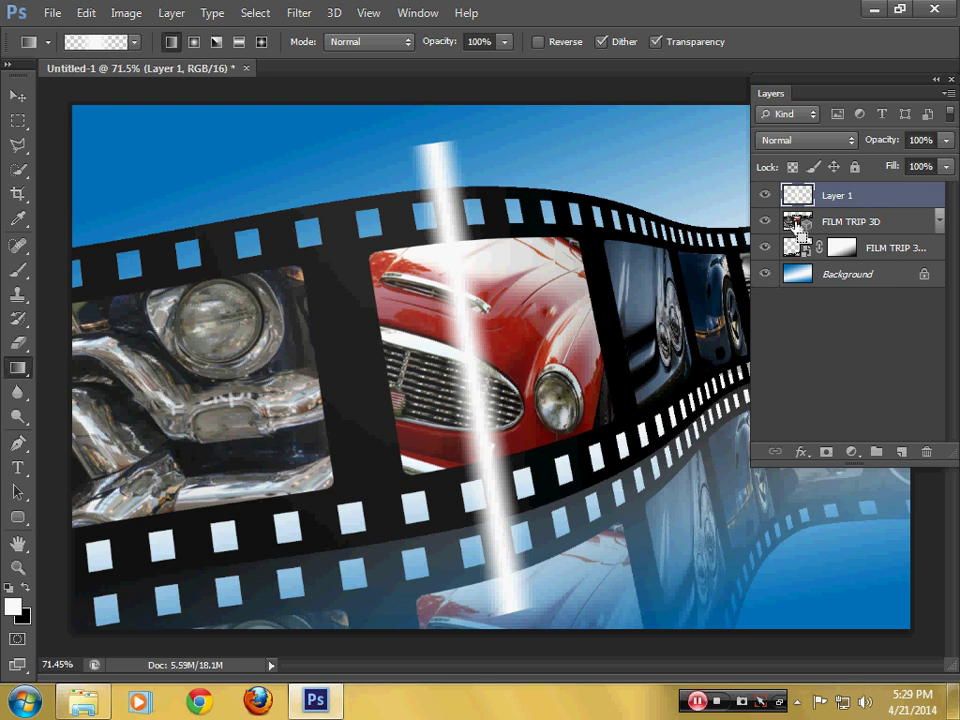
# Load the FILM TRIP 3D outline, invert it, clear the streak outside the strip, and deselect.
pyautogui.keyDown('ctrl'); pyautogui.click(798, 222); pyautogui.keyUp('ctrl')
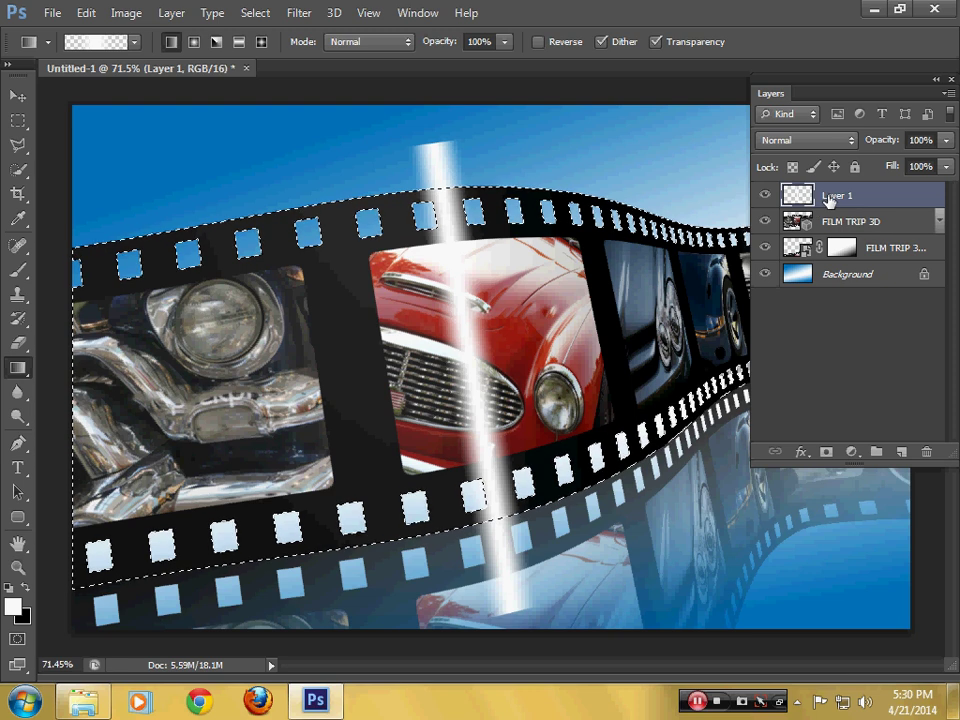
pyautogui.click(256, 14)
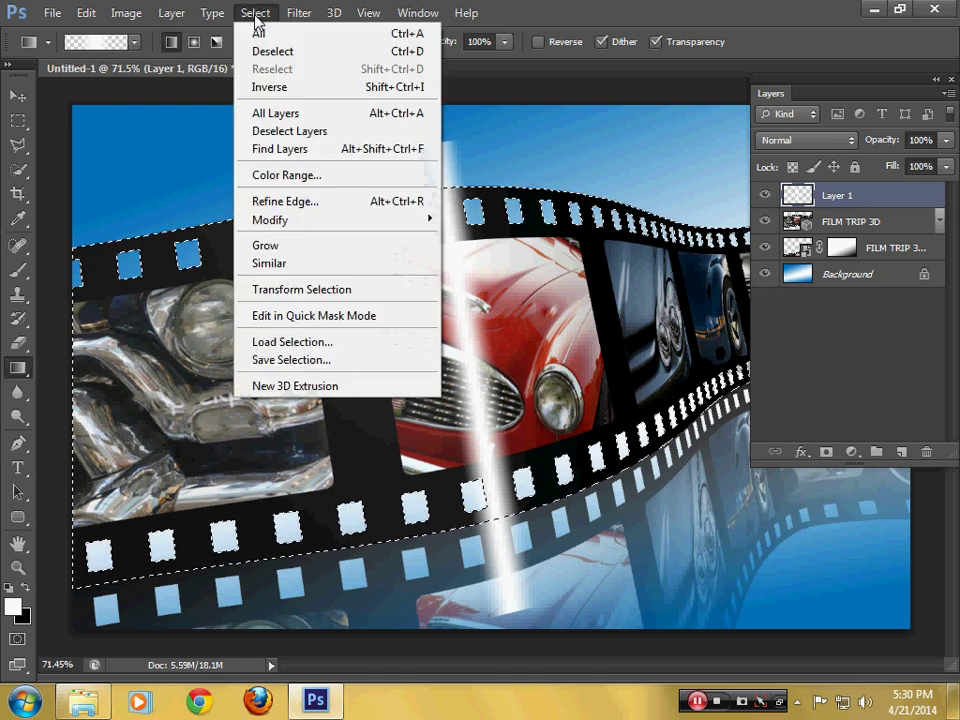
pyautogui.click(256, 88)
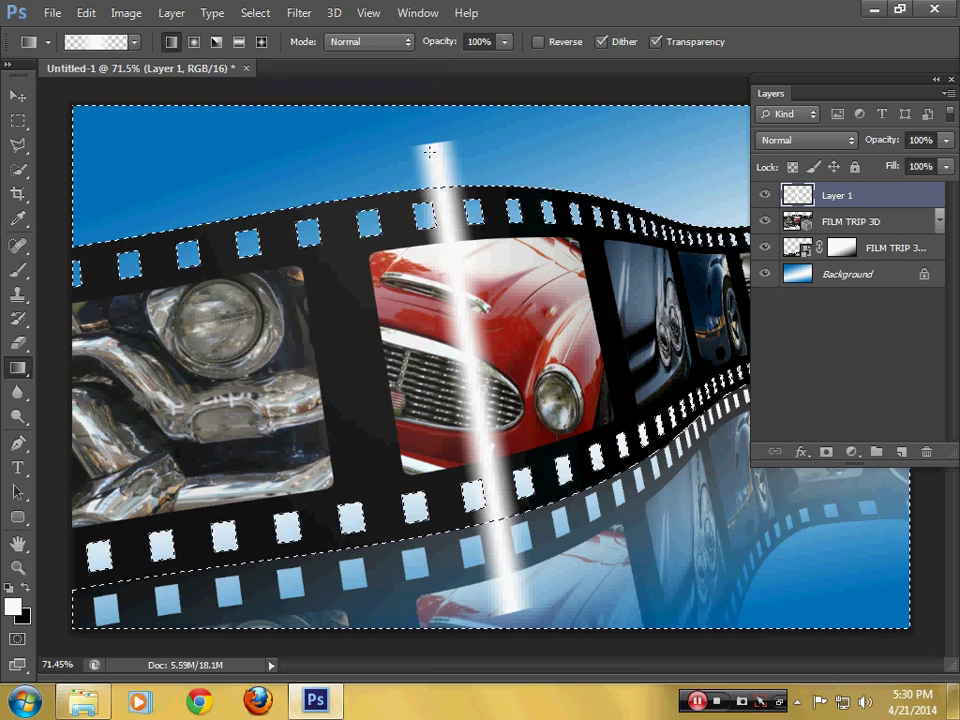
pyautogui.click(86, 13)
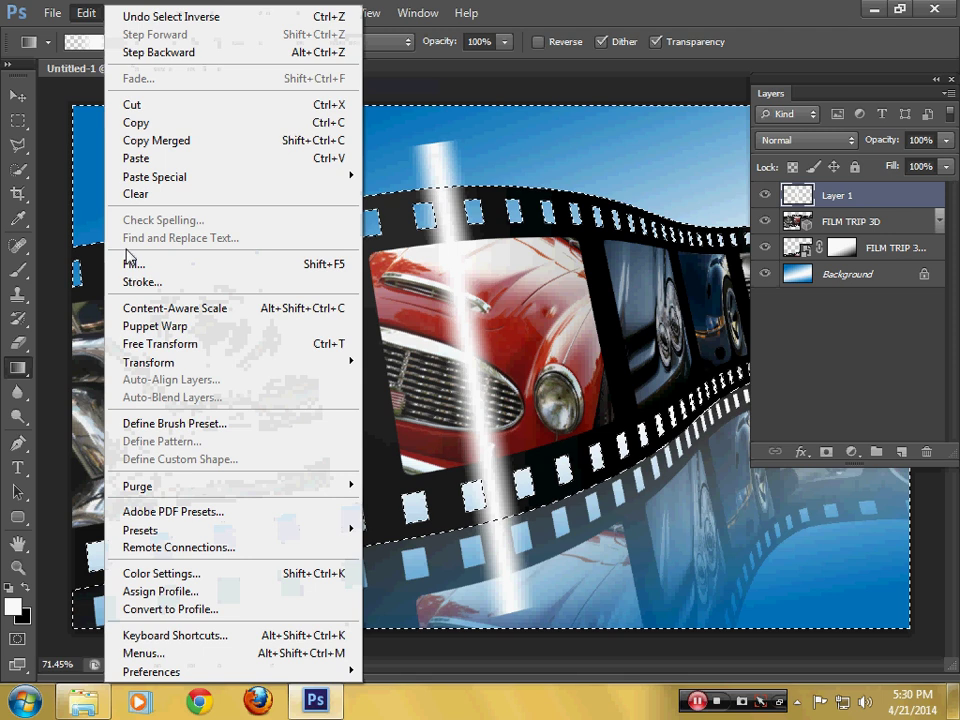
pyautogui.click(140, 194)
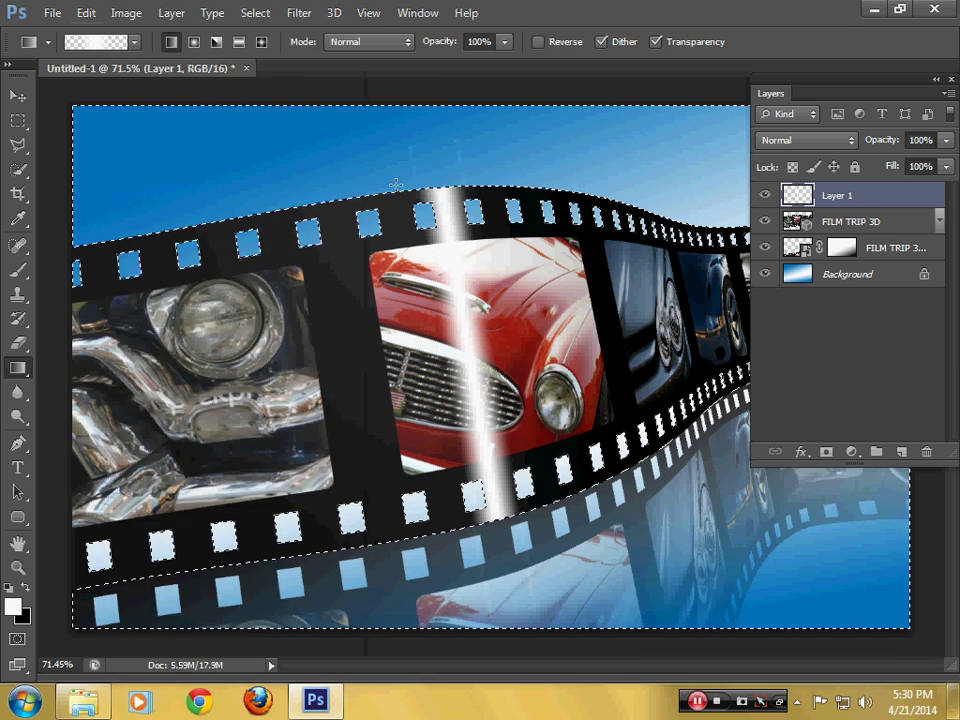
pyautogui.hotkey('ctrl', 'd')
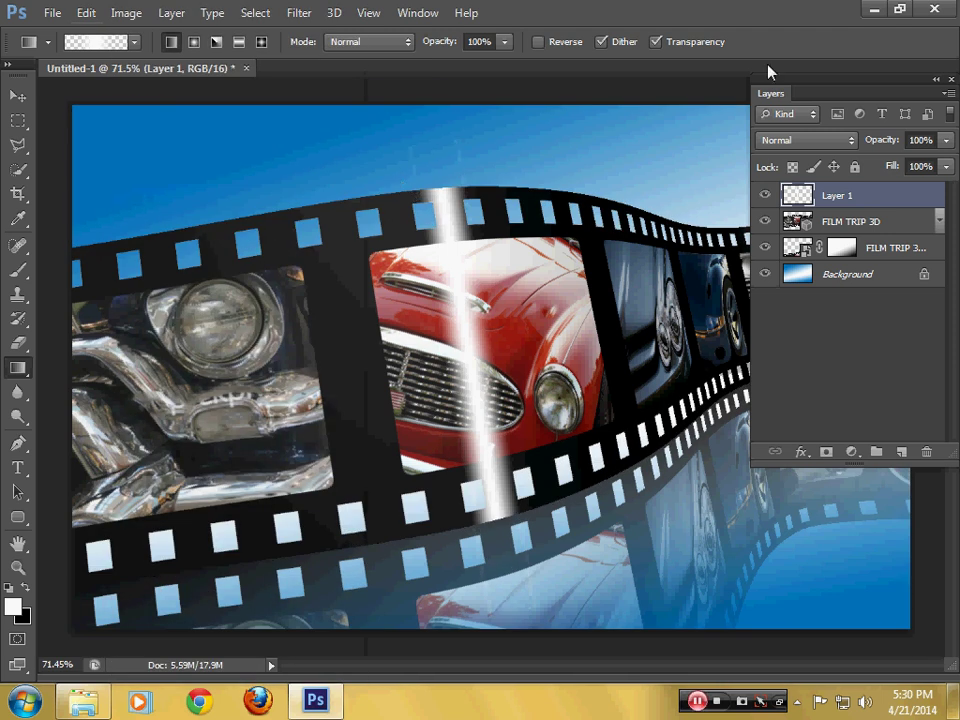
# Lower Layer 1's opacity to 54% to soften the white light streak.
pyautogui.click(946, 140)
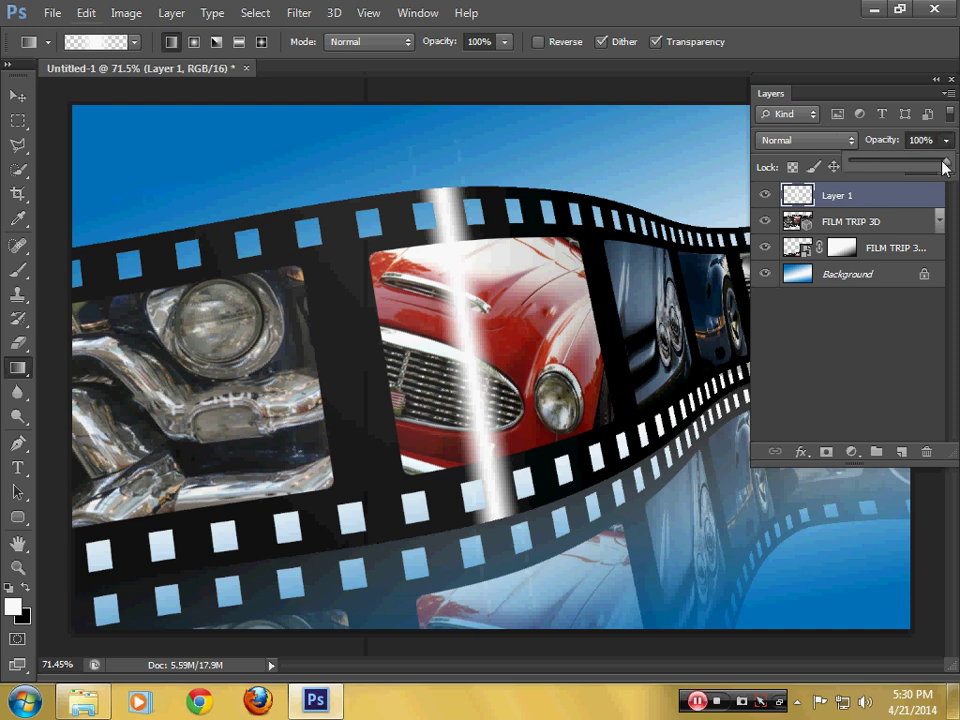
pyautogui.moveTo(944, 161); pyautogui.dragTo(924, 170)
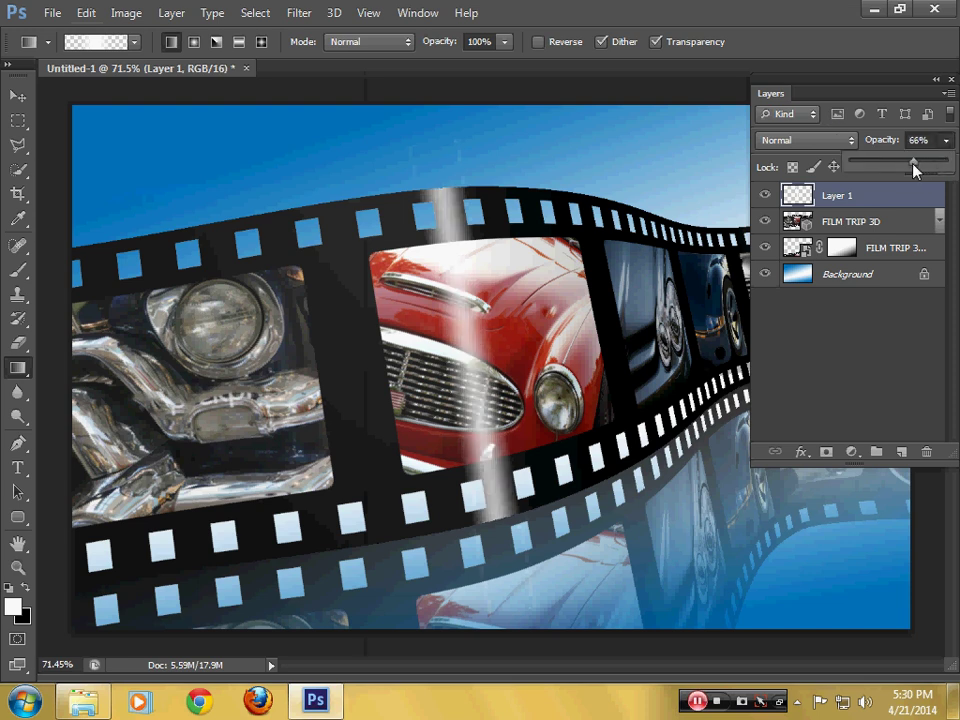
pyautogui.moveTo(914, 170); pyautogui.dragTo(905, 173)
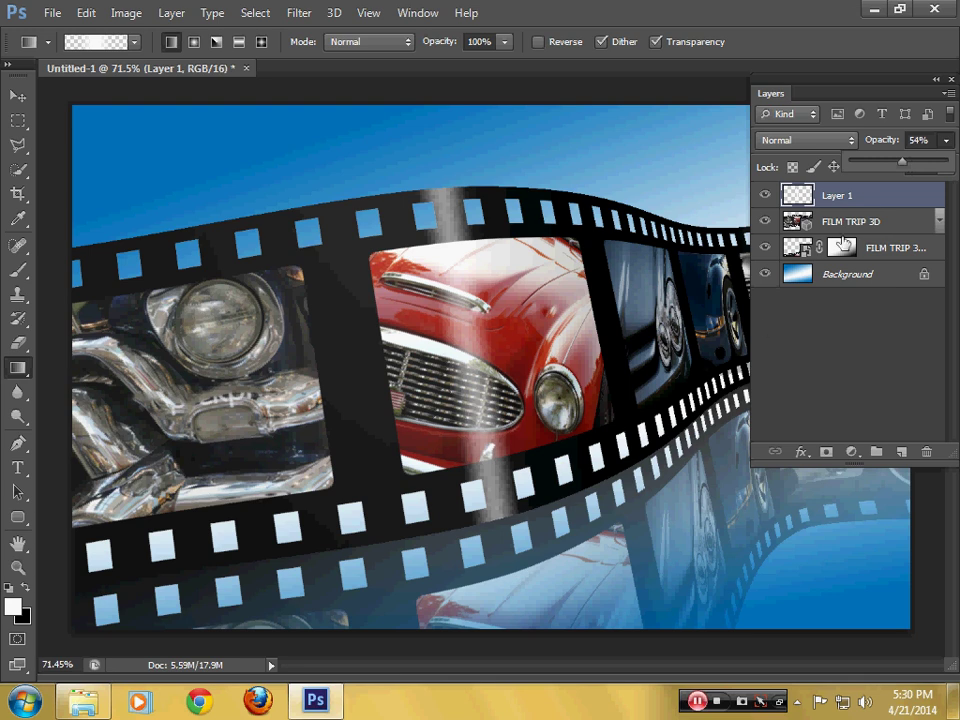
pyautogui.click(864, 197)
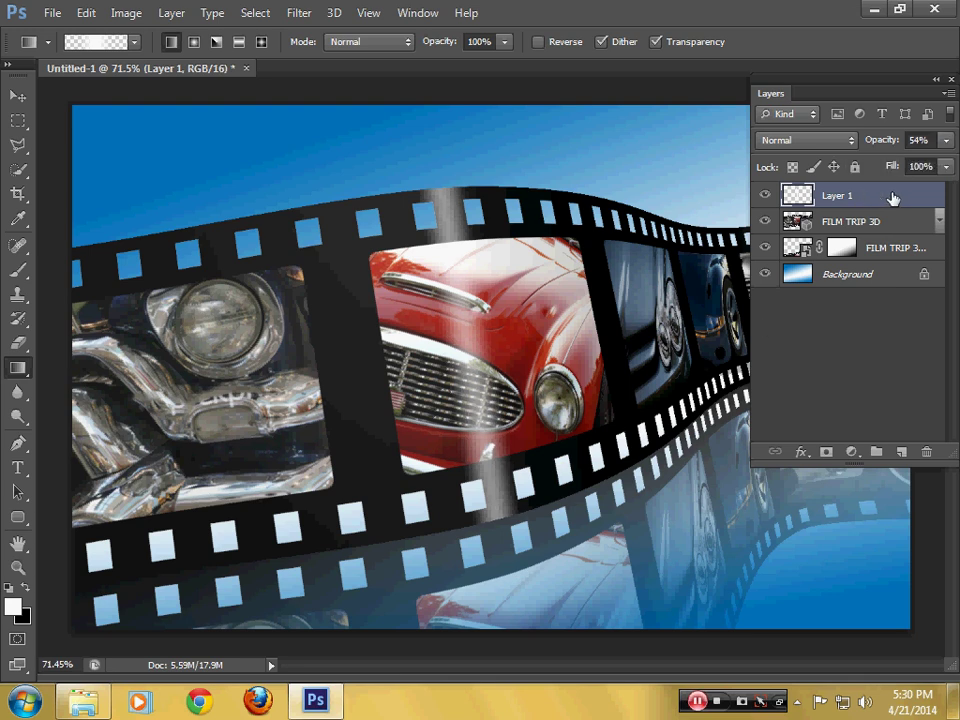
# Duplicate Layer 1 and nudge the copy down with three Shift+Down presses.
pyautogui.rightClick(893, 198)
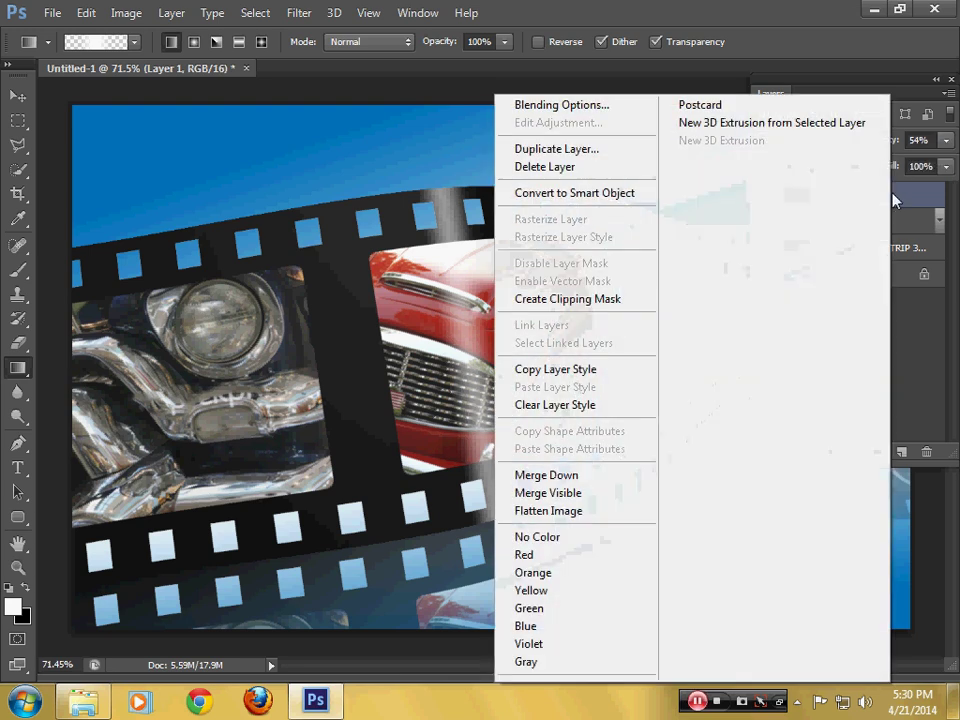
pyautogui.click(640, 149)
pyautogui.click(626, 212)
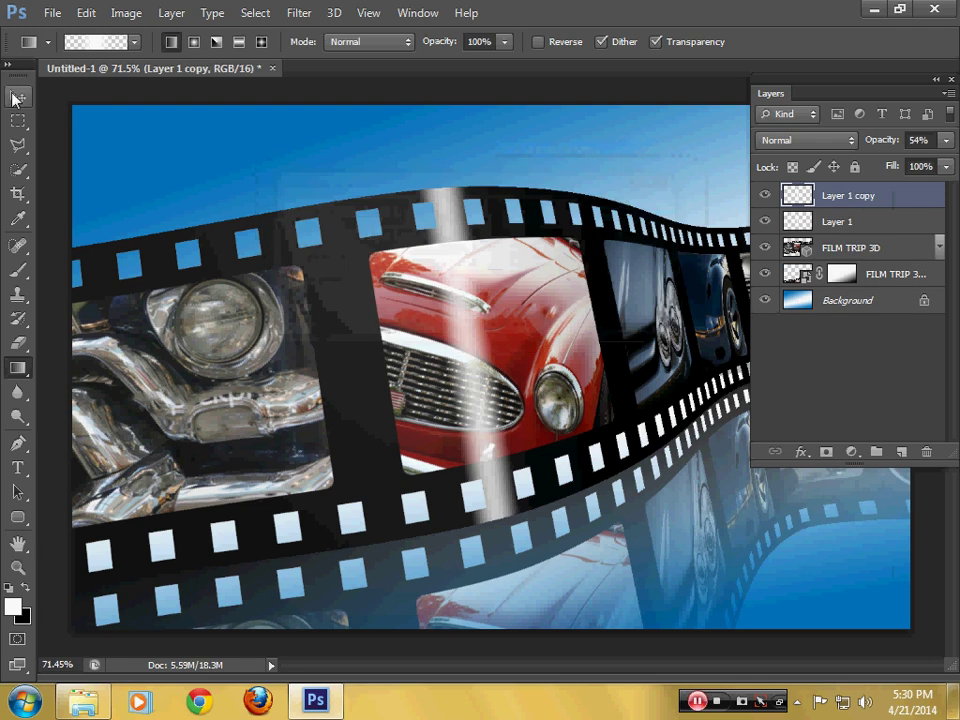
pyautogui.click(14, 98)
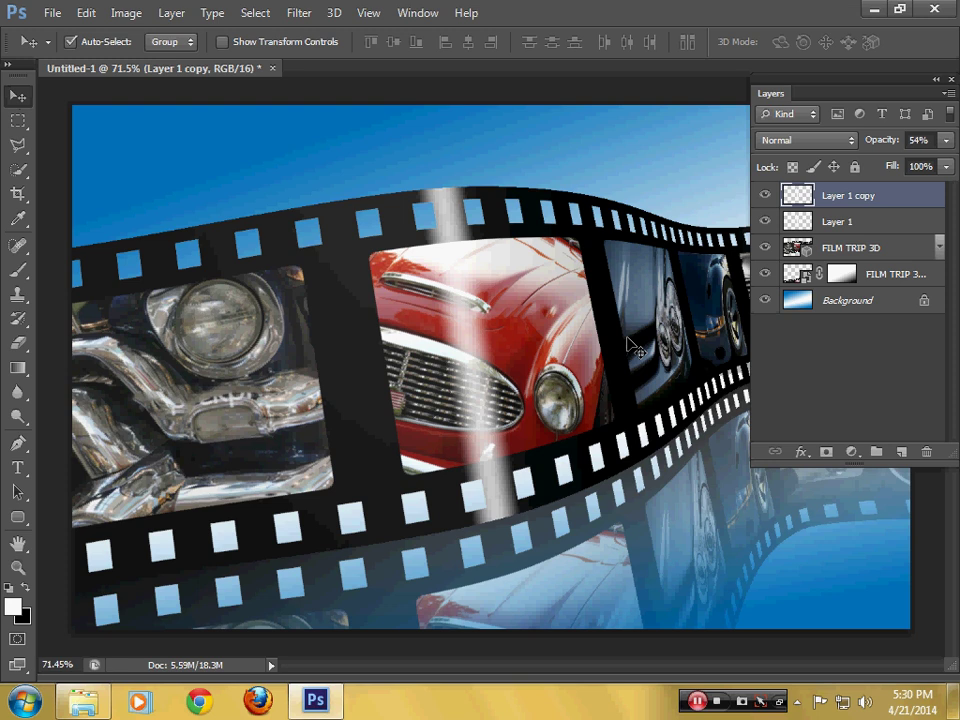
pyautogui.hotkey('shift', 'Down')
pyautogui.hotkey('shift', 'Down')
pyautogui.hotkey('shift', 'Down')
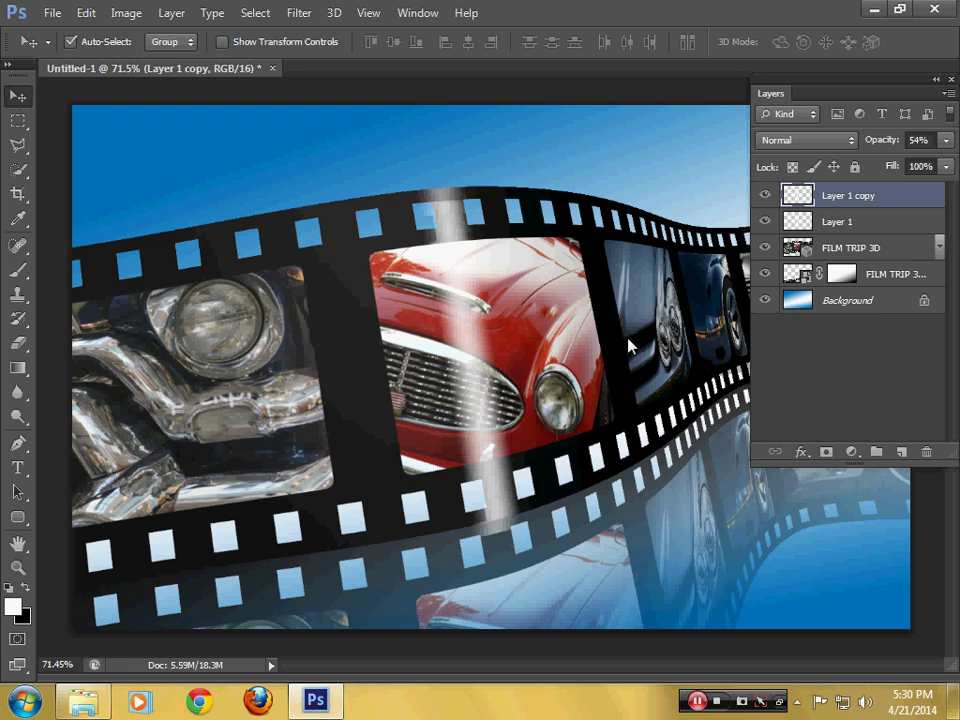
pyautogui.hotkey('shift', 'Down')
pyautogui.hotkey('shift', 'Down')
pyautogui.hotkey('shift', 'Down')
pyautogui.hotkey('shift', 'Down')
pyautogui.hotkey('shift', 'Down')
pyautogui.hotkey('shift', 'Down')
pyautogui.hotkey('shift', 'Down')
pyautogui.hotkey('shift', 'Down')
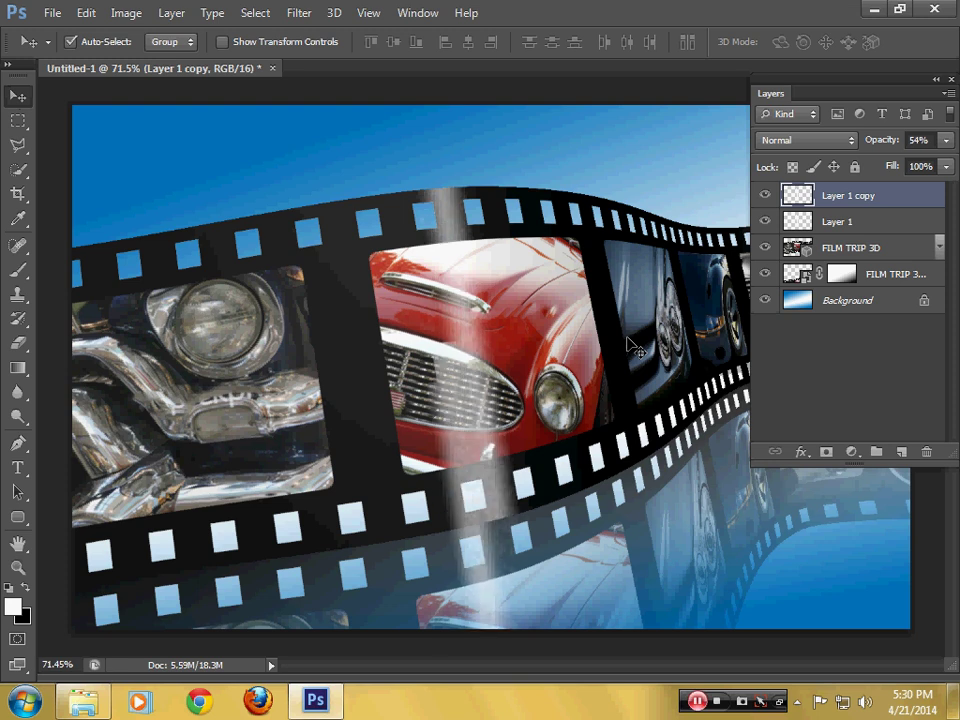
pyautogui.hotkey('shift', 'Down')
pyautogui.hotkey('shift', 'Down')
pyautogui.hotkey('shift', 'Down')
pyautogui.hotkey('shift', 'Down')
pyautogui.hotkey('shift', 'Down')
pyautogui.hotkey('shift', 'Down')
pyautogui.hotkey('shift', 'Down')
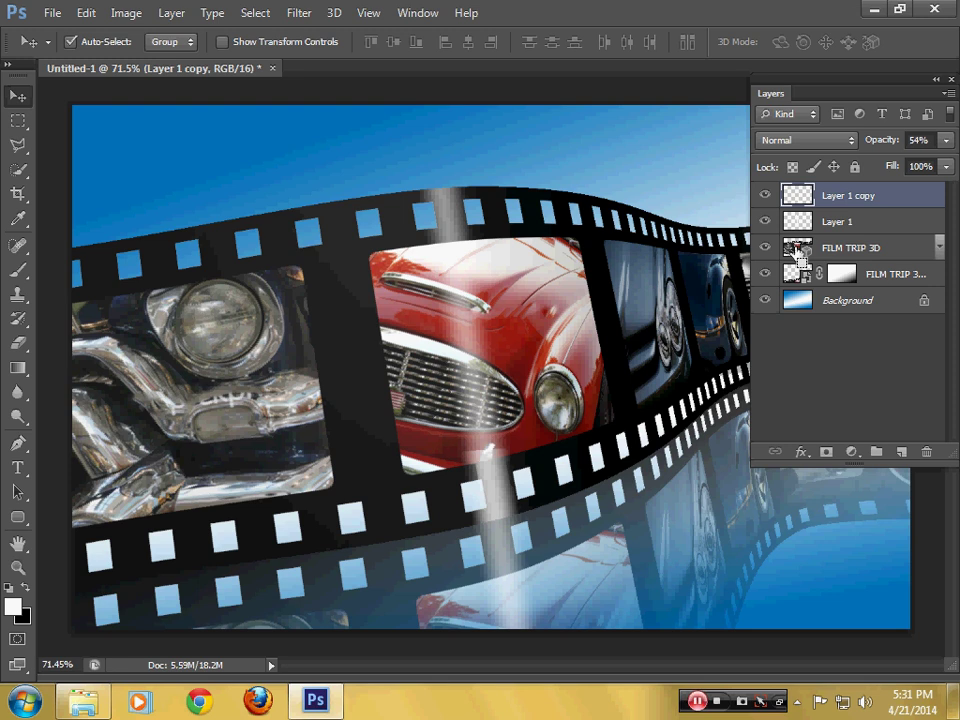
# Load and drop the film strip selection, then bring up the copy's opacity control for 30%.
pyautogui.keyDown('ctrl'); pyautogui.click(797, 250); pyautogui.keyUp('ctrl')
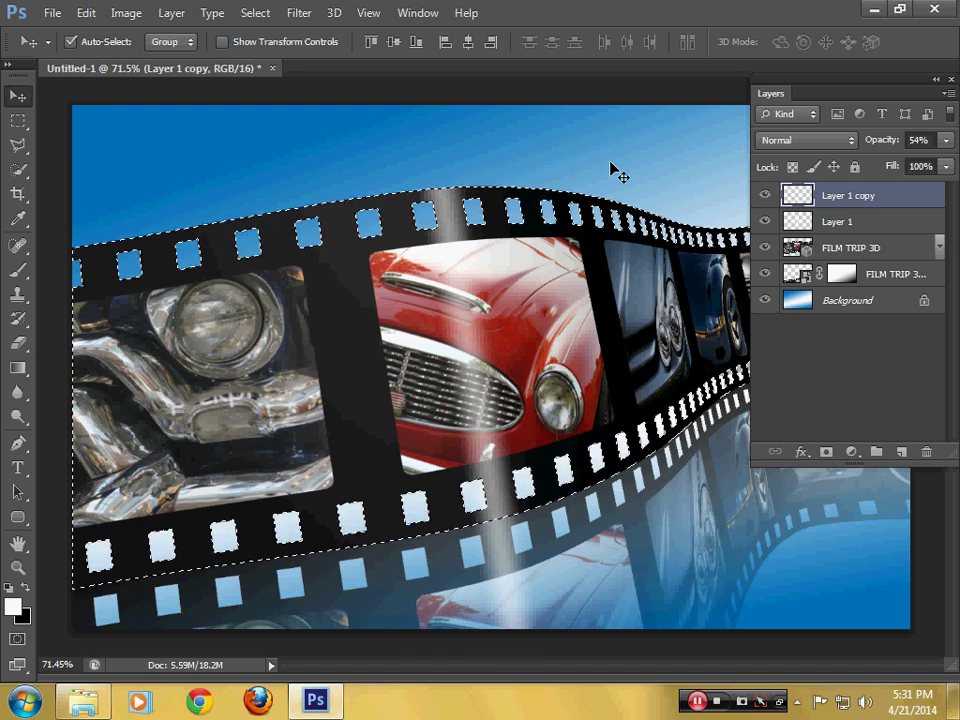
pyautogui.hotkey('ctrl', 'd')
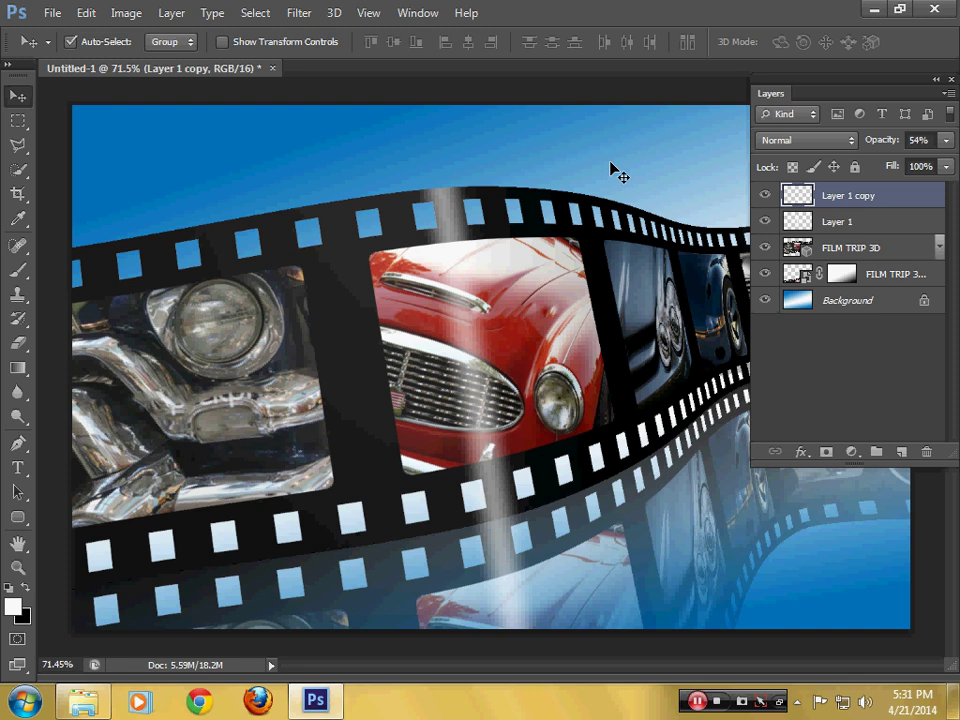
pyautogui.click(945, 141)
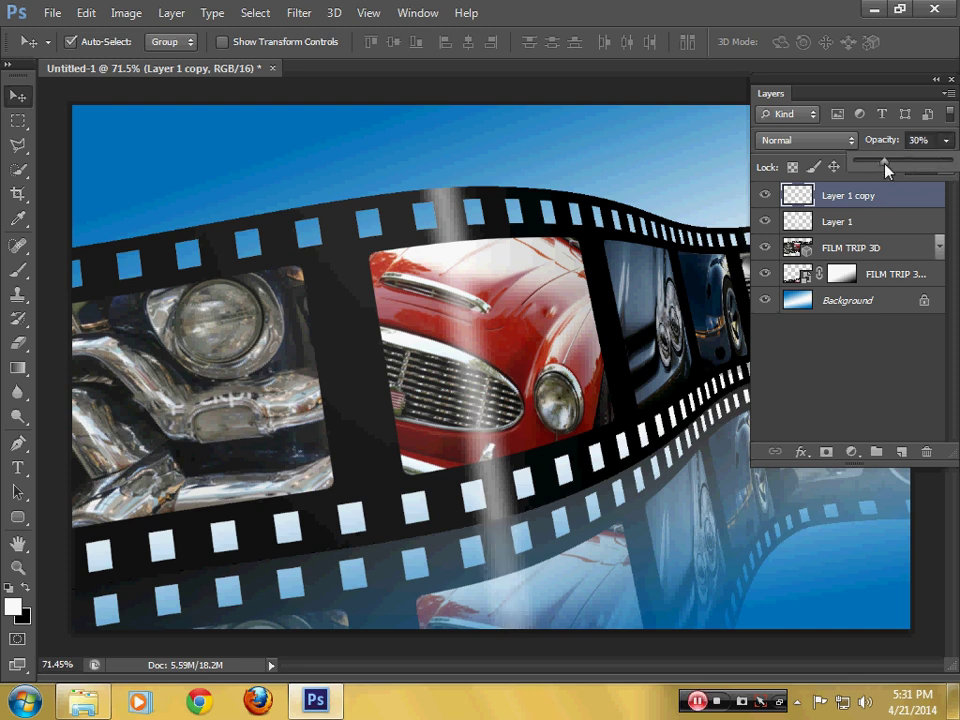
# Set the streak copy to 30% opacity and float the Layers panel over the canvas's right side.
pyautogui.click(911, 94)
pyautogui.moveTo(915, 88); pyautogui.dragTo(829, 250)
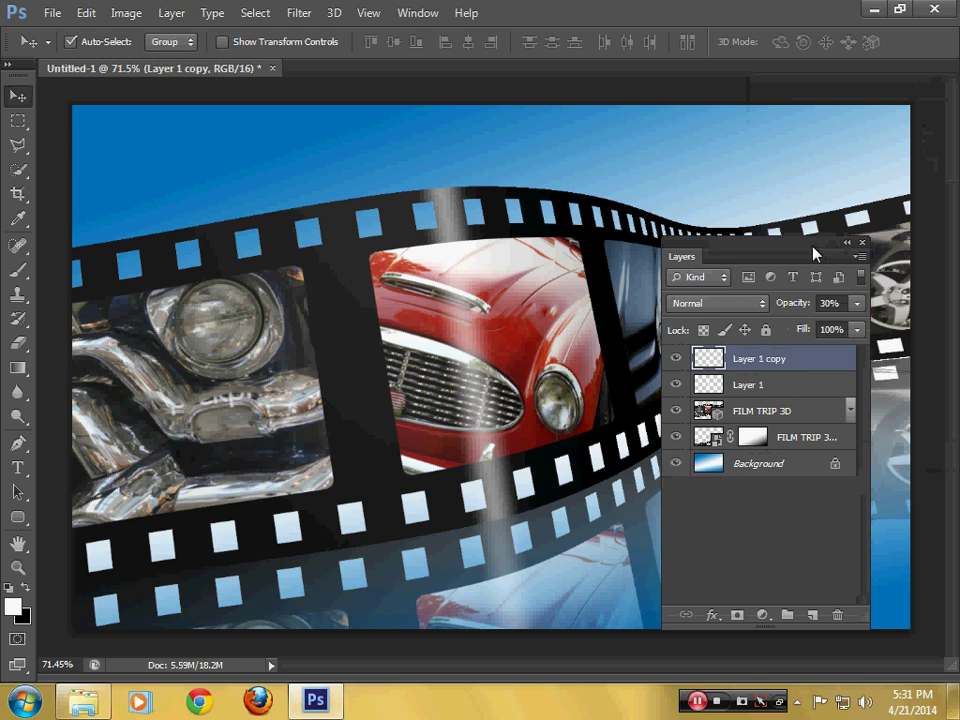
pyautogui.moveTo(817, 256); pyautogui.dragTo(840, 146)
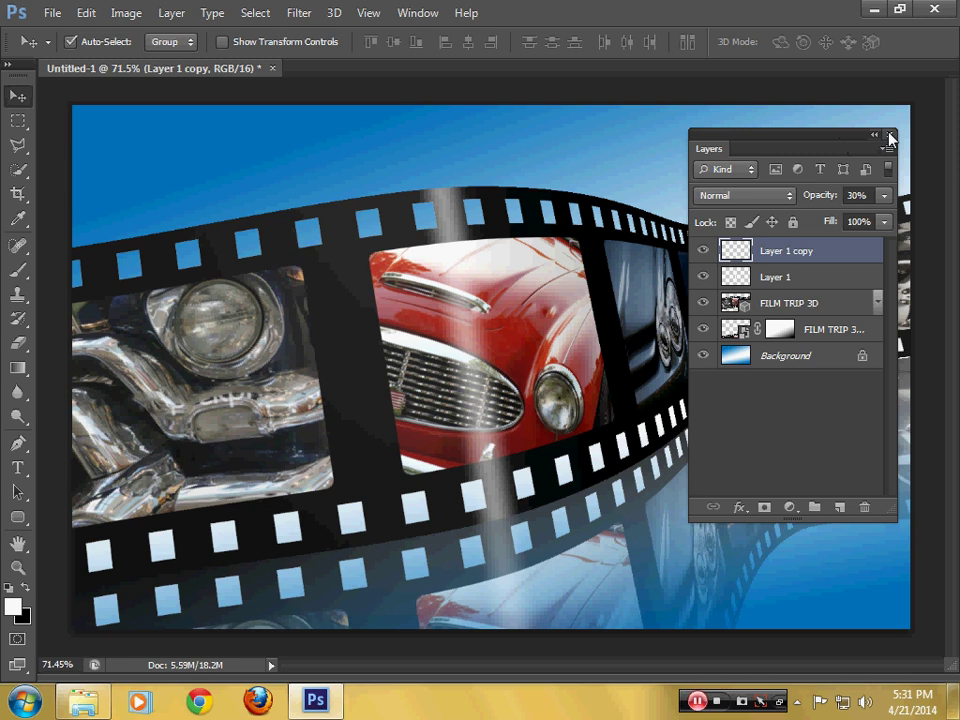
# Show the 3D and Properties panels from the Window menu and dock them beside the toolbar.
pyautogui.click(418, 13)
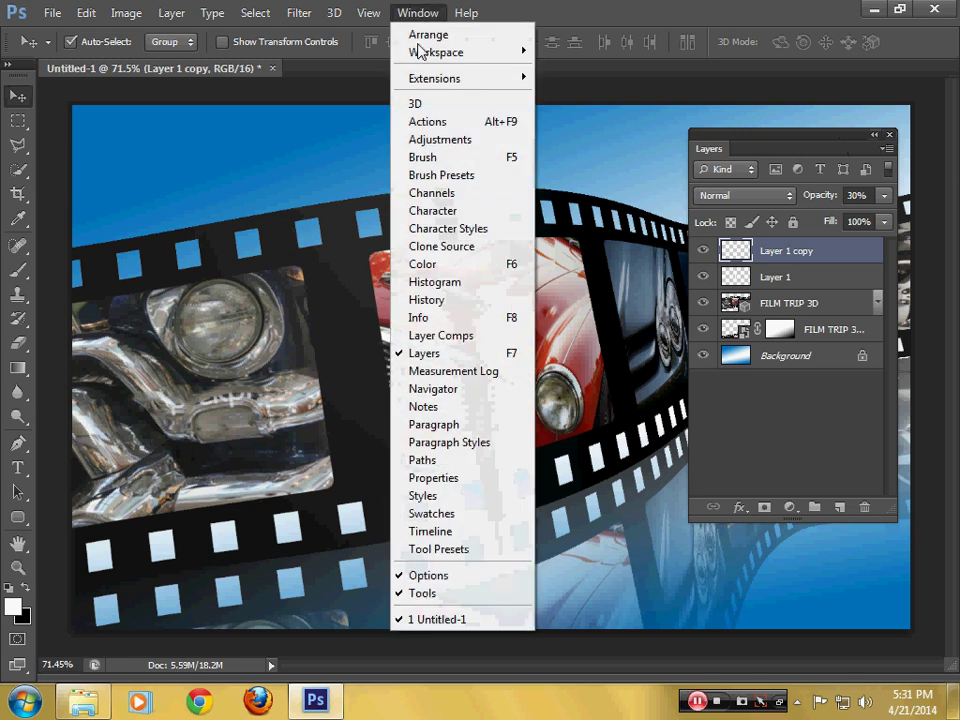
pyautogui.click(418, 103)
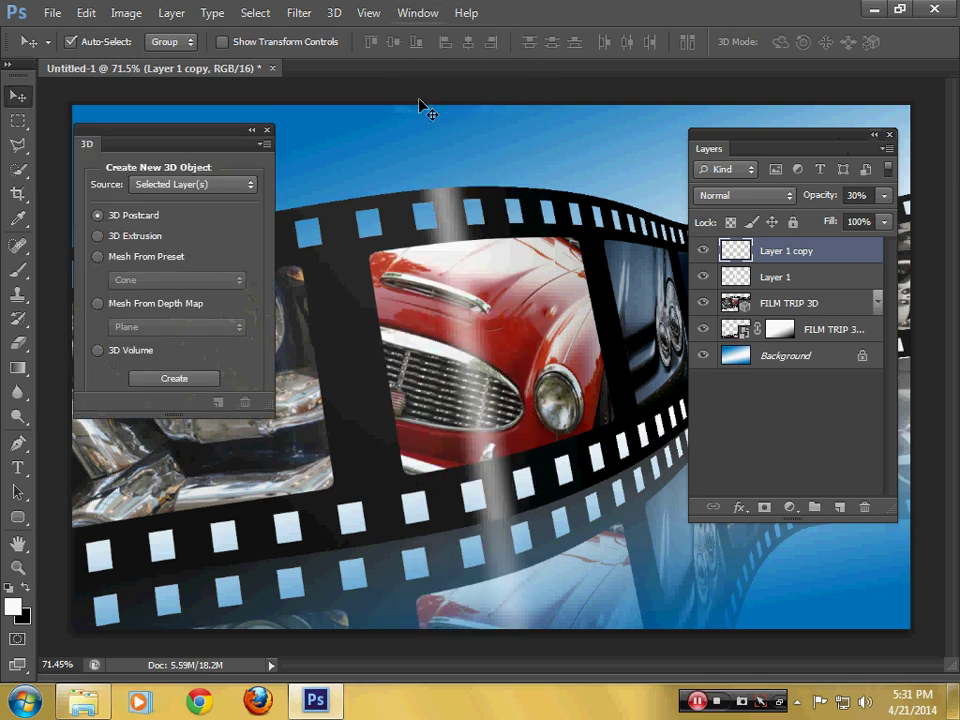
pyautogui.click(418, 13)
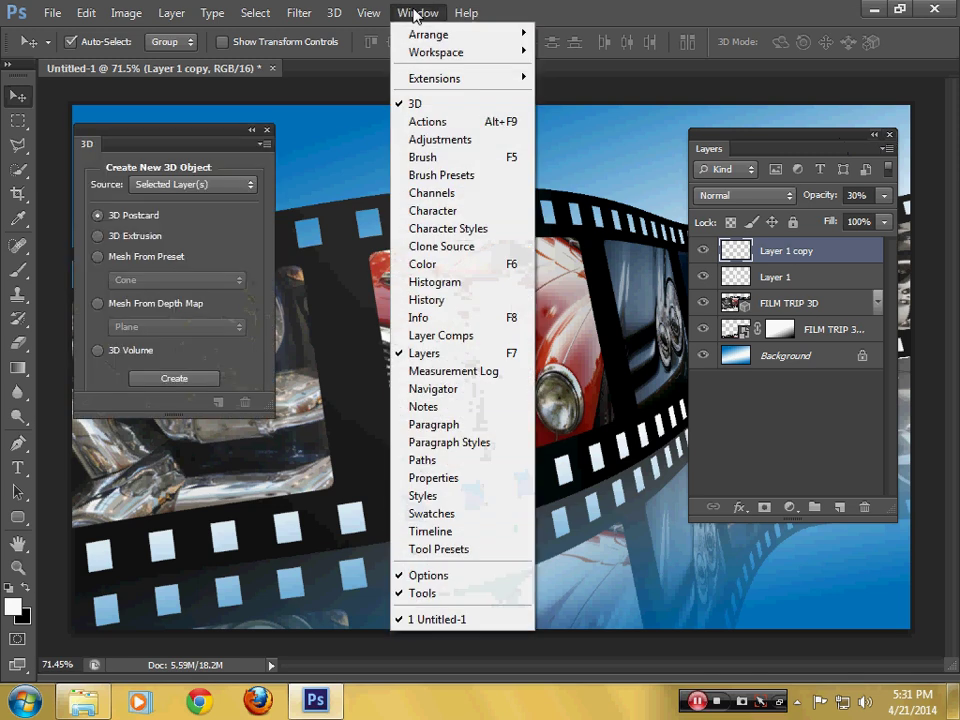
pyautogui.click(430, 478)
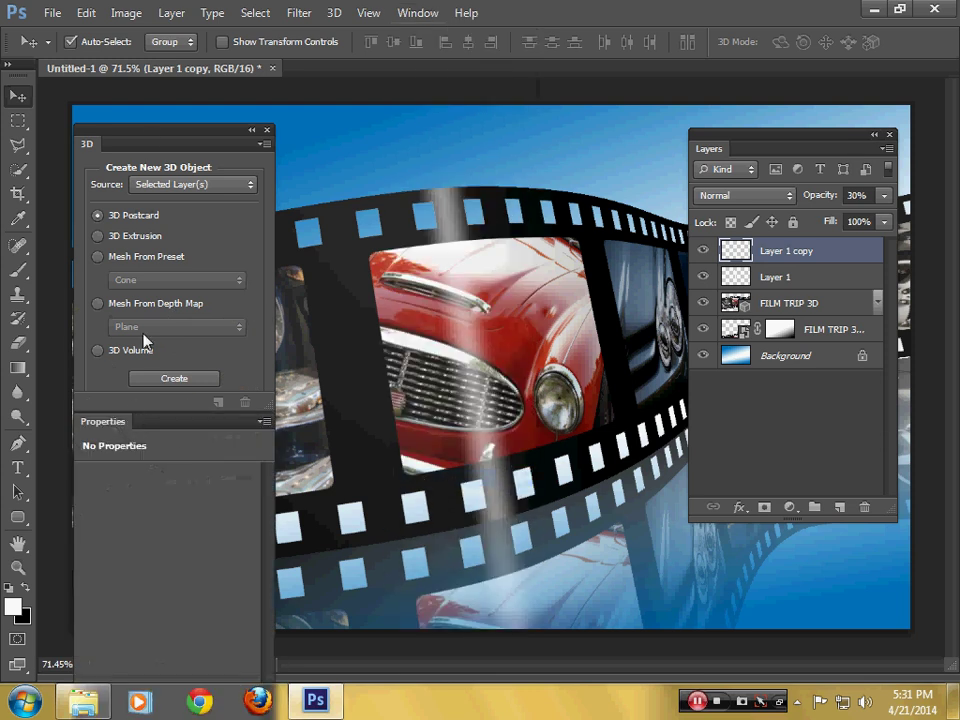
pyautogui.moveTo(150, 135)
pyautogui.mouseDown()
pyautogui.moveTo(113, 77)
pyautogui.moveTo(116, 111)
pyautogui.mouseUp()
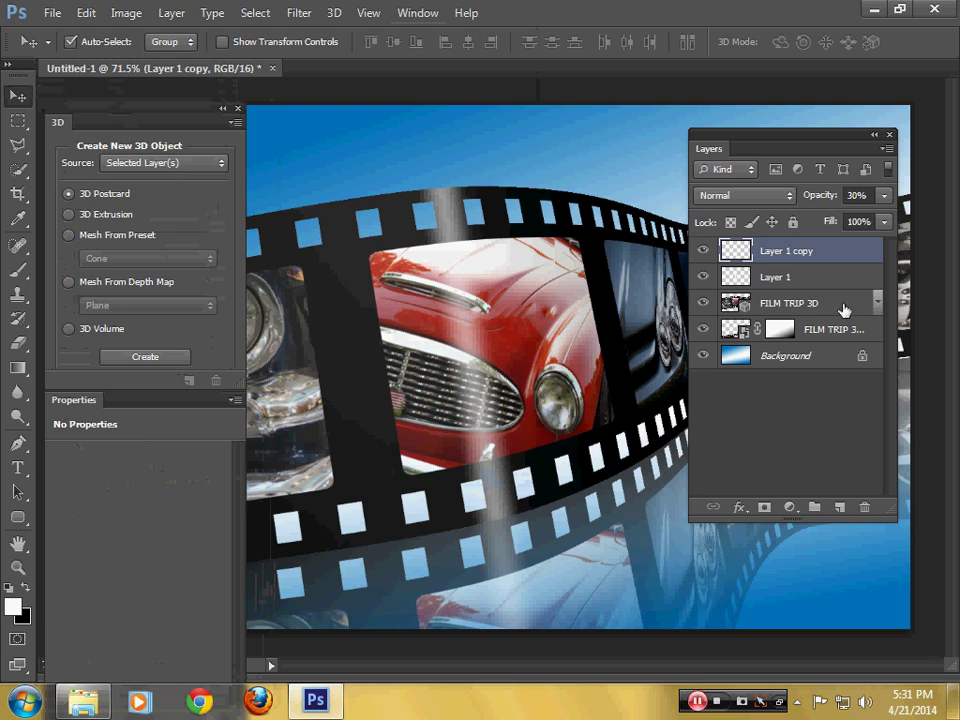
# Select the FILM TRIP 3D scene, zoom out to 33.3%, and show Infinite Light 1's settings.
pyautogui.click(843, 310)
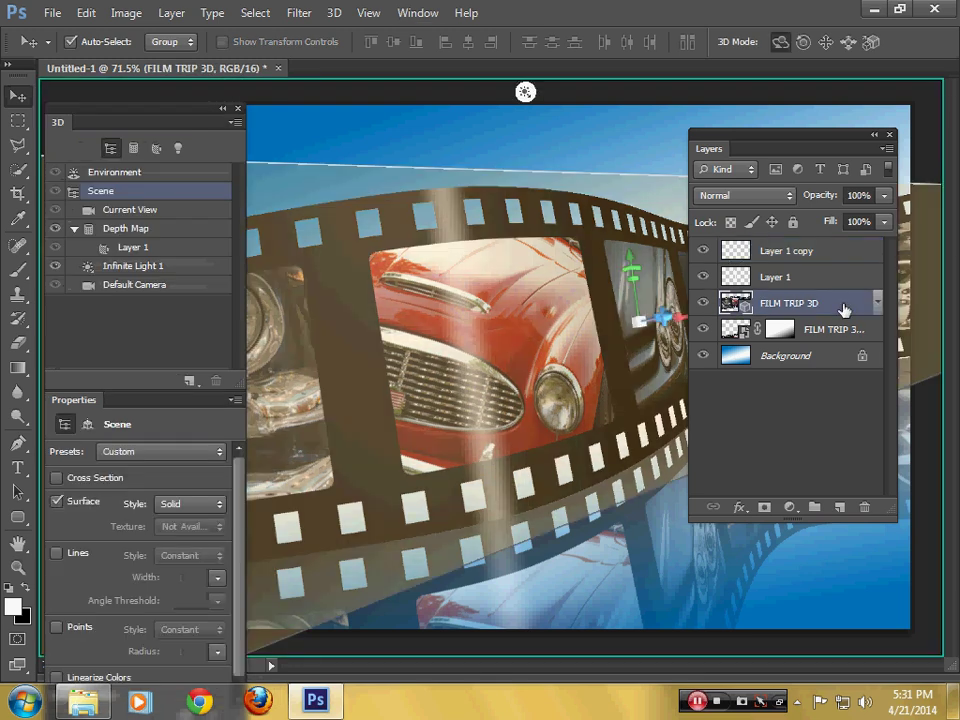
pyautogui.hotkey('ctrl', '-')
pyautogui.hotkey('ctrl', '-')
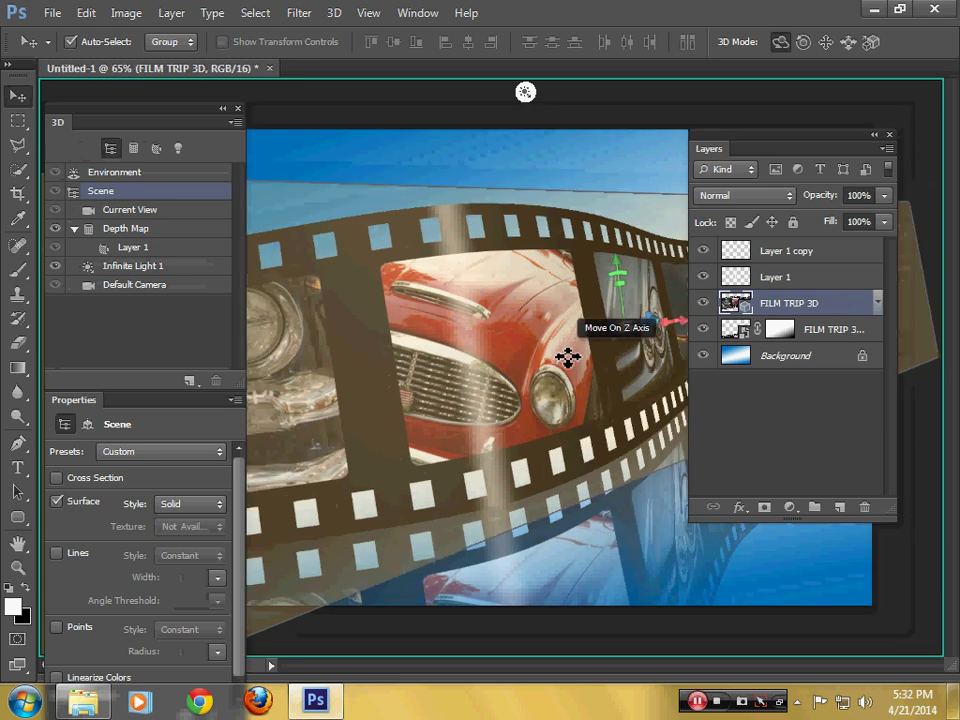
pyautogui.hotkey('ctrl', '-')
pyautogui.hotkey('ctrl', '-')
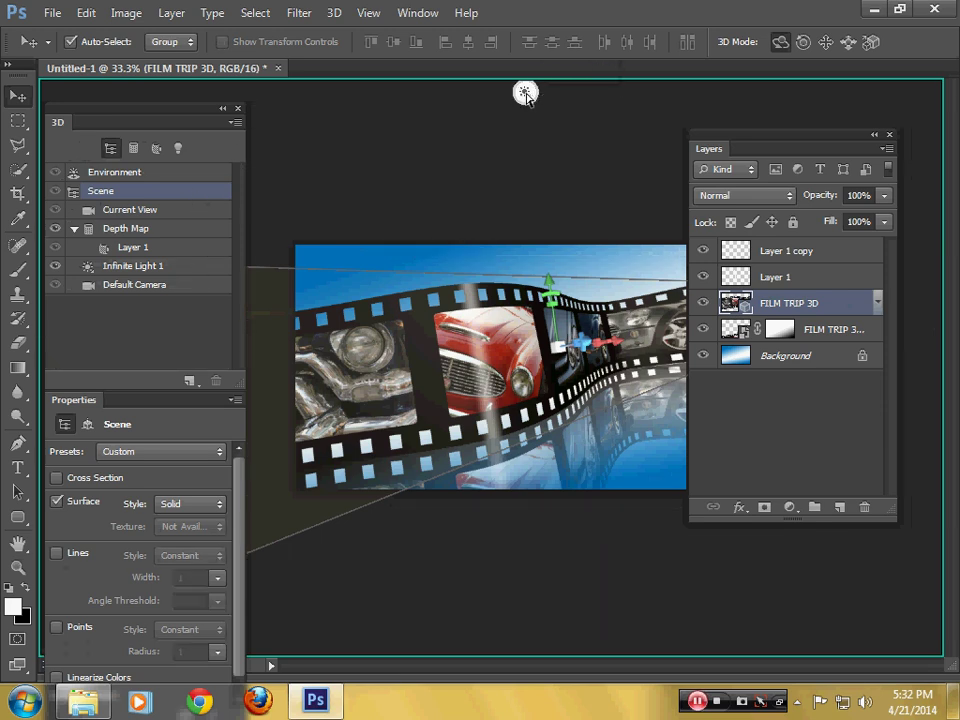
pyautogui.click(525, 93)
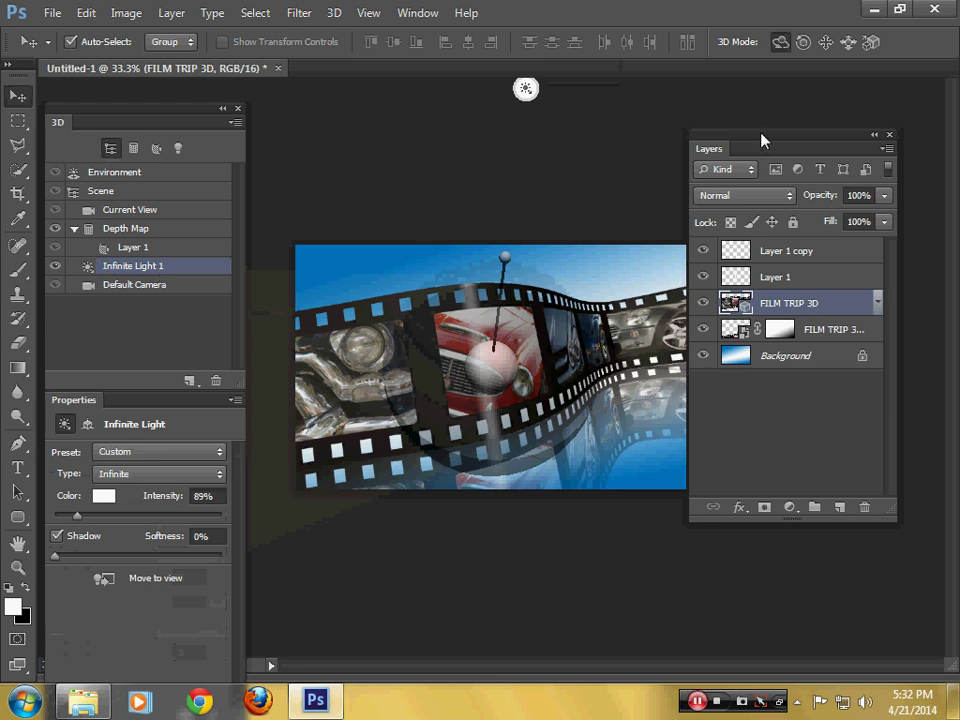
pyautogui.moveTo(761, 141)
pyautogui.mouseDown()
pyautogui.moveTo(835, 145)
pyautogui.moveTo(784, 150)
pyautogui.mouseUp()
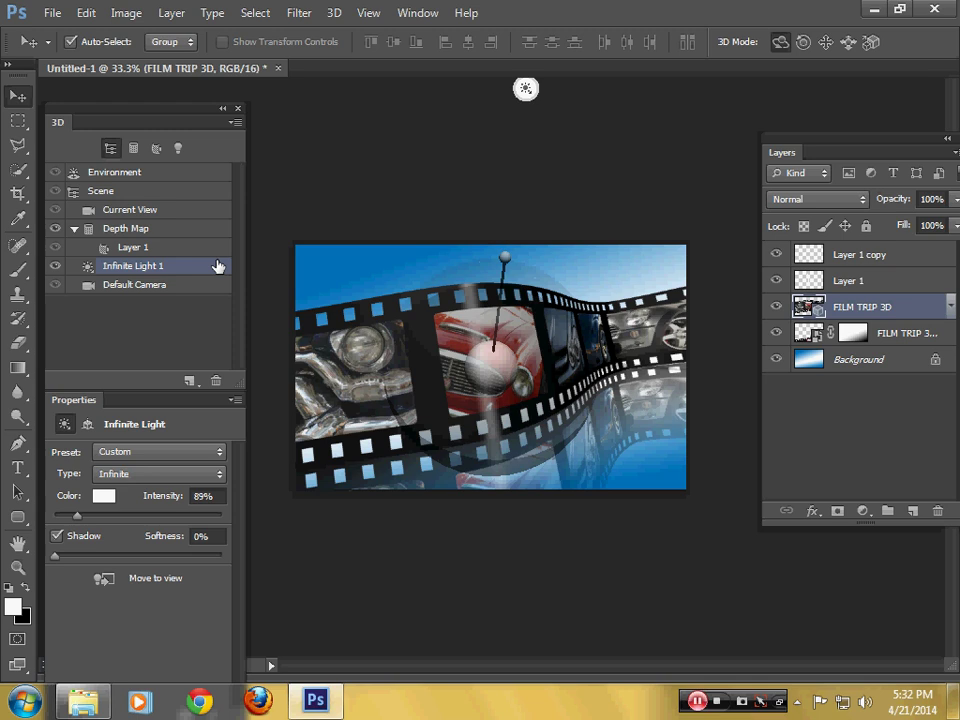
# Add Infinite Lights 2 and 3, hide both, and reselect Infinite Light 1.
pyautogui.click(194, 381)
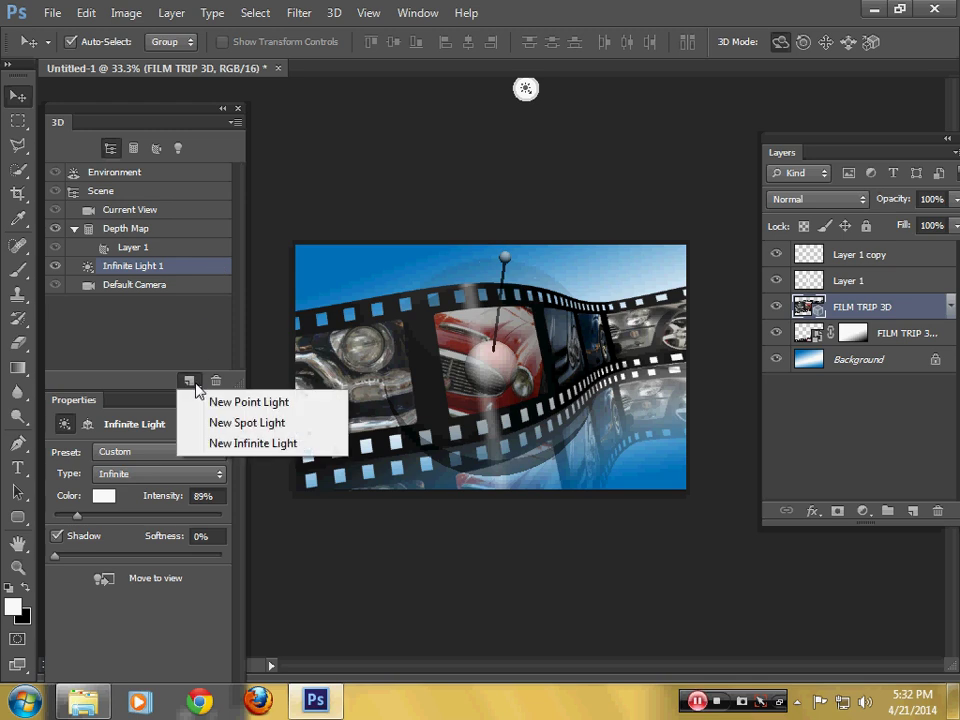
pyautogui.click(220, 443)
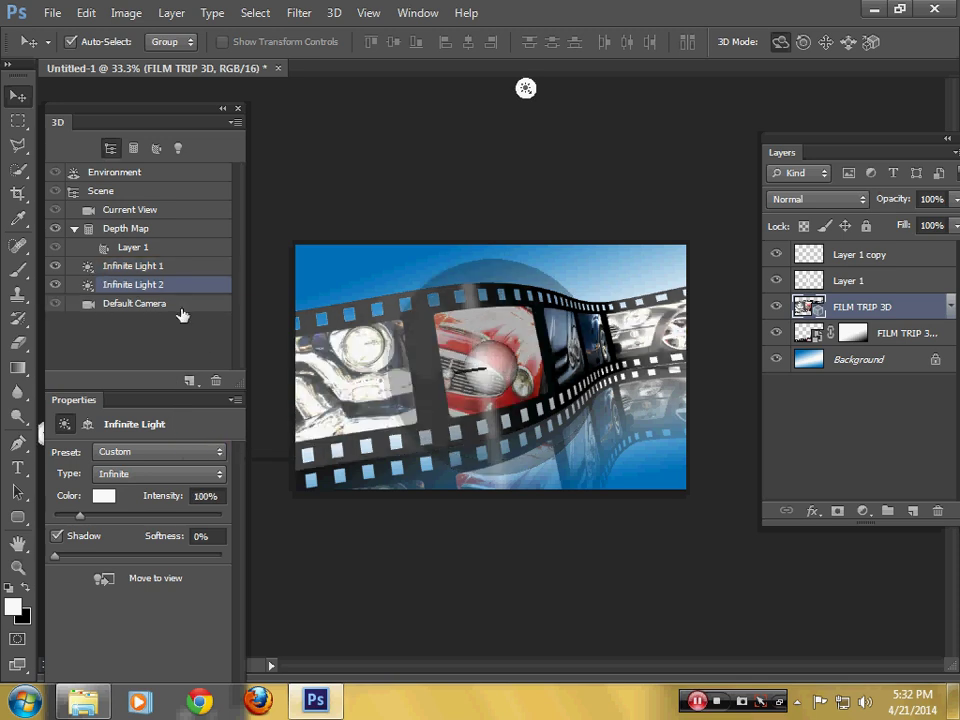
pyautogui.click(189, 381)
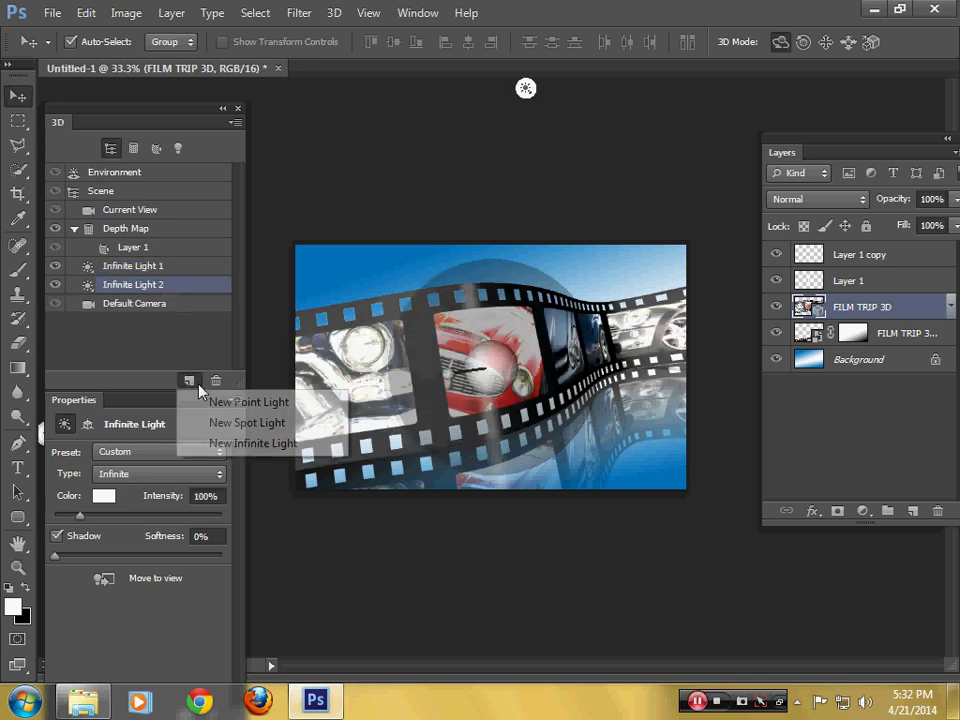
pyautogui.click(224, 443)
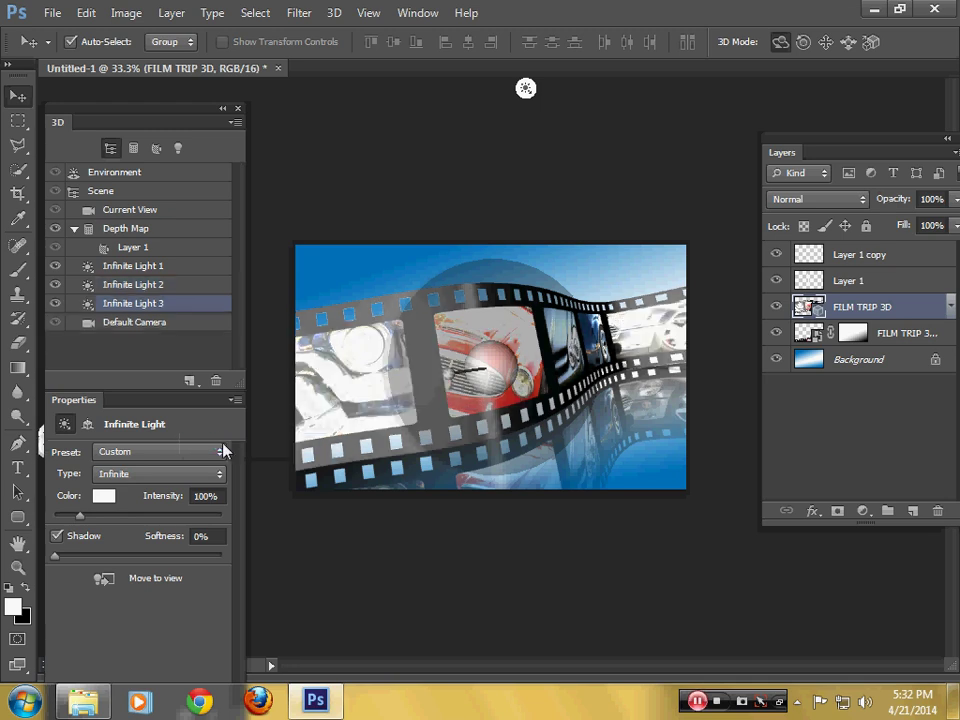
pyautogui.click(55, 305)
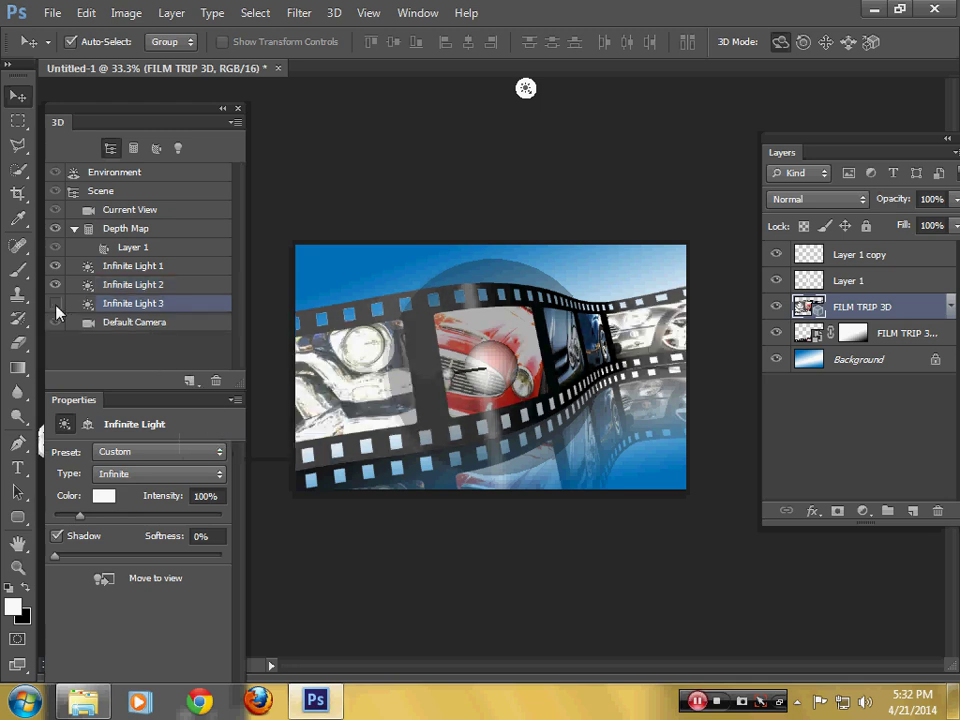
pyautogui.click(55, 285)
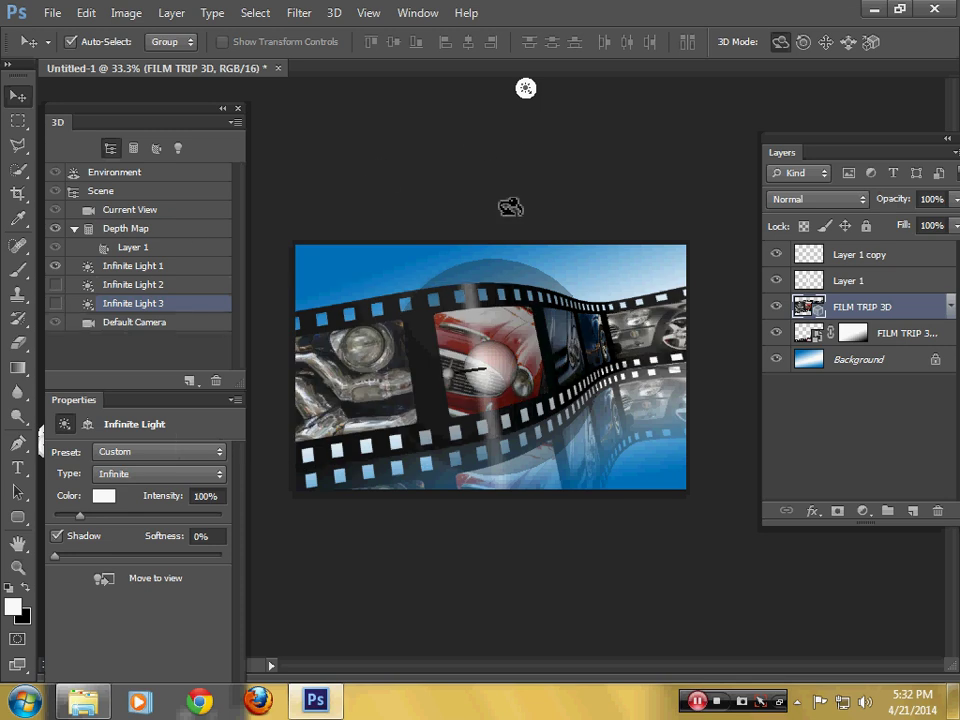
pyautogui.click(185, 268)
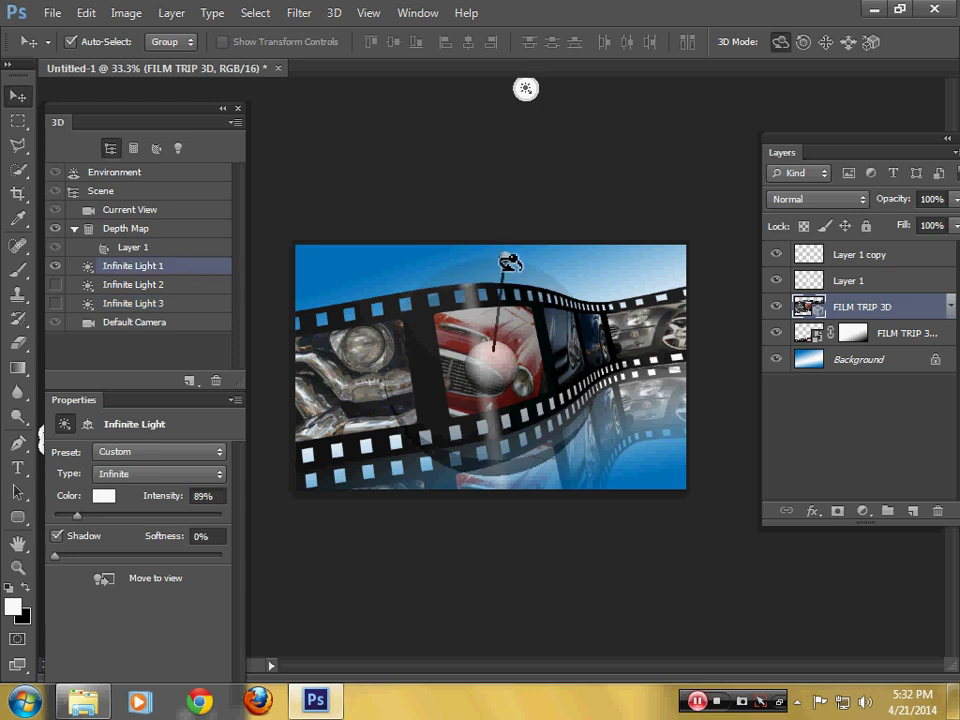
# Swing Infinite Light 1 down-left, re-enable Infinite Light 2, and aim it toward the upper right.
pyautogui.moveTo(511, 262)
pyautogui.mouseDown()
pyautogui.moveTo(433, 354)
pyautogui.moveTo(427, 349)
pyautogui.moveTo(497, 437)
pyautogui.moveTo(481, 357)
pyautogui.moveTo(459, 377)
pyautogui.moveTo(489, 381)
pyautogui.moveTo(491, 368)
pyautogui.mouseUp()
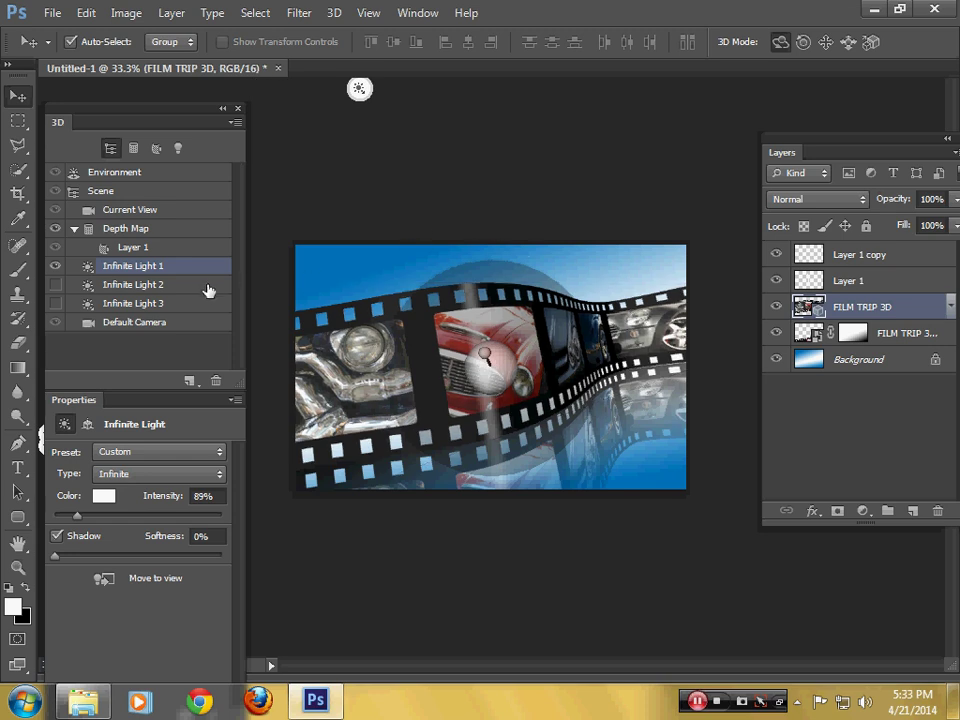
pyautogui.click(55, 285)
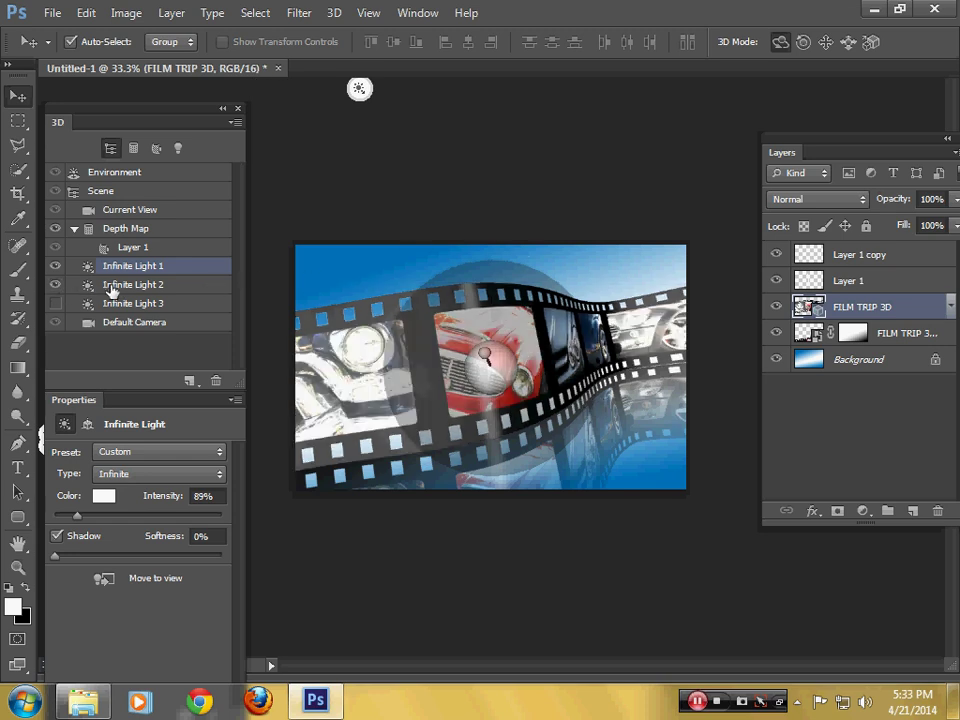
pyautogui.click(112, 290)
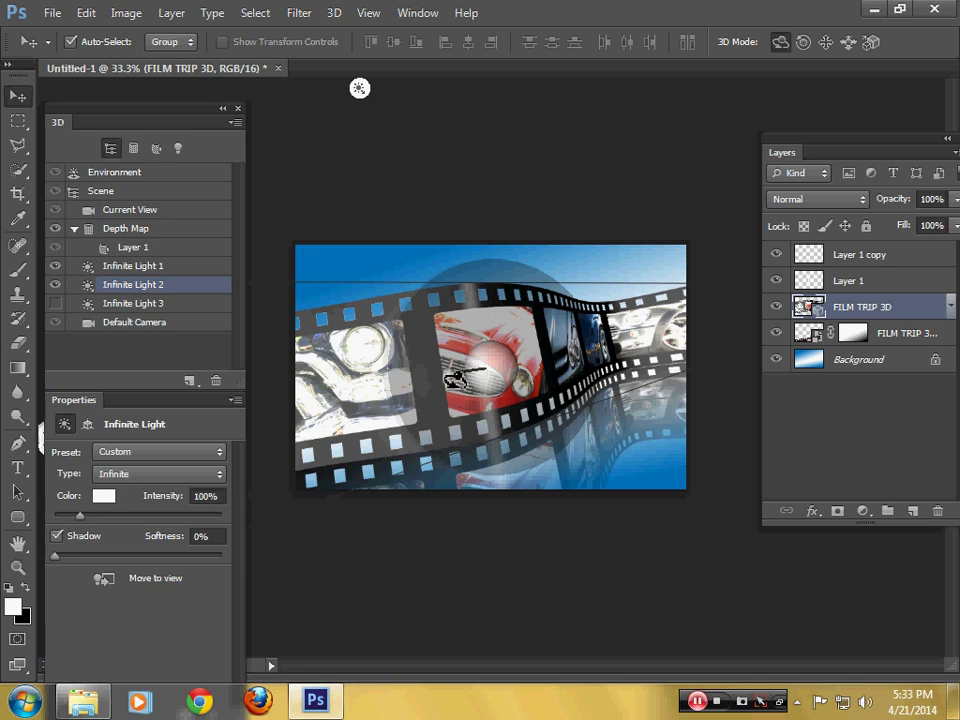
pyautogui.moveTo(455, 378)
pyautogui.mouseDown()
pyautogui.moveTo(558, 355)
pyautogui.moveTo(707, 296)
pyautogui.moveTo(772, 114)
pyautogui.mouseUp()
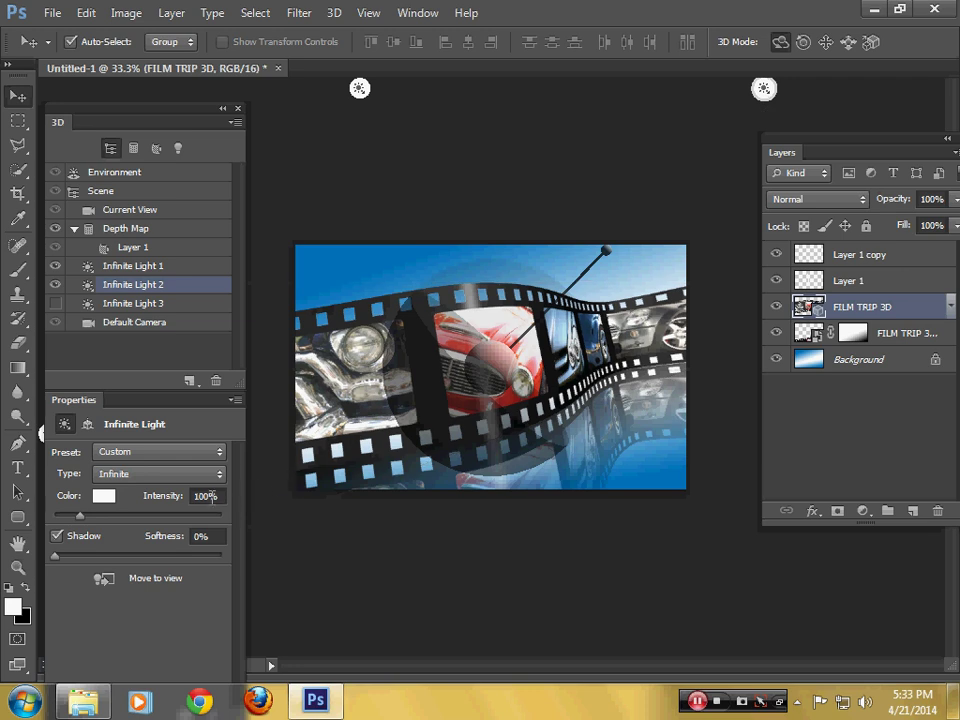
# Set Infinite Light 2's intensity to 75%.
pyautogui.moveTo(212, 496); pyautogui.dragTo(188, 505)
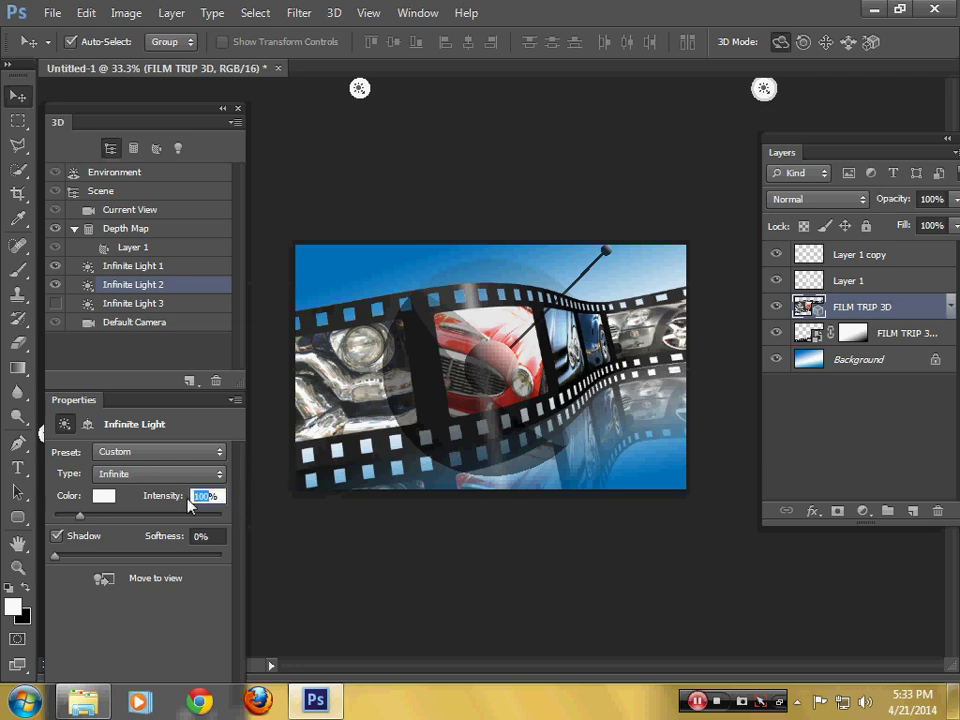
pyautogui.write('7')
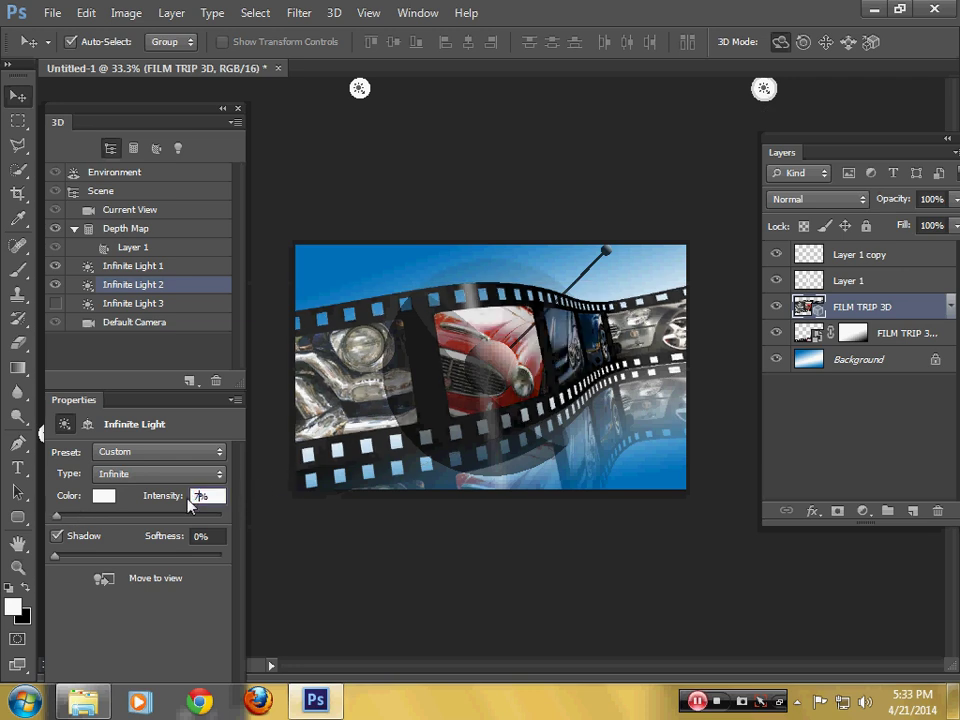
pyautogui.write('5')
pyautogui.press('Return')
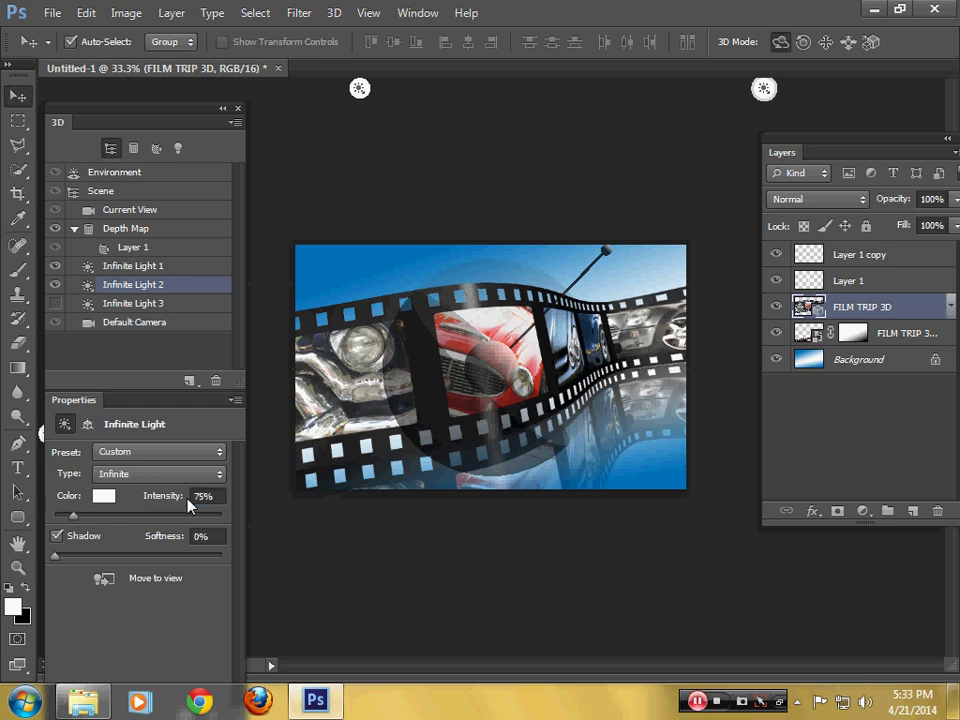
# Turn on Infinite Light 3, aim it down-right at 60% intensity, then select Current View.
pyautogui.click(55, 303)
pyautogui.click(140, 305)
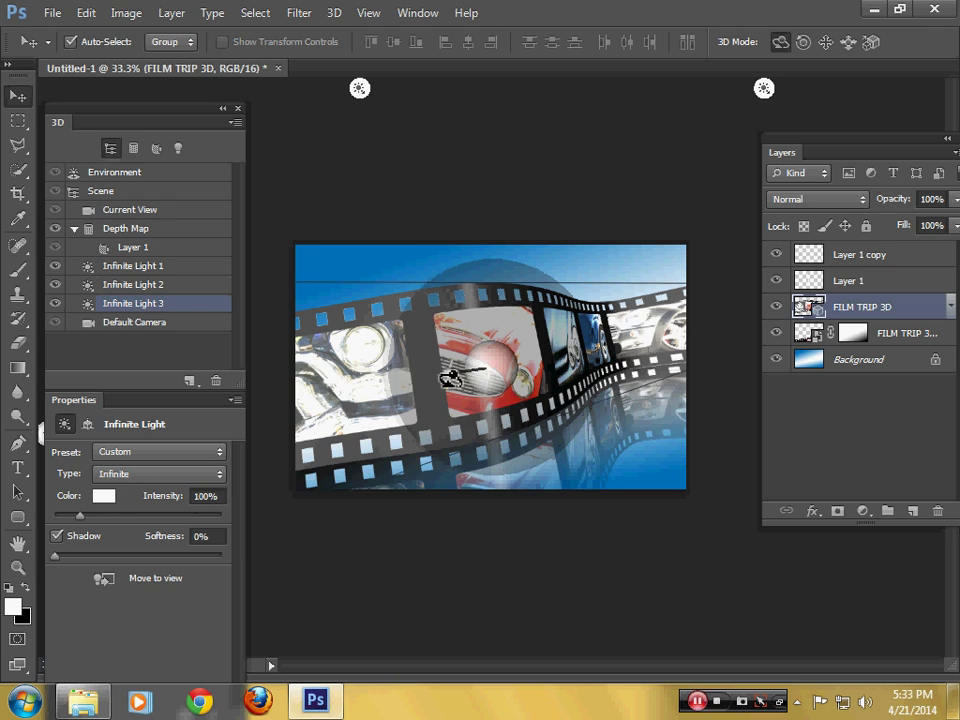
pyautogui.moveTo(458, 377)
pyautogui.mouseDown()
pyautogui.moveTo(676, 530)
pyautogui.moveTo(684, 549)
pyautogui.mouseUp()
pyautogui.moveTo(711, 576)
pyautogui.mouseDown()
pyautogui.moveTo(806, 597)
pyautogui.moveTo(797, 638)
pyautogui.moveTo(808, 628)
pyautogui.mouseUp()
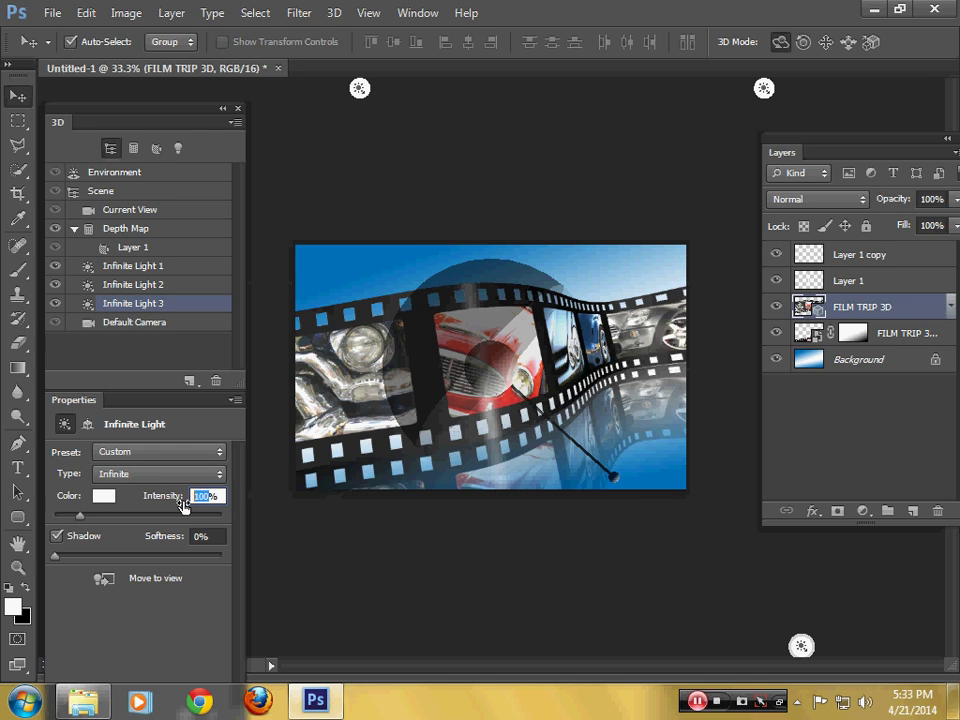
pyautogui.write('0')
pyautogui.write('0')
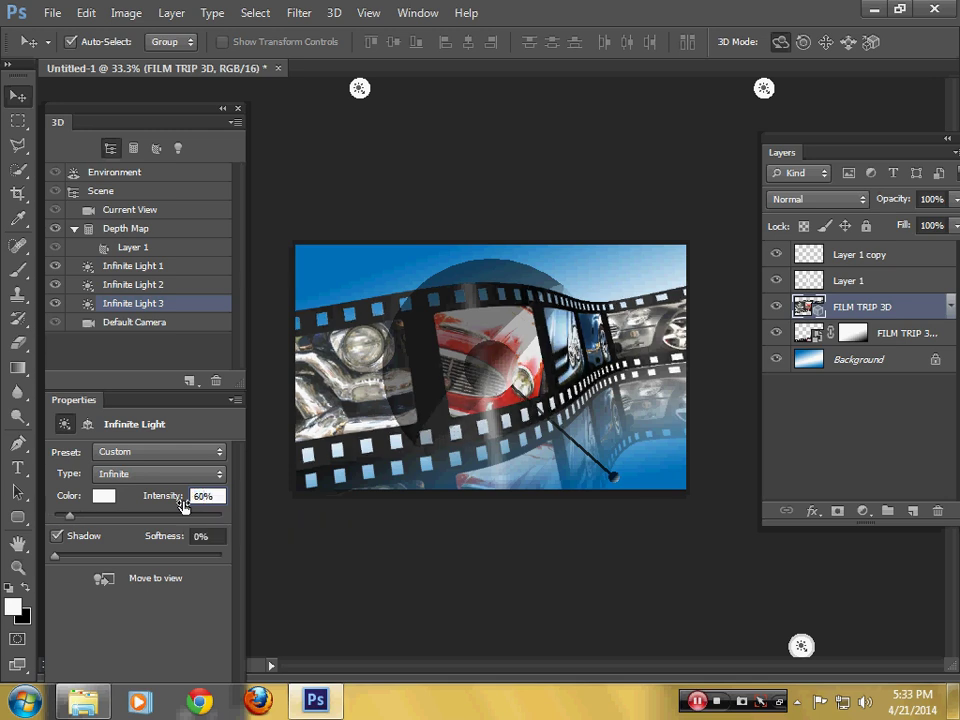
pyautogui.press('Return')
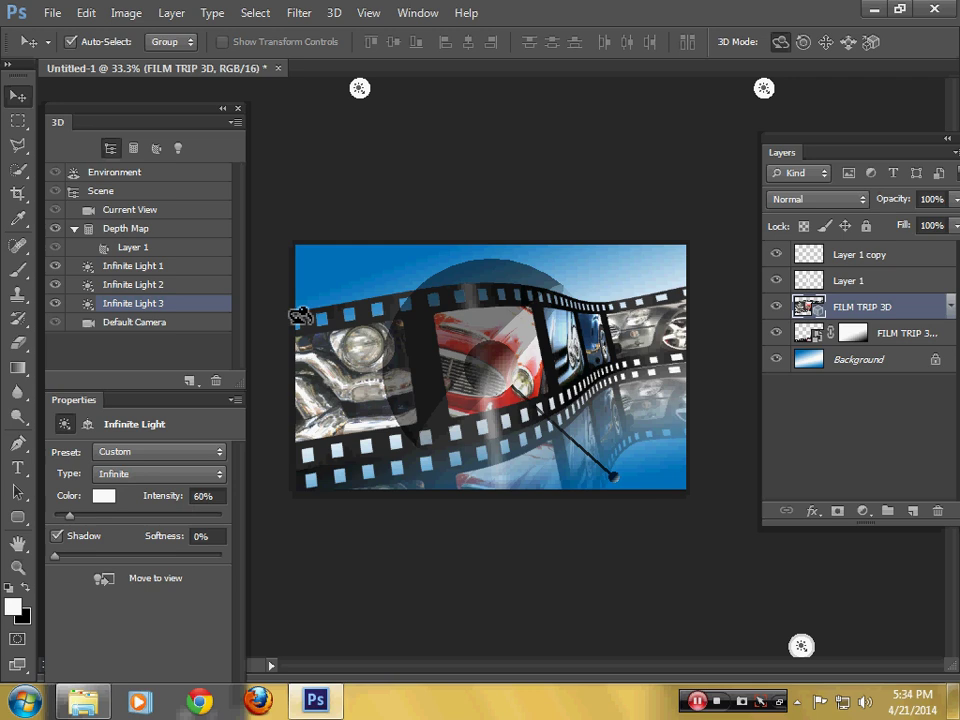
pyautogui.click(296, 146)
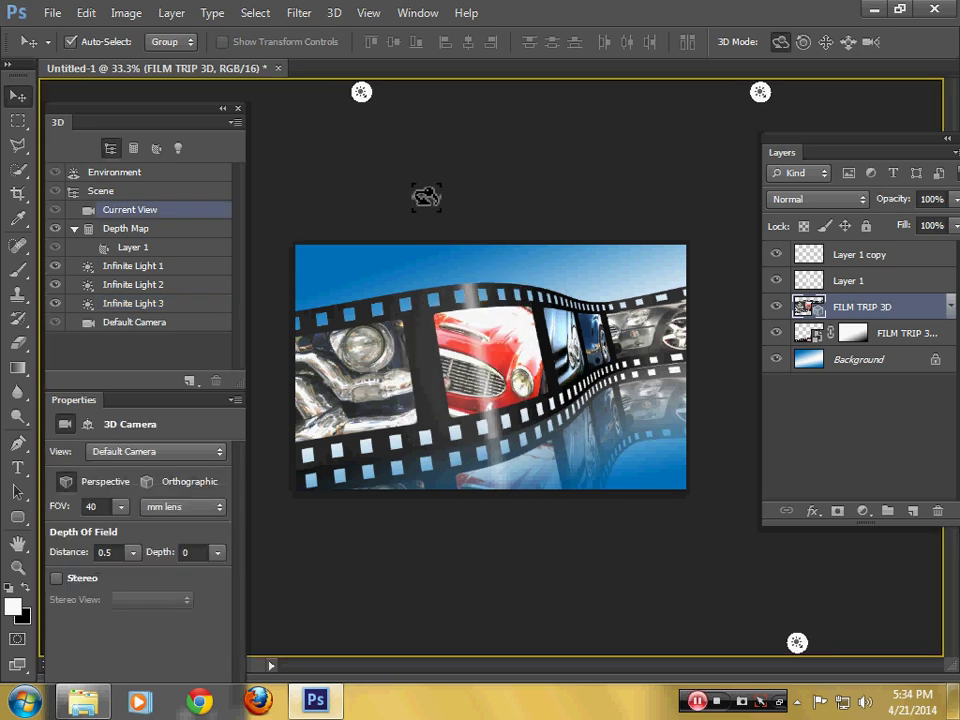
# Run 3D > Render on the three-light FILM TRIP scene.
pyautogui.click(334, 13)
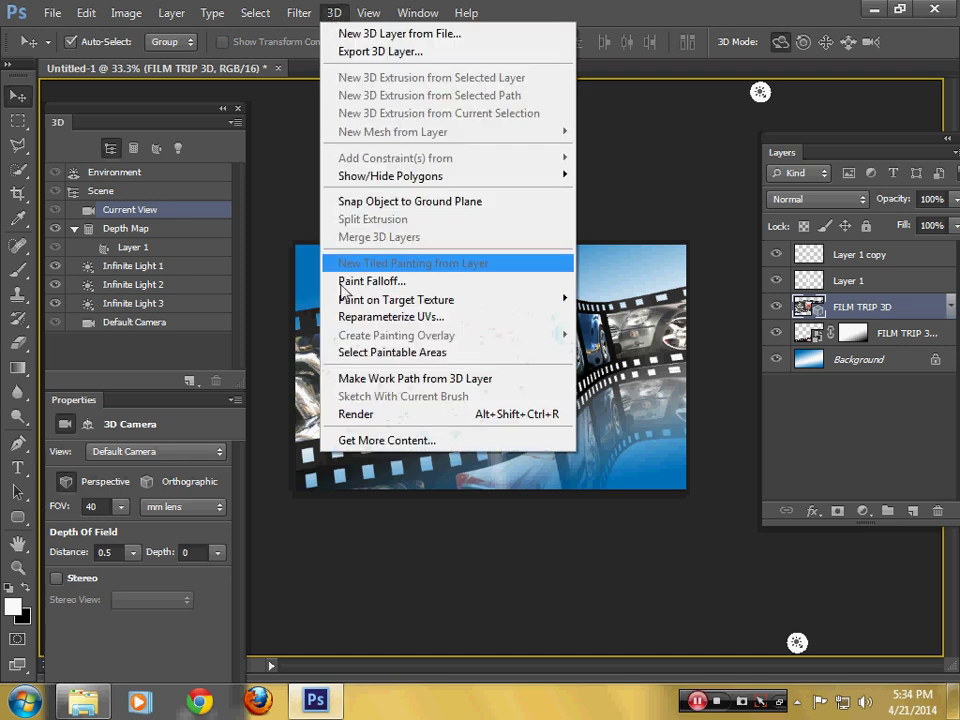
pyautogui.click(345, 415)
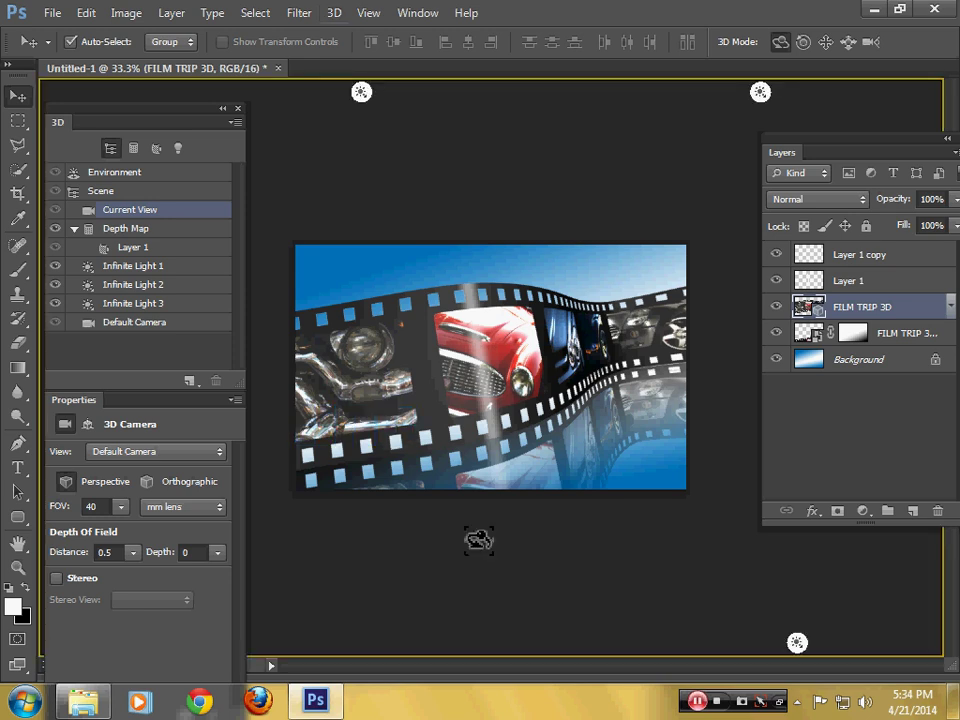
# Tilt Infinite Light 1 toward the upper right and re-render the scene with 3D > Render.
pyautogui.click(155, 270)
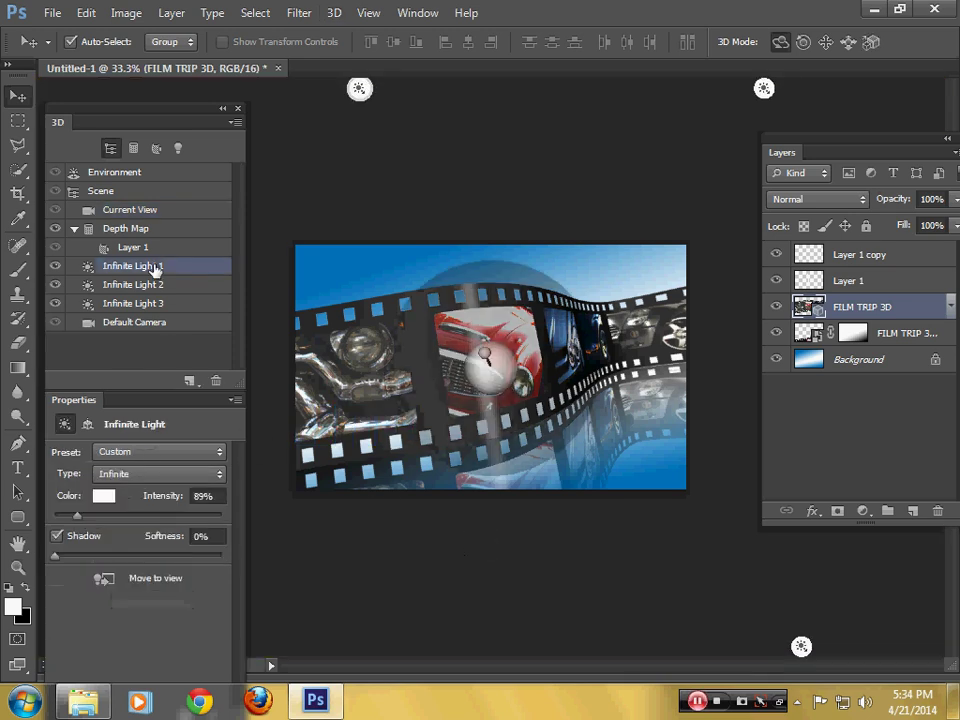
pyautogui.moveTo(491, 359)
pyautogui.mouseDown()
pyautogui.moveTo(510, 216)
pyautogui.moveTo(537, 289)
pyautogui.moveTo(567, 441)
pyautogui.moveTo(607, 362)
pyautogui.moveTo(611, 257)
pyautogui.moveTo(555, 261)
pyautogui.moveTo(543, 250)
pyautogui.mouseUp()
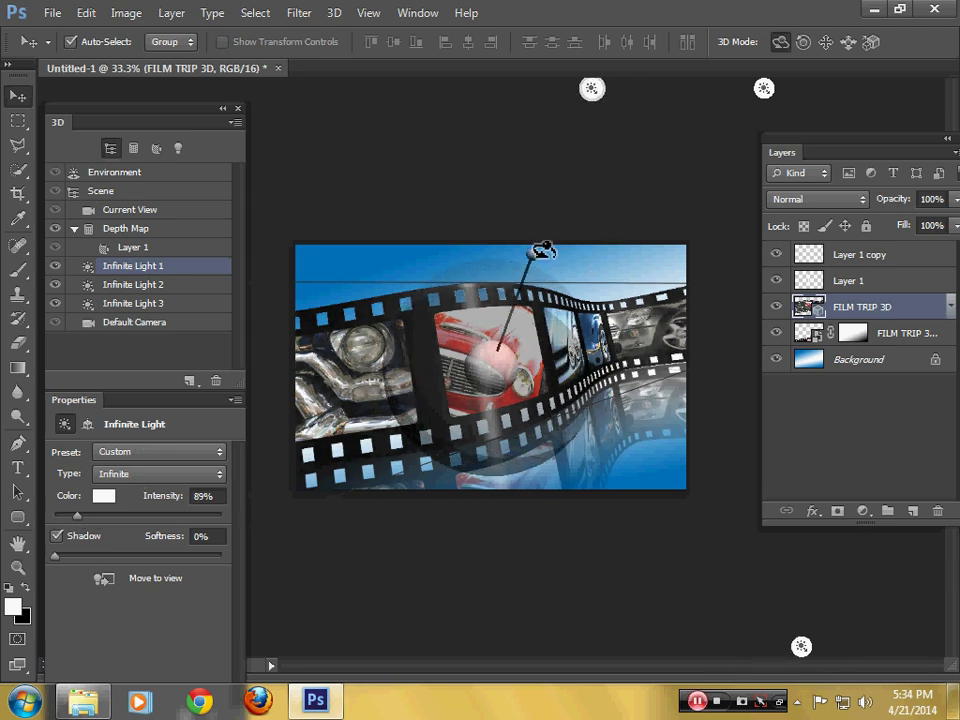
pyautogui.click(333, 13)
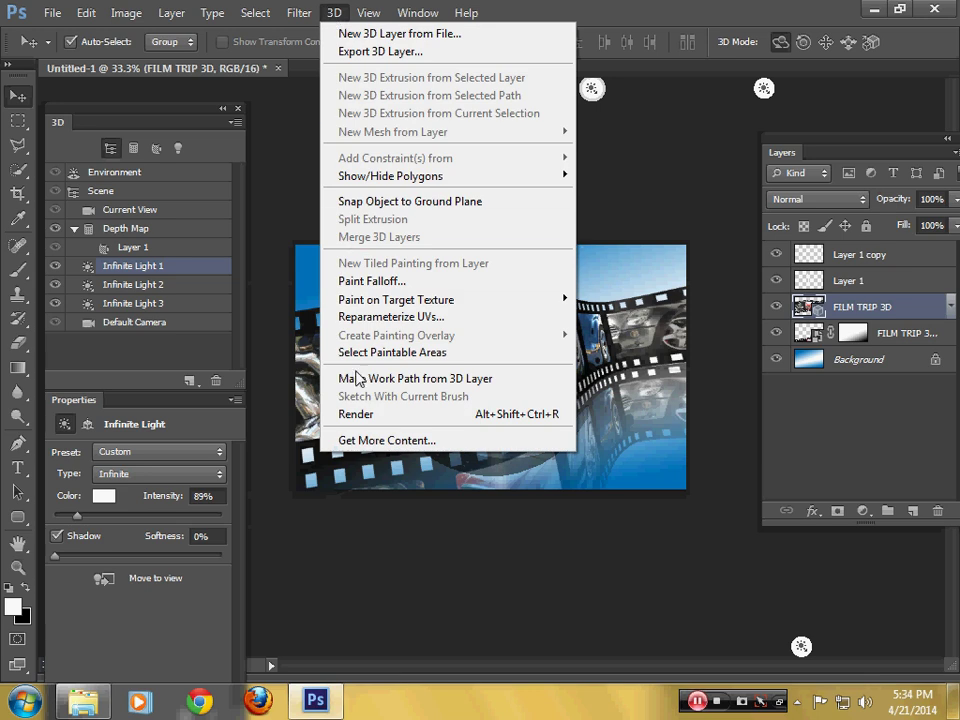
pyautogui.click(357, 414)
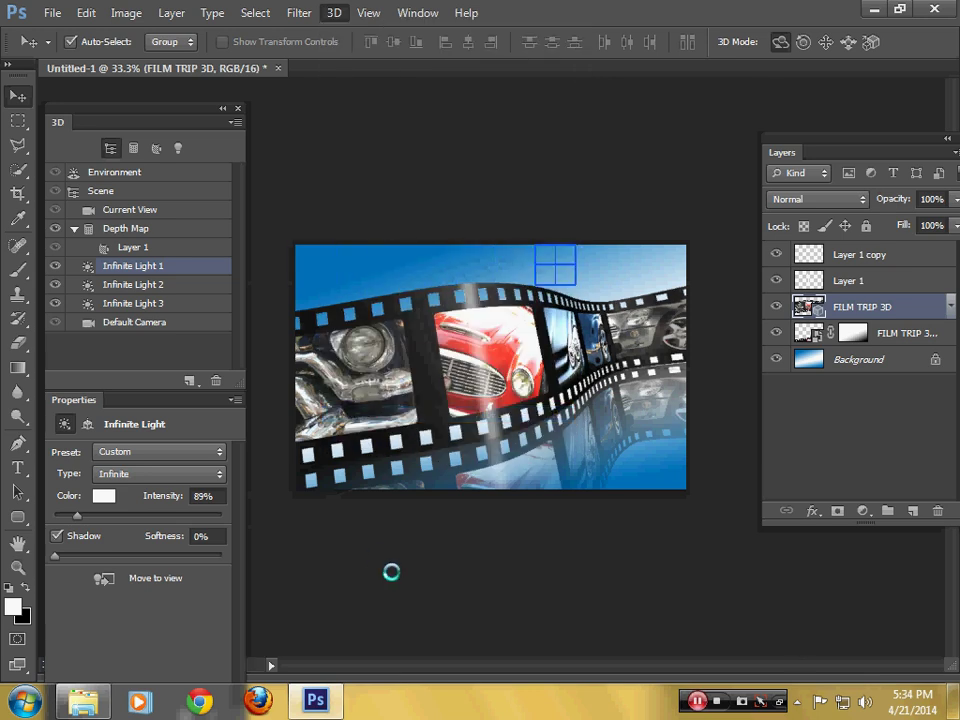
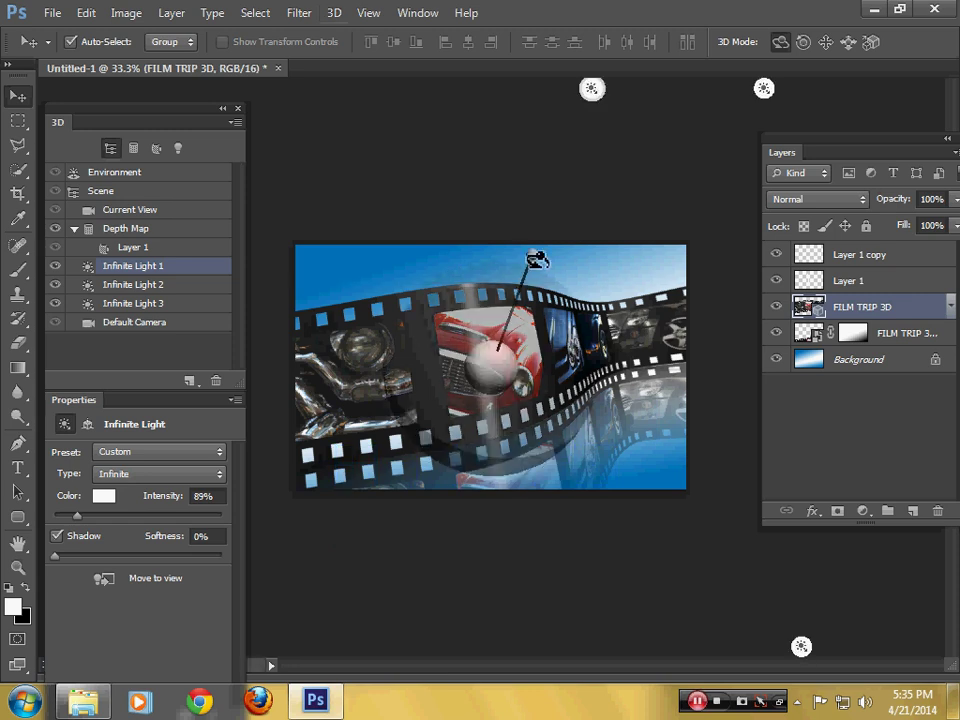
# Drag Infinite Light 1's handle higher so it lights the film strip from above.
pyautogui.moveTo(537, 260)
pyautogui.mouseDown()
pyautogui.moveTo(525, 204)
pyautogui.moveTo(534, 214)
pyautogui.moveTo(510, 253)
pyautogui.moveTo(454, 258)
pyautogui.moveTo(420, 285)
pyautogui.moveTo(372, 294)
pyautogui.moveTo(399, 392)
pyautogui.moveTo(467, 489)
pyautogui.moveTo(503, 519)
pyautogui.moveTo(514, 450)
pyautogui.moveTo(497, 407)
pyautogui.moveTo(497, 335)
pyautogui.moveTo(487, 326)
pyautogui.moveTo(493, 392)
pyautogui.moveTo(493, 326)
pyautogui.moveTo(462, 221)
pyautogui.moveTo(439, 184)
pyautogui.moveTo(442, 210)
pyautogui.mouseUp()
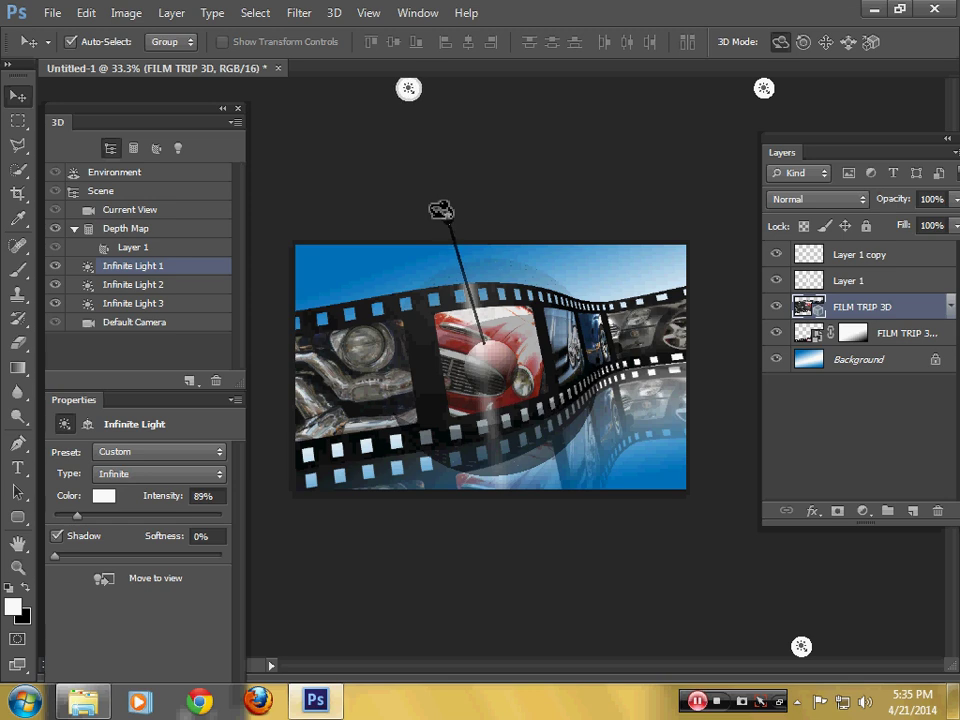
pyautogui.moveTo(441, 210)
pyautogui.mouseDown()
pyautogui.moveTo(444, 229)
pyautogui.moveTo(453, 230)
pyautogui.moveTo(452, 208)
pyautogui.moveTo(455, 217)
pyautogui.mouseUp()
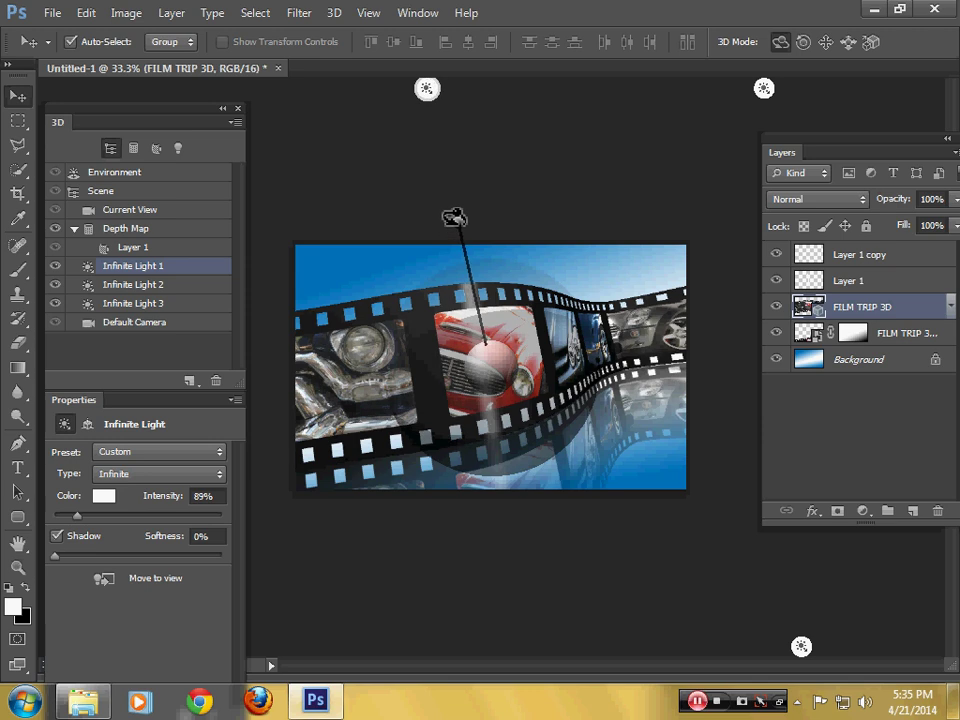
pyautogui.moveTo(454, 217)
pyautogui.mouseDown()
pyautogui.moveTo(477, 207)
pyautogui.moveTo(465, 220)
pyautogui.mouseUp()
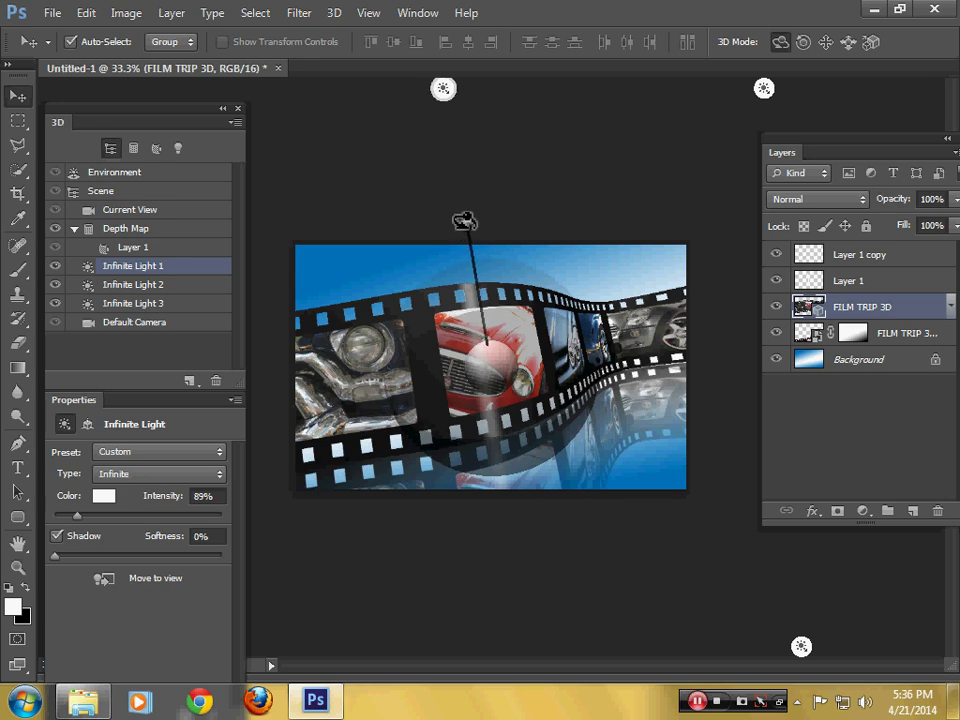
# Render the 3D film strip scene with 3D > Render, then select Layer 1 copy.
pyautogui.click(336, 14)
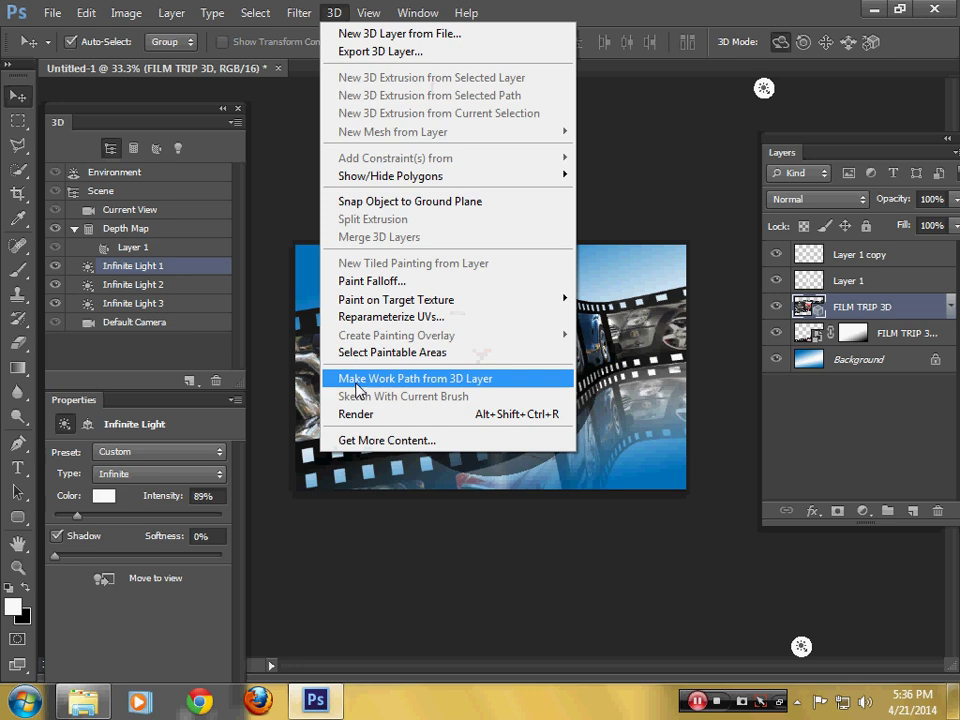
pyautogui.click(366, 472)
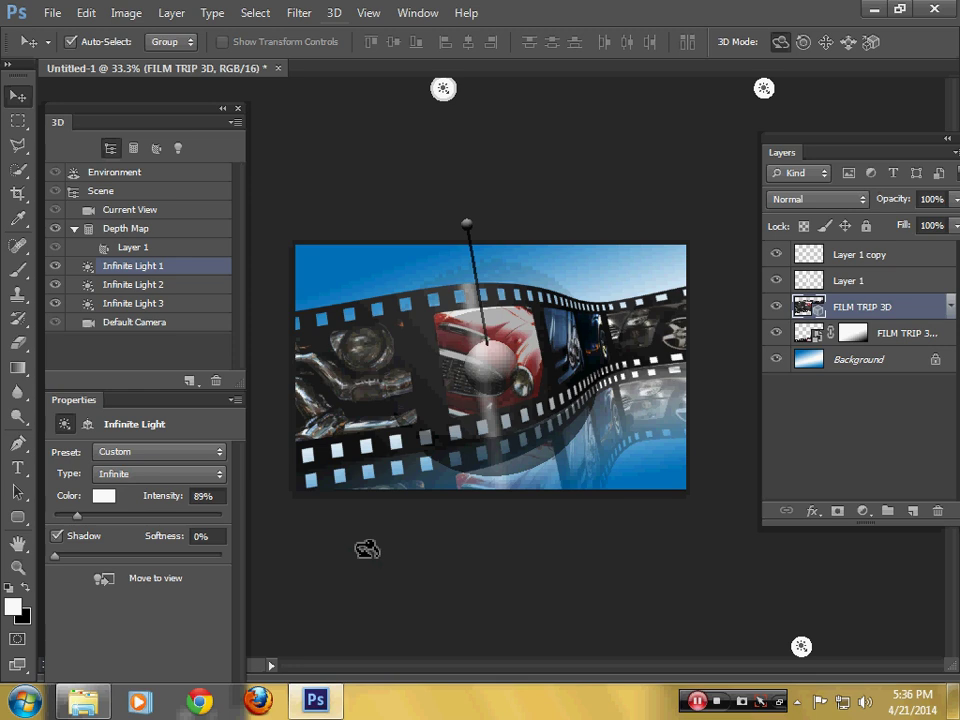
pyautogui.click(873, 254)
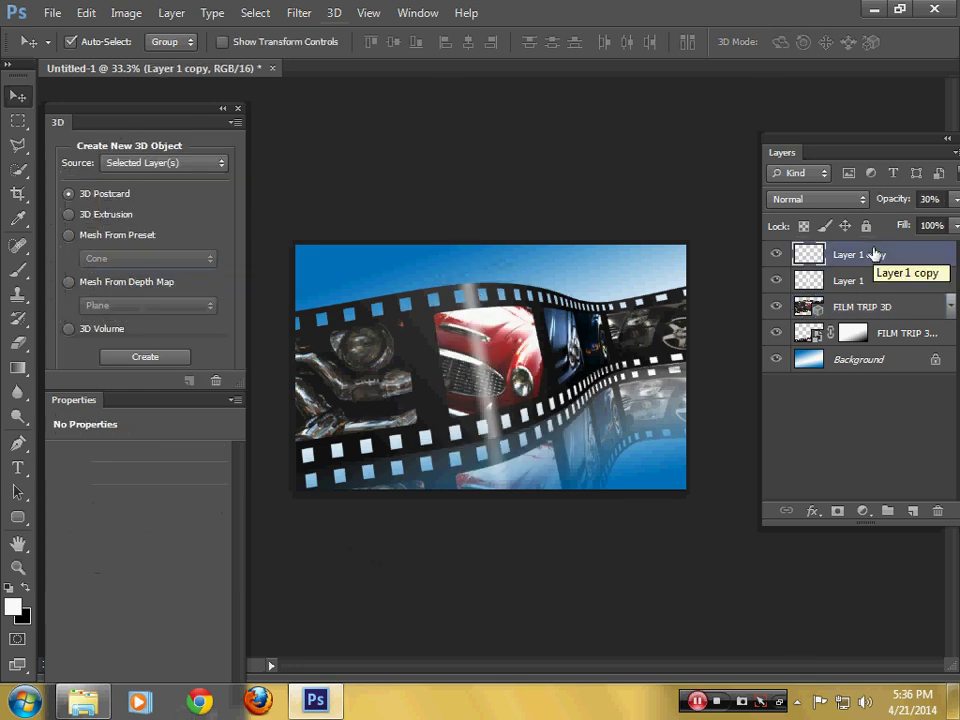
# Set the Type tool to white (#ffffff) text at 60 pt.
pyautogui.click(18, 467)
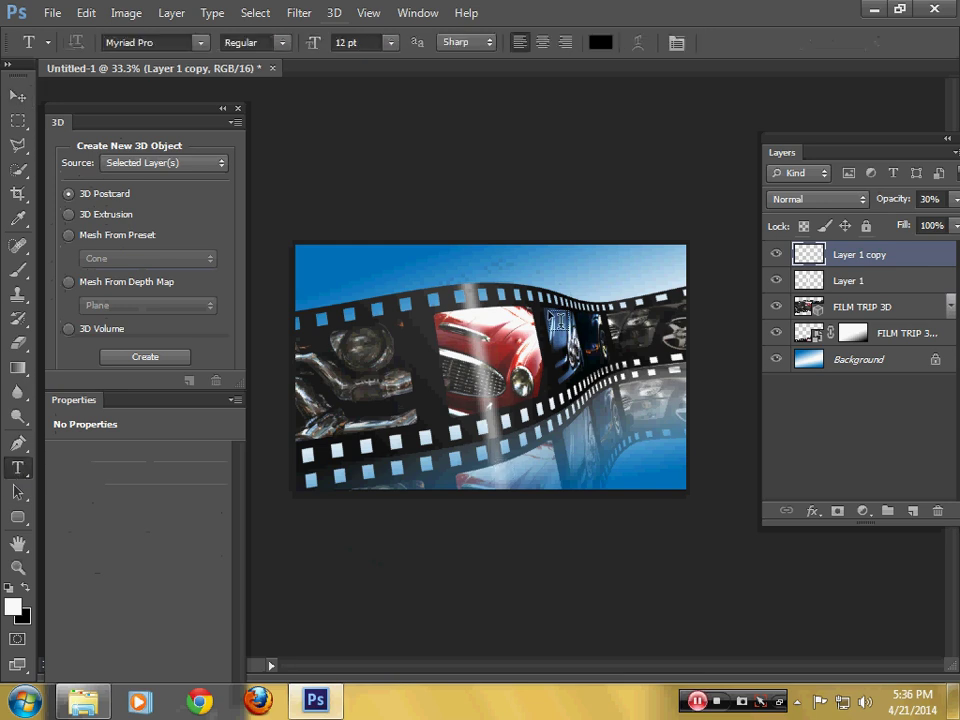
pyautogui.click(601, 42)
pyautogui.click(267, 189)
pyautogui.moveTo(267, 189); pyautogui.dragTo(231, 170)
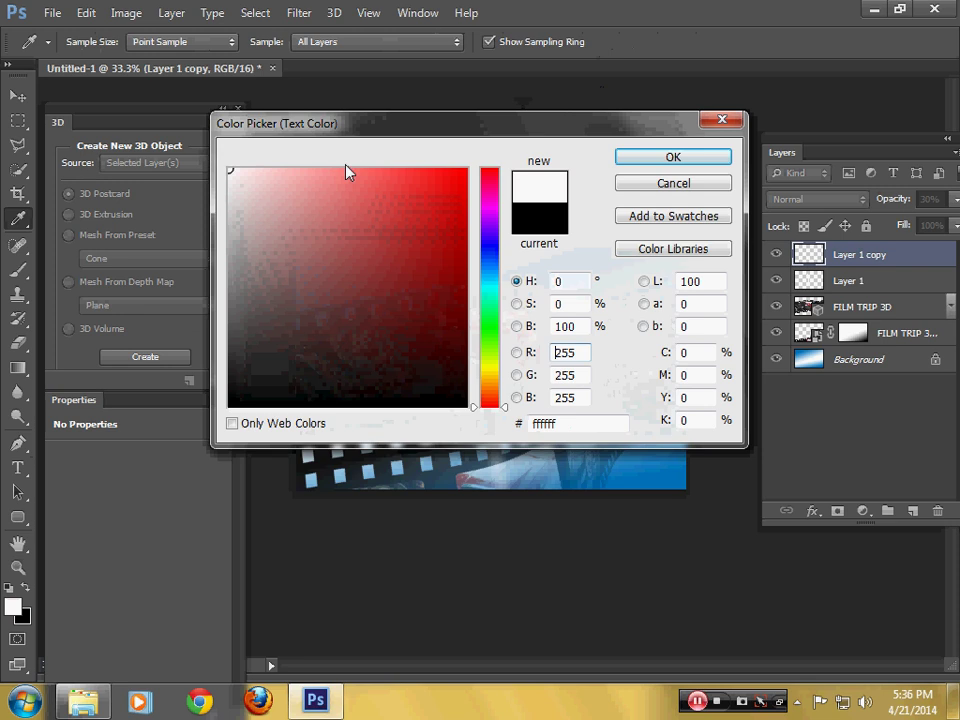
pyautogui.click(673, 158)
pyautogui.click(391, 43)
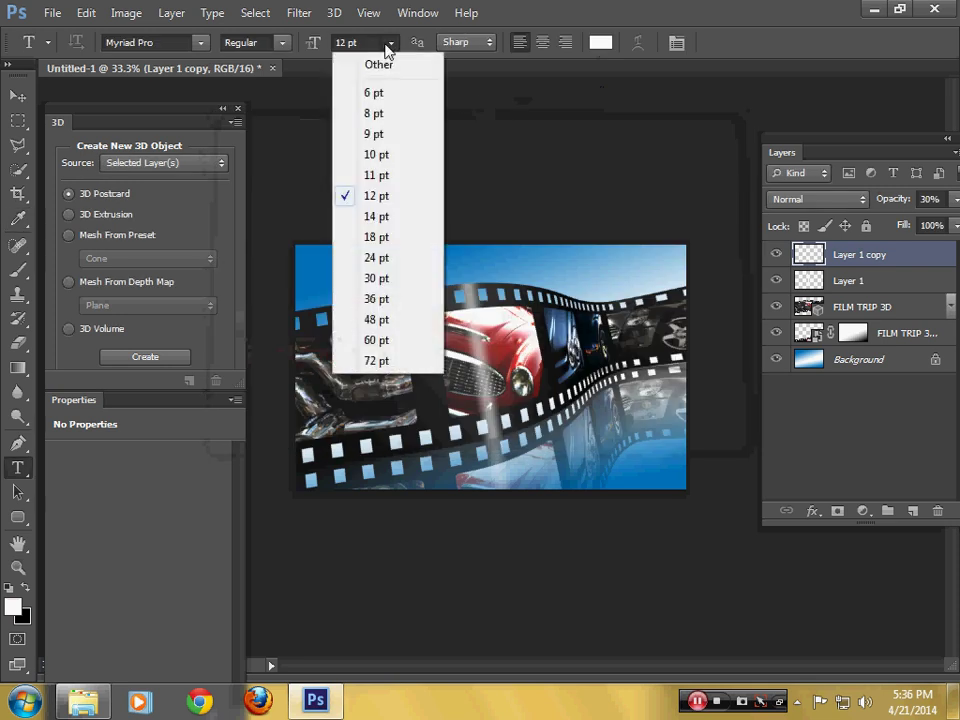
pyautogui.click(385, 342)
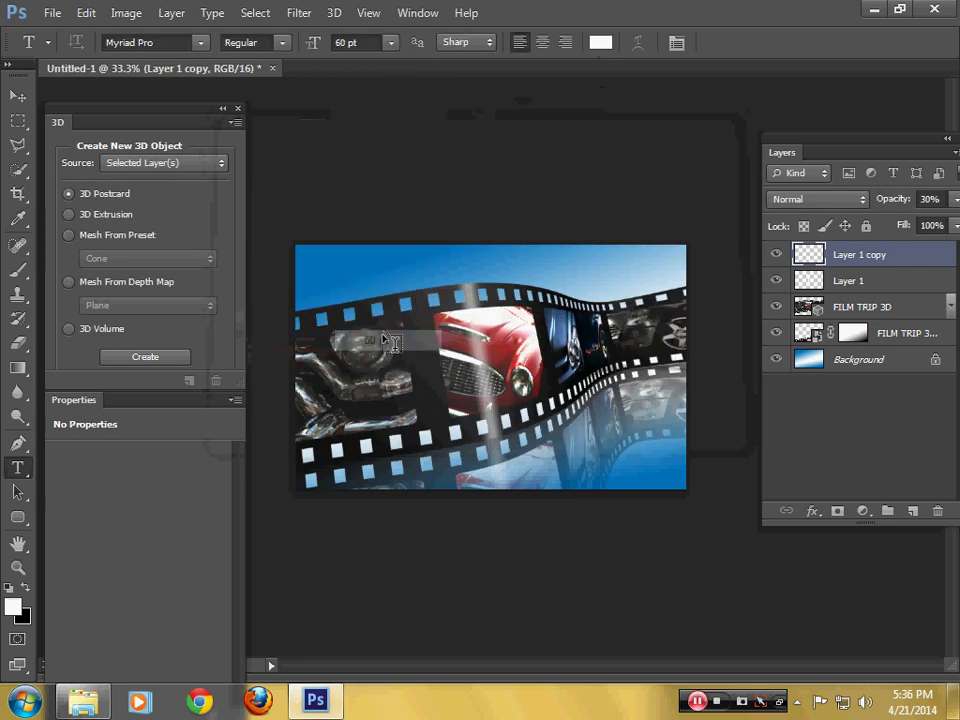
# Type DRIVEN near the lower right of the image and select it.
pyautogui.click(550, 460)
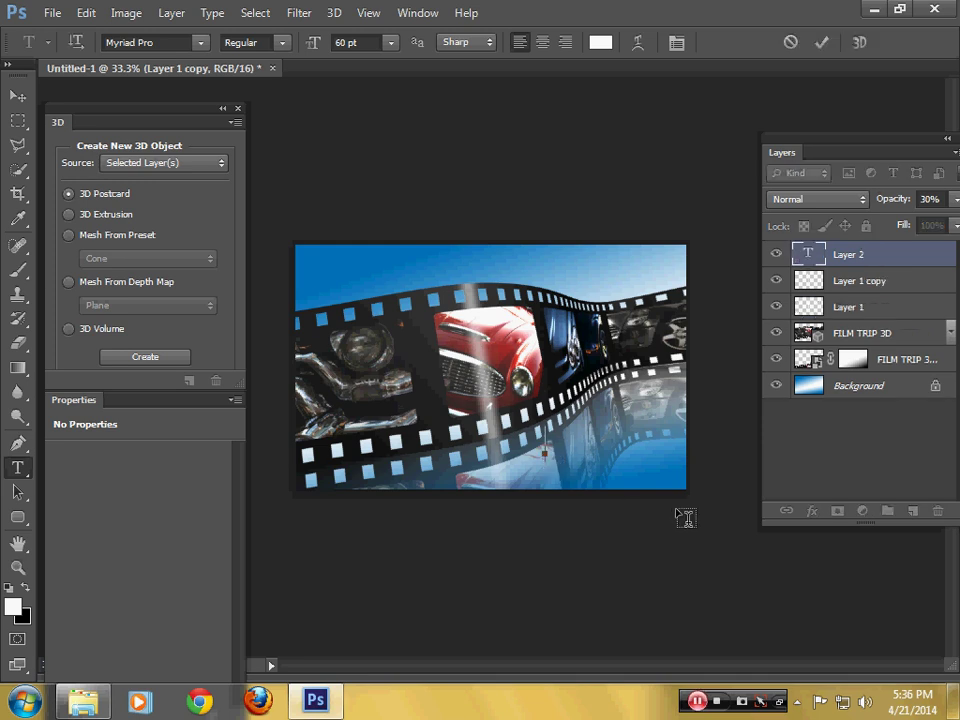
pyautogui.write('D')
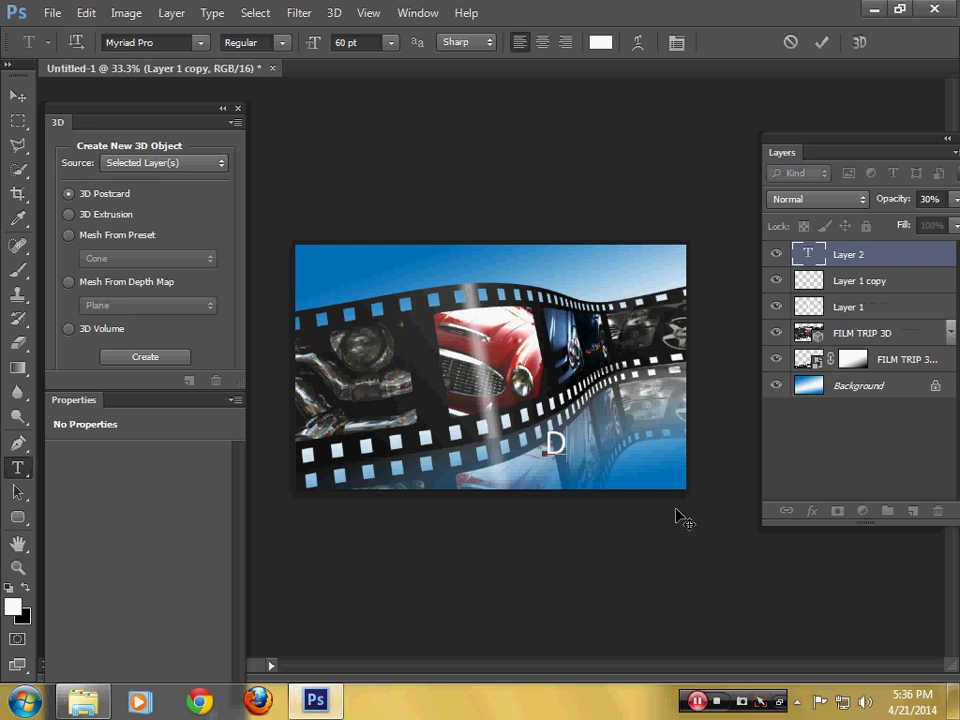
pyautogui.write('I')
pyautogui.press('BackSpace')
pyautogui.write('RI')
pyautogui.write('VEN')
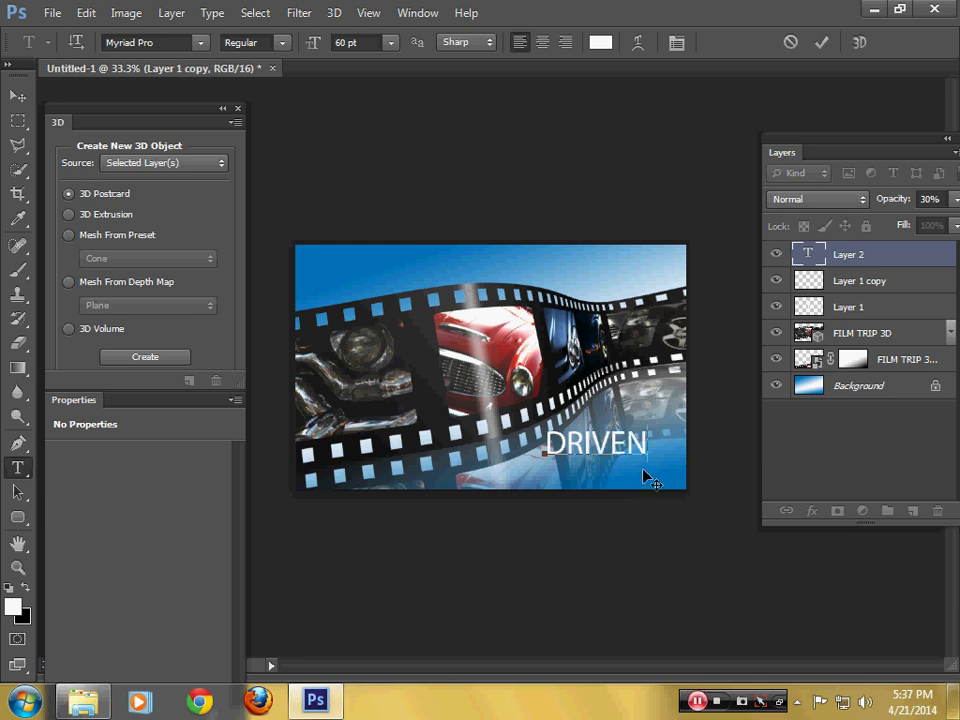
pyautogui.press('ctrl')
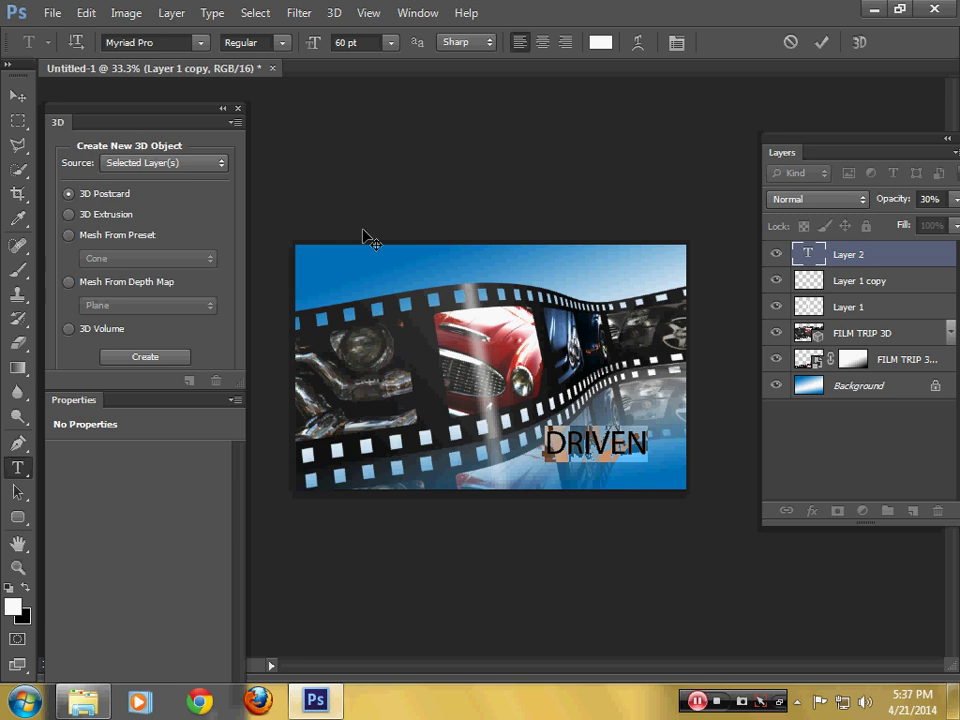
# Try Rockwell Condensed, then Rockwell Extra Bold, as the DRIVEN font.
pyautogui.click(201, 43)
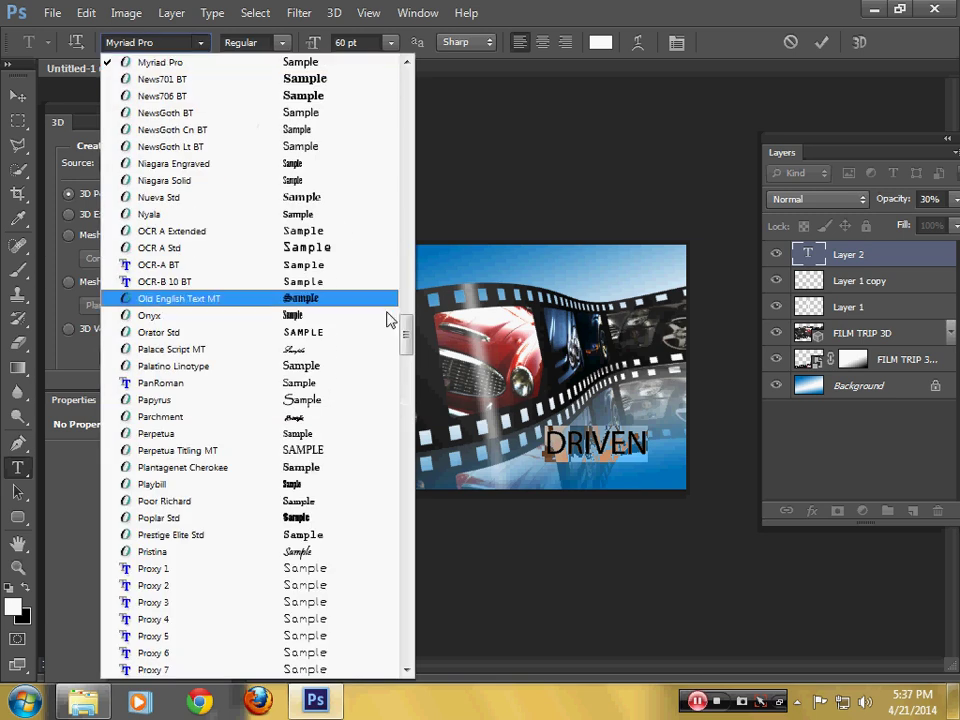
pyautogui.scroll(-2, 408, 340)
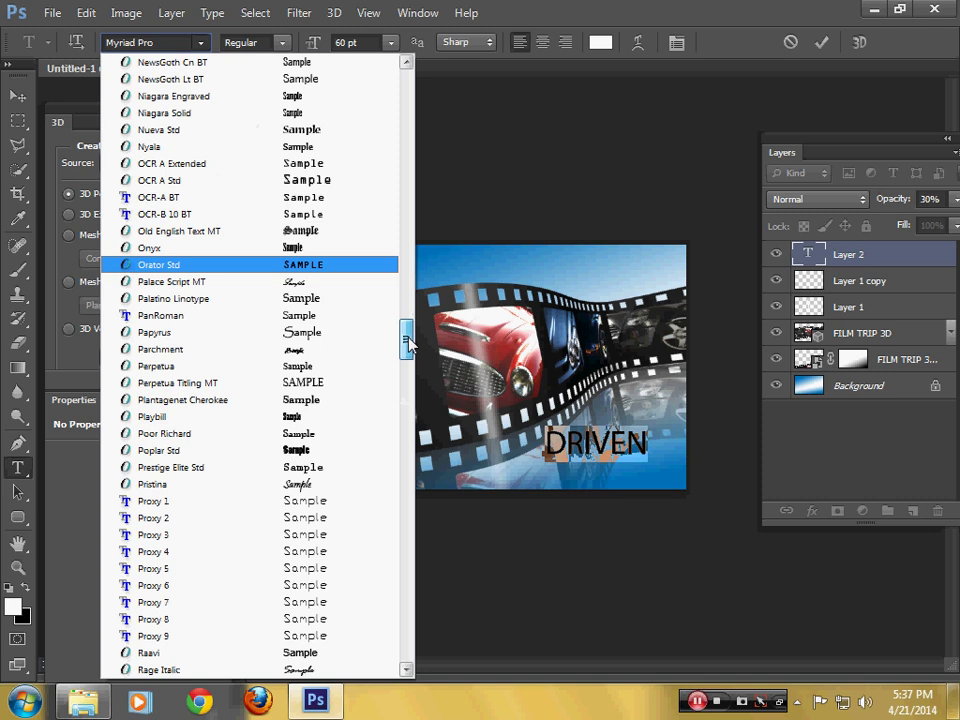
pyautogui.scroll(2, 408, 343)
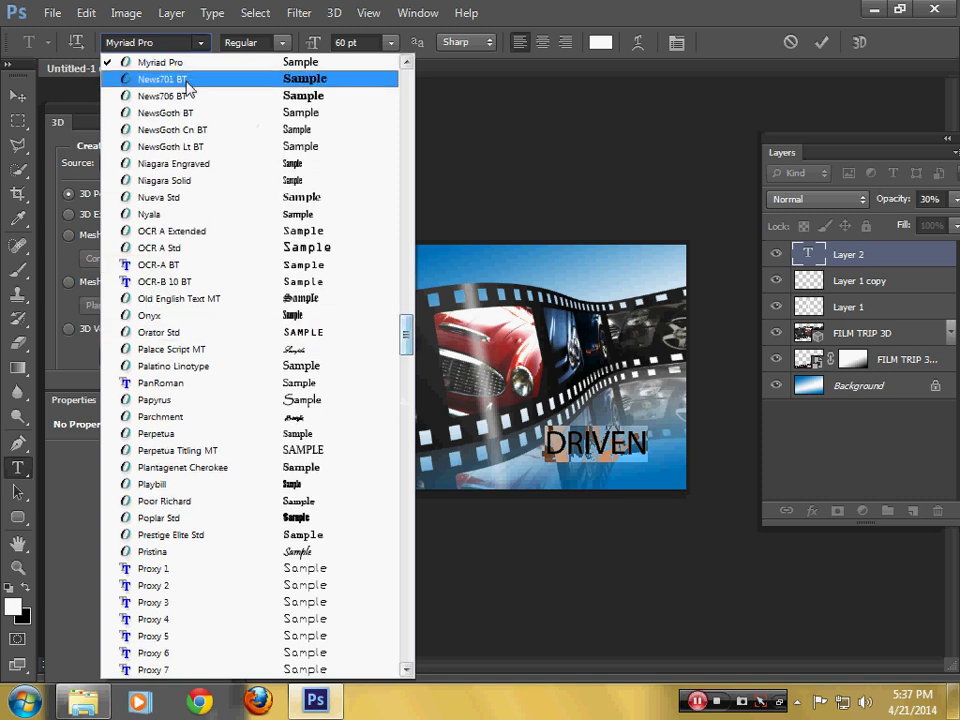
pyautogui.click(157, 42)
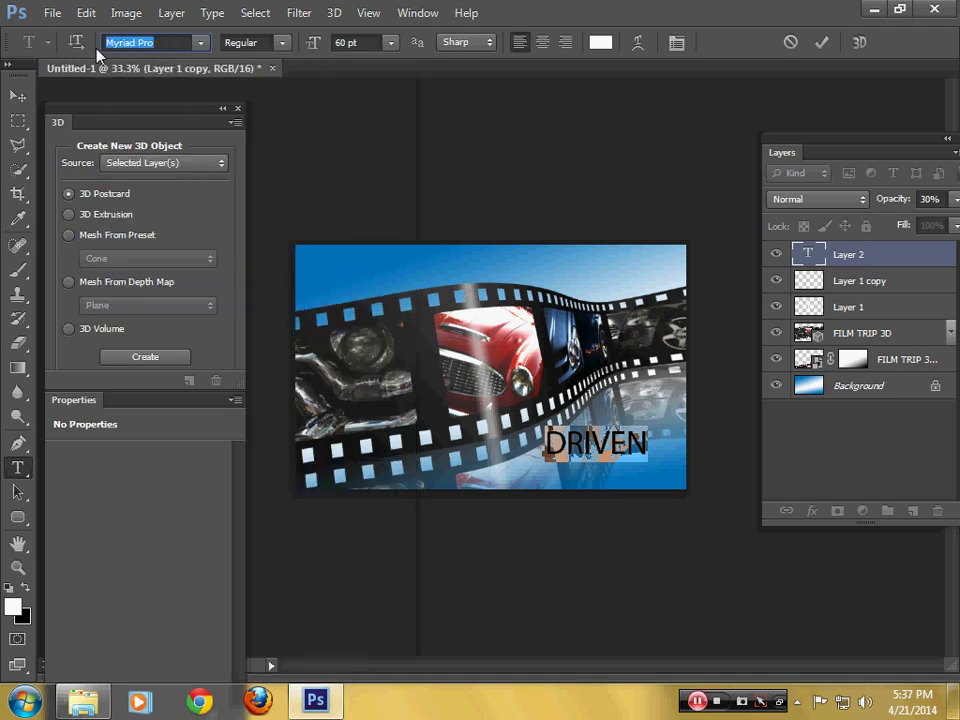
pyautogui.write('Roc')
pyautogui.write('kwell')
pyautogui.press('Down')
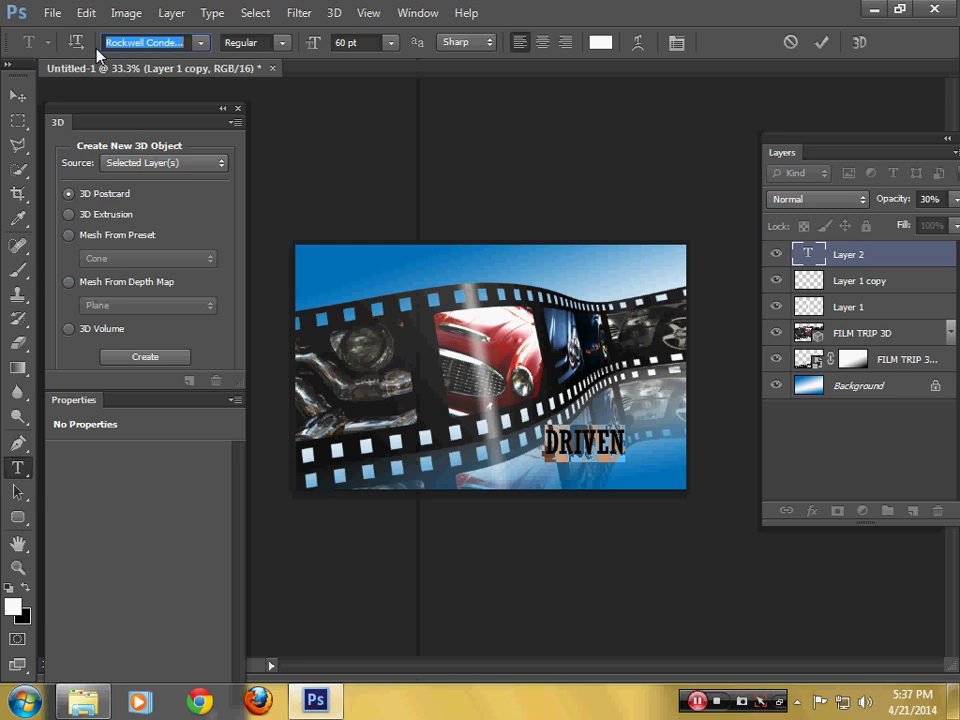
pyautogui.press('Return')
pyautogui.click(199, 43)
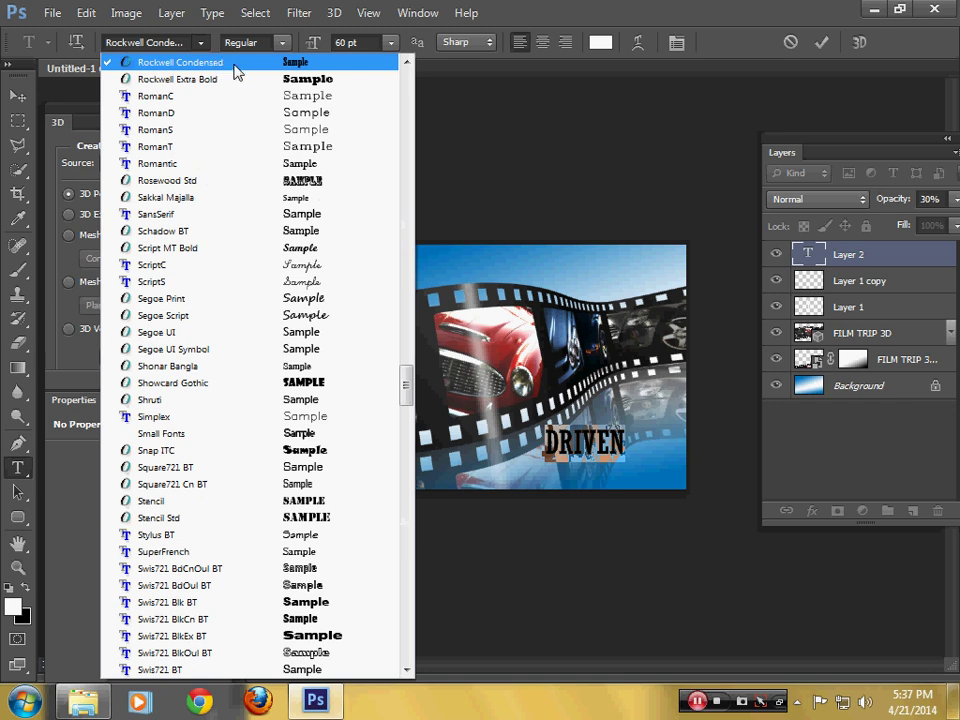
pyautogui.click(228, 79)
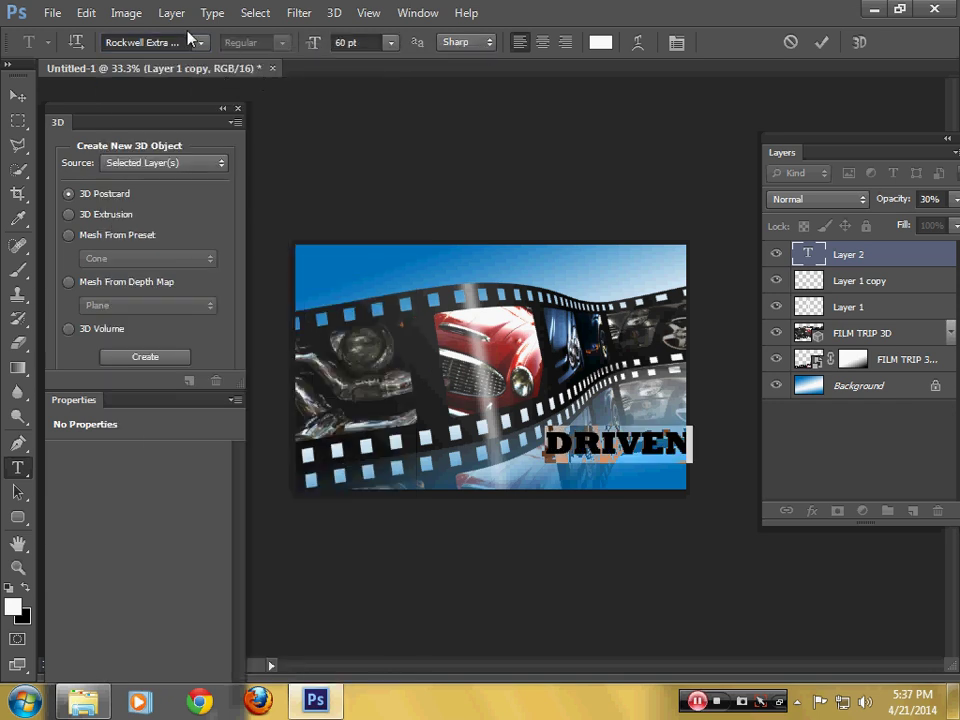
# Switch to plain Rockwell Regular, then delete the DRIVEN text.
pyautogui.click(196, 42)
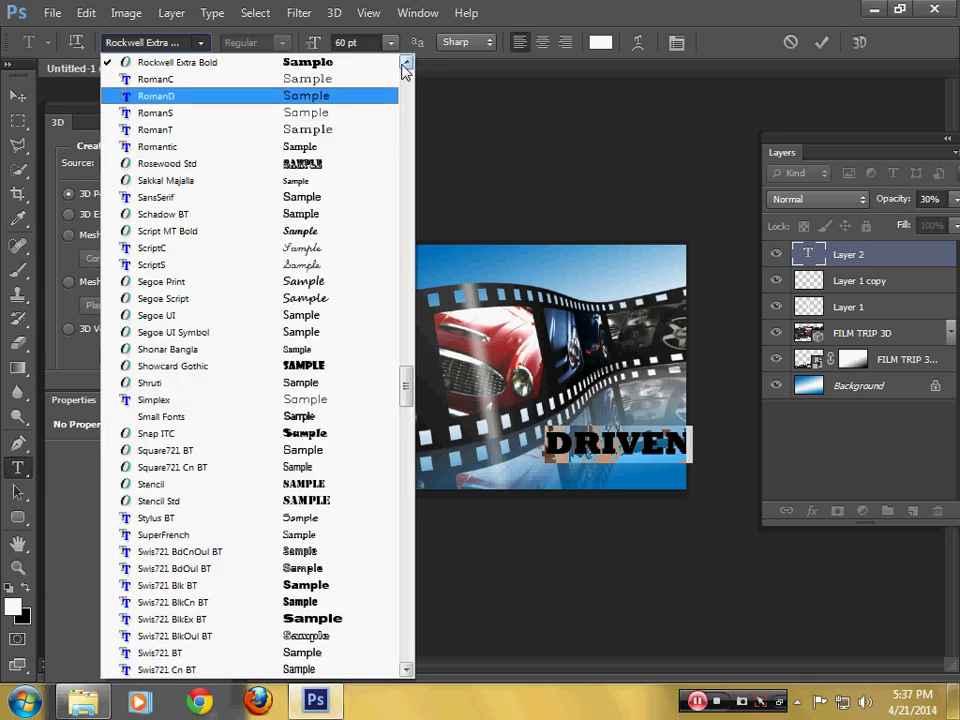
pyautogui.click(405, 63)
pyautogui.click(405, 63)
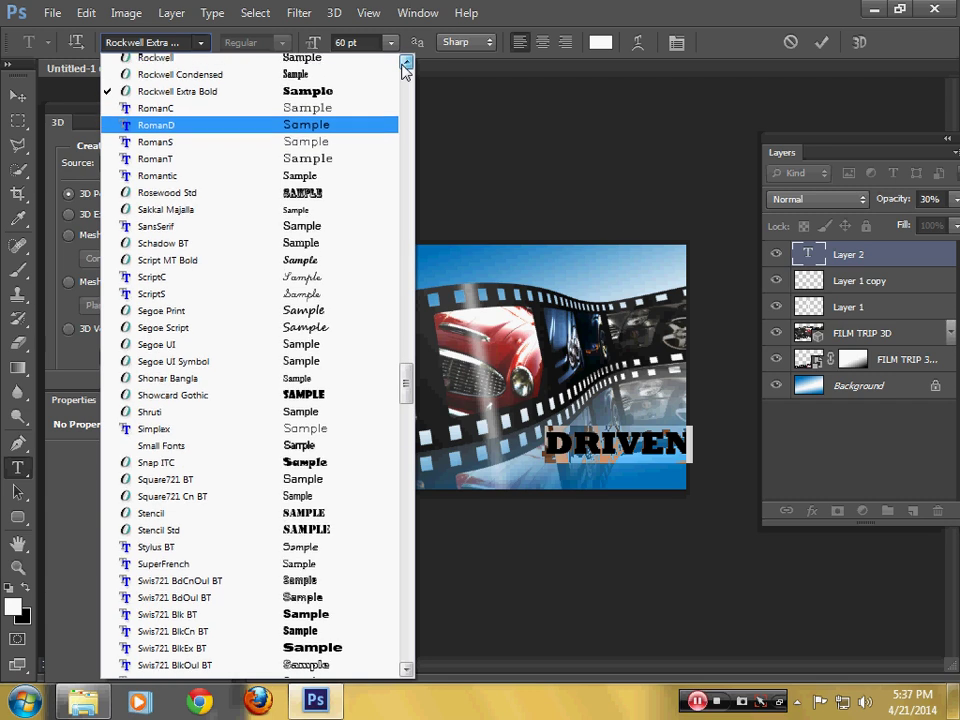
pyautogui.click(335, 63)
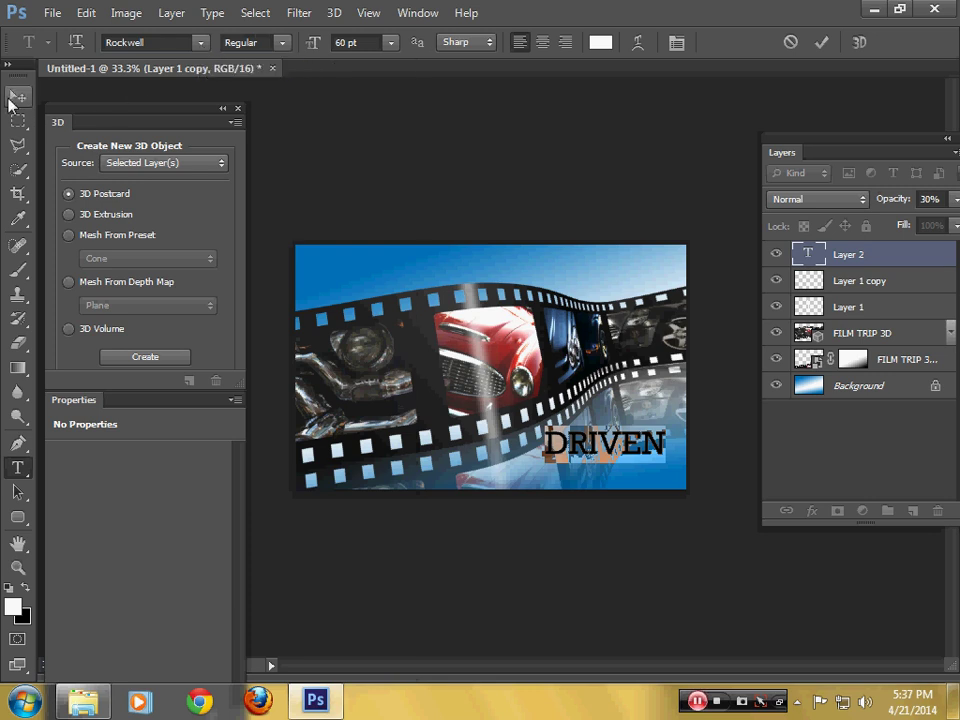
pyautogui.click(199, 44)
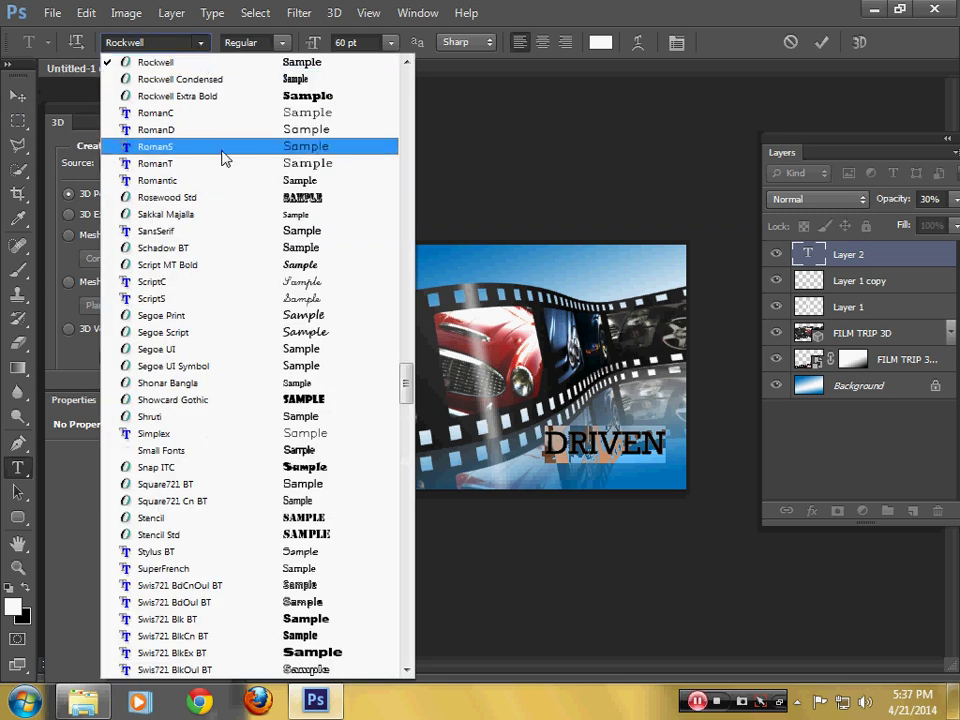
pyautogui.click(241, 8)
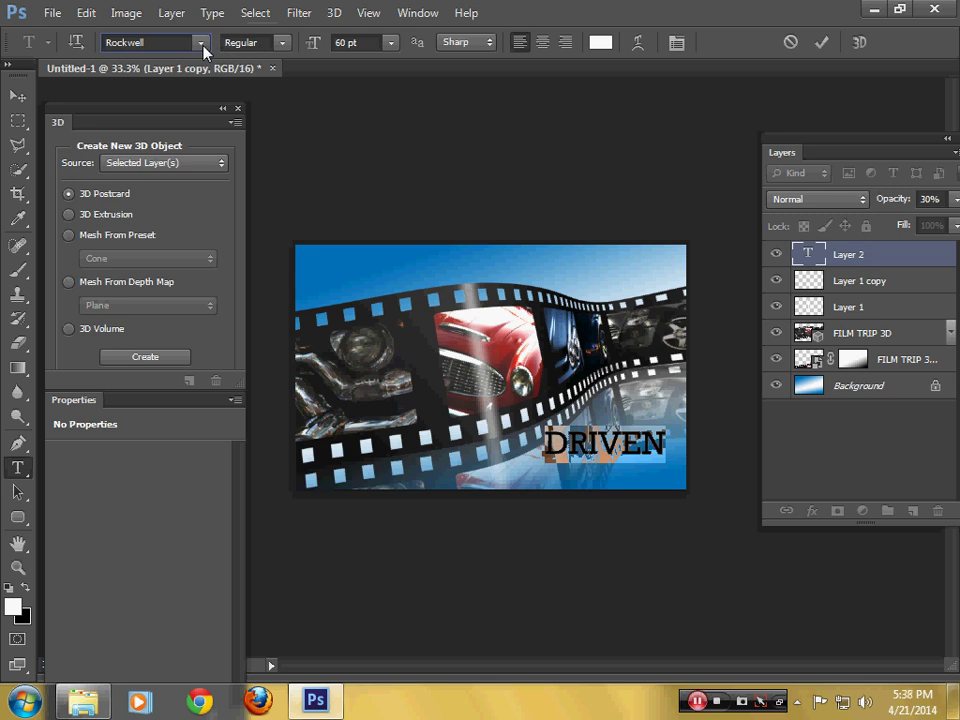
pyautogui.press('BackSpace')
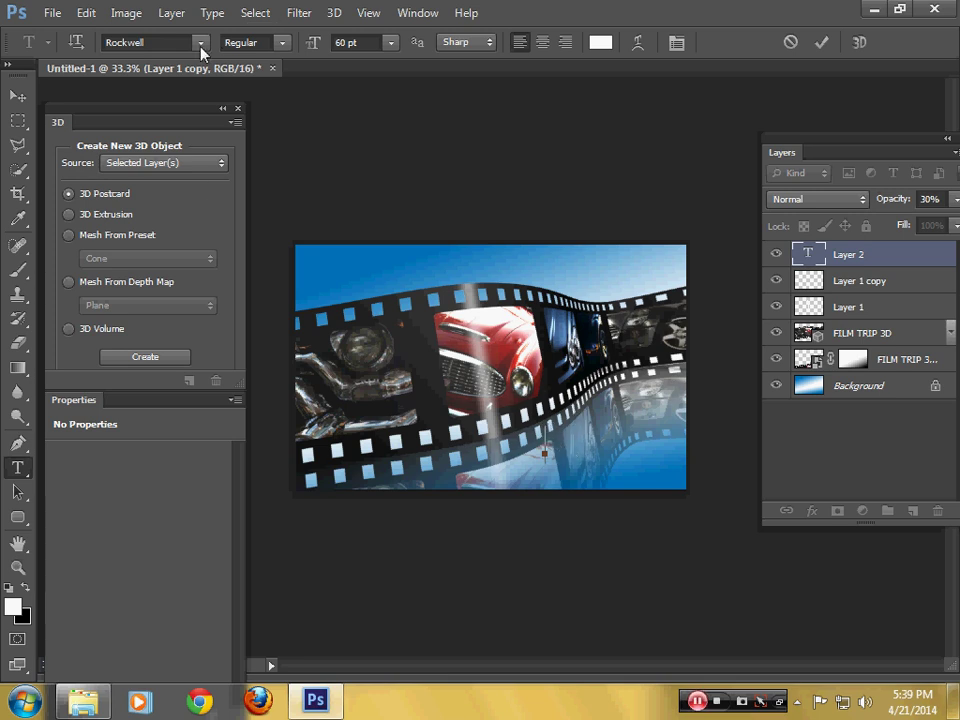
# Enter Trajan Pro as the font in the options bar font field.
pyautogui.click(175, 38)
pyautogui.write('Tr')
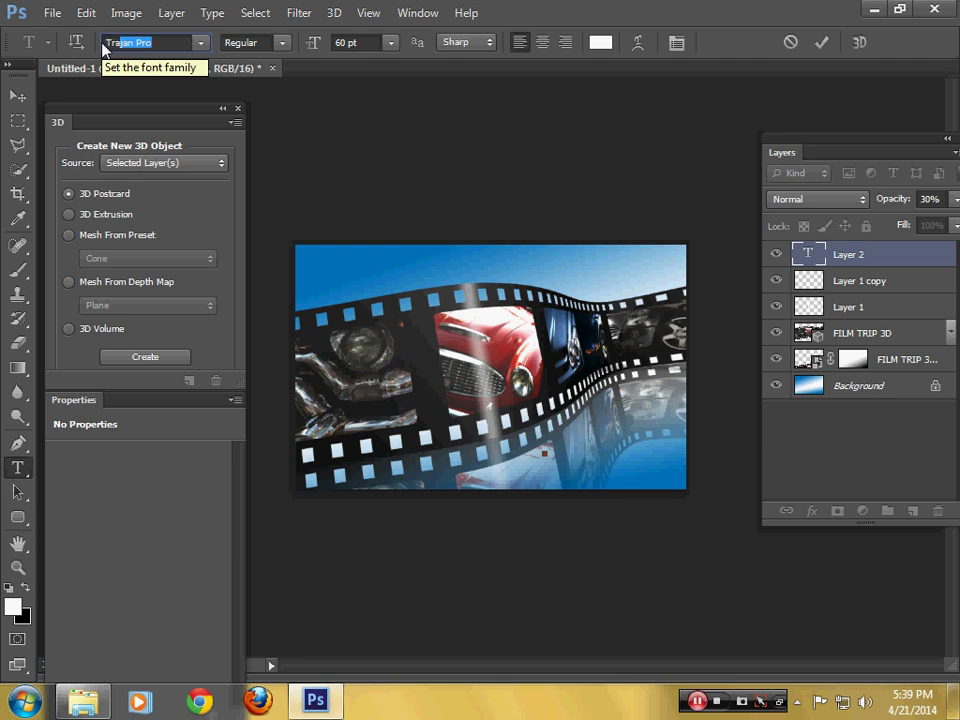
pyautogui.write('ajan')
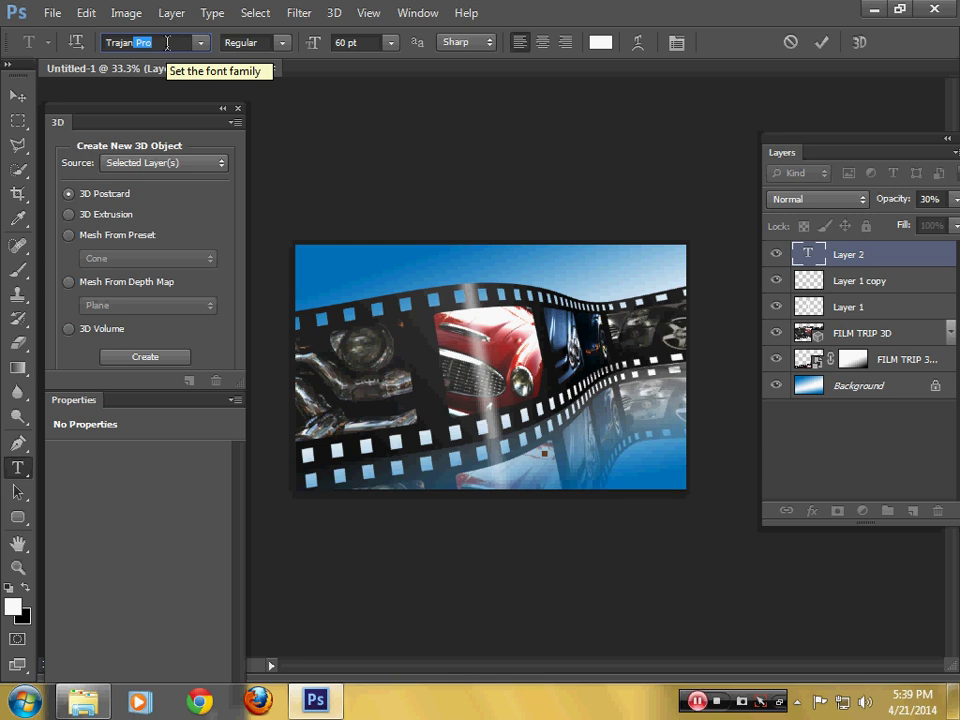
pyautogui.write('Pro')
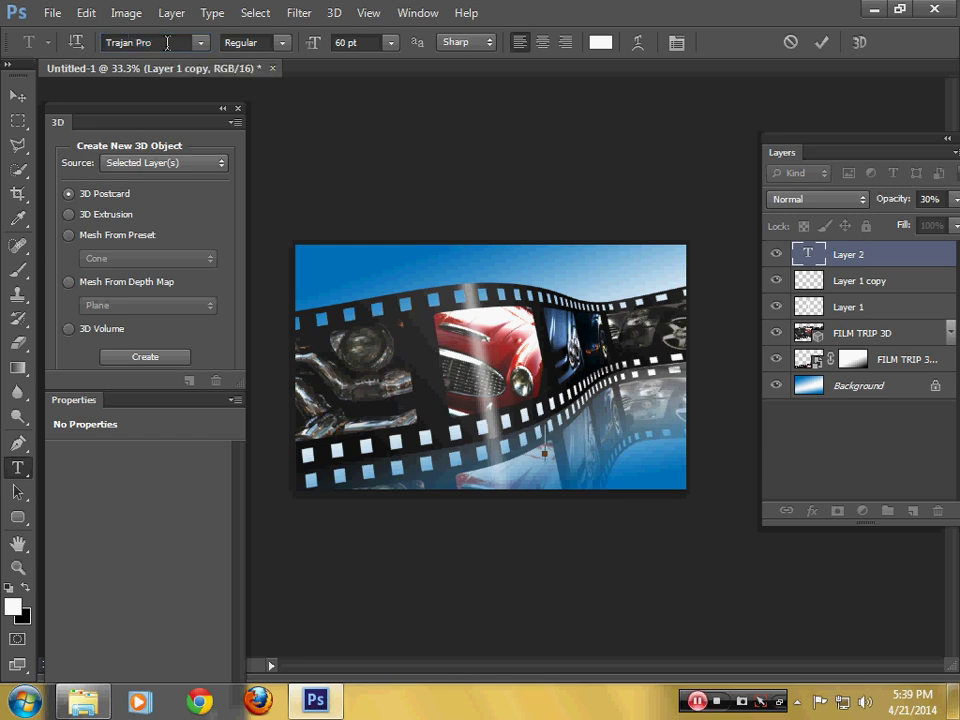
pyautogui.press('Escape')
pyautogui.click(167, 43)
pyautogui.write('D')
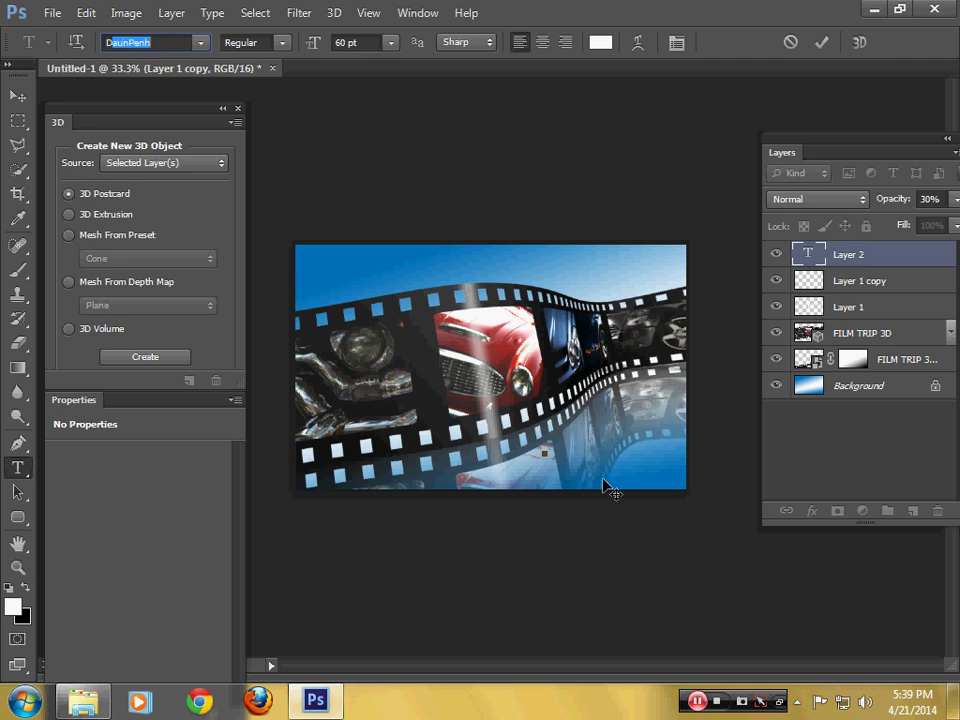
pyautogui.write('illeniaUPC')
pyautogui.press('Return')
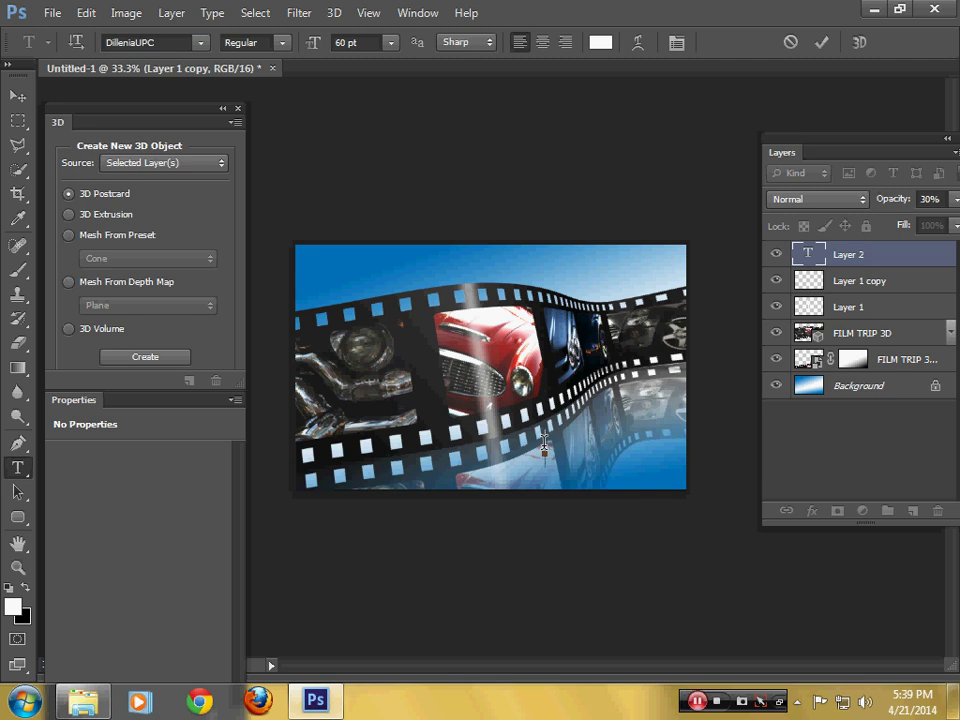
# Type DRIVEN again, select it, and set it in Trajan Pro Bold.
pyautogui.write('DRIVE')
pyautogui.write('N')
pyautogui.hotkey('ctrl', 'a')
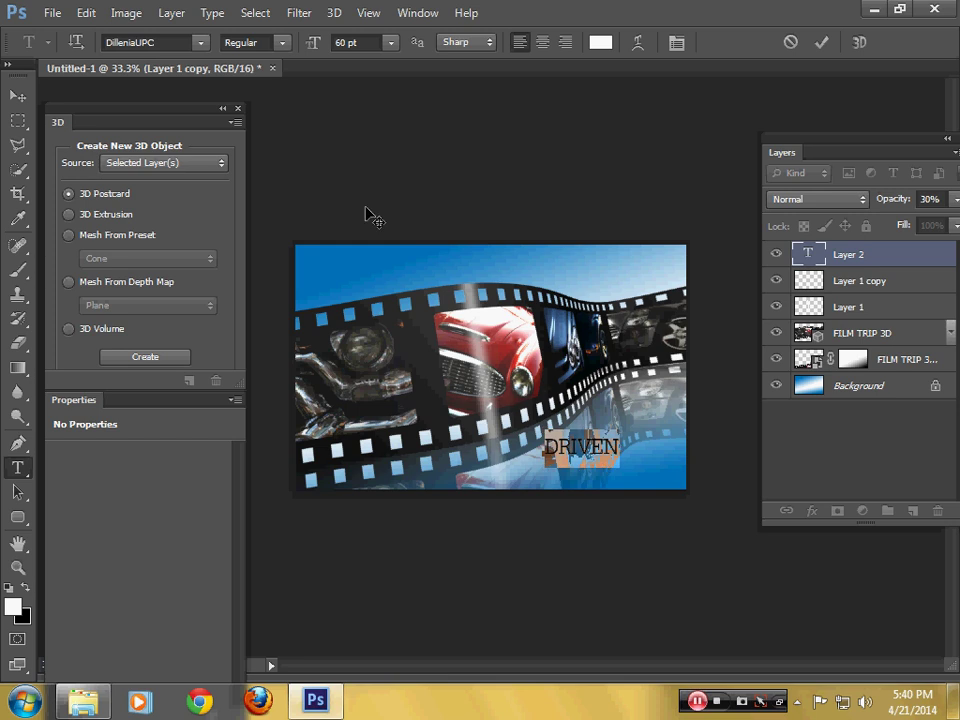
pyautogui.click(171, 42)
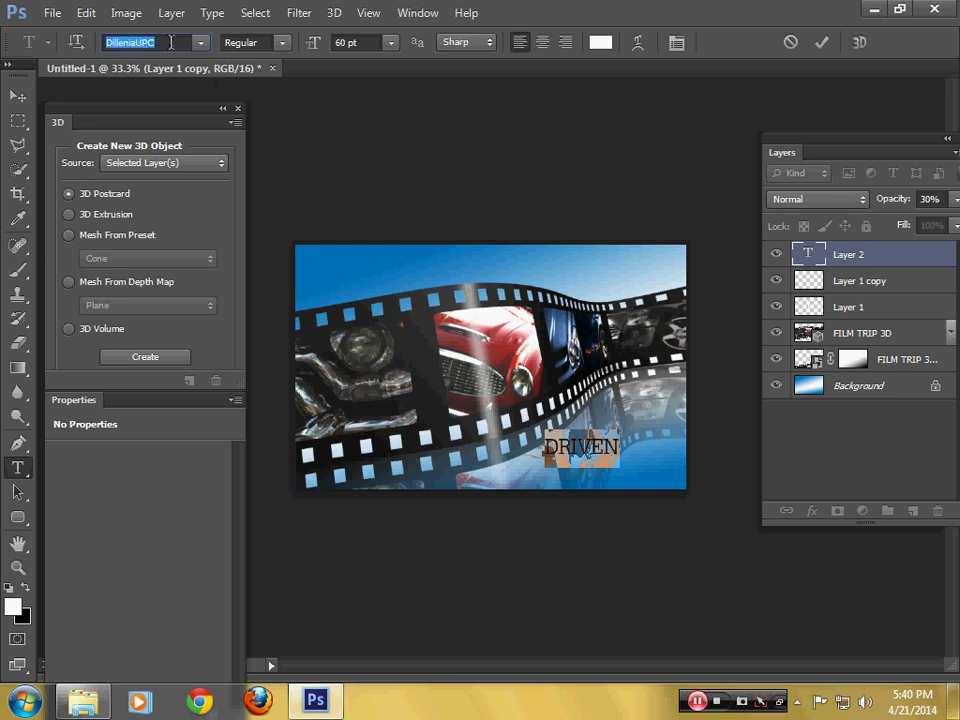
pyautogui.write('Tra')
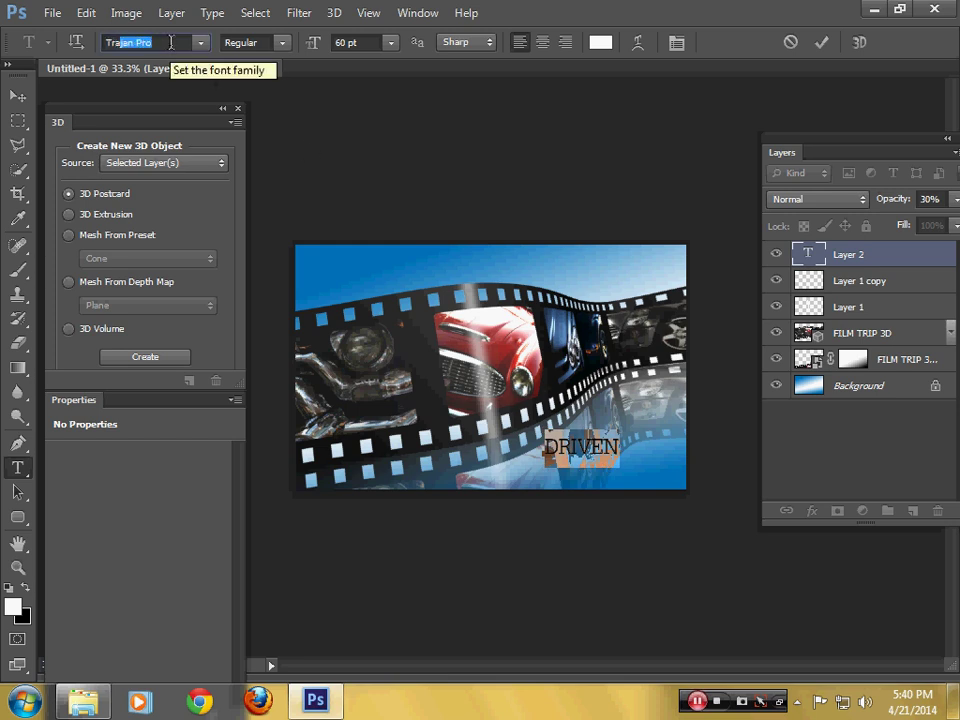
pyautogui.write('jan')
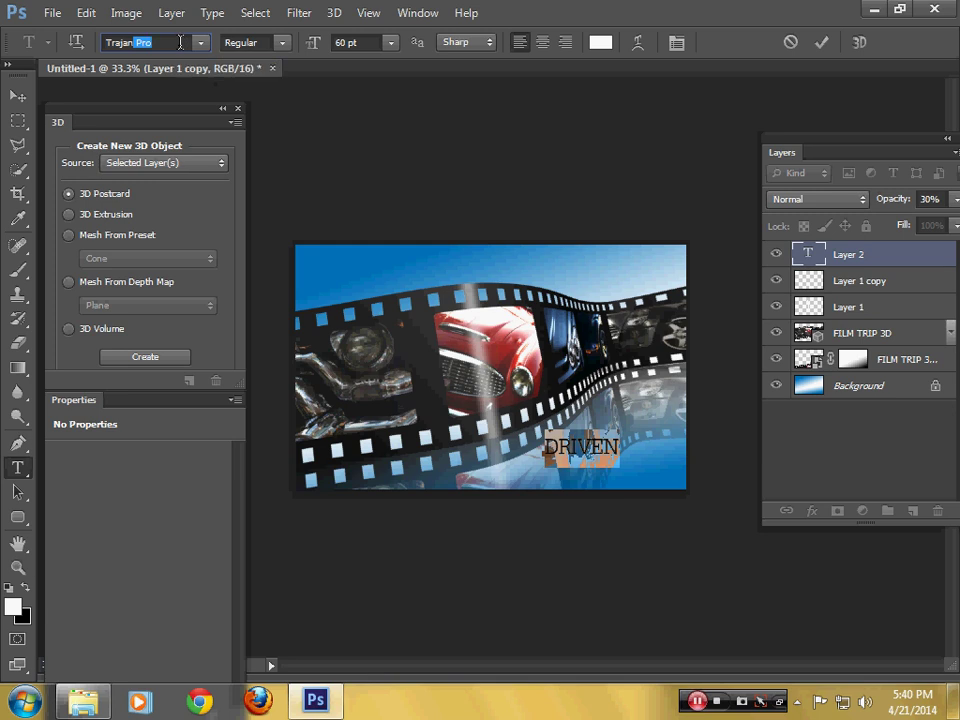
pyautogui.press('Return')
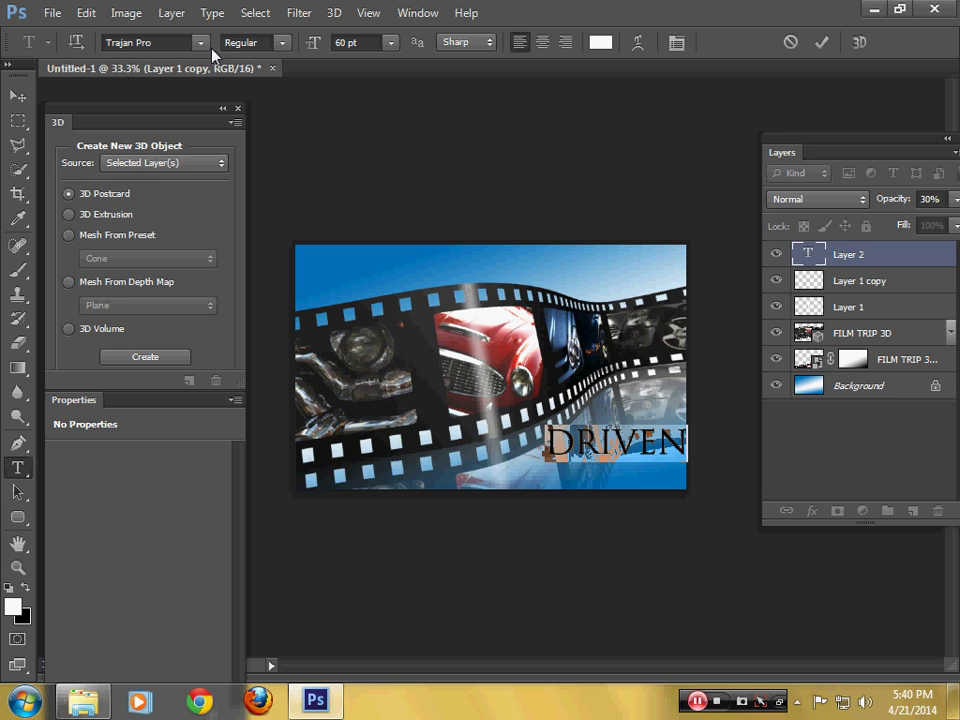
pyautogui.click(281, 43)
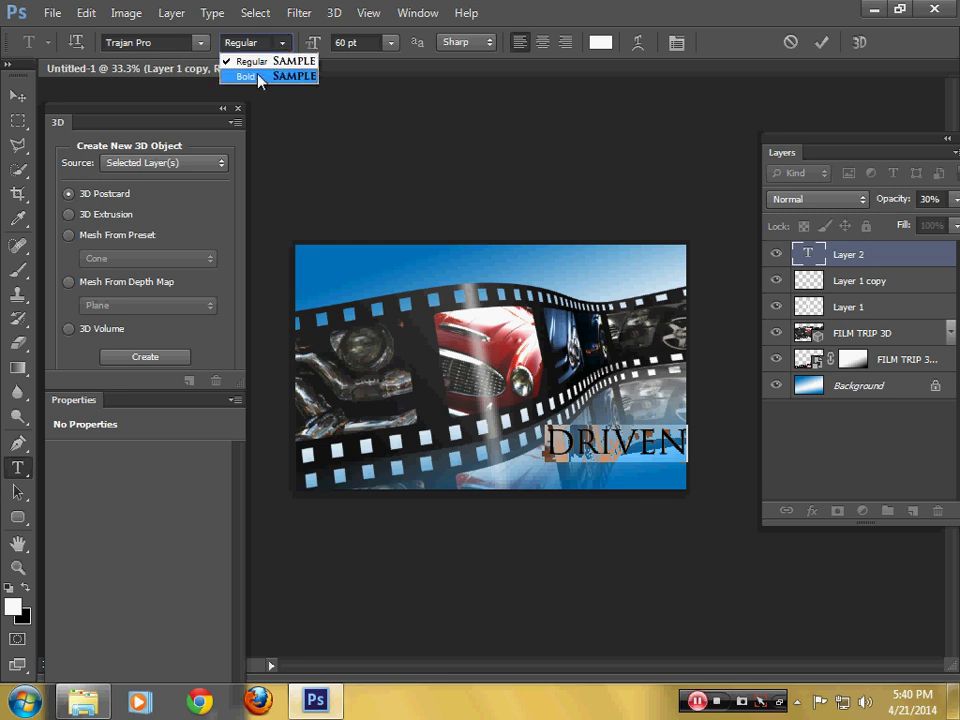
pyautogui.click(258, 77)
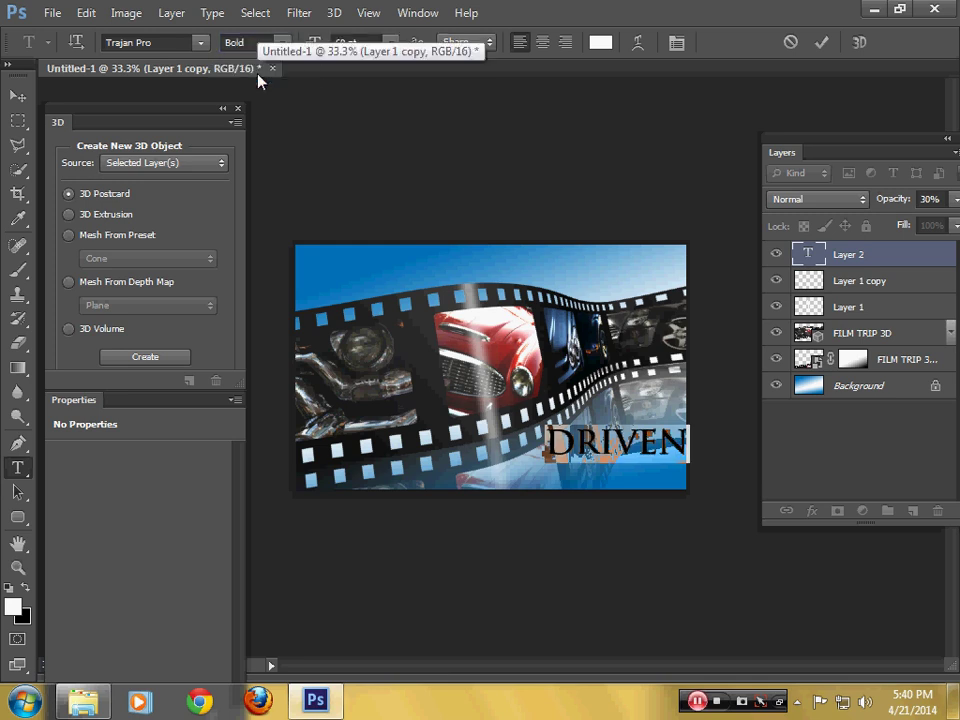
# Commit the text and nudge DRIVEN left and down with the Move tool.
pyautogui.click(18, 95)
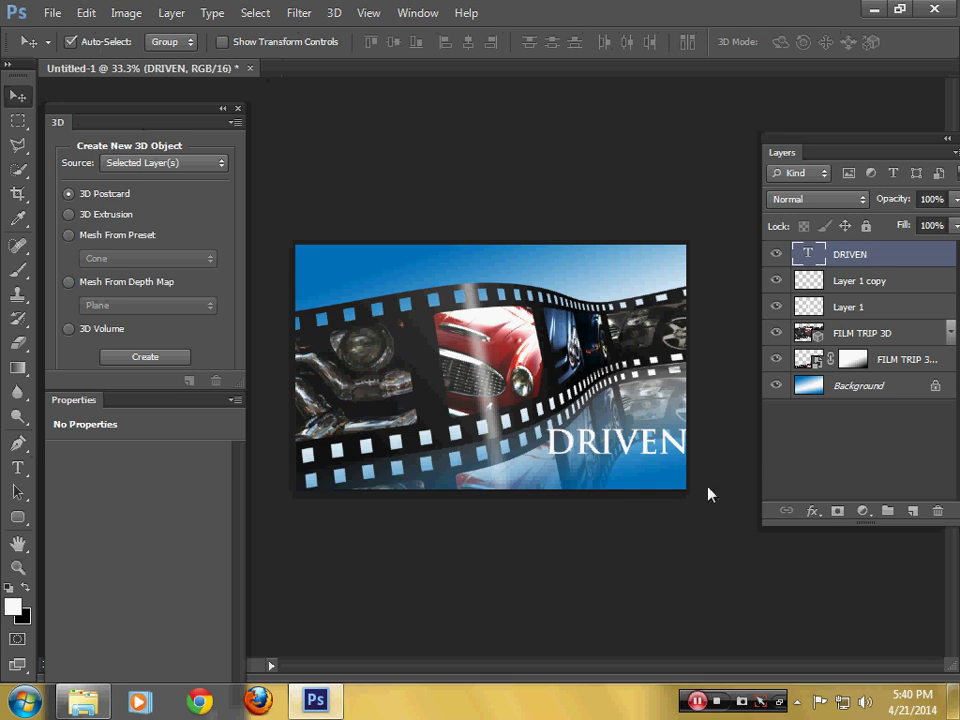
pyautogui.hotkey('shift', 'Left')
pyautogui.hotkey('shift', 'Left')
pyautogui.hotkey('shift', 'Left')
pyautogui.hotkey('shift', 'Down')
pyautogui.hotkey('shift', 'Down')
pyautogui.hotkey('shift', 'Down')
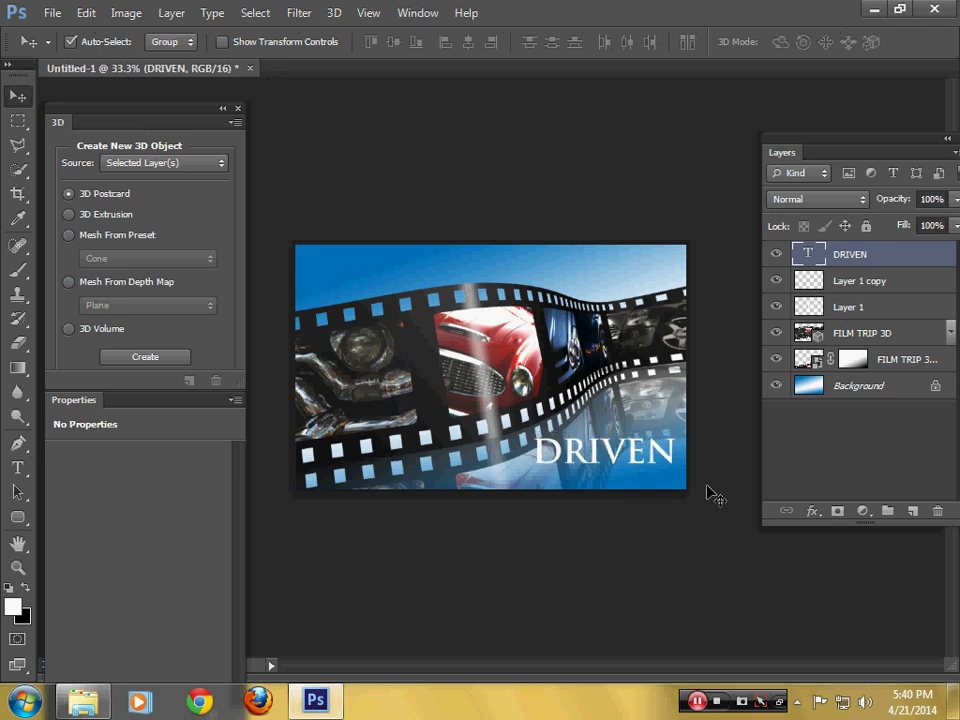
pyautogui.hotkey('shift', 'Down')
pyautogui.hotkey('shift', 'Down')
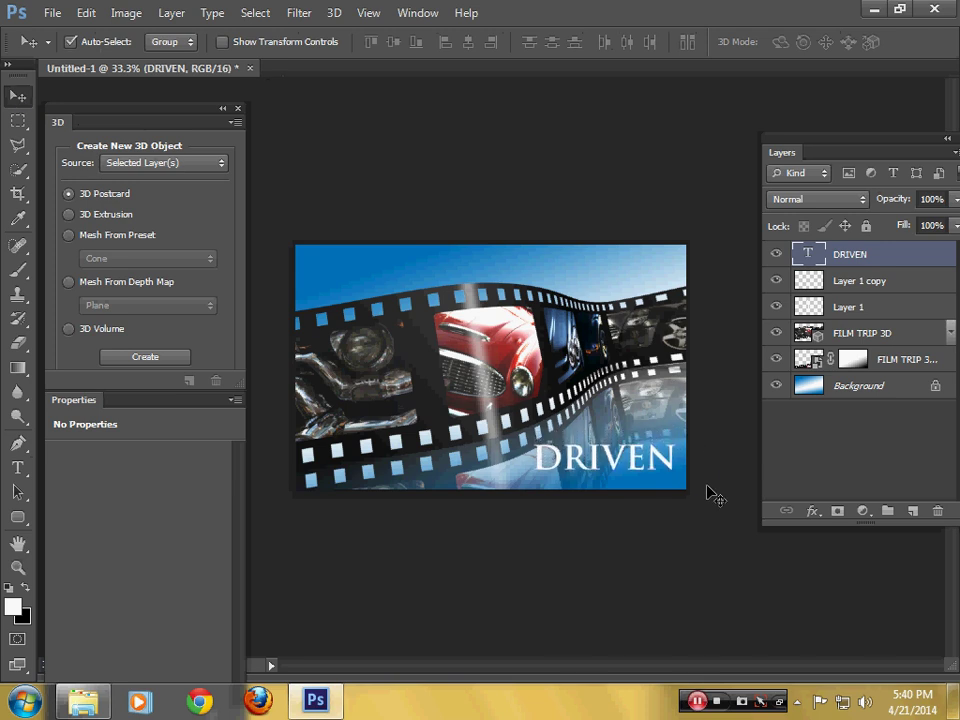
pyautogui.hotkey('shift', 'Left')
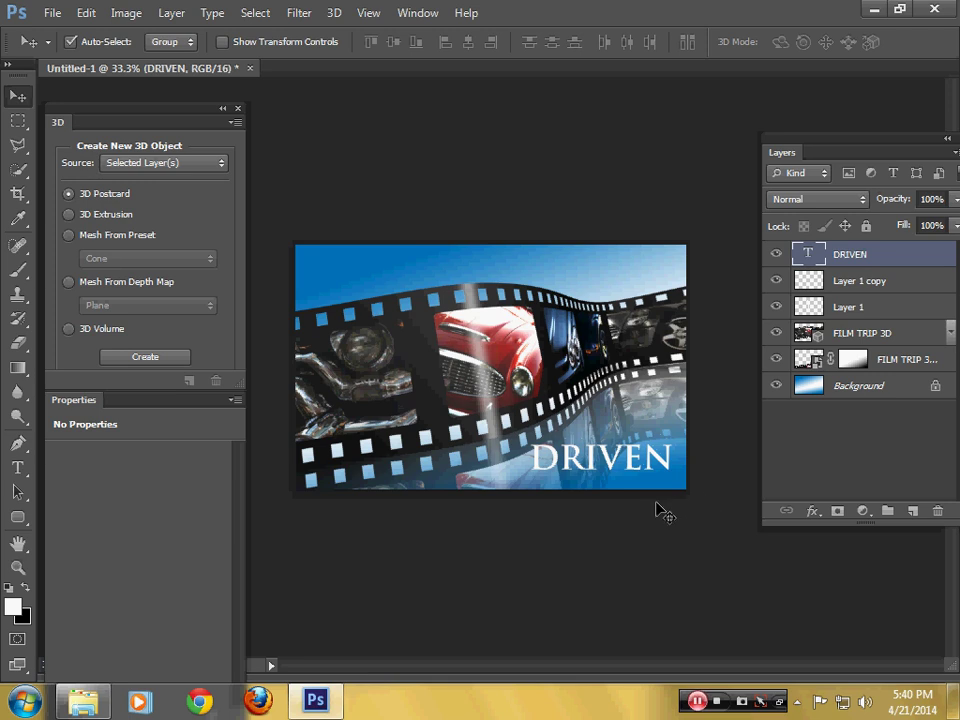
# Free-transform DRIVEN down to about 72% and commit the resize.
pyautogui.hotkey('ctrl', 't')
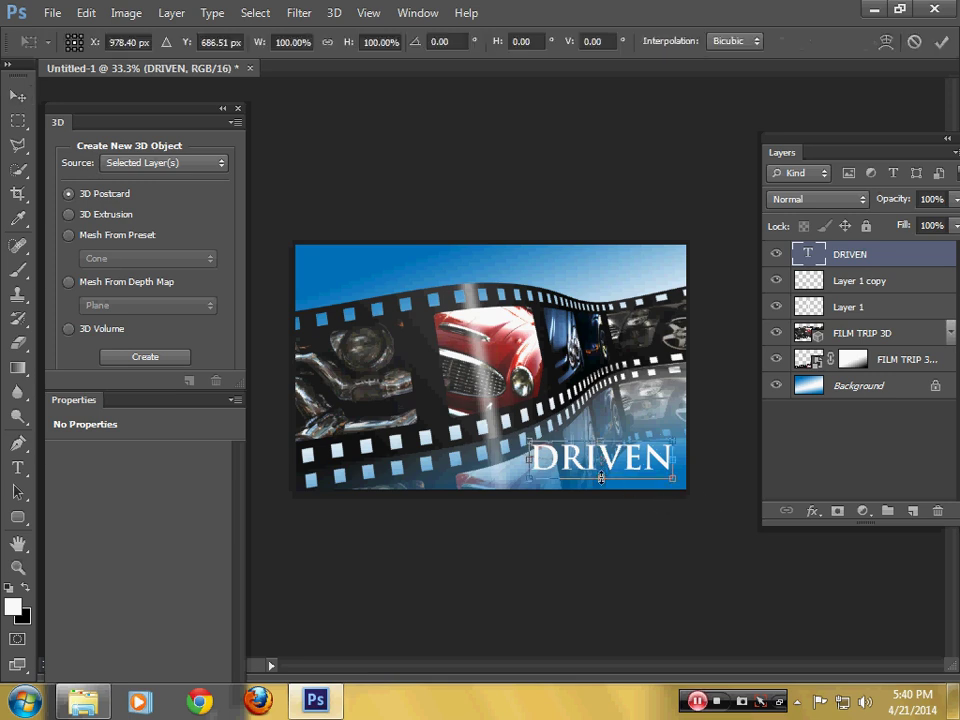
pyautogui.moveTo(529, 478); pyautogui.dragTo(569, 468)
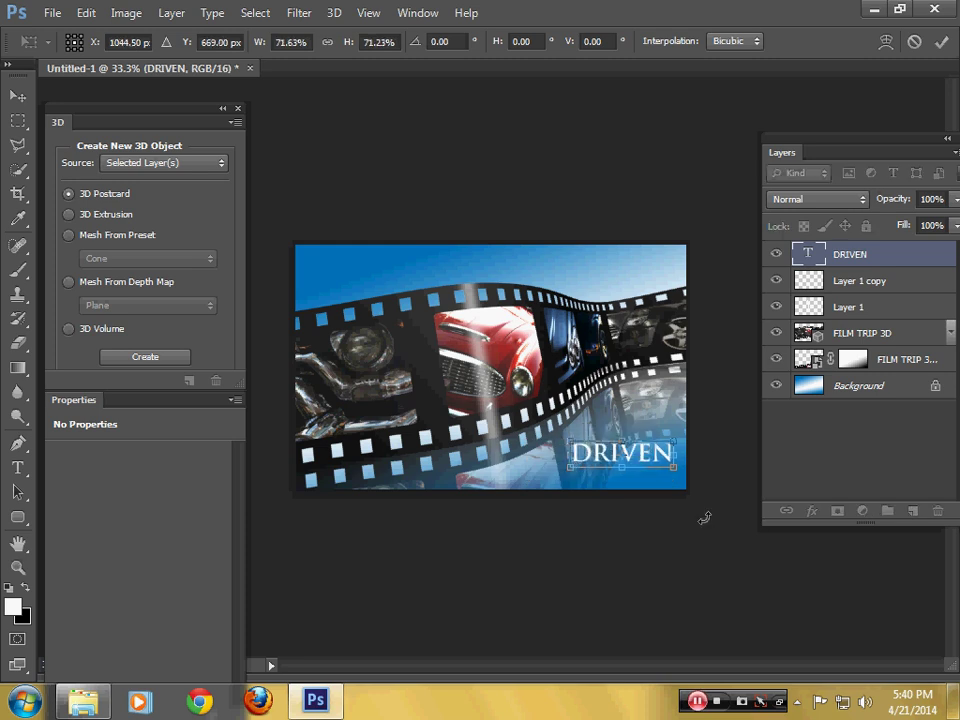
pyautogui.press('Return')
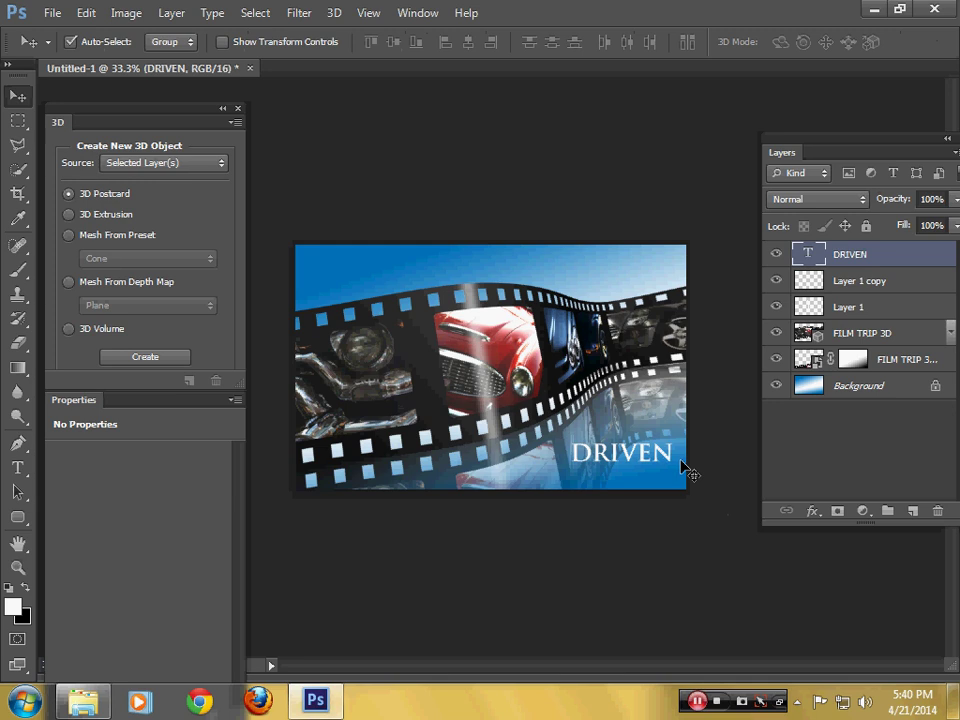
pyautogui.scroll(1, 683, 468)
pyautogui.scroll(2, 683, 468)
pyautogui.scroll(2, 683, 468)
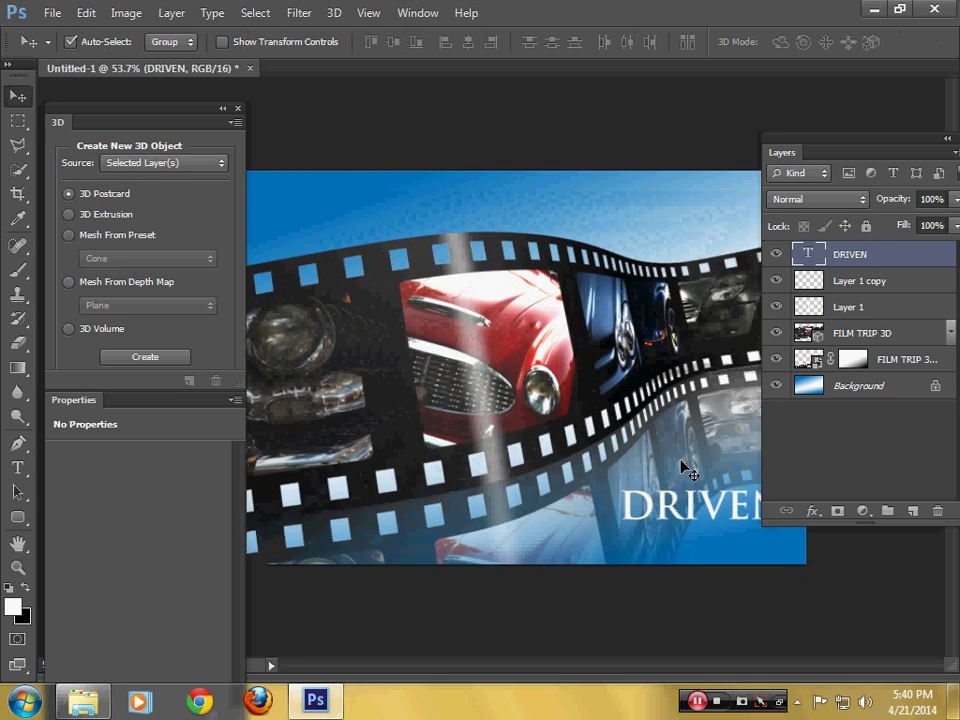
pyautogui.scroll(-2, 683, 468)
pyautogui.scroll(-1, 681, 462)
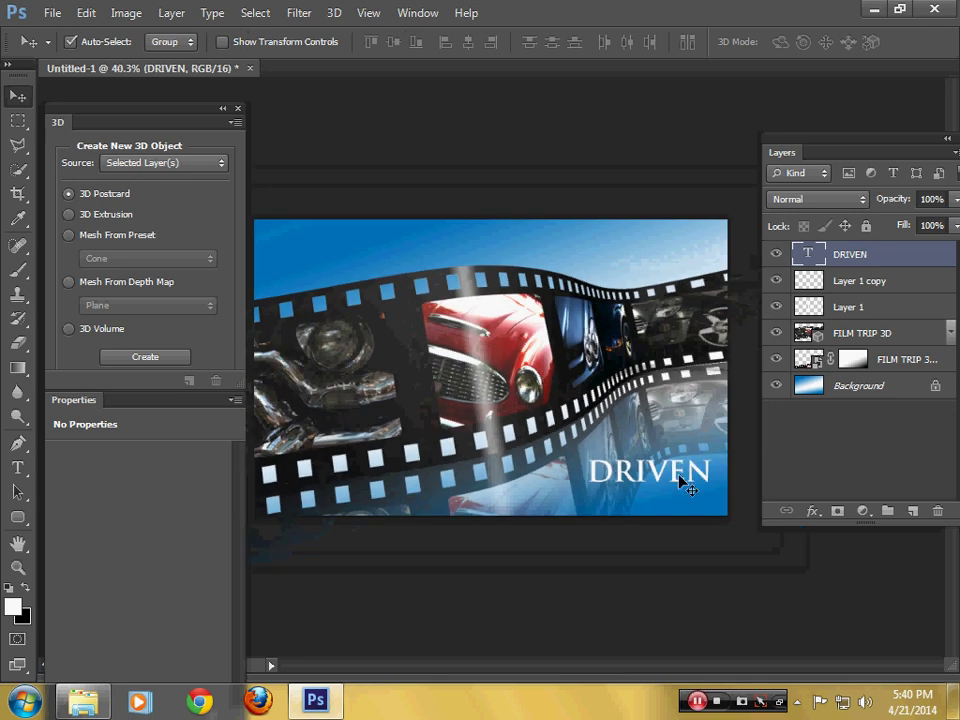
# Duplicate the DRIVEN layer and nudge the copy down below the original.
pyautogui.rightClick(921, 264)
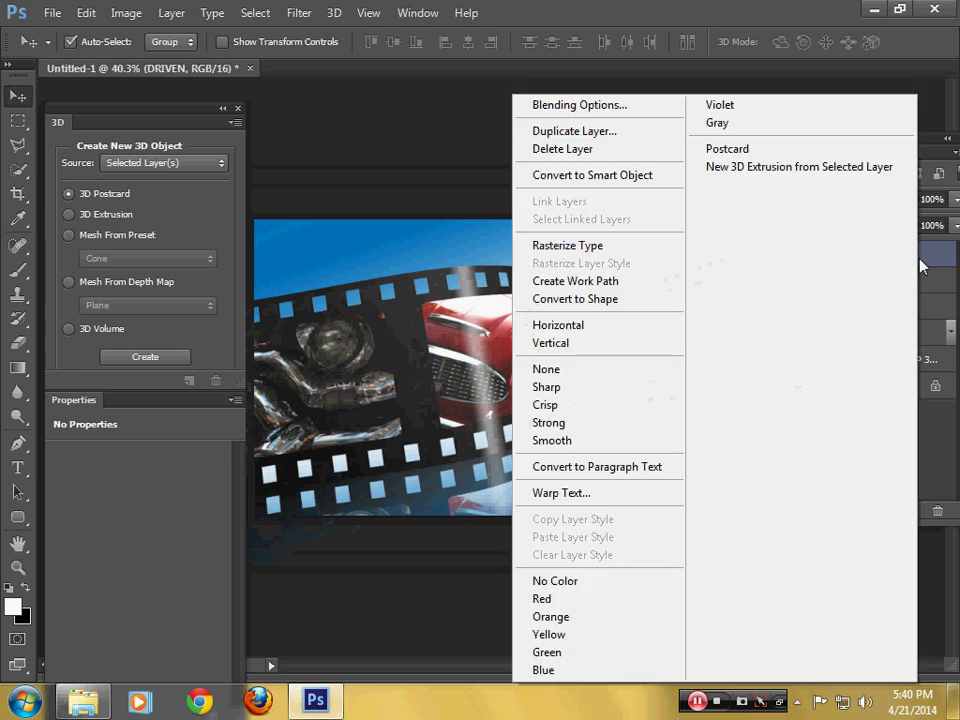
pyautogui.click(646, 144)
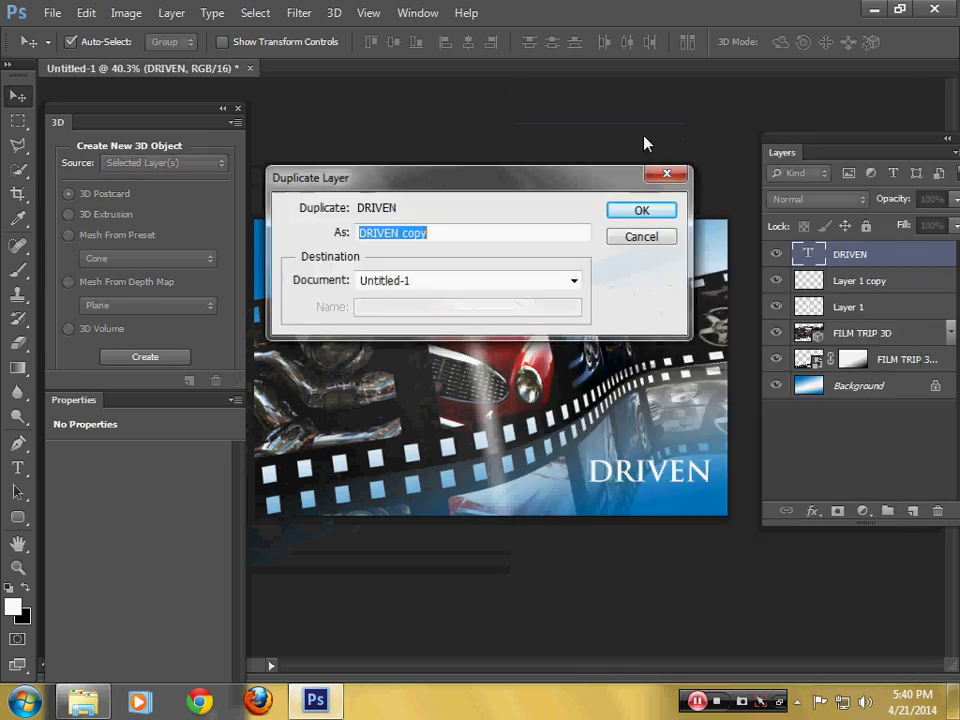
pyautogui.click(634, 211)
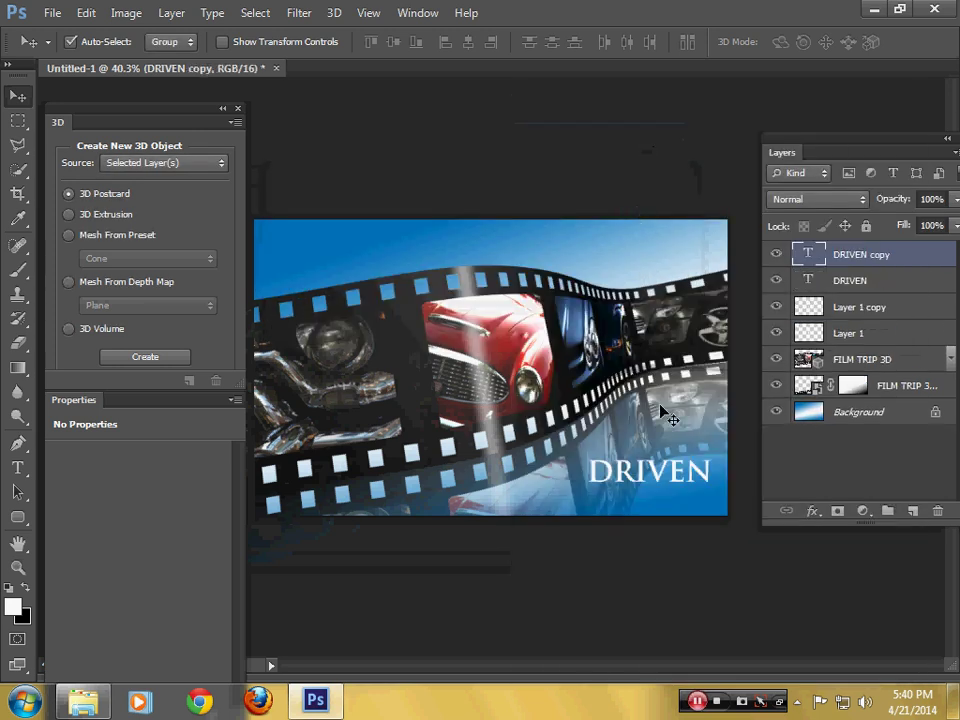
pyautogui.hotkey('shift', 'Down')
pyautogui.hotkey('shift', 'Down')
pyautogui.hotkey('shift', 'Down')
pyautogui.hotkey('shift', 'Down')
pyautogui.hotkey('shift', 'Down')
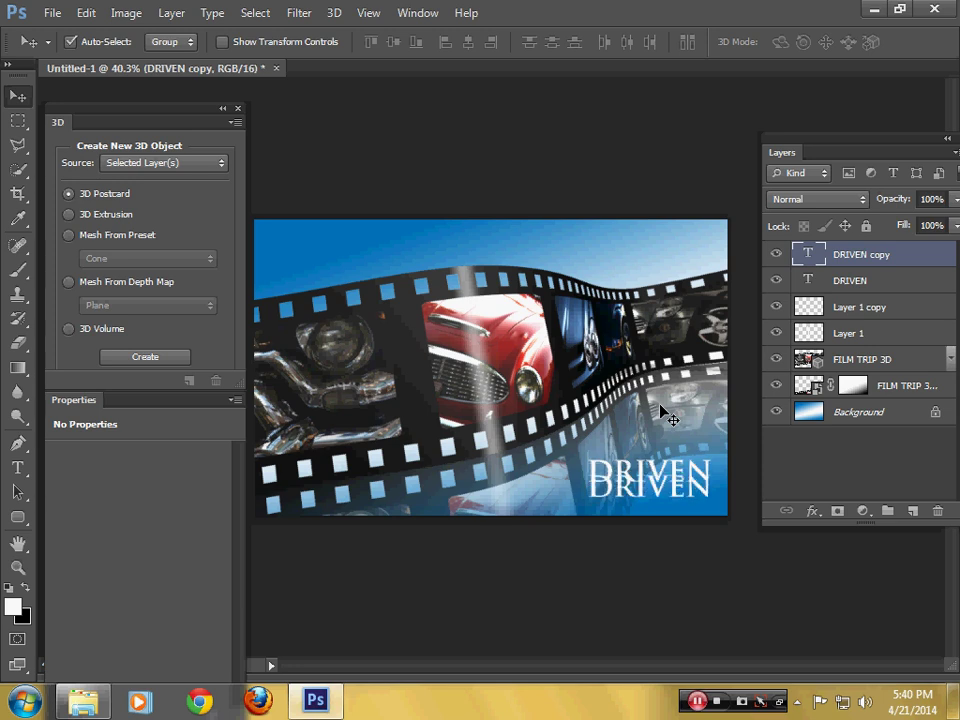
pyautogui.hotkey('shift', 'Down')
pyautogui.hotkey('shift', 'Down')
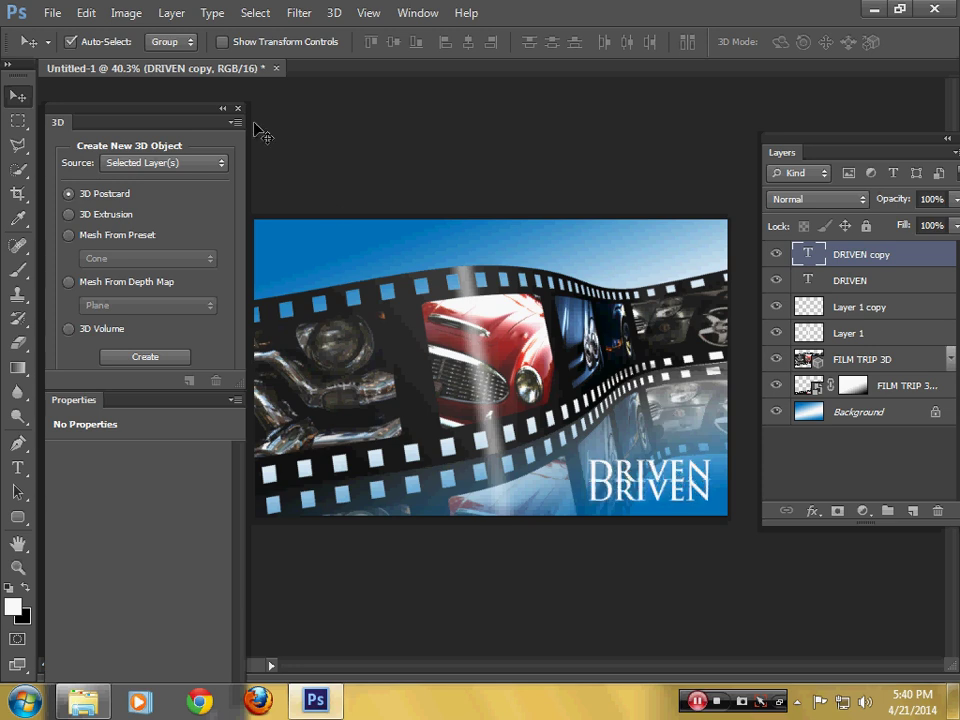
# Flip the DRIVEN copy vertically with Edit > Transform > Flip Vertical.
pyautogui.click(88, 14)
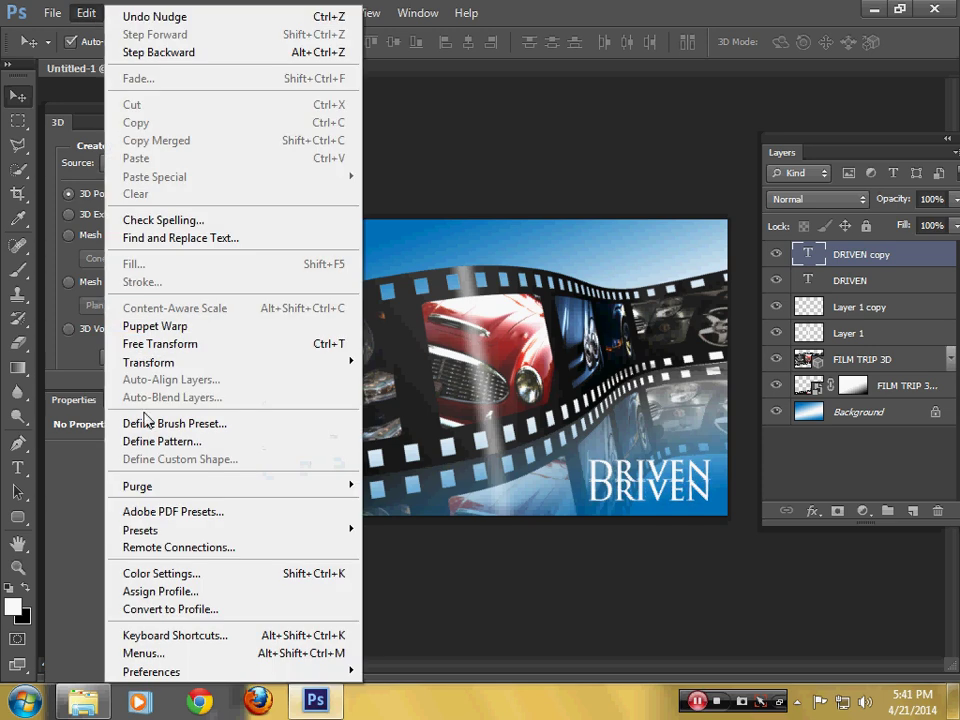
pyautogui.moveTo(148, 362)
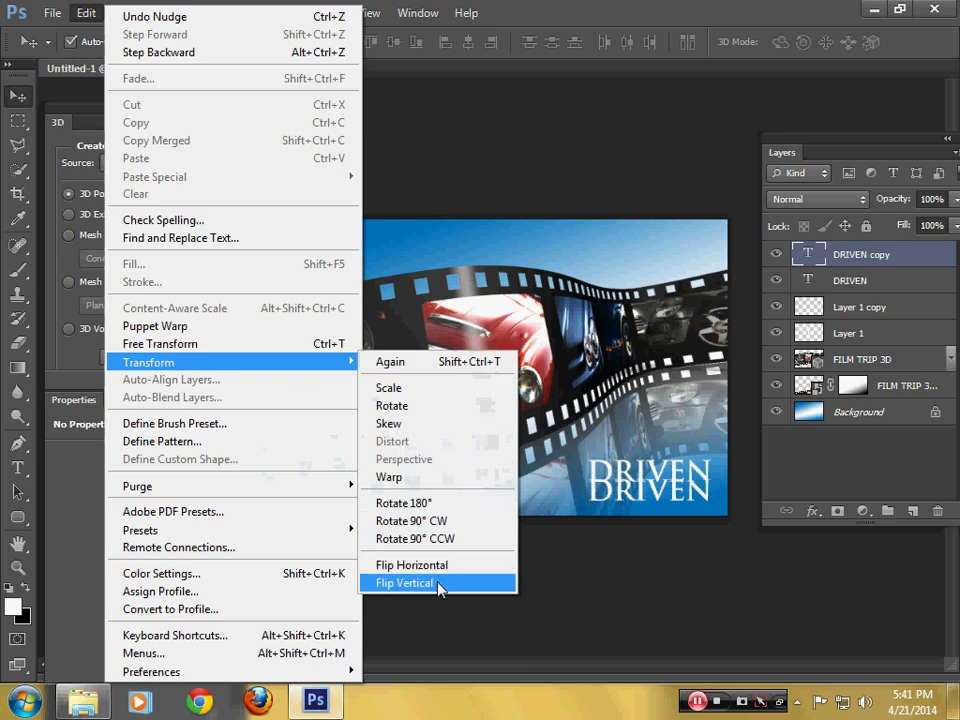
pyautogui.click(440, 585)
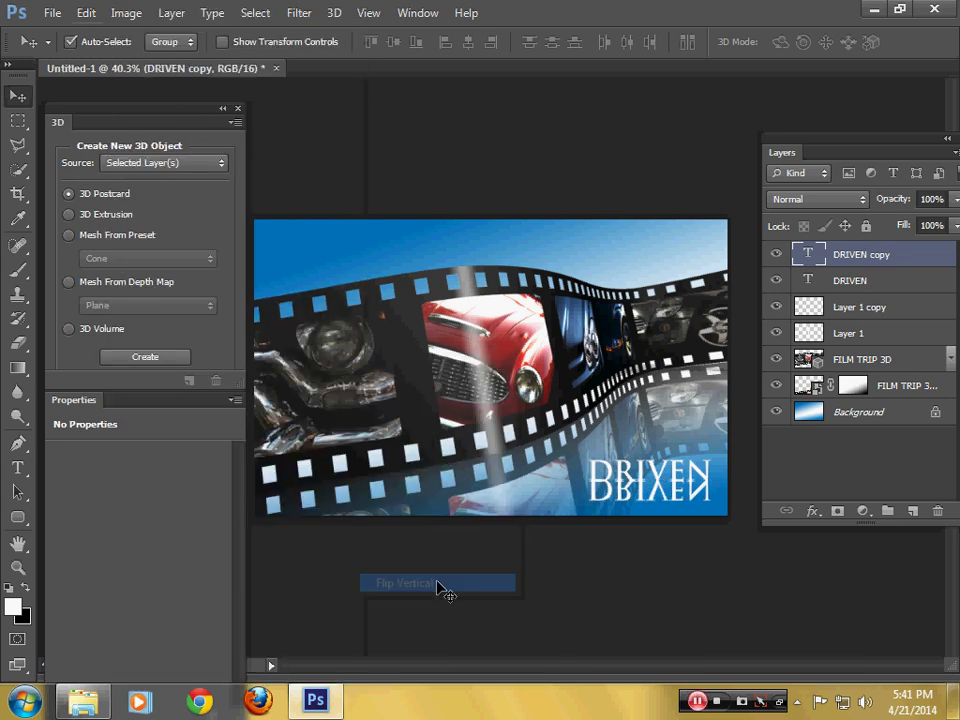
pyautogui.scroll(1, 665, 540)
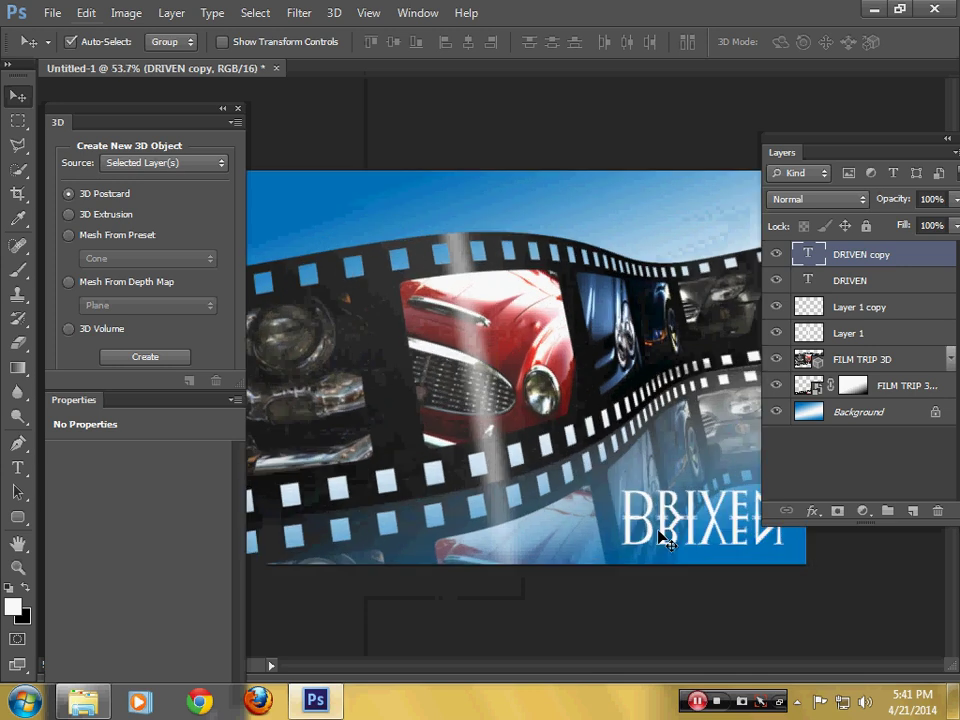
pyautogui.scroll(1, 664, 531)
pyautogui.scroll(1, 540, 425)
pyautogui.scroll(-2, 574, 453)
pyautogui.hscroll(2, 570, 480)
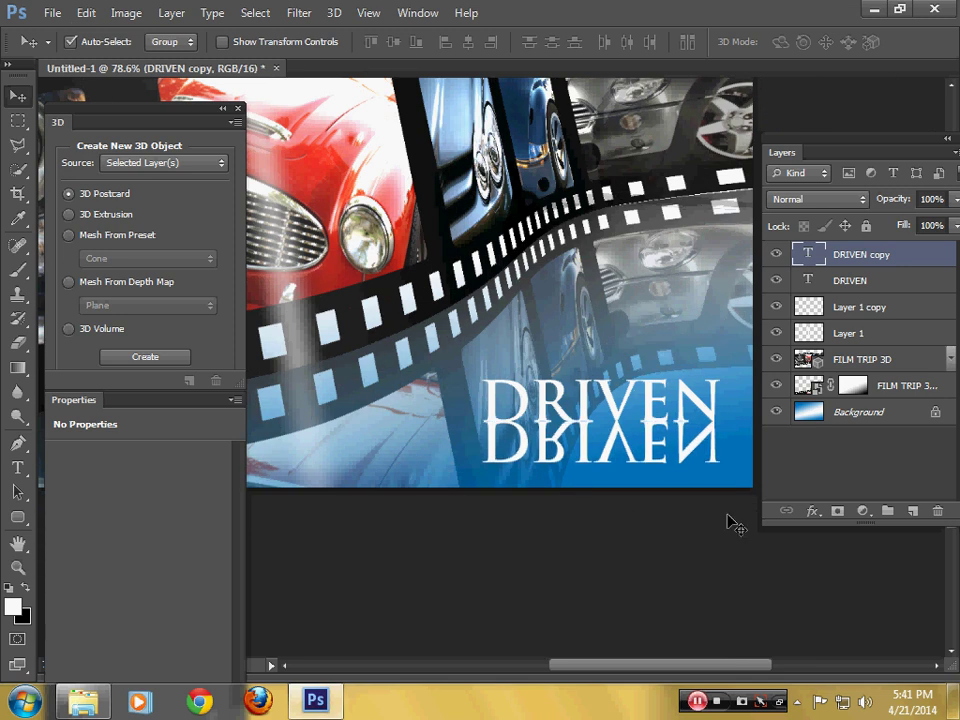
# Add a layer mask to DRIVEN copy and drag a black-to-white gradient across it.
pyautogui.click(838, 512)
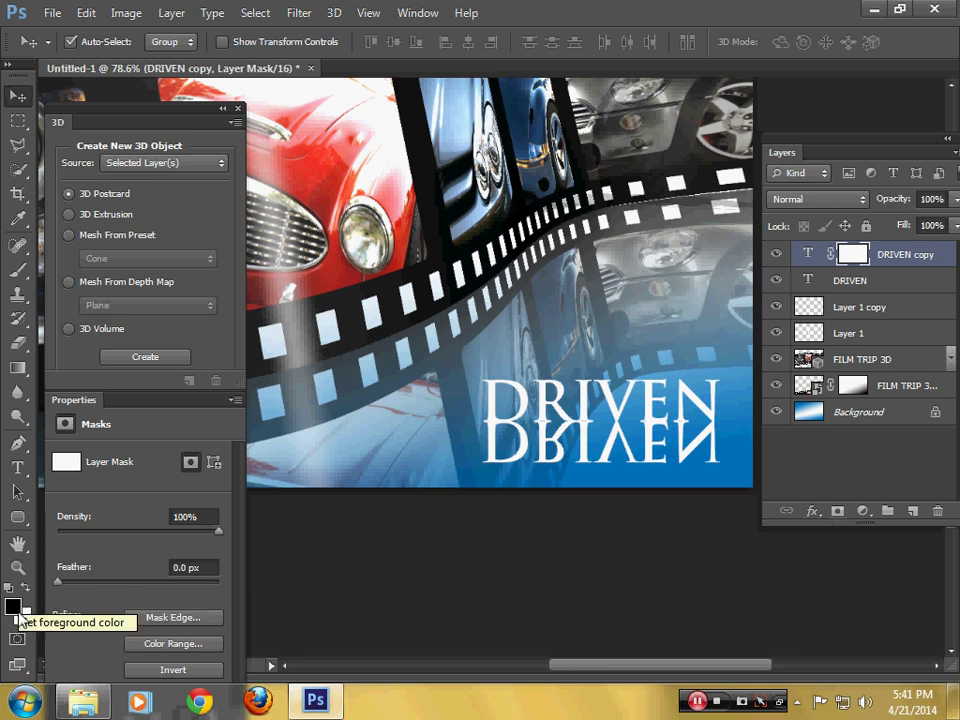
pyautogui.click(16, 370)
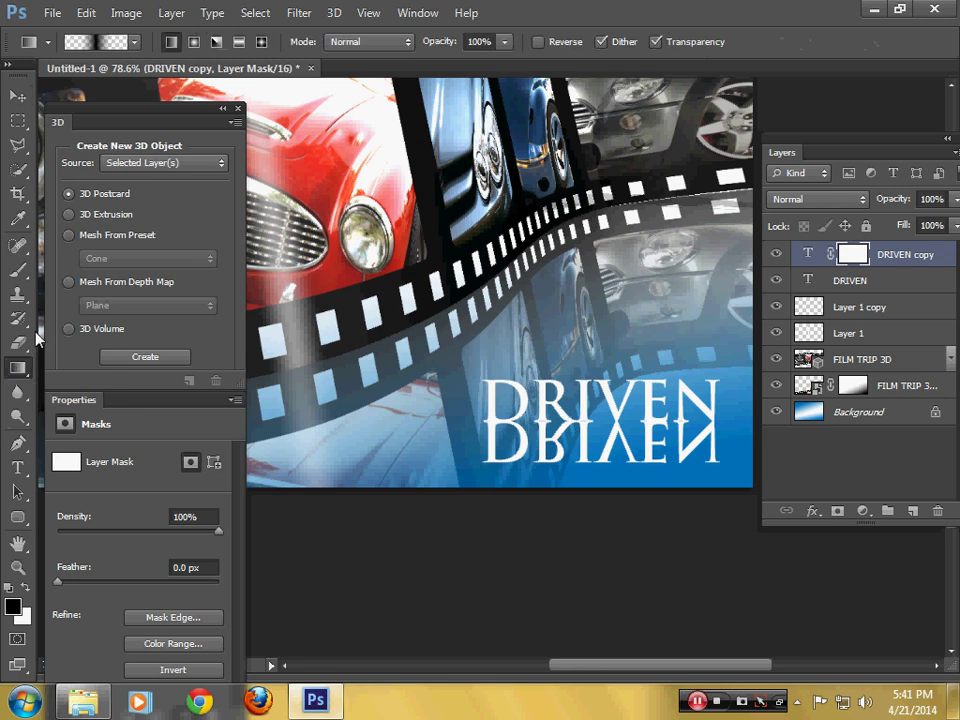
pyautogui.click(134, 43)
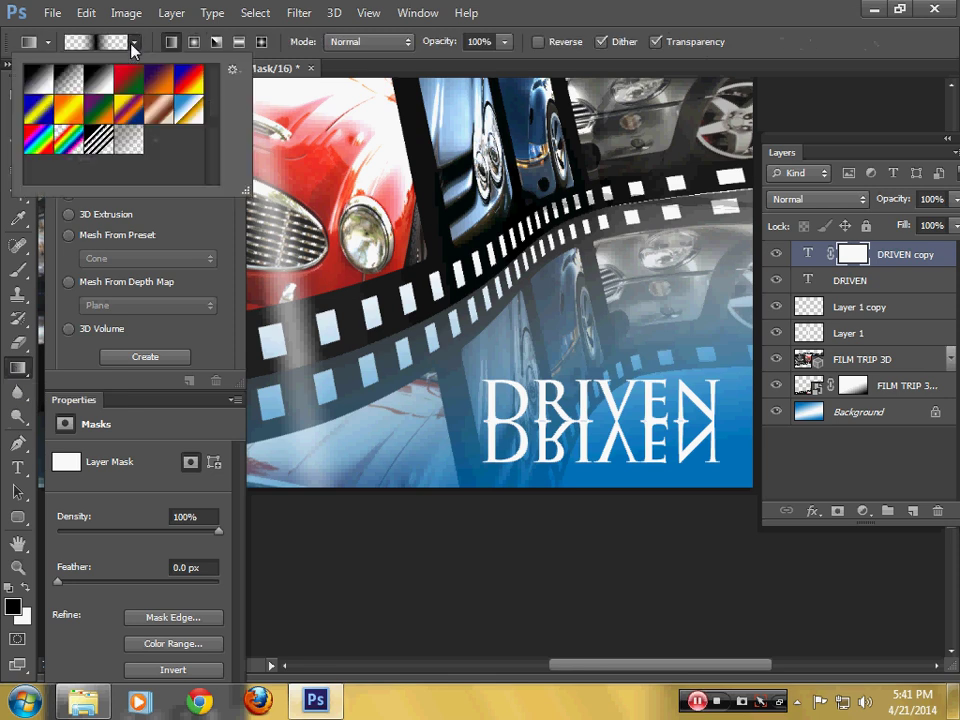
pyautogui.click(35, 84)
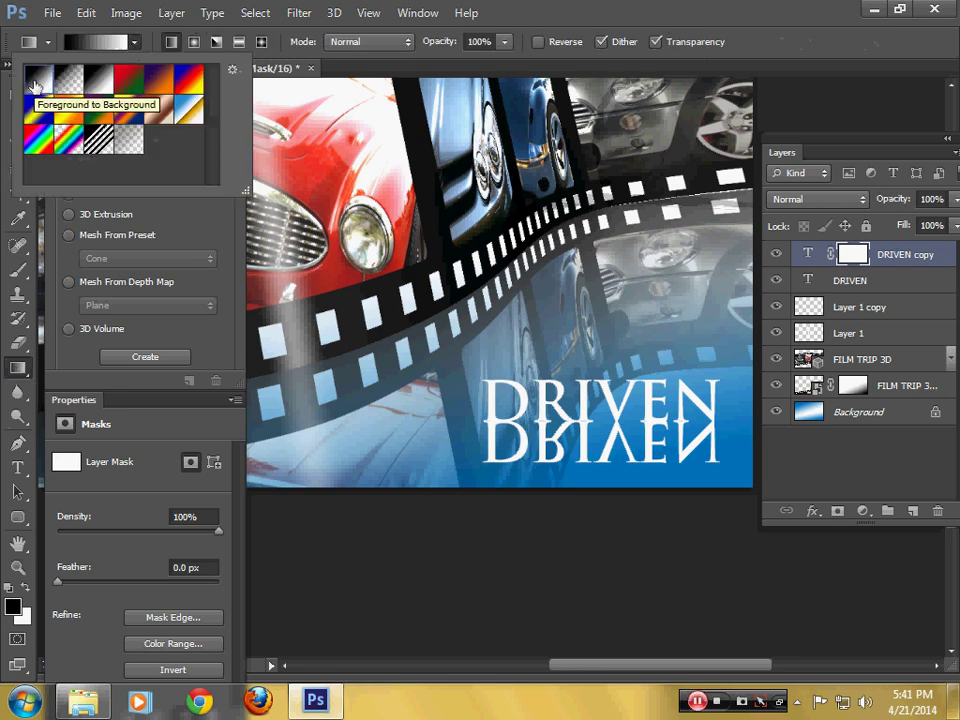
pyautogui.doubleClick(35, 84)
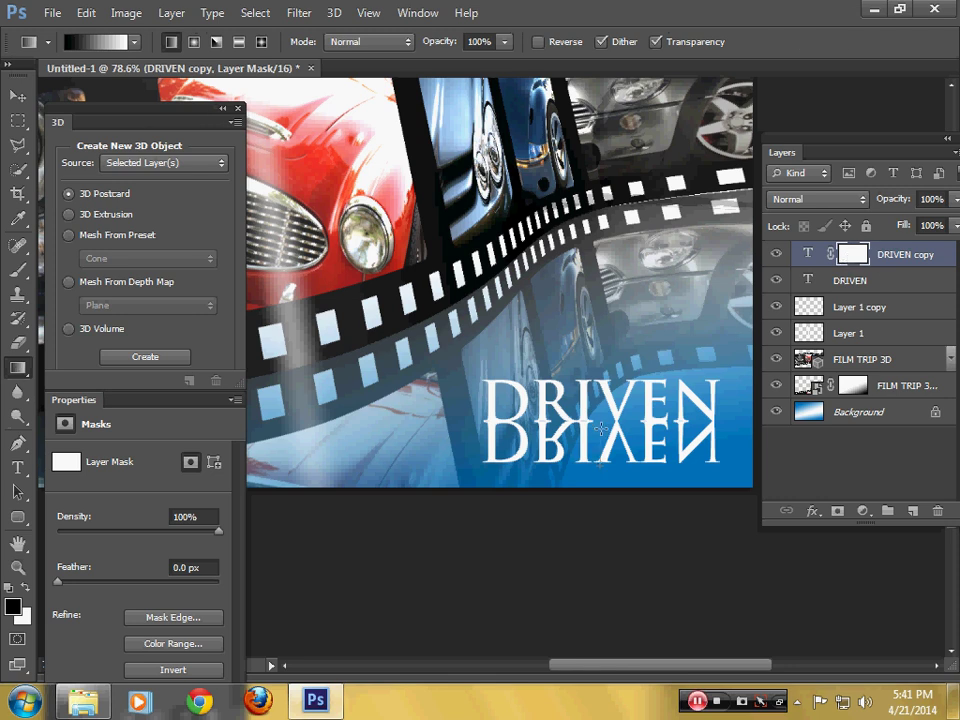
pyautogui.moveTo(600, 423); pyautogui.dragTo(600, 423)
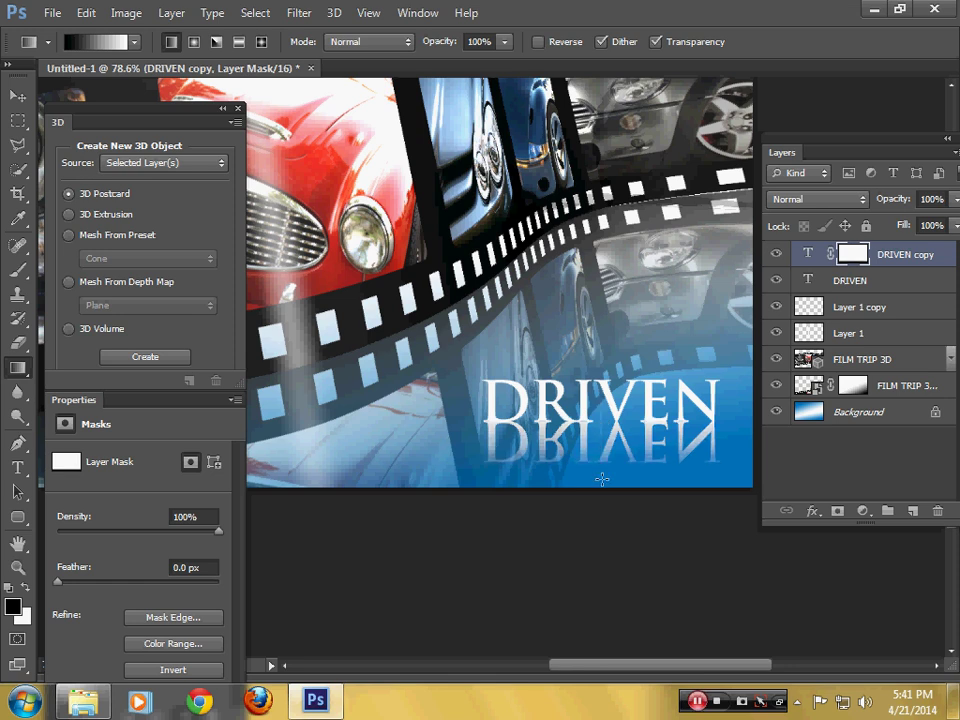
pyautogui.moveTo(602, 478); pyautogui.dragTo(603, 407)
# Set the reflection layer's opacity to about 81% and reapply the fade gradient.
pyautogui.click(956, 199)
pyautogui.moveTo(950, 221); pyautogui.dragTo(904, 226)
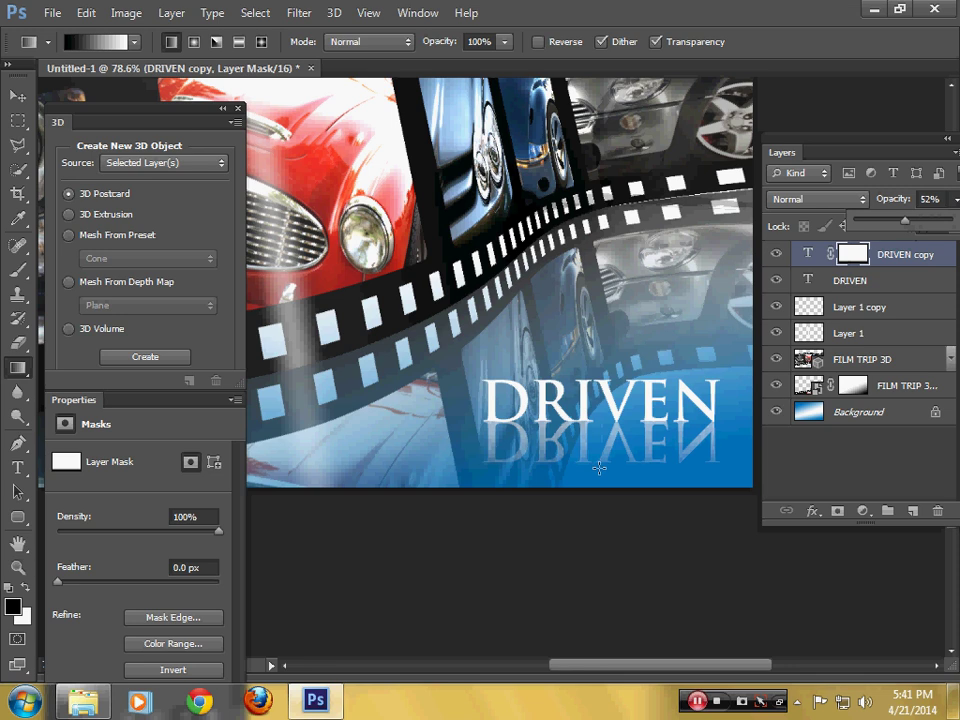
pyautogui.click(599, 468)
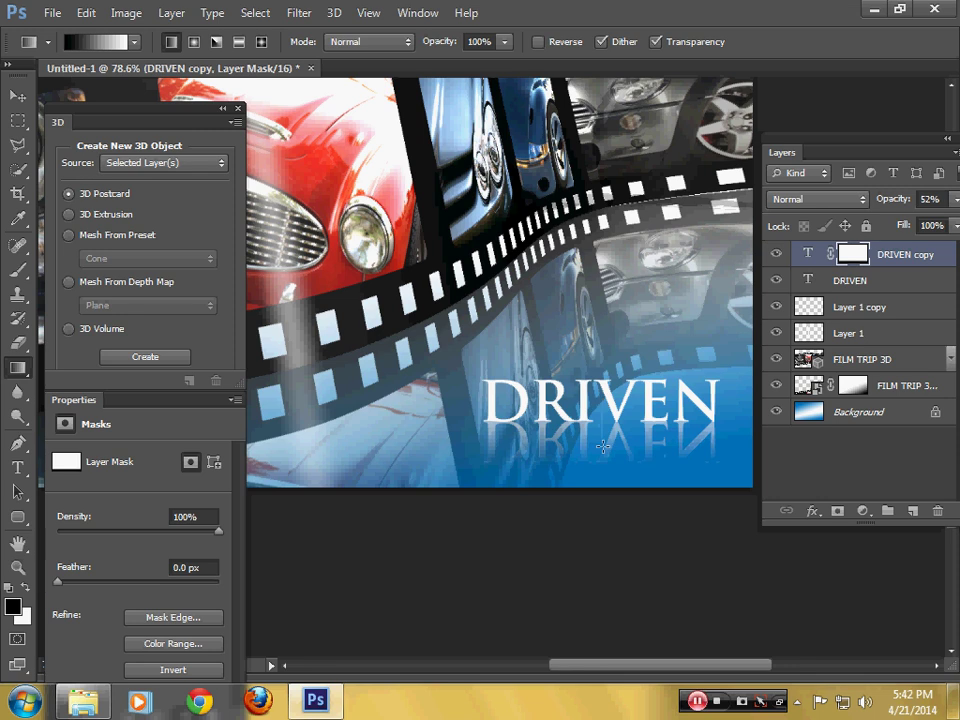
pyautogui.moveTo(956, 202); pyautogui.dragTo(933, 227)
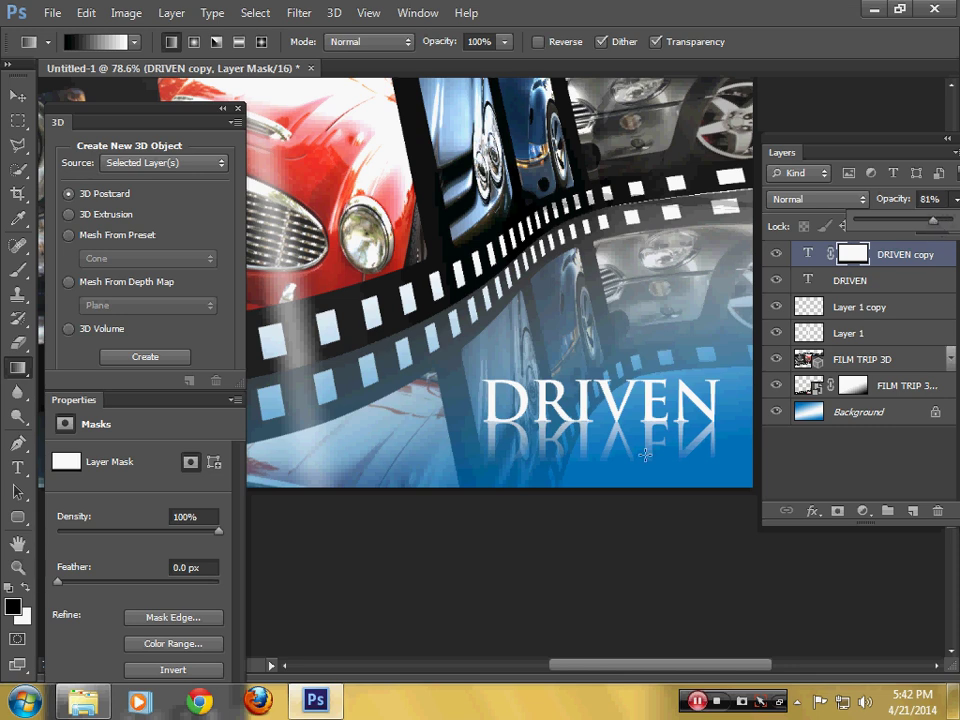
pyautogui.moveTo(604, 491)
pyautogui.mouseDown()
pyautogui.moveTo(602, 405)
pyautogui.moveTo(243, 121)
pyautogui.mouseUp()
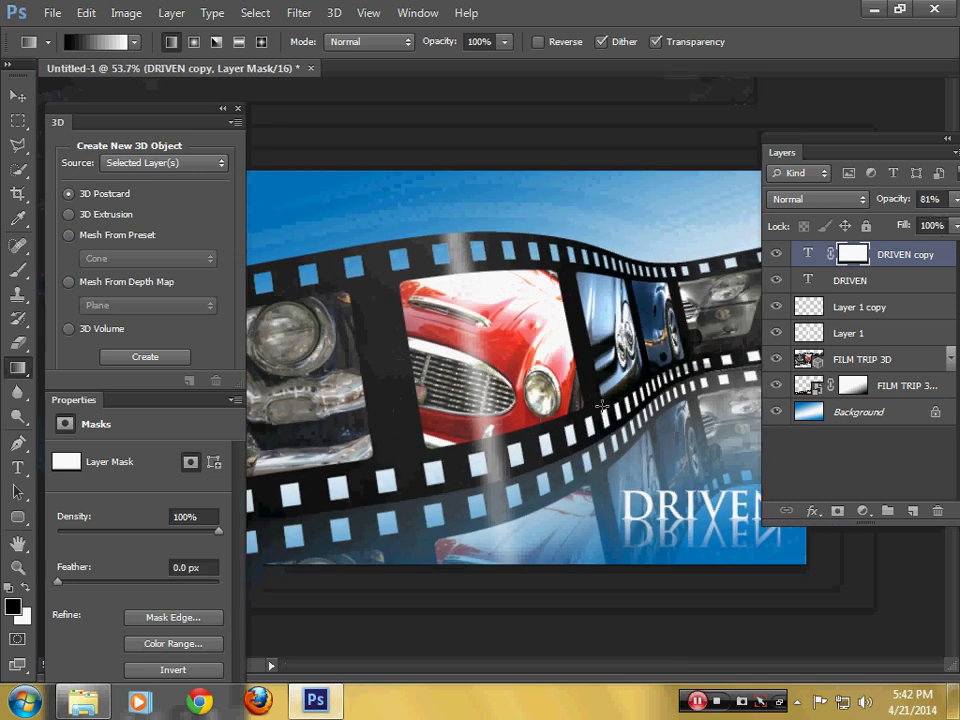
# Close the 3D, Properties and Layers panels, then bring the Layers panel back with F7.
pyautogui.click(238, 109)
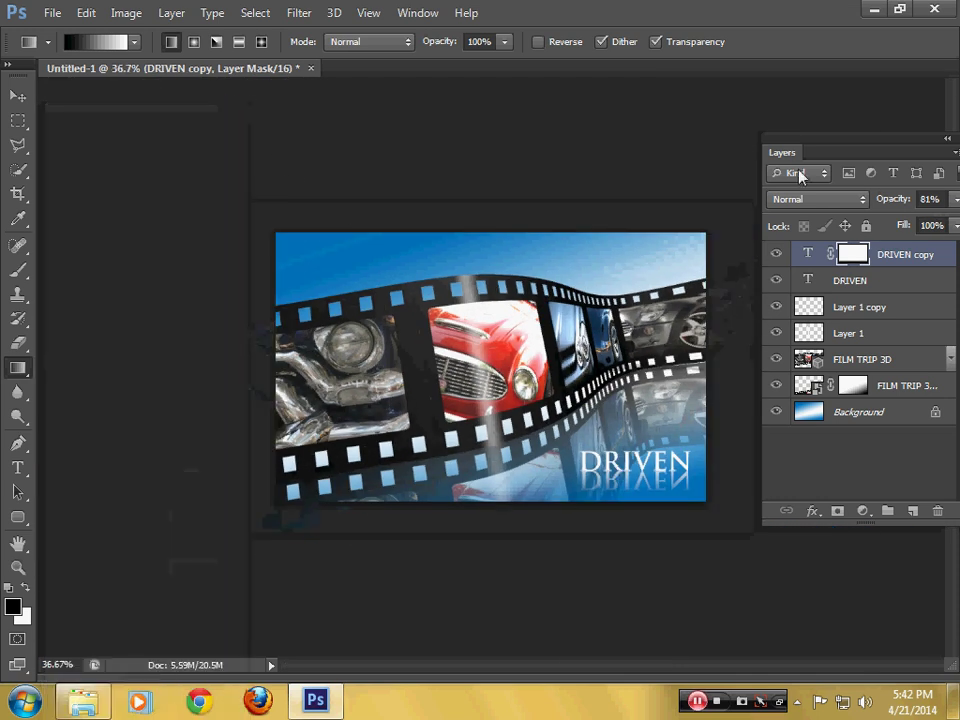
pyautogui.moveTo(858, 145); pyautogui.dragTo(834, 177)
pyautogui.click(823, 166)
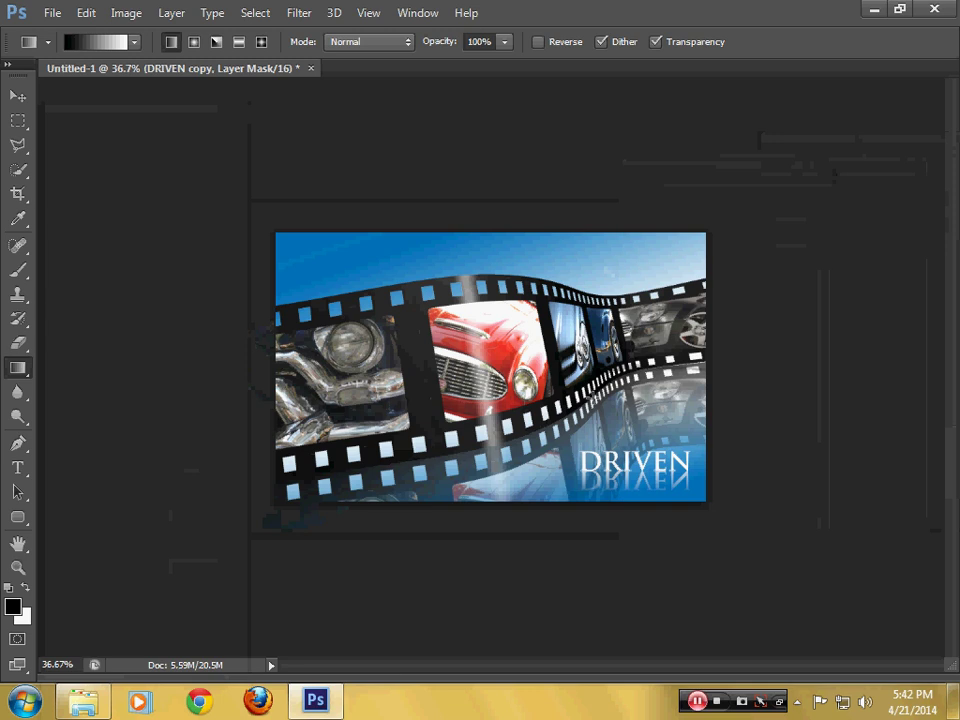
pyautogui.keyDown('alt'); pyautogui.scroll(2, 528, 420); pyautogui.keyUp('alt')
pyautogui.keyDown('alt'); pyautogui.scroll(2, 528, 420); pyautogui.keyUp('alt')
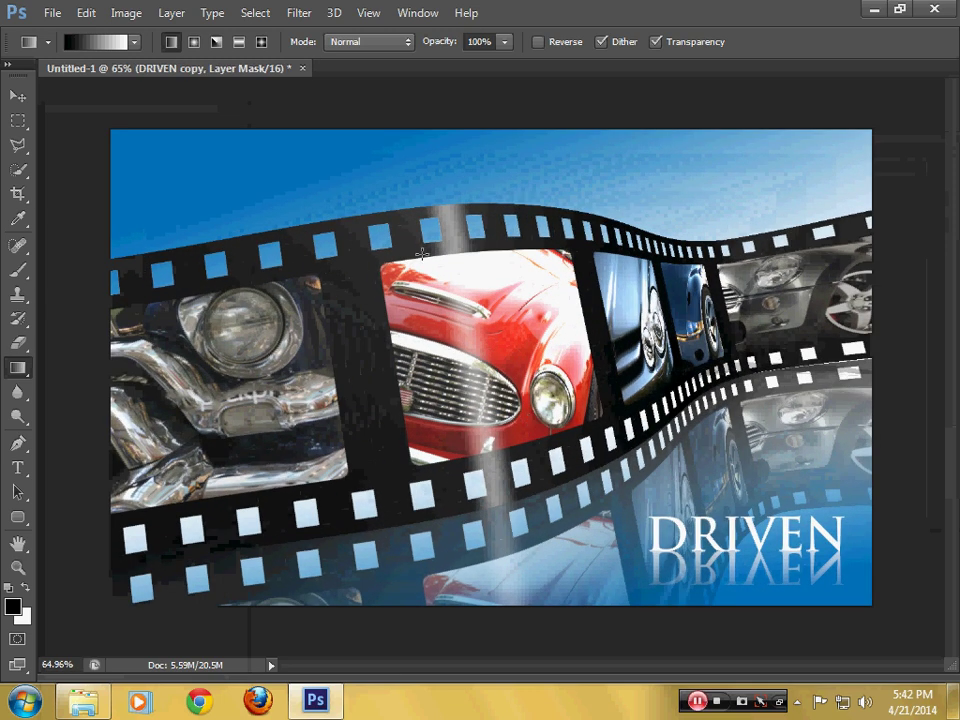
pyautogui.click(334, 12)
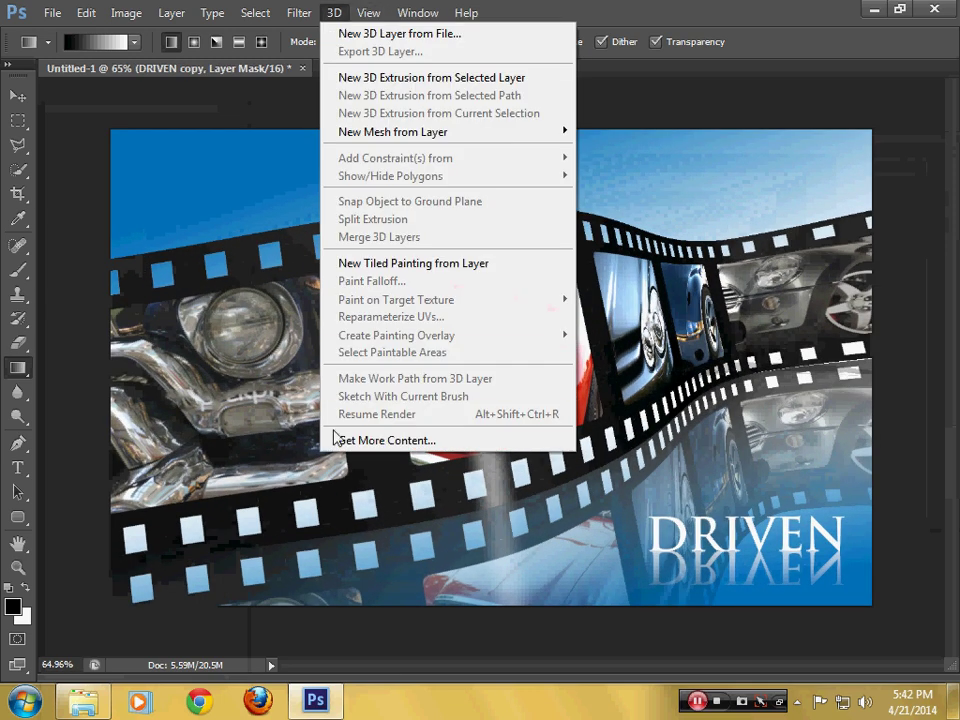
pyautogui.click(664, 11)
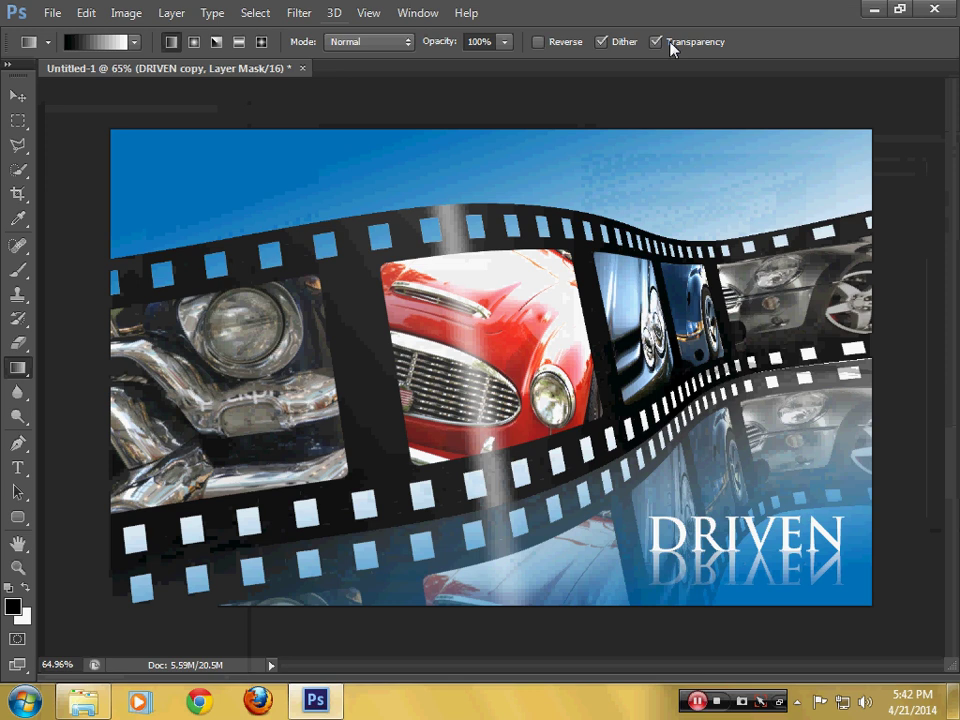
pyautogui.press('F7')
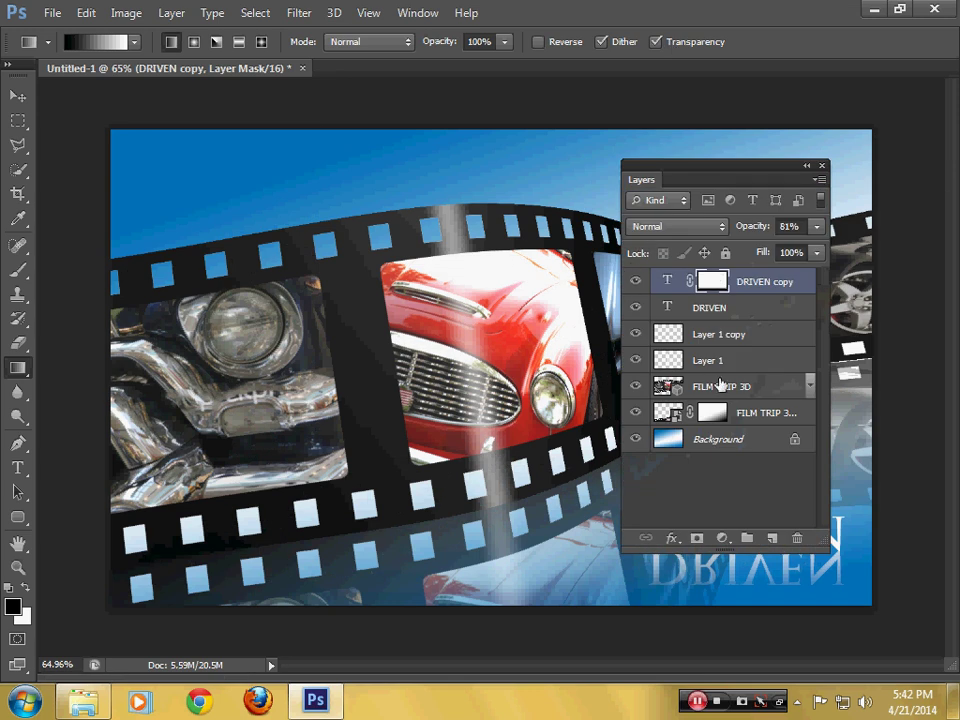
# Select the FILM TRIP 3D layer and start 3D > Render.
pyautogui.click(721, 388)
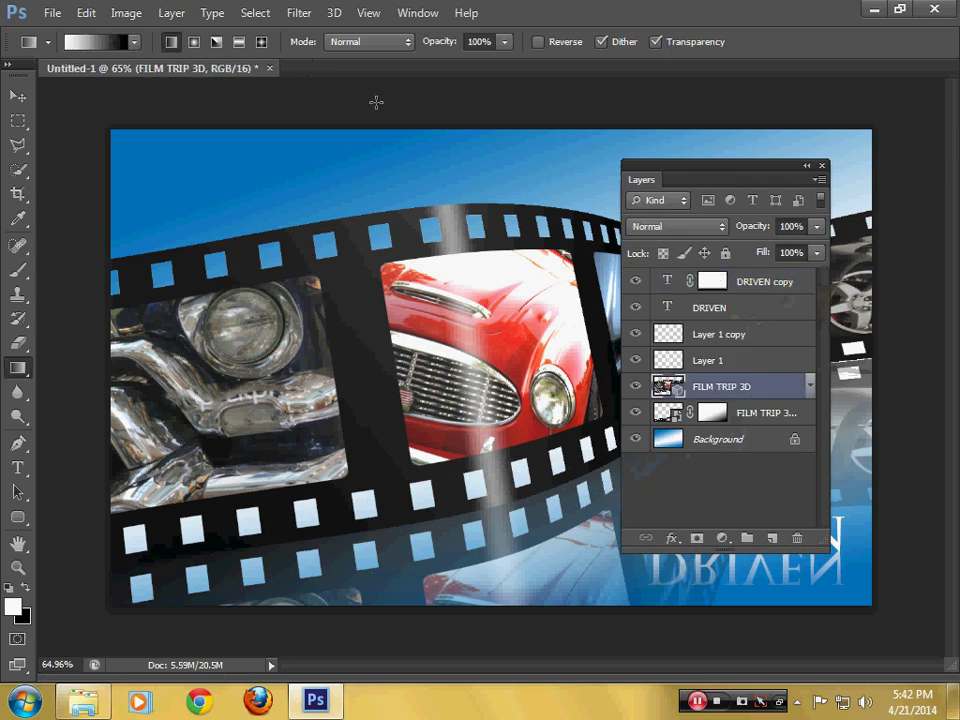
pyautogui.click(823, 166)
pyautogui.click(336, 13)
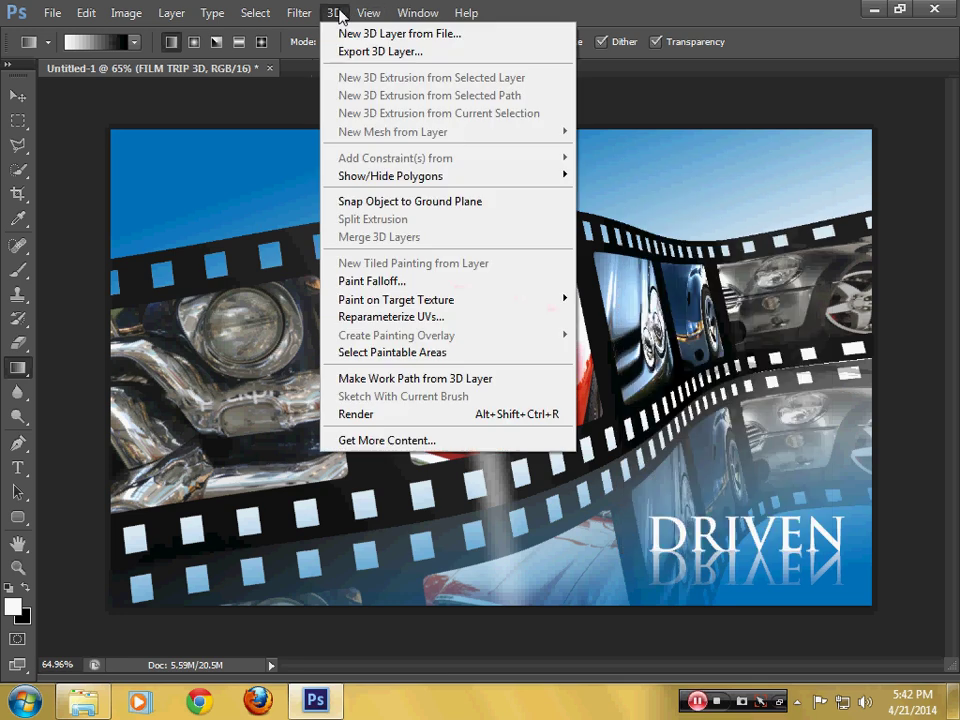
pyautogui.click(355, 414)
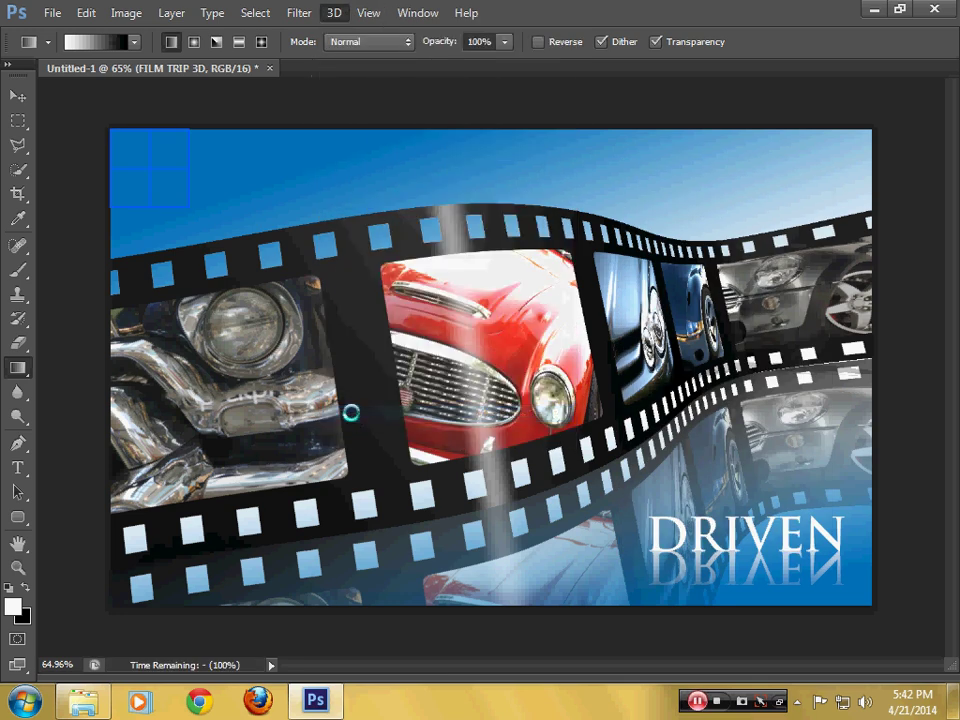